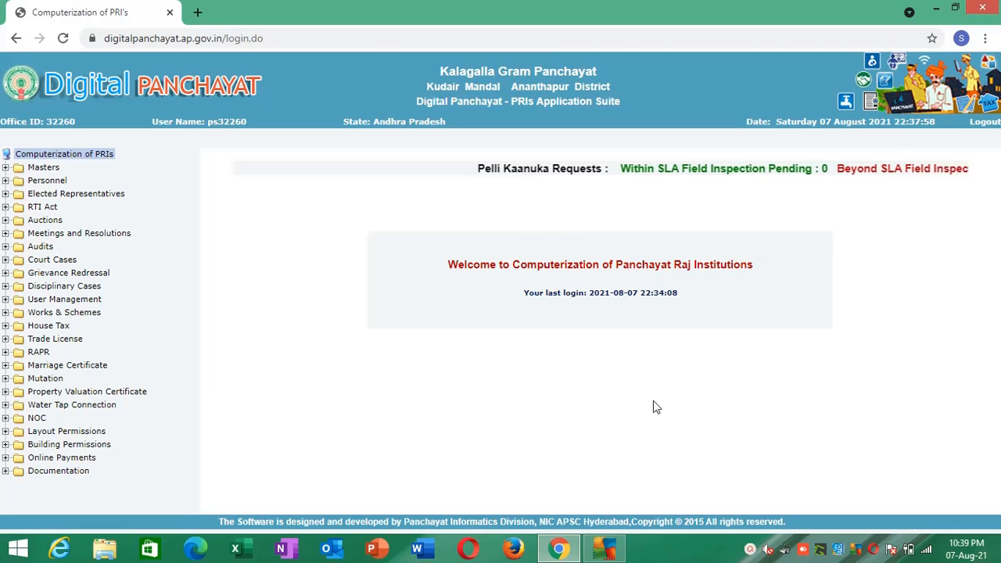
- Open the Create Htax Back Log form from the House Tax transactions under BackLog Data
{"action": "left_click", "coordinate": [36, 326]}
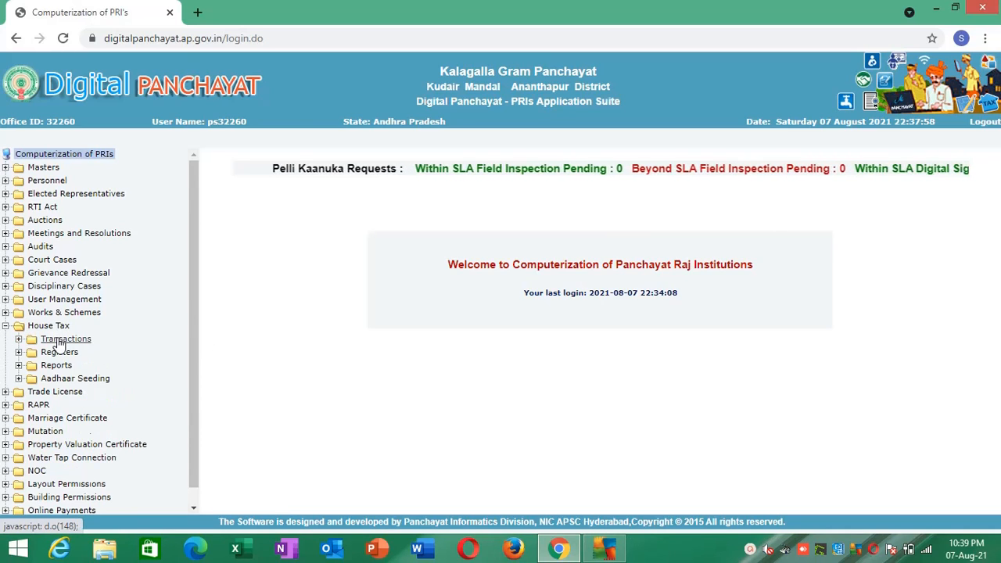
{"action": "left_click", "coordinate": [61, 341]}
{"action": "left_click", "coordinate": [75, 353]}
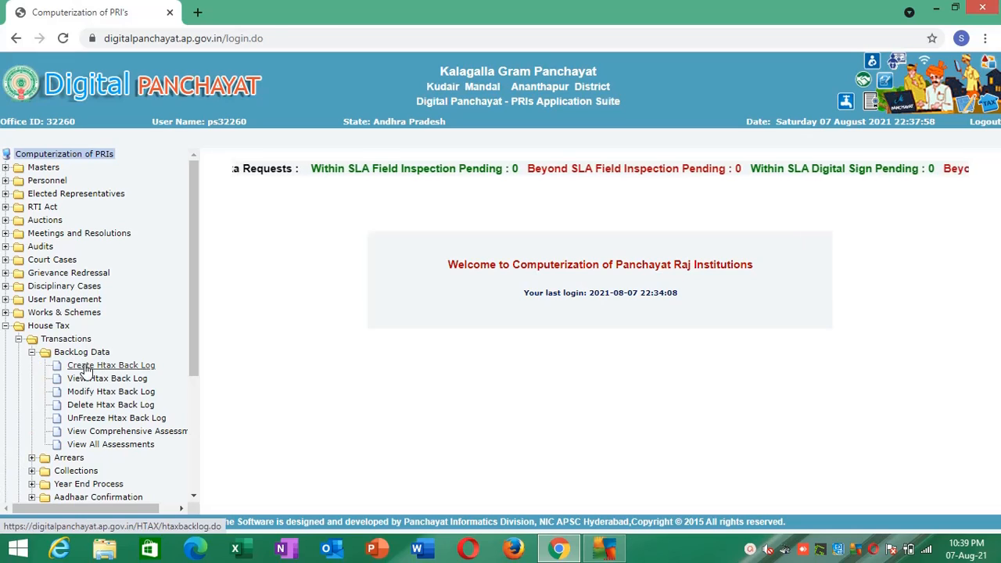
{"action": "left_click", "coordinate": [85, 366]}
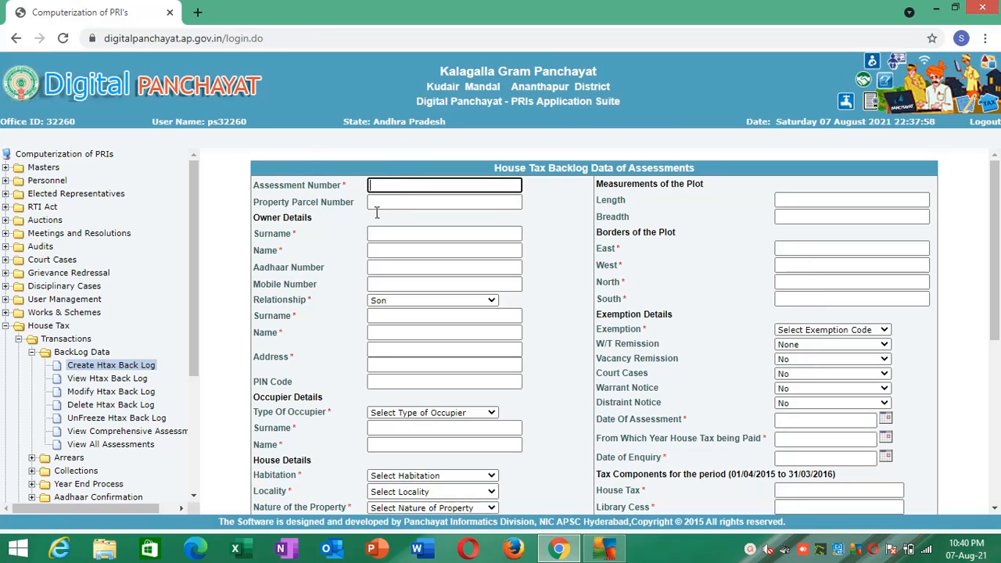
- Review the House Tax Backlog Data of Assessments form, from the owner details down to the plot details and tax components
{"action": "mouse_move", "coordinate": [992, 216]}
{"action": "left_mouse_down"}
{"action": "mouse_move", "coordinate": [993, 350]}
{"action": "mouse_move", "coordinate": [998, 227]}
{"action": "left_mouse_up"}
{"action": "scroll", "coordinate": [998, 226], "scroll_direction": "up", "scroll_amount": 1}
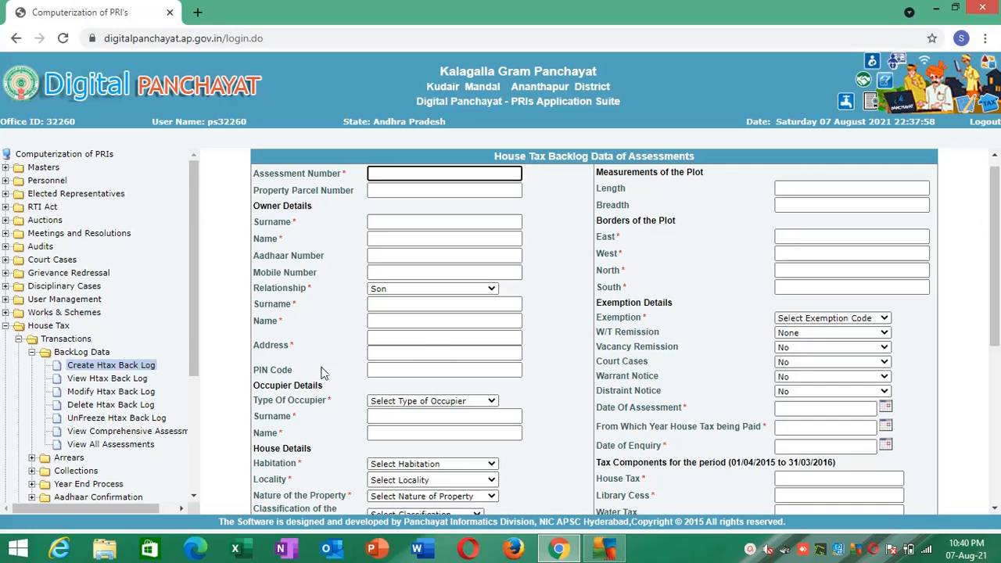
{"action": "left_click", "coordinate": [372, 333]}
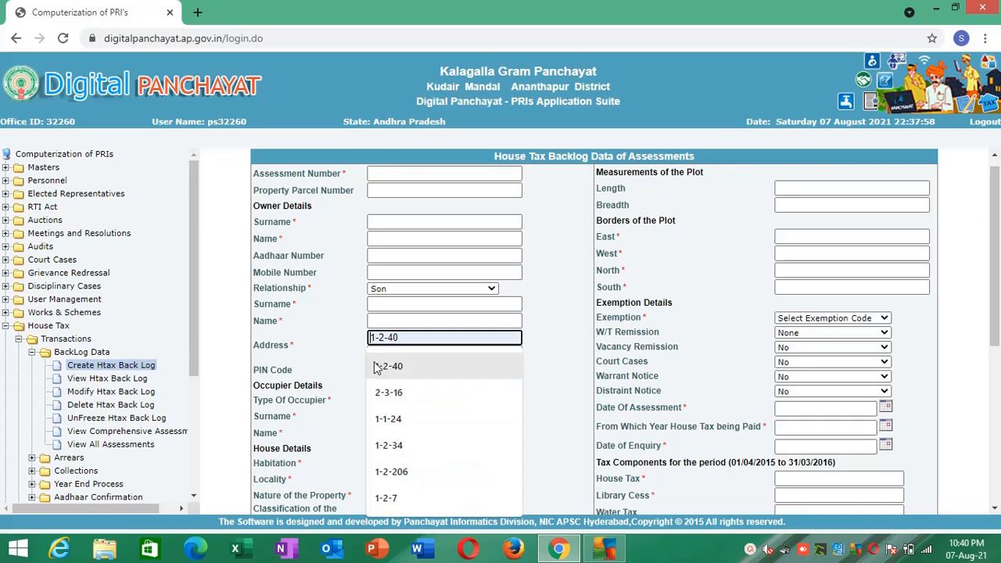
{"action": "left_click", "coordinate": [329, 344]}
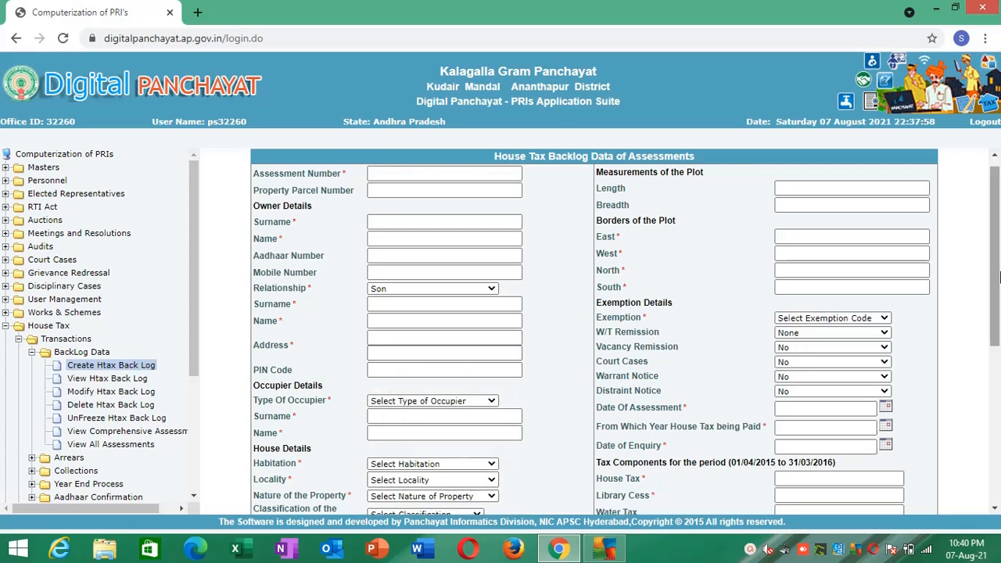
{"action": "scroll", "coordinate": [997, 312], "scroll_direction": "down", "scroll_amount": 3}
{"action": "scroll", "coordinate": [987, 407], "scroll_direction": "down", "scroll_amount": 1}
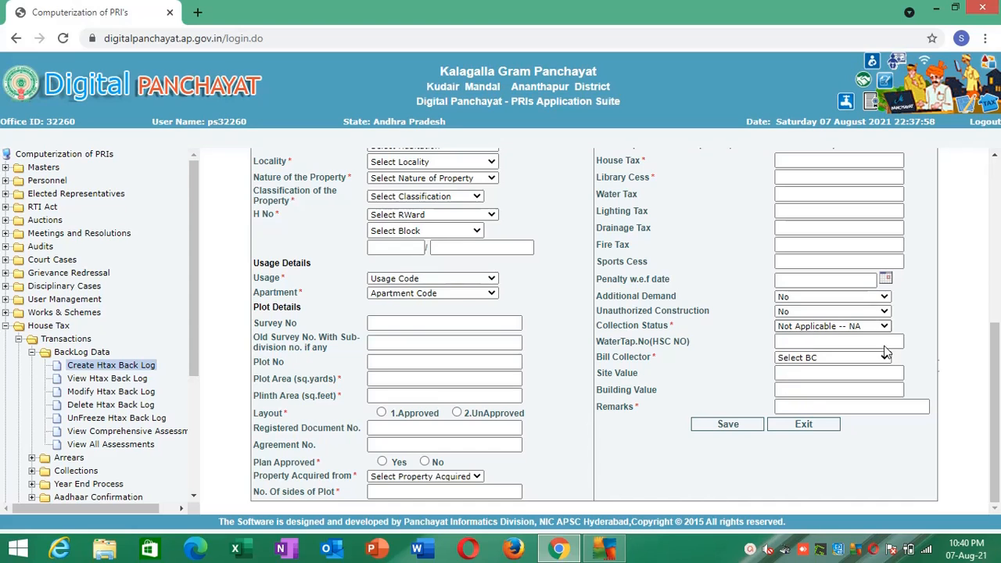
{"action": "left_click_drag", "start_coordinate": [999, 381], "coordinate": [984, 215]}
{"action": "scroll", "coordinate": [984, 215], "scroll_direction": "down", "scroll_amount": 3}
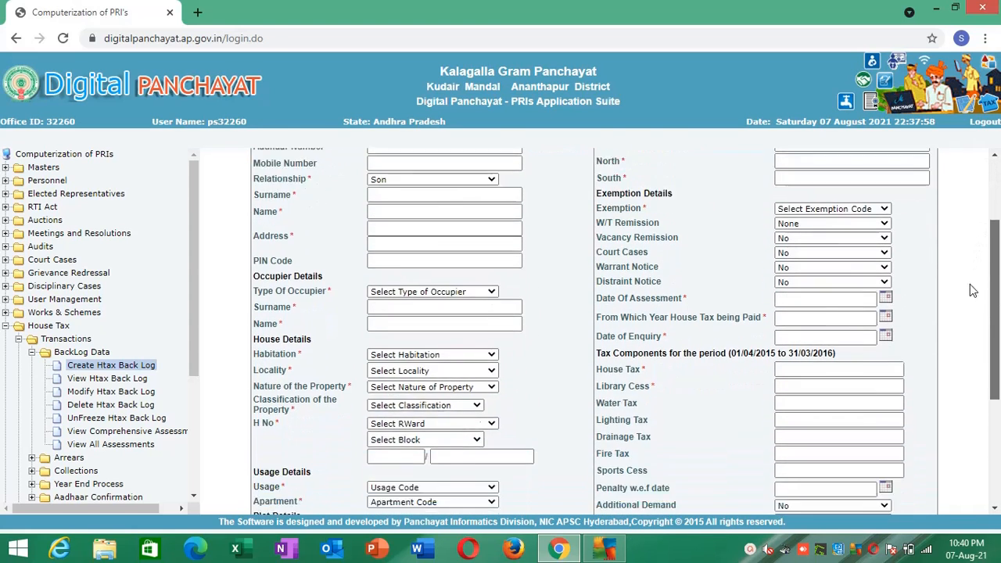
{"action": "scroll", "coordinate": [984, 238], "scroll_direction": "up", "scroll_amount": 3}
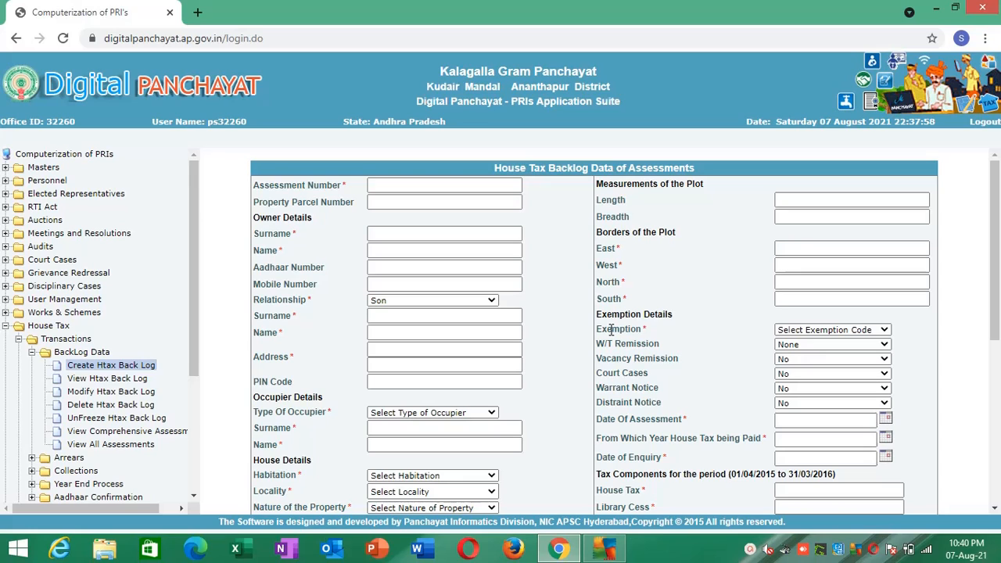
{"action": "left_click", "coordinate": [488, 232]}
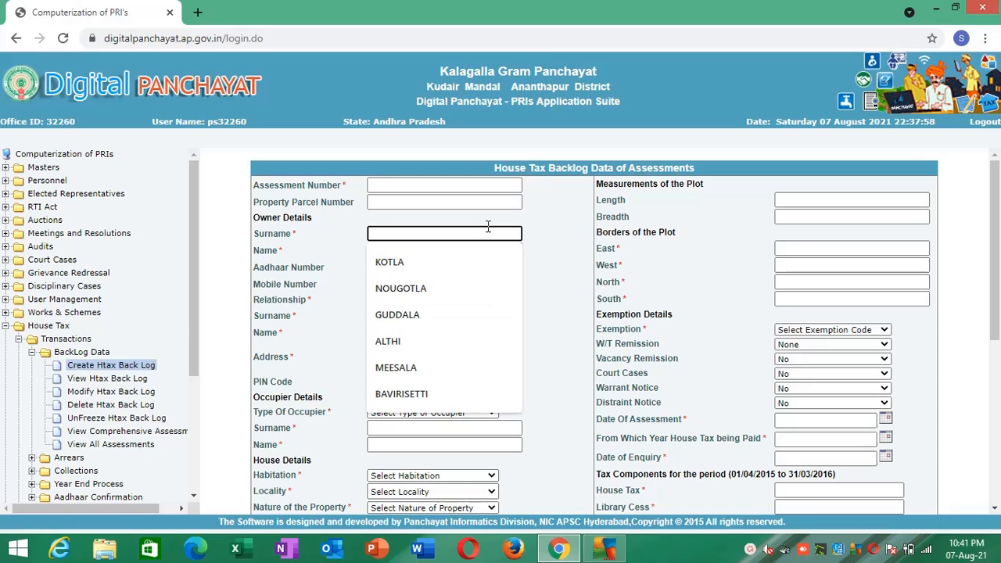
- Search the web for "auto clicker autofill" in a new tab and install the Auto Clicker - AutoFill extension in Chrome
{"action": "key", "text": "ctrl+t"}
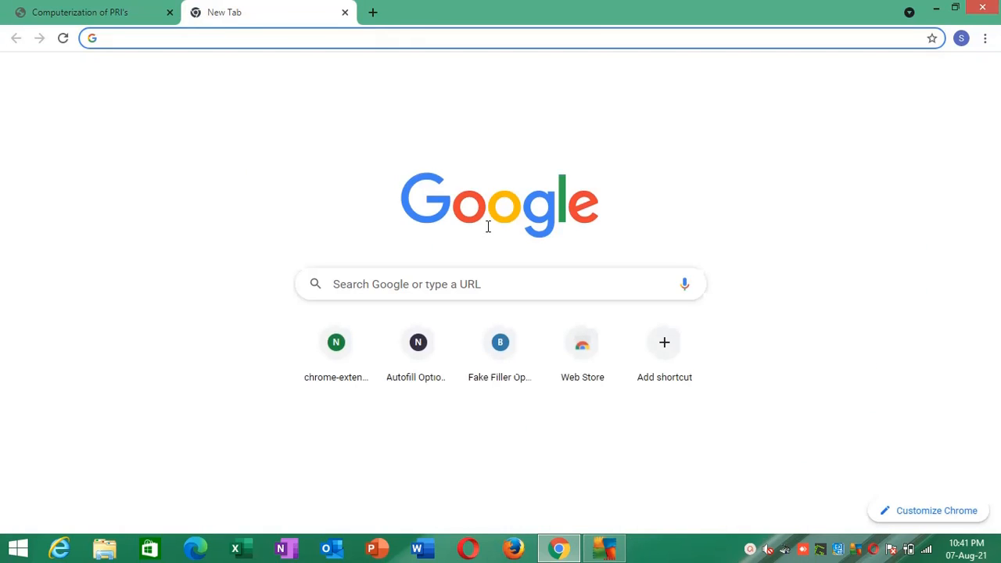
{"action": "type", "text": "auto"}
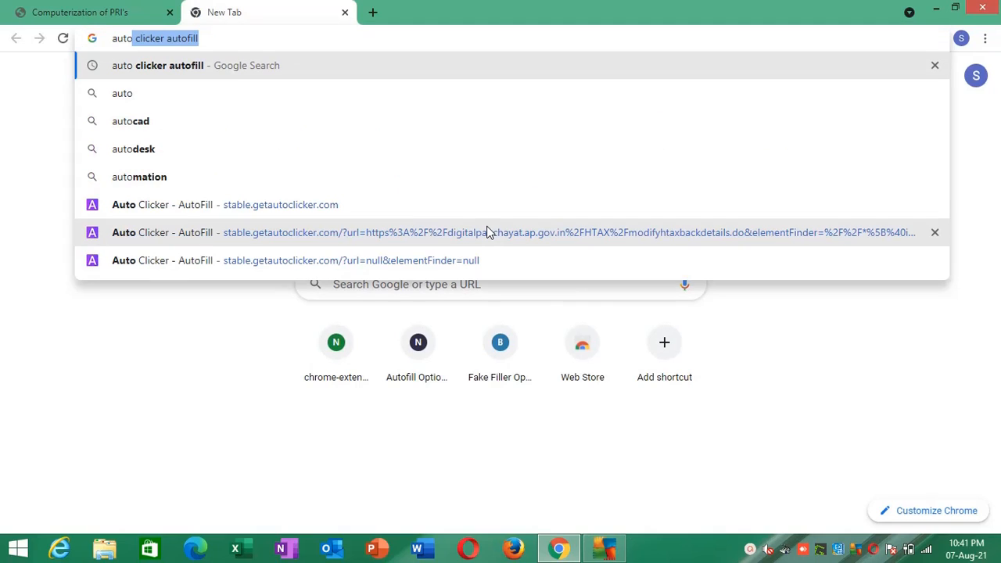
{"action": "key", "text": "Return"}
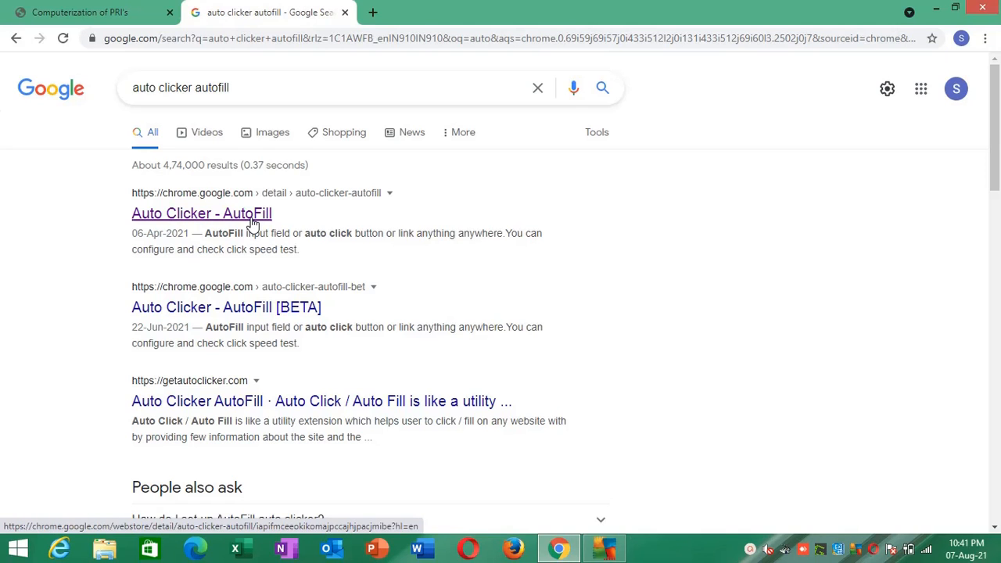
{"action": "left_click", "coordinate": [252, 223]}
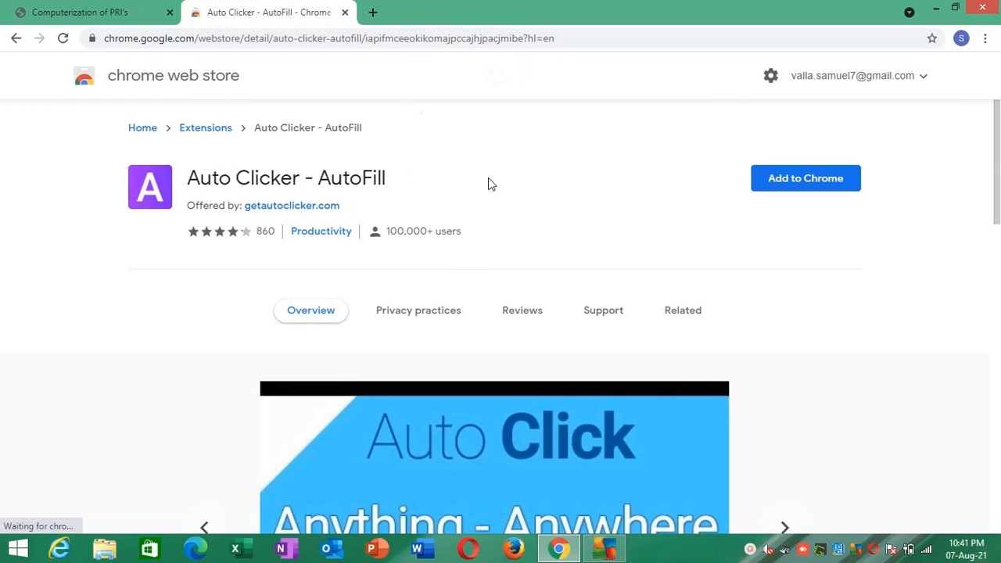
{"action": "left_click", "coordinate": [825, 184]}
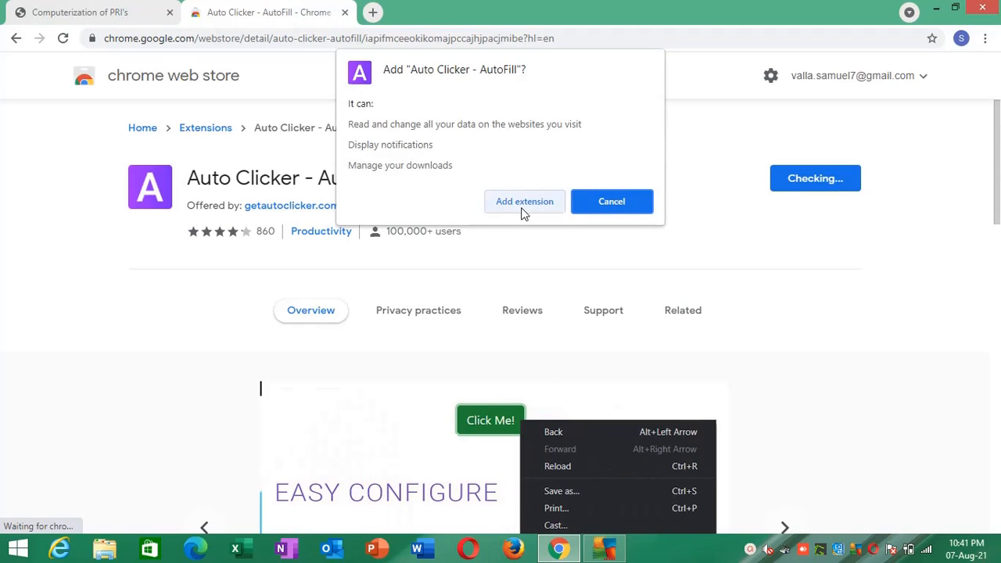
{"action": "left_click", "coordinate": [522, 209]}
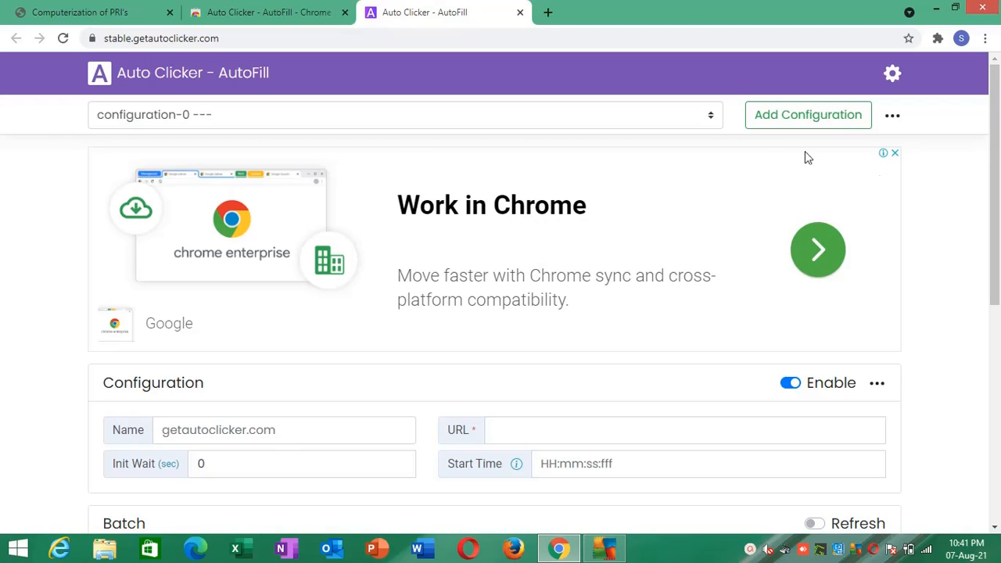
- Examine the Auto Clicker - AutoFill page's configuration list, export and import options, and its Configuration, Batch and Action sections
{"action": "left_click", "coordinate": [710, 117]}
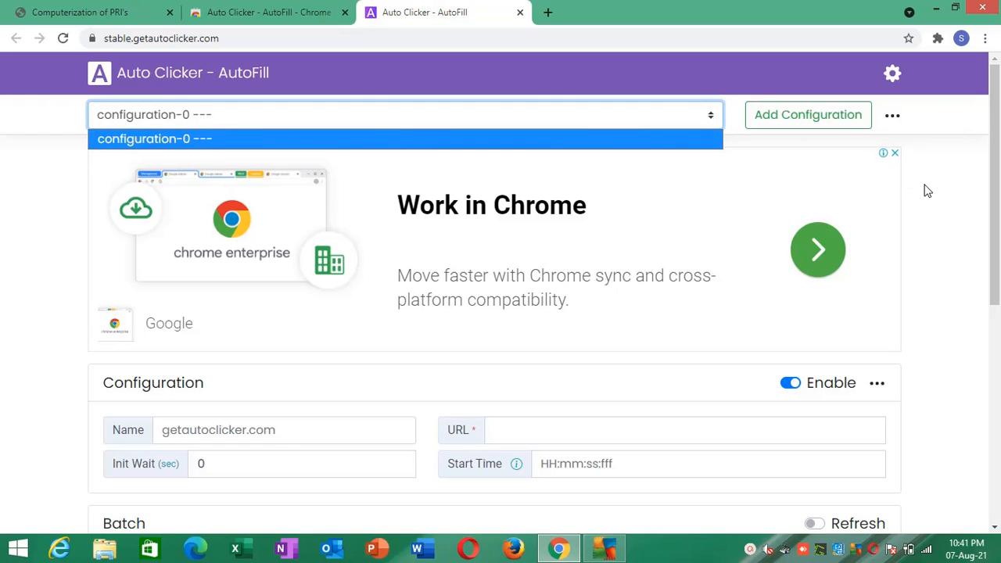
{"action": "left_click", "coordinate": [892, 117]}
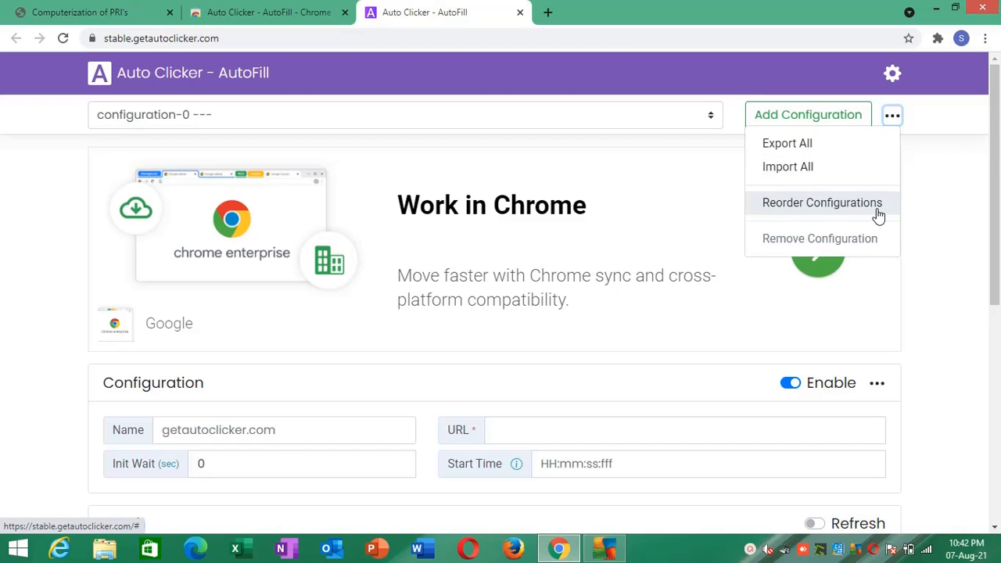
{"action": "left_click", "coordinate": [946, 201]}
{"action": "left_click_drag", "start_coordinate": [995, 207], "coordinate": [986, 352]}
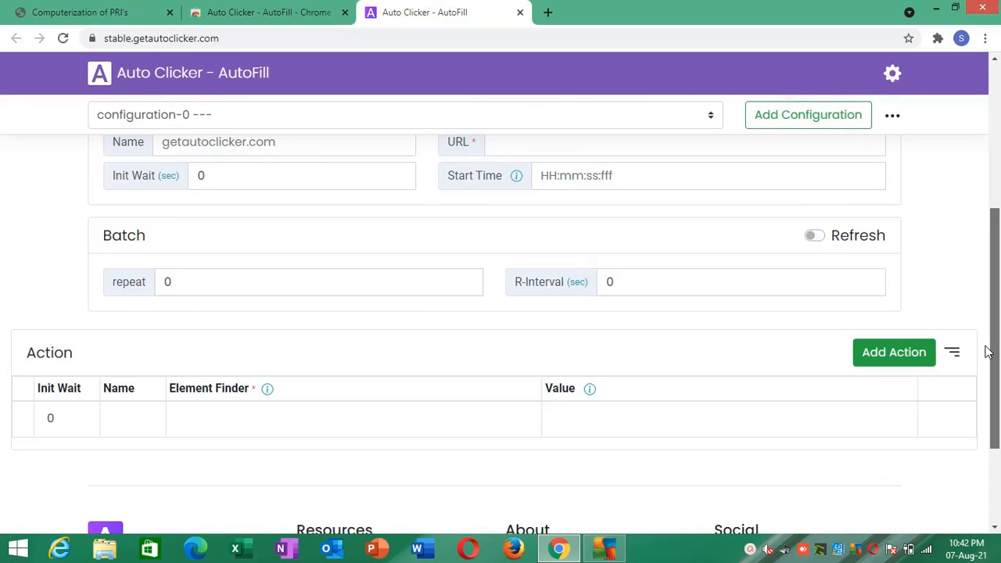
{"action": "left_click_drag", "start_coordinate": [987, 351], "coordinate": [991, 341]}
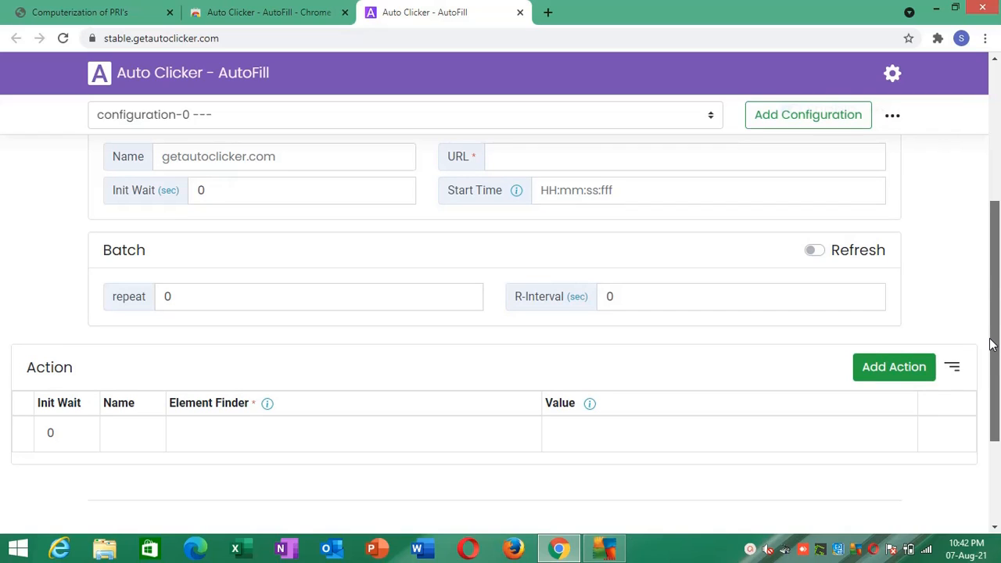
{"action": "left_click_drag", "start_coordinate": [990, 339], "coordinate": [990, 345]}
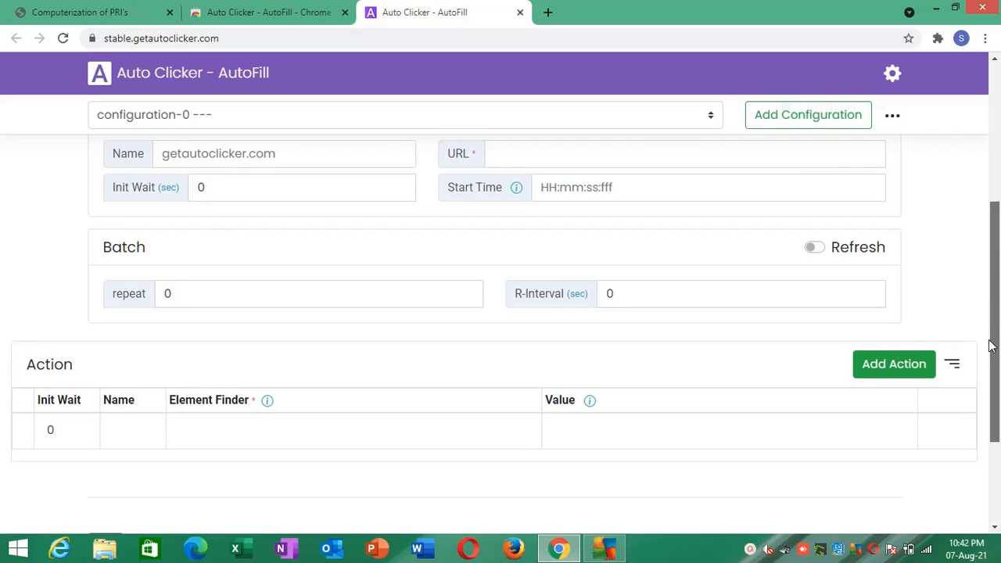
{"action": "left_click_drag", "start_coordinate": [990, 344], "coordinate": [999, 143]}
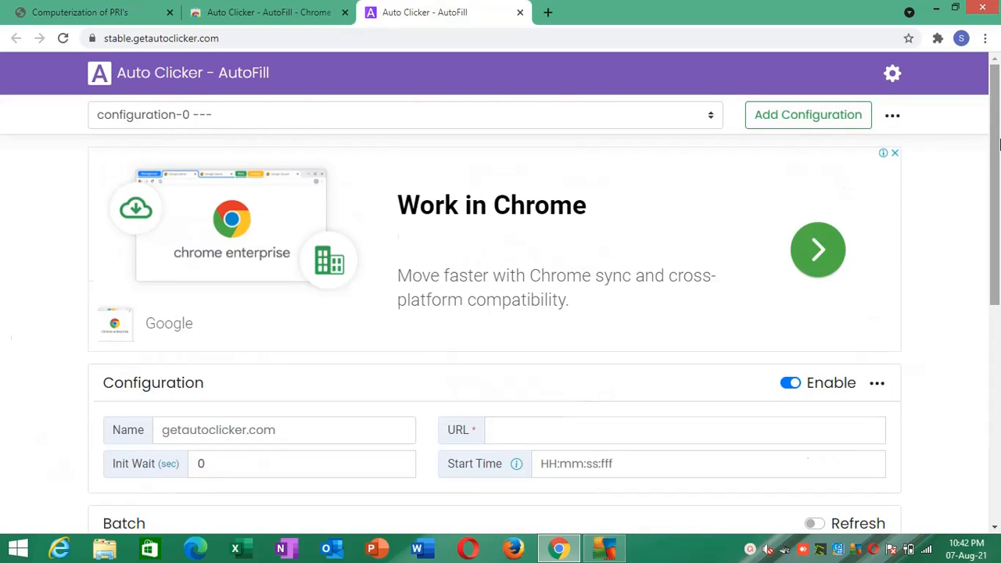
- Close the extension's Chrome Web Store page and return to the Digital Panchayat house tax form
{"action": "left_click", "coordinate": [232, 10]}
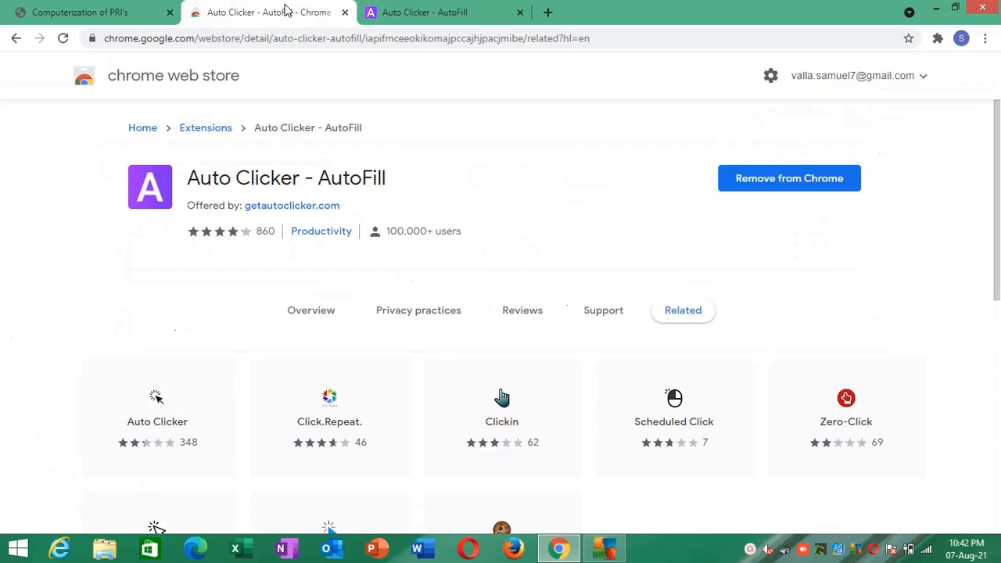
{"action": "left_click", "coordinate": [343, 13]}
{"action": "left_click", "coordinate": [88, 9]}
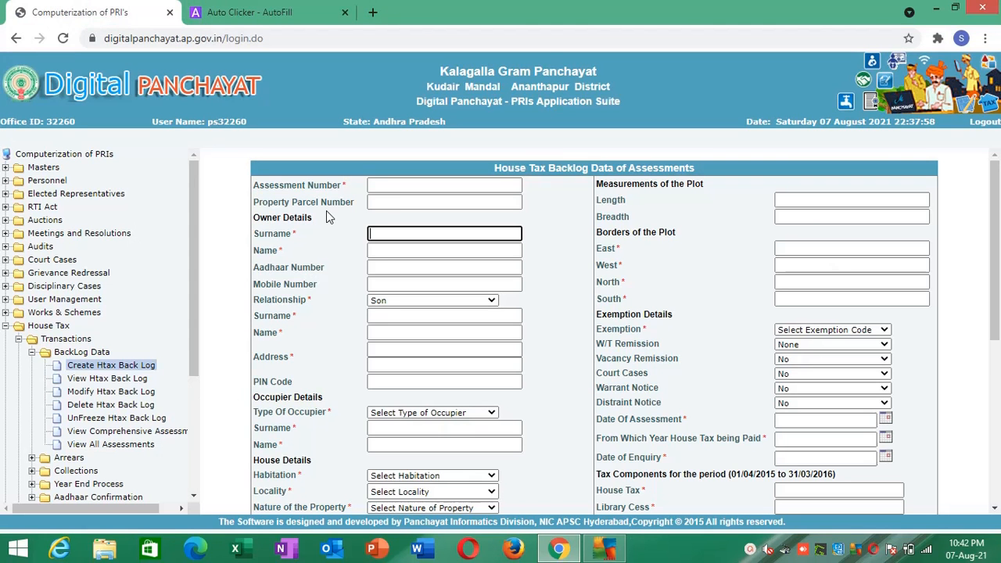
- Examine the form's address, PIN code and type of occupier fields, then the house details and tax components below them
{"action": "left_click", "coordinate": [375, 349]}
{"action": "left_click", "coordinate": [350, 364]}
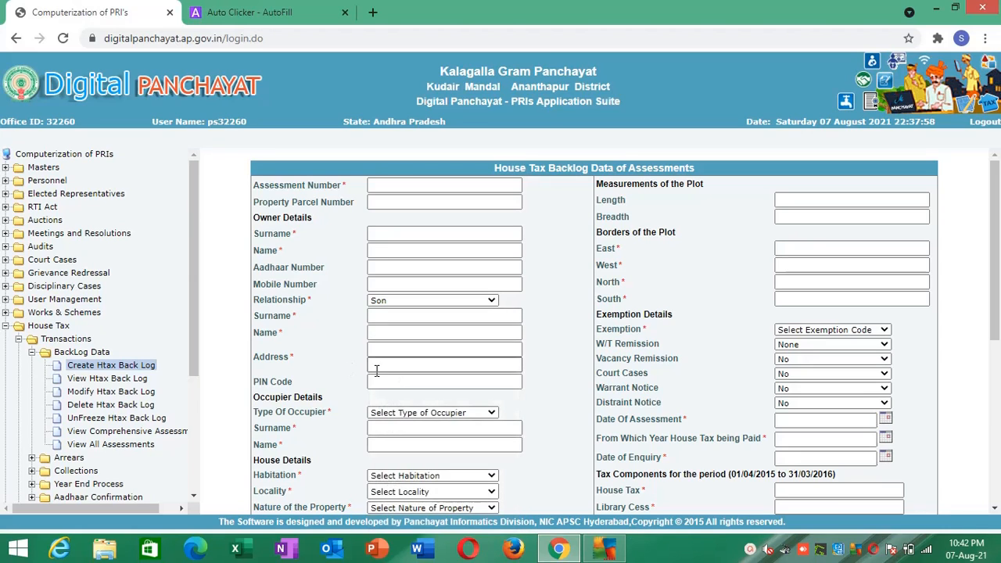
{"action": "left_click", "coordinate": [381, 368]}
{"action": "left_click_drag", "start_coordinate": [312, 370], "coordinate": [366, 379]}
{"action": "left_click", "coordinate": [369, 384]}
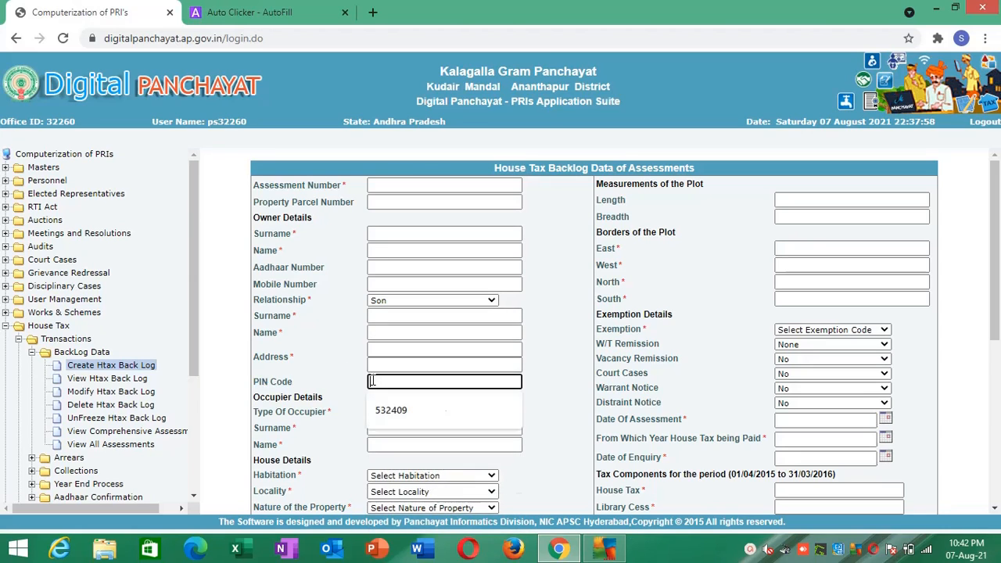
{"action": "left_click", "coordinate": [344, 389]}
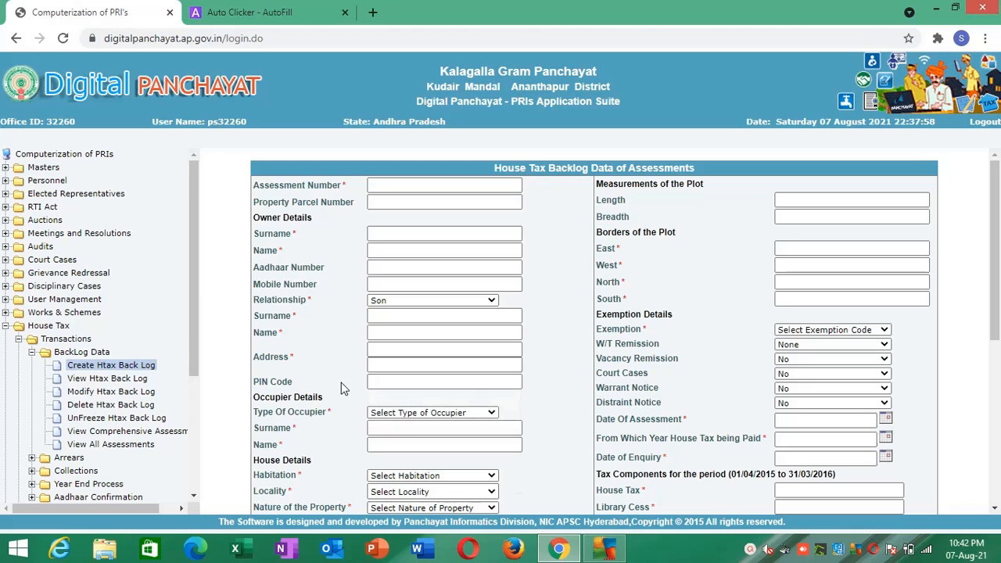
{"action": "left_click", "coordinate": [449, 415]}
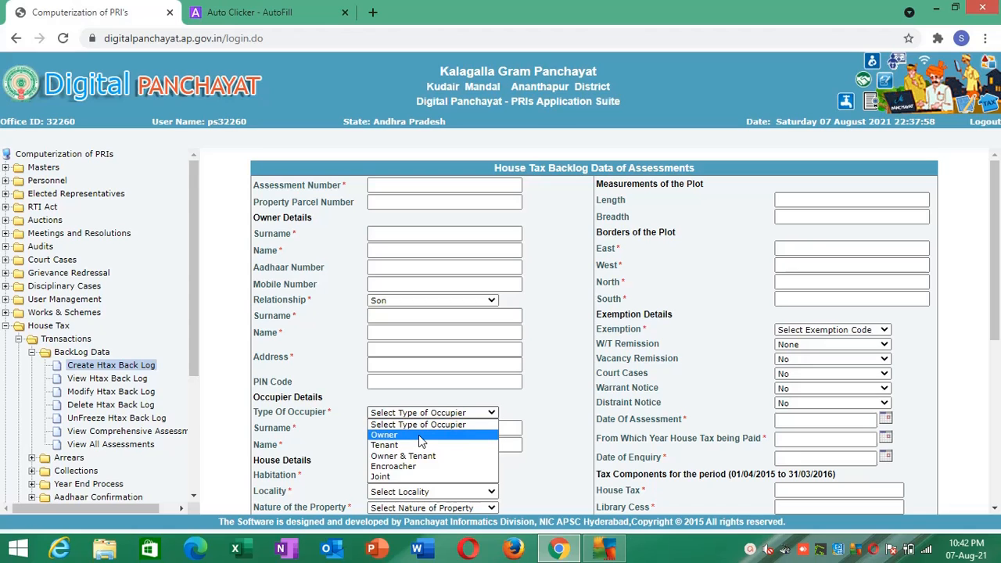
{"action": "left_click", "coordinate": [564, 383]}
{"action": "left_click_drag", "start_coordinate": [996, 283], "coordinate": [997, 391]}
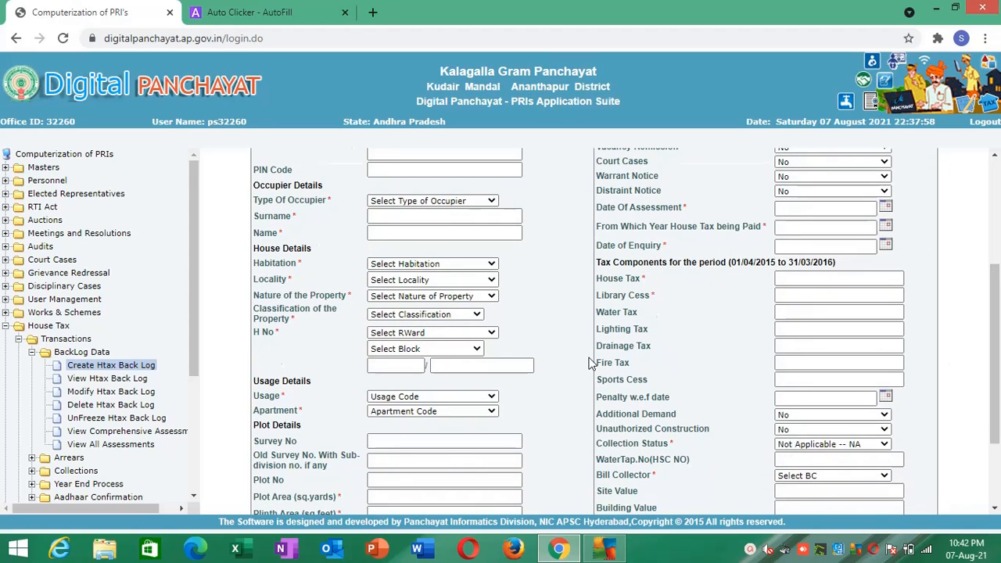
{"action": "left_click_drag", "start_coordinate": [997, 403], "coordinate": [998, 301]}
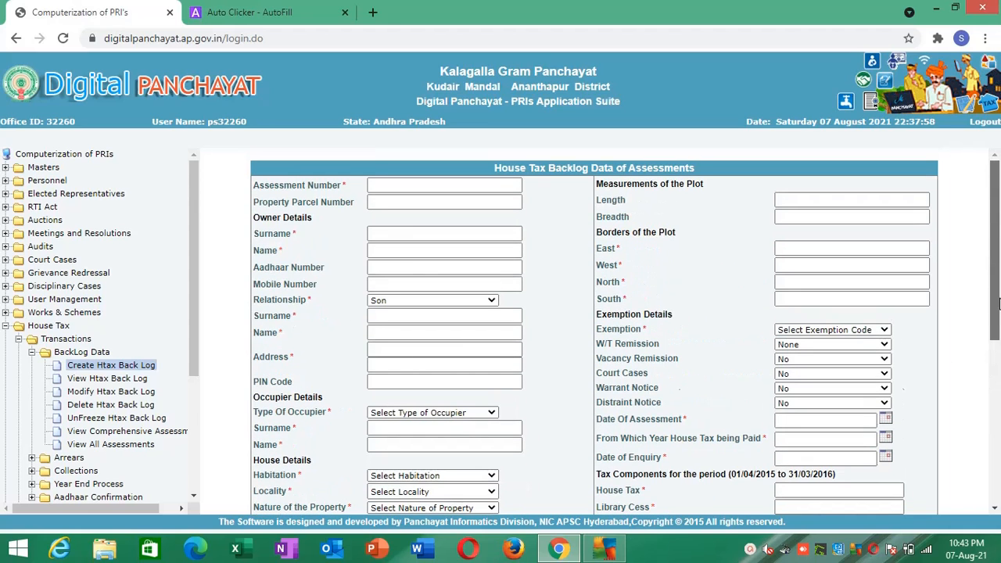
- Launch Auto Clicker - AutoFill from the blank area of the house tax form and bring up its configuration page
{"action": "right_click", "coordinate": [537, 328]}
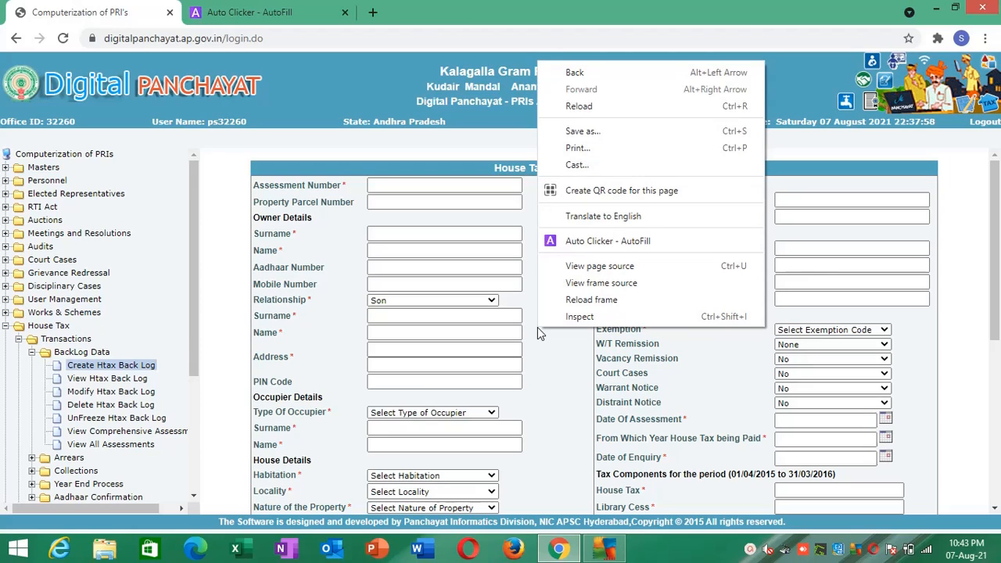
{"action": "left_click", "coordinate": [589, 242]}
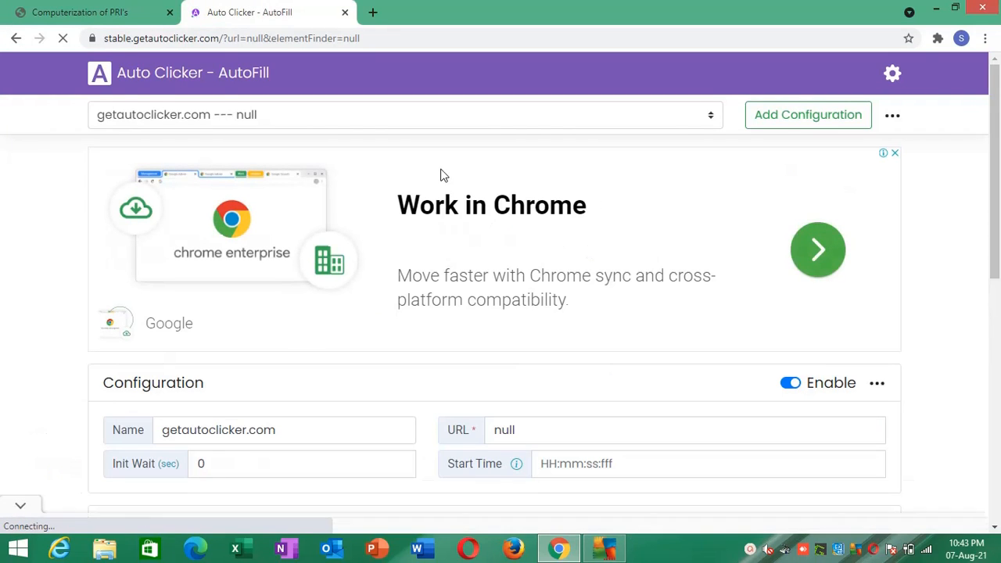
{"action": "left_click", "coordinate": [149, 6]}
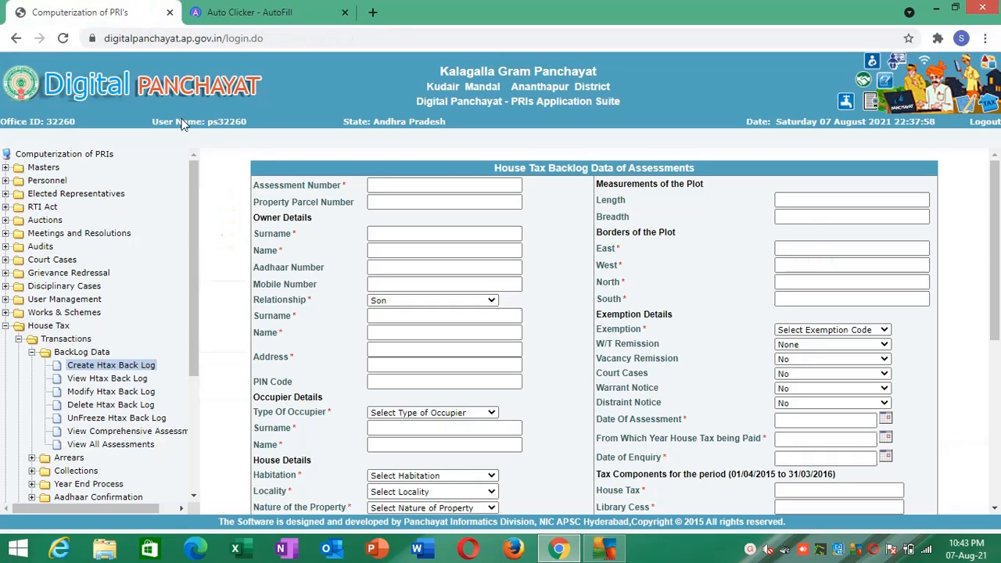
{"action": "left_click", "coordinate": [250, 8]}
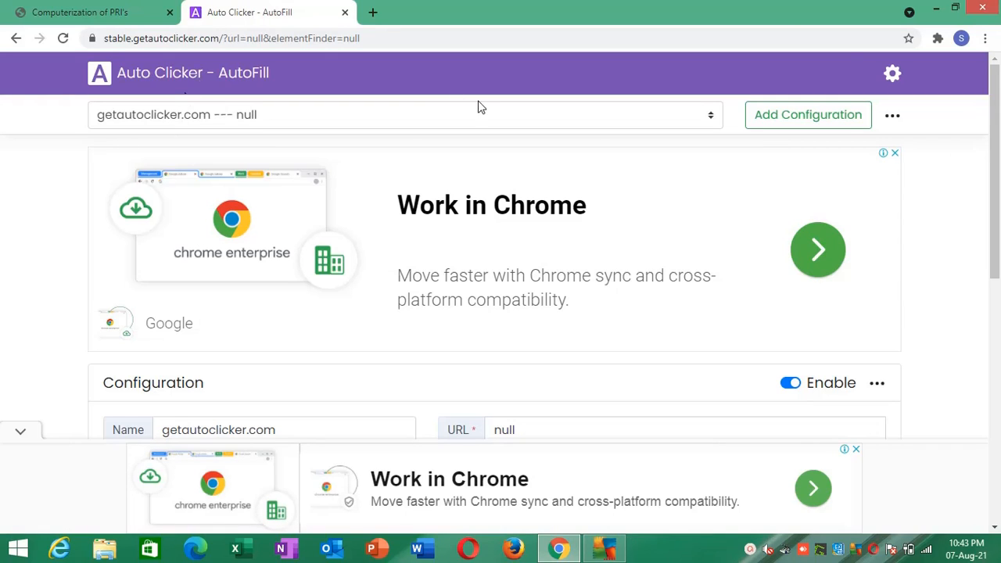
- Pin the Auto Clicker - AutoFill extension so it stays directly accessible in the browser
{"action": "left_click", "coordinate": [939, 39]}
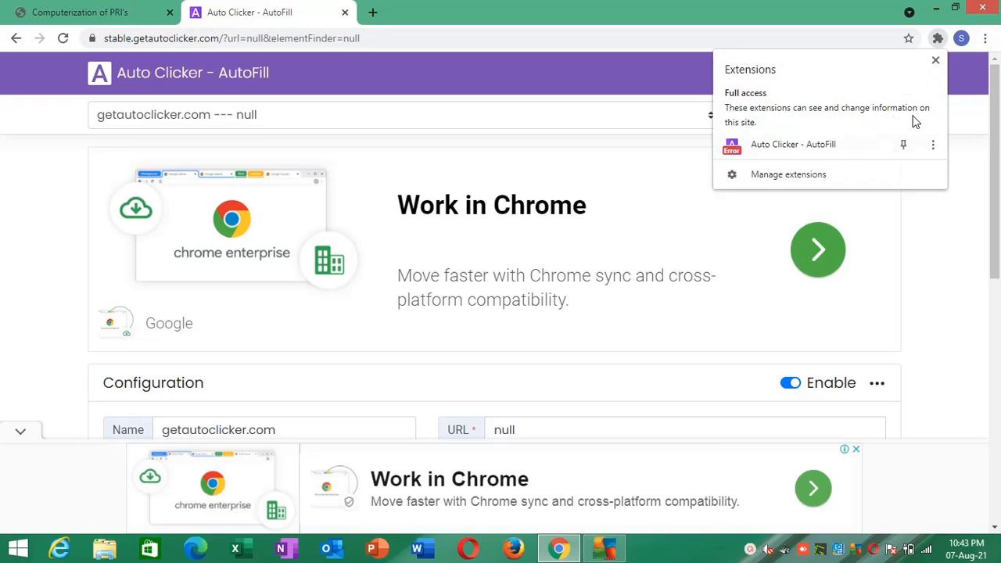
{"action": "left_click", "coordinate": [903, 147]}
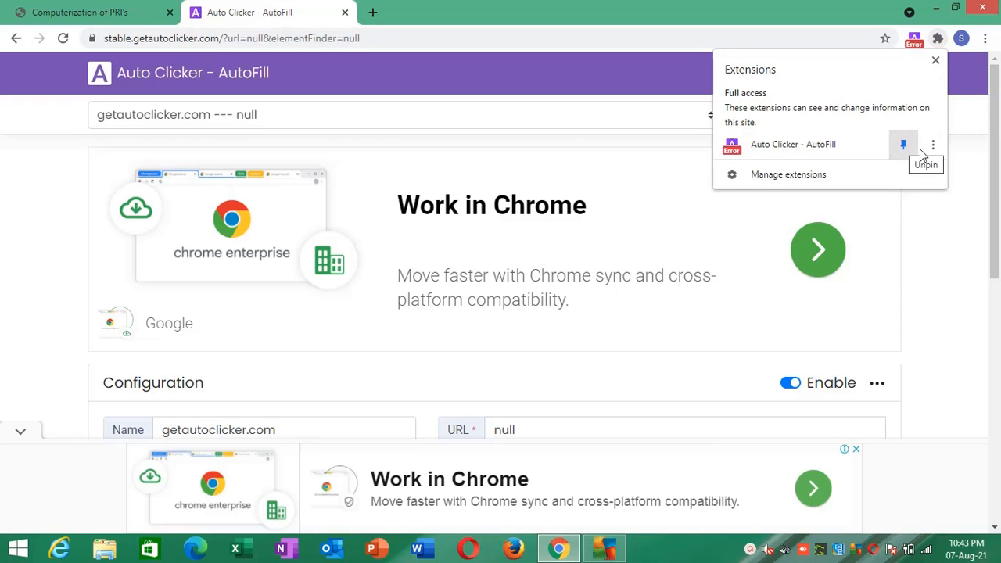
{"action": "left_click", "coordinate": [751, 549]}
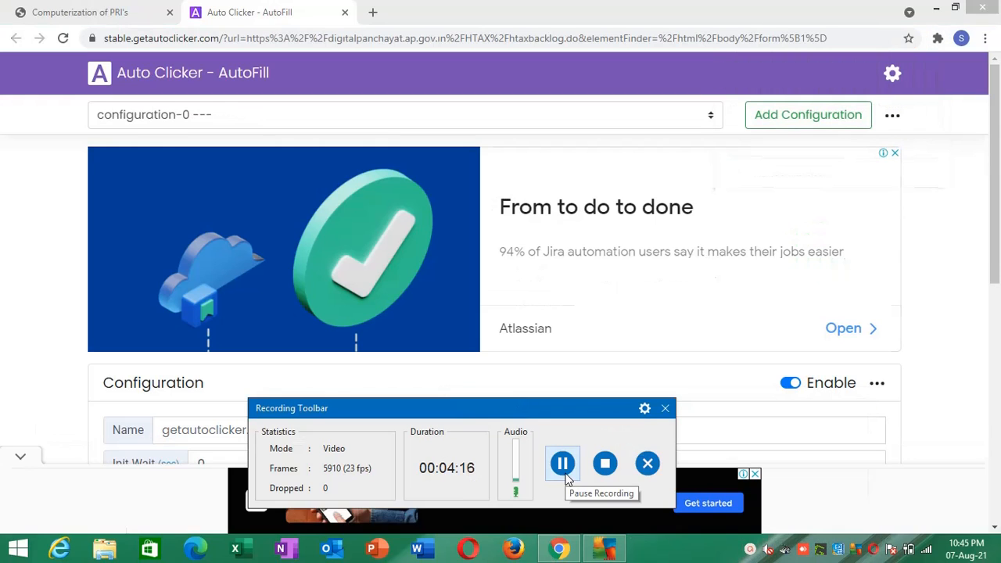
{"action": "left_click", "coordinate": [937, 435]}
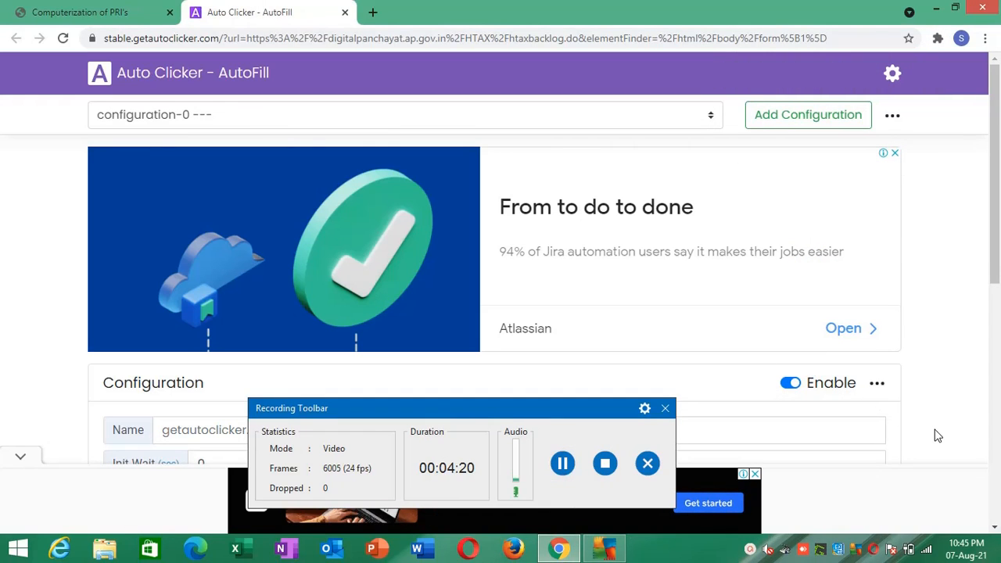
{"action": "left_click", "coordinate": [751, 550]}
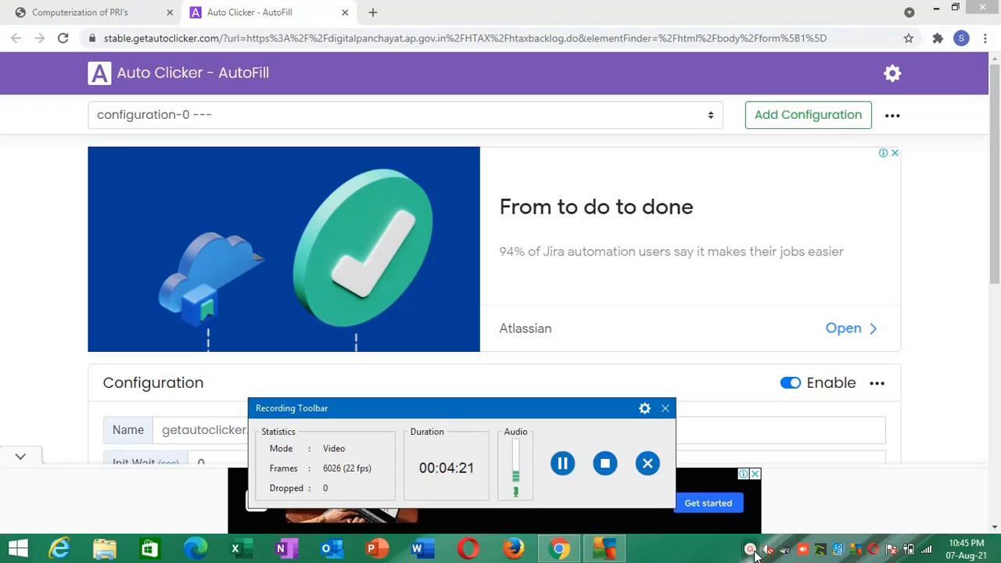
{"action": "left_click", "coordinate": [927, 401]}
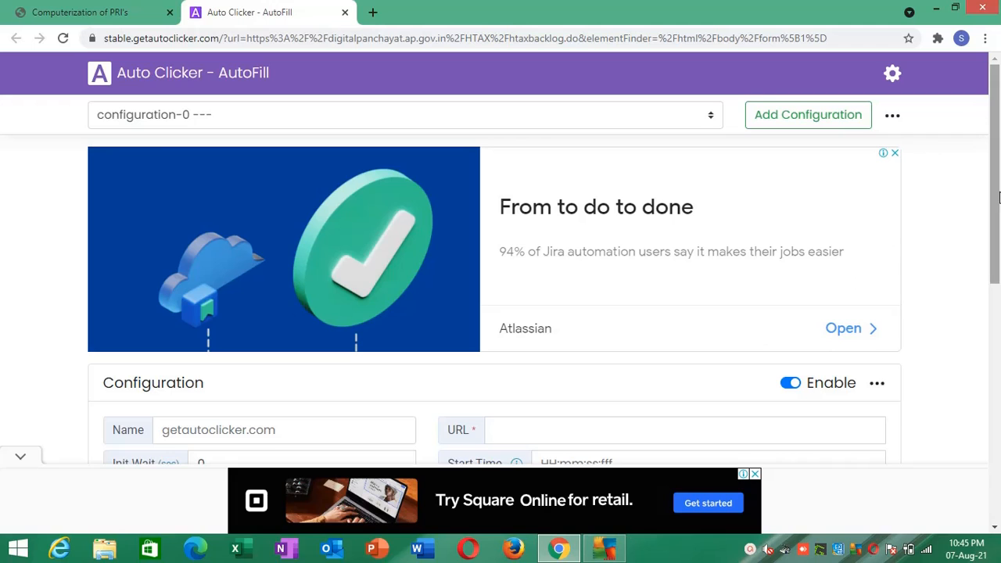
{"action": "mouse_move", "coordinate": [996, 195]}
{"action": "left_mouse_down"}
{"action": "mouse_move", "coordinate": [984, 482]}
{"action": "mouse_move", "coordinate": [997, 363]}
{"action": "mouse_move", "coordinate": [997, 181]}
{"action": "left_mouse_up"}
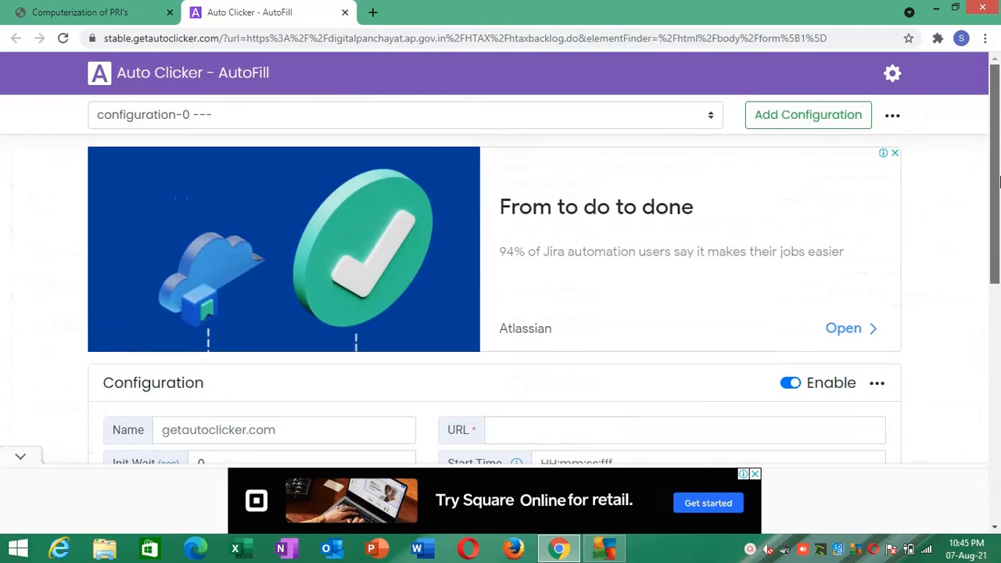
- Return to the house tax backlog form and launch Auto Clicker - AutoFill on the first Address line
{"action": "left_click", "coordinate": [129, 27]}
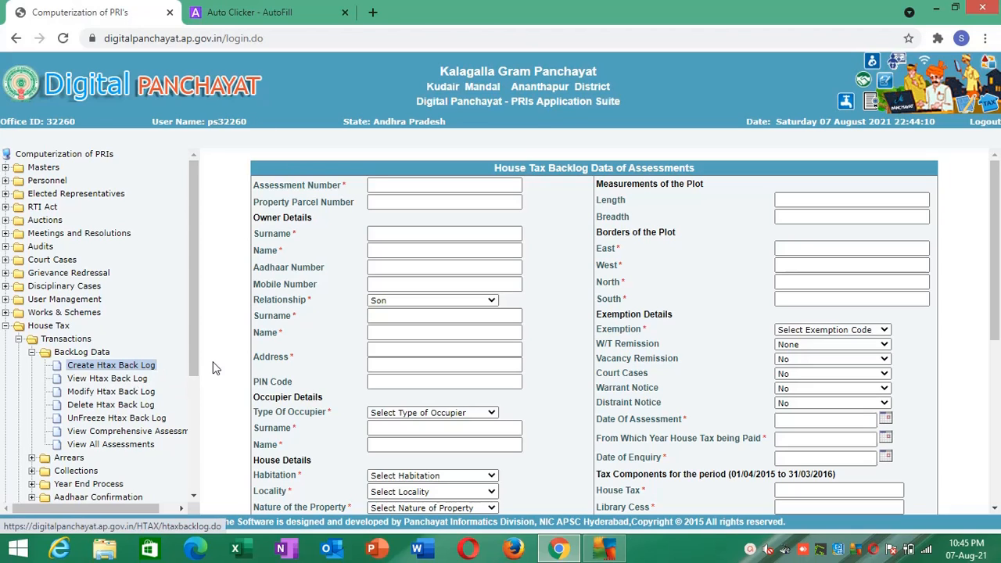
{"action": "left_click", "coordinate": [384, 358]}
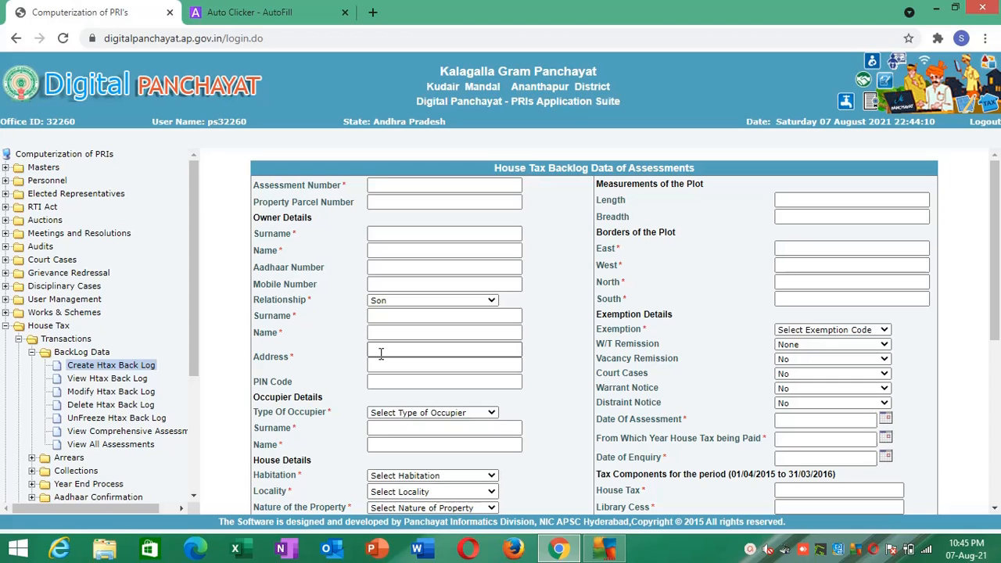
{"action": "right_click", "coordinate": [381, 354]}
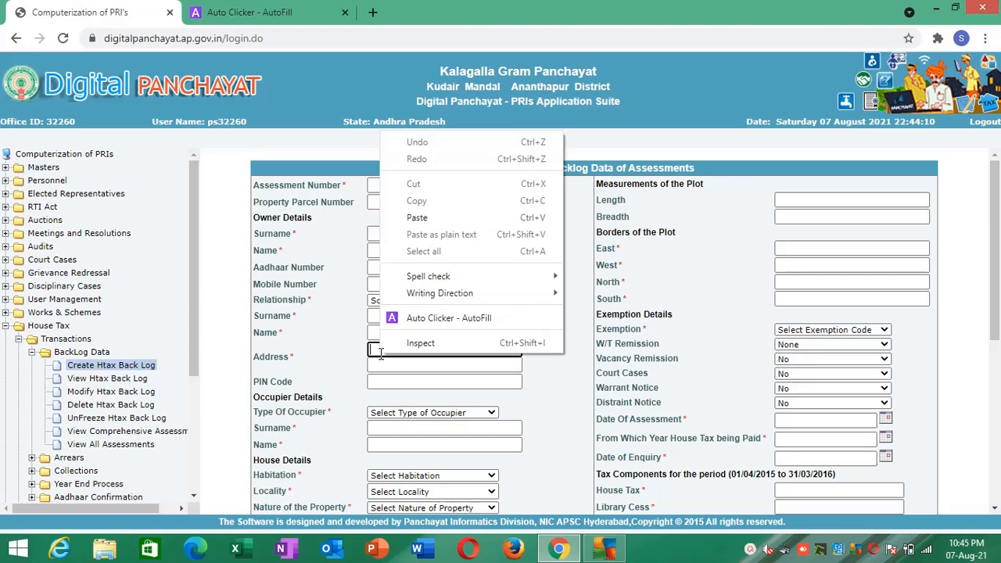
{"action": "left_click", "coordinate": [428, 320]}
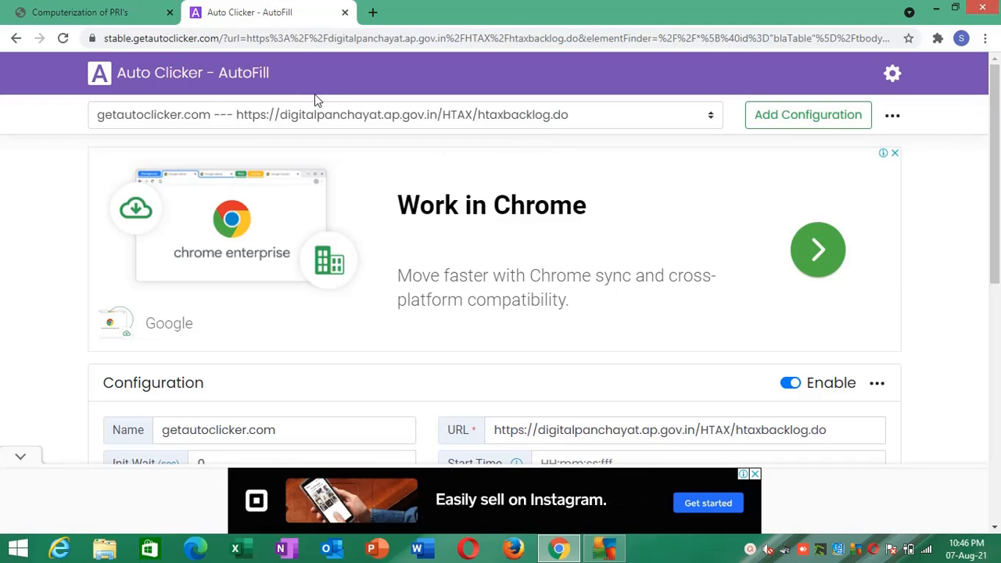
- Compare the configuration's URL with the House Tax Backlog Data of Assessments form it refers to
{"action": "left_click", "coordinate": [143, 8]}
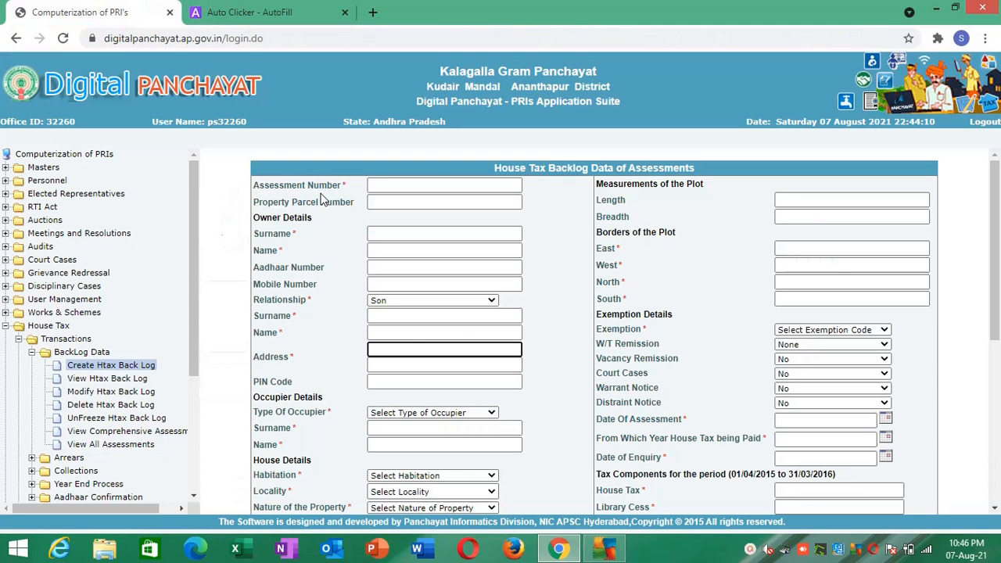
{"action": "left_click", "coordinate": [305, 18]}
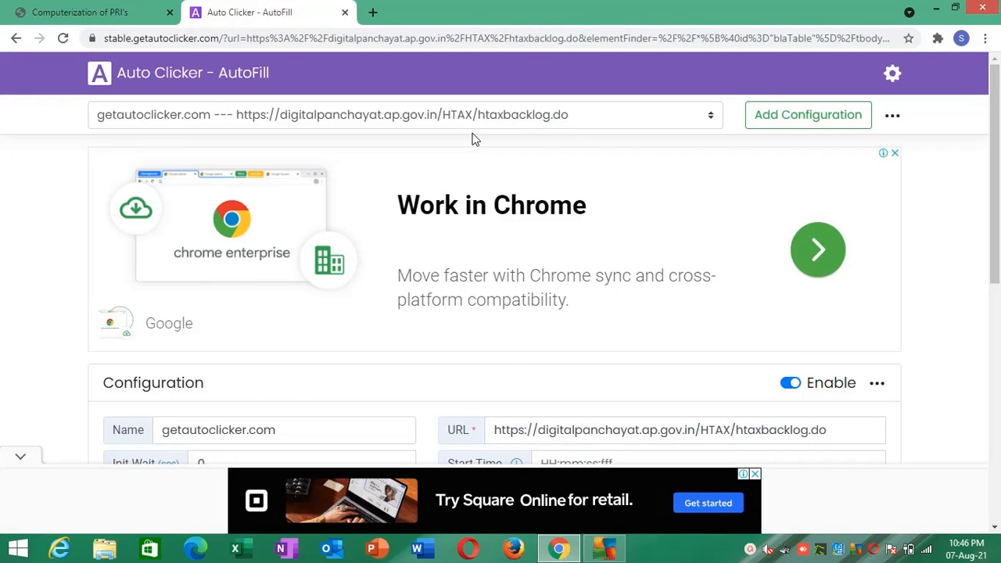
{"action": "left_click", "coordinate": [131, 10]}
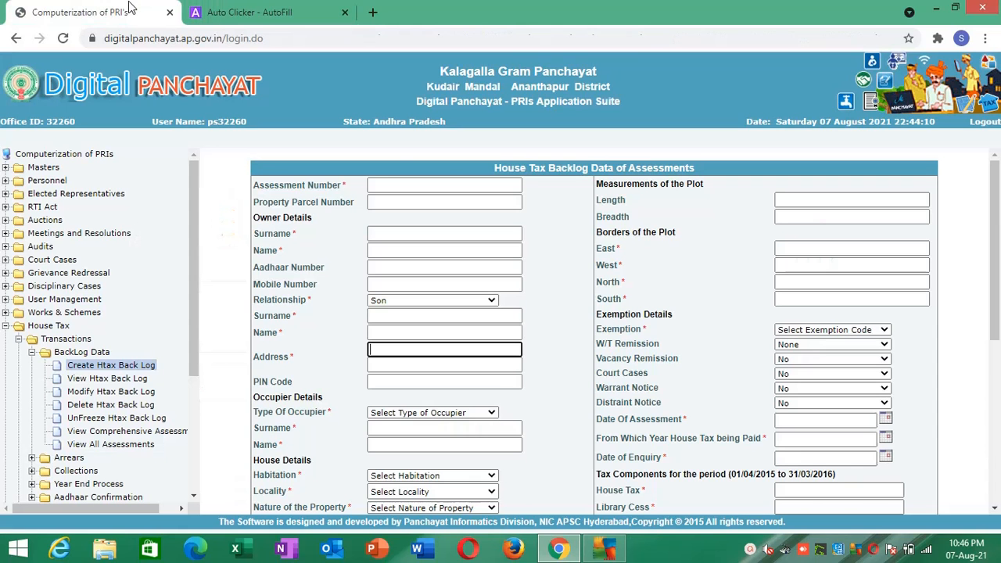
{"action": "left_click_drag", "start_coordinate": [490, 167], "coordinate": [700, 172]}
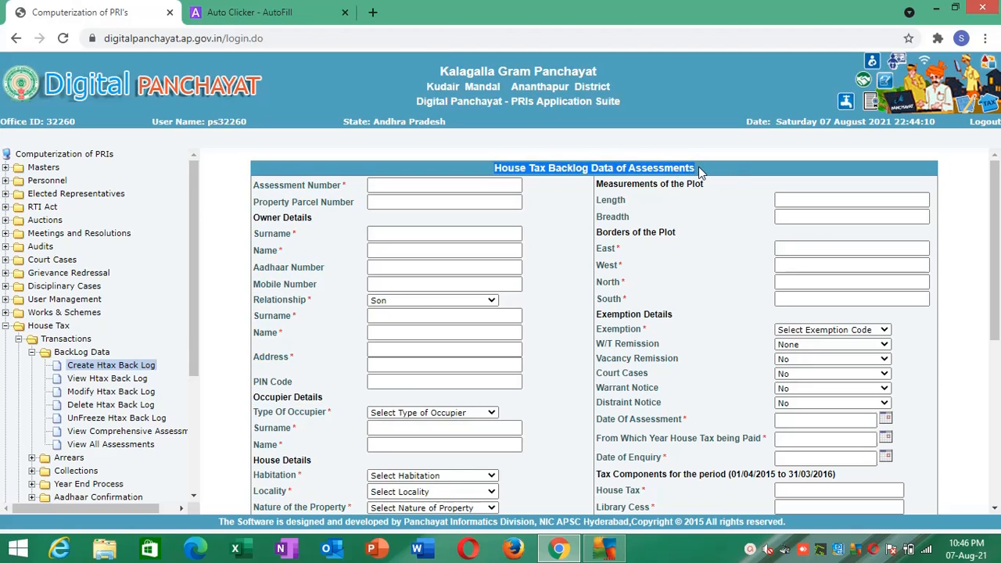
{"action": "left_click", "coordinate": [560, 226]}
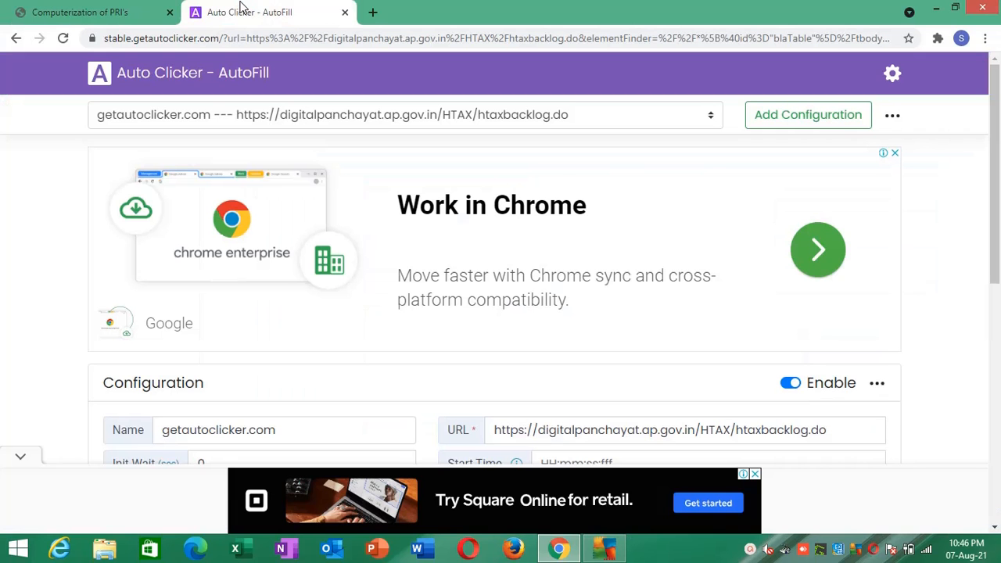
{"action": "left_click", "coordinate": [244, 11]}
- Hide the Init Wait and Name columns of the Action table
{"action": "left_click_drag", "start_coordinate": [994, 141], "coordinate": [997, 285]}
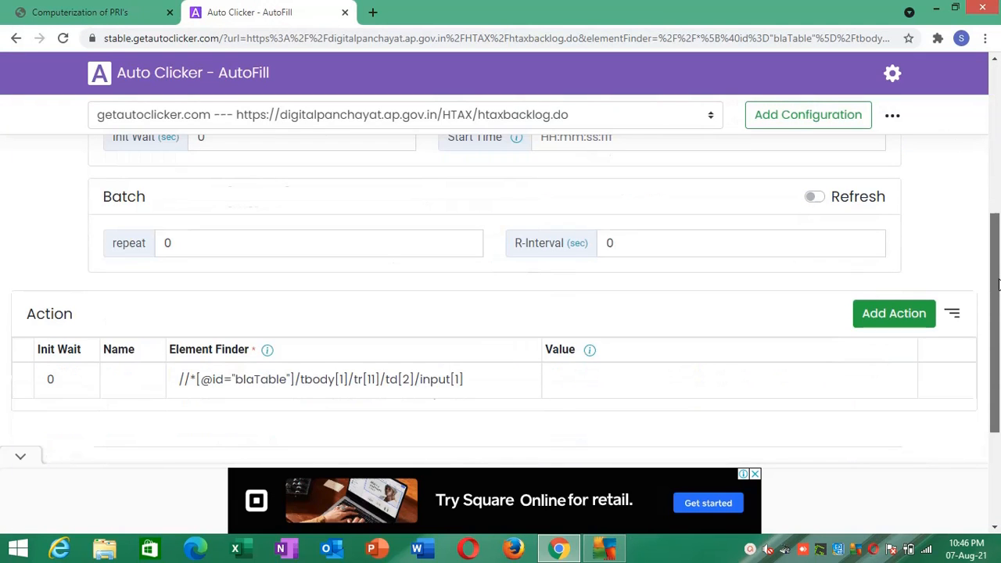
{"action": "mouse_move", "coordinate": [97, 389]}
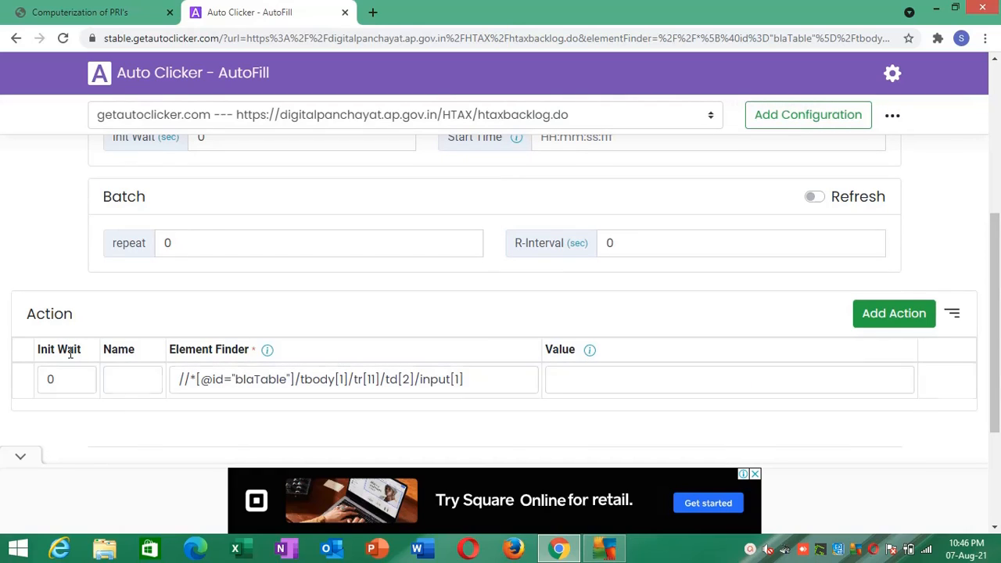
{"action": "left_click_drag", "start_coordinate": [41, 352], "coordinate": [256, 351]}
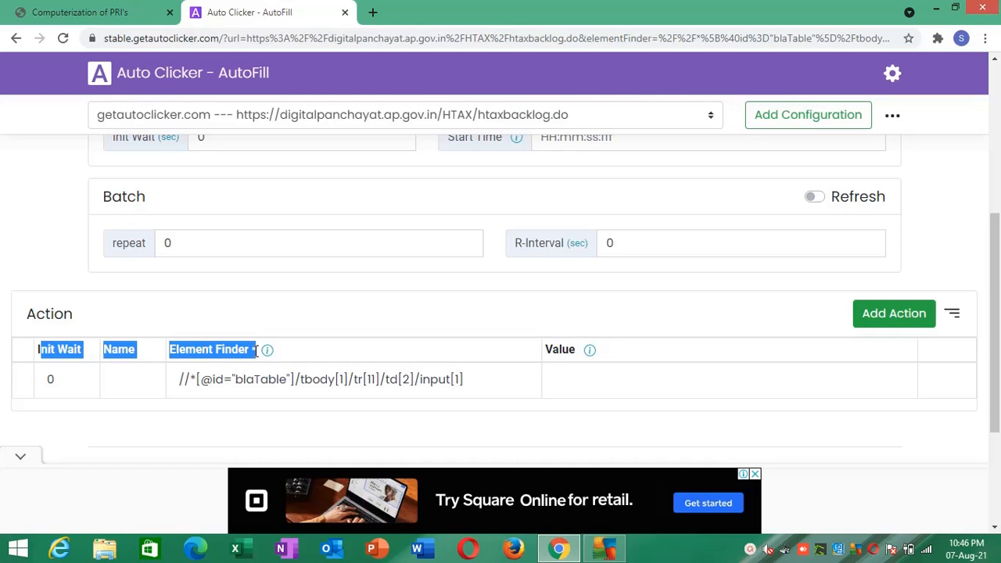
{"action": "left_click", "coordinate": [952, 315]}
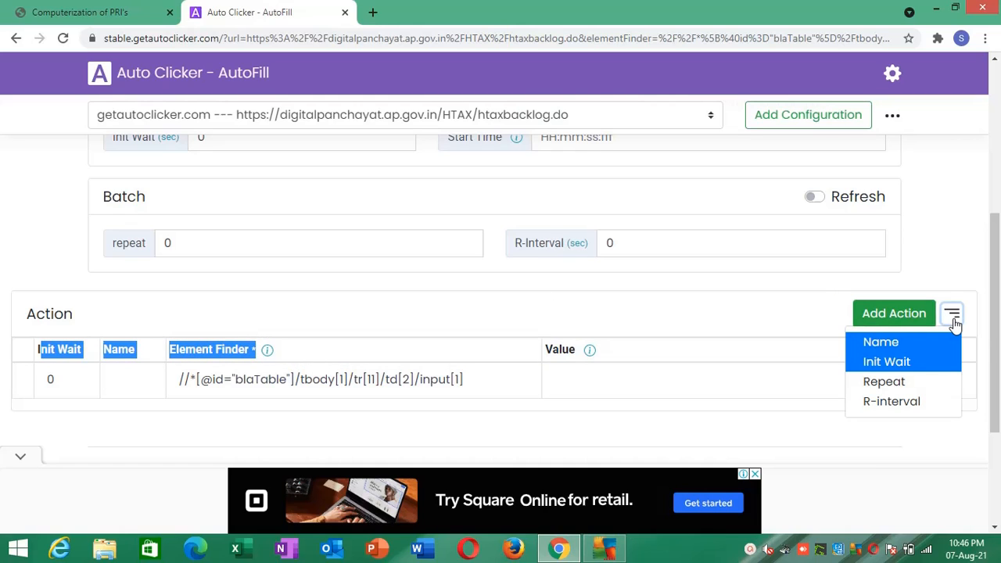
{"action": "left_click", "coordinate": [924, 361]}
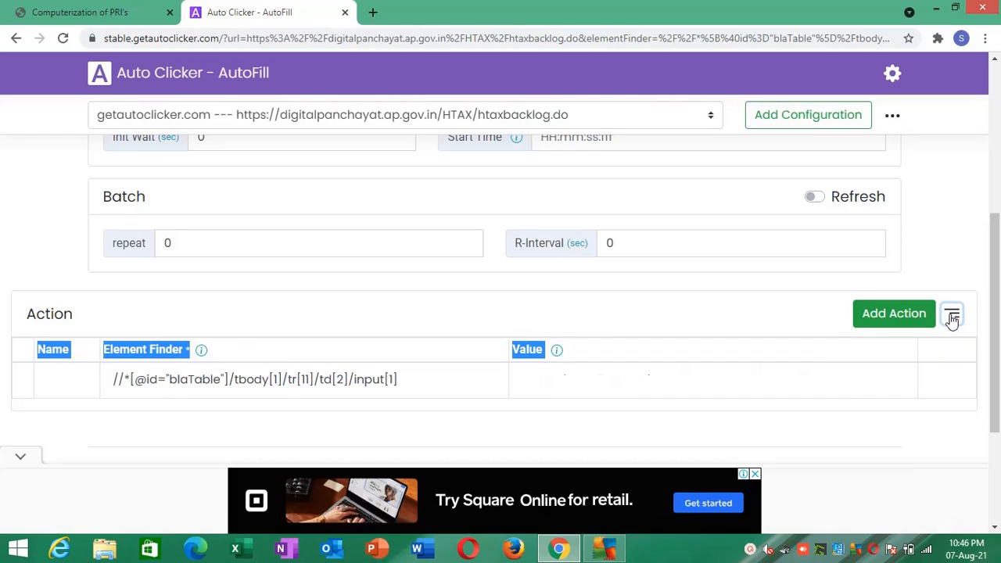
{"action": "left_click", "coordinate": [952, 317]}
{"action": "left_click", "coordinate": [931, 344]}
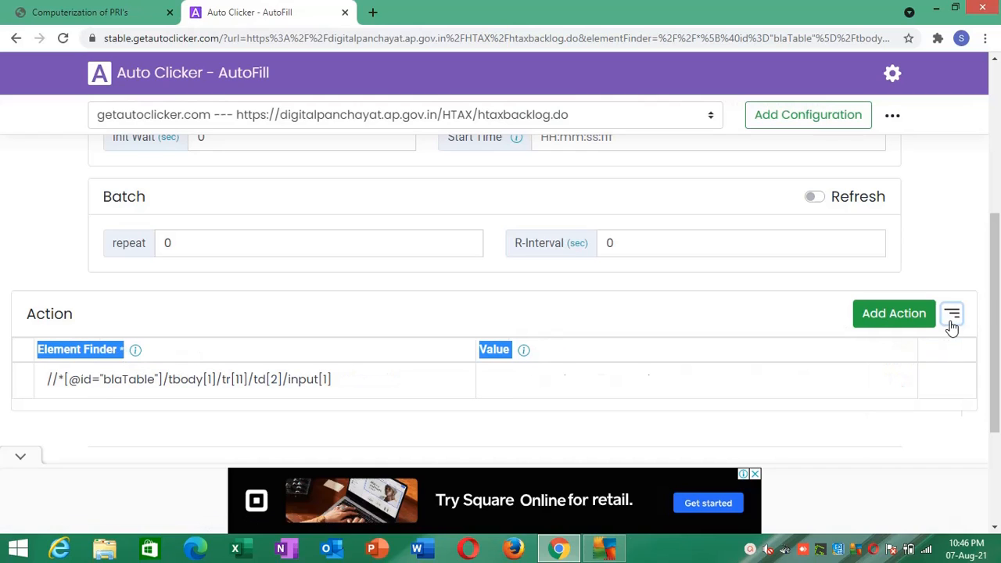
{"action": "left_click", "coordinate": [952, 323]}
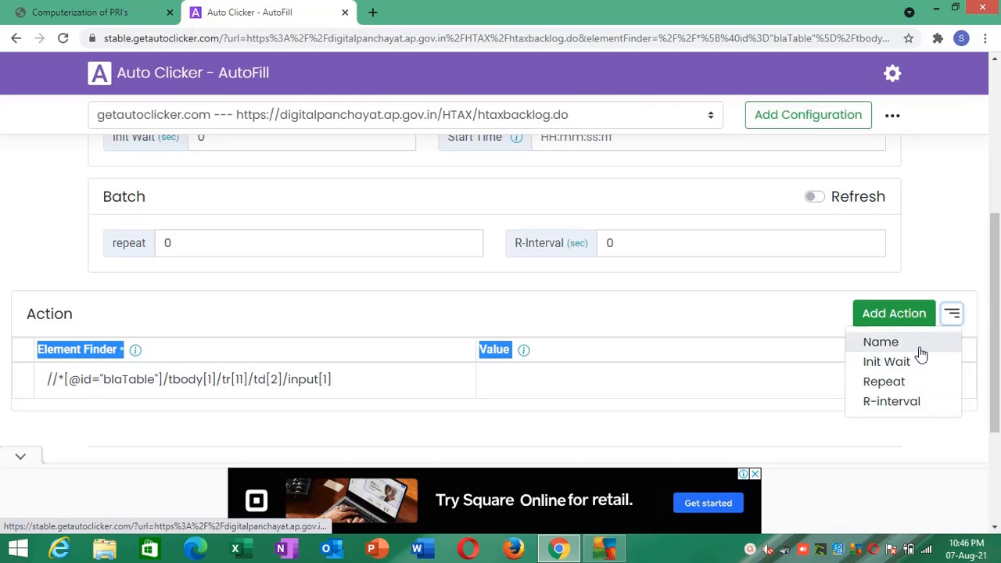
{"action": "left_click", "coordinate": [948, 317]}
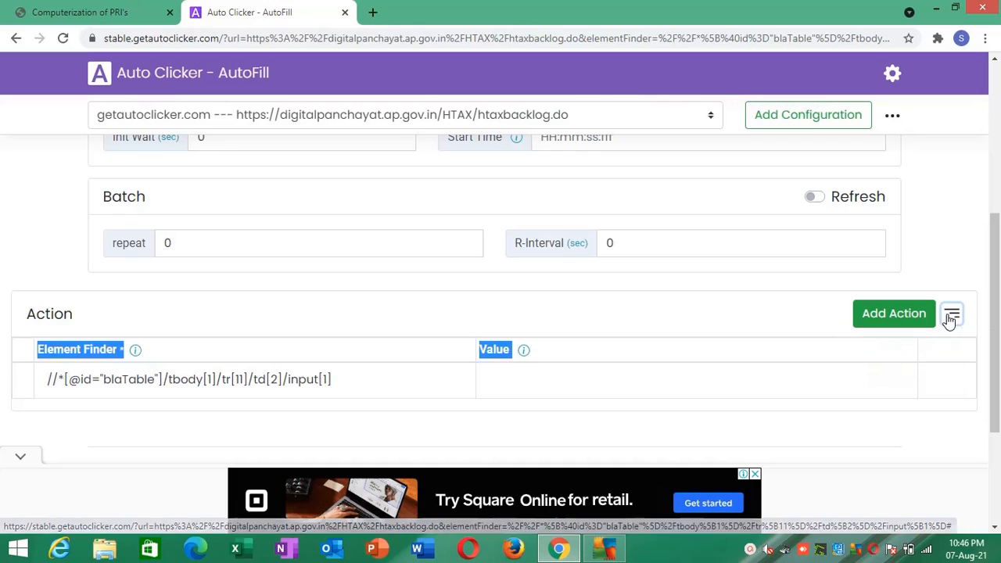
- Show the Name and Init Wait columns in the Action table again
{"action": "left_click", "coordinate": [948, 321]}
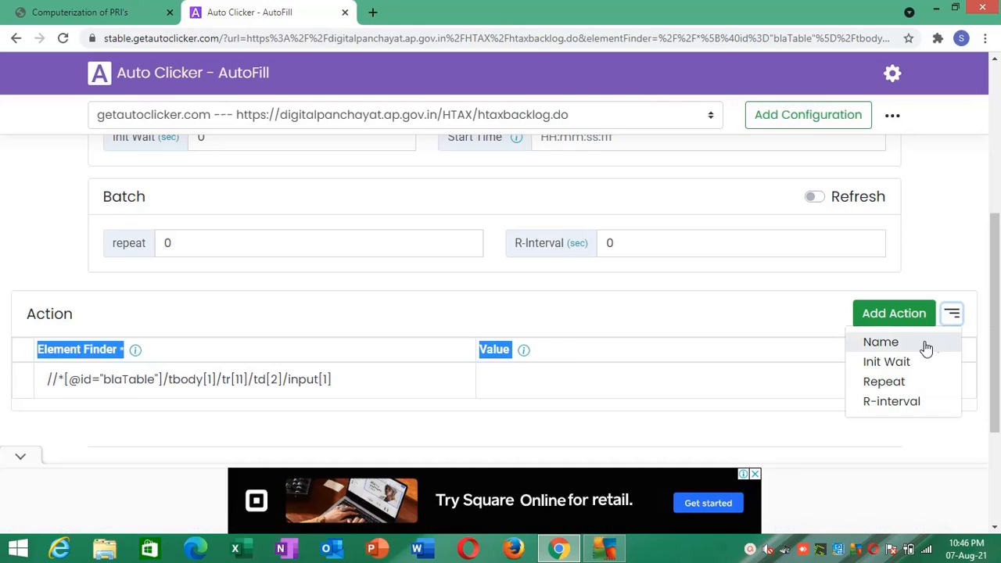
{"action": "left_click", "coordinate": [927, 344]}
{"action": "left_click", "coordinate": [949, 327]}
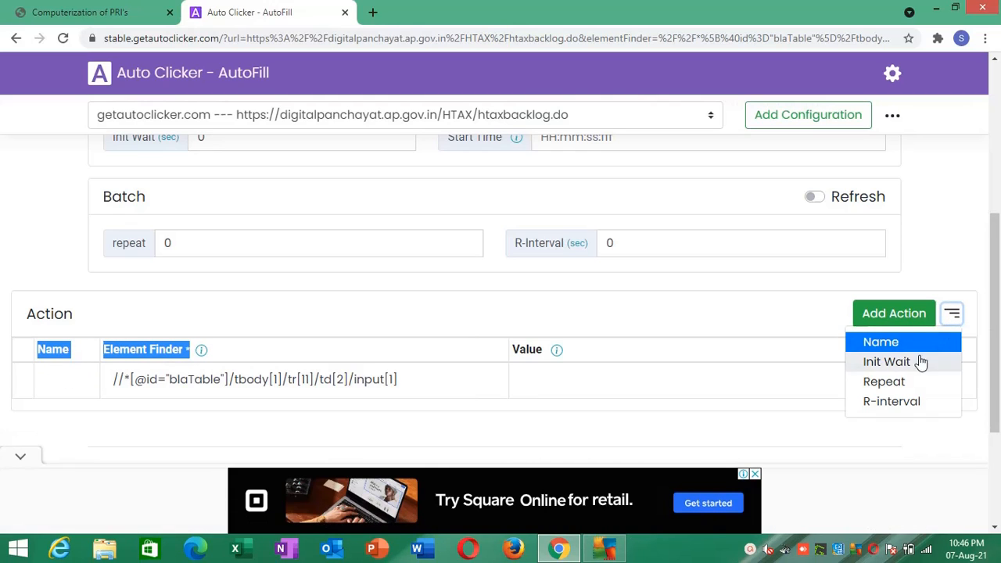
{"action": "left_click", "coordinate": [914, 365]}
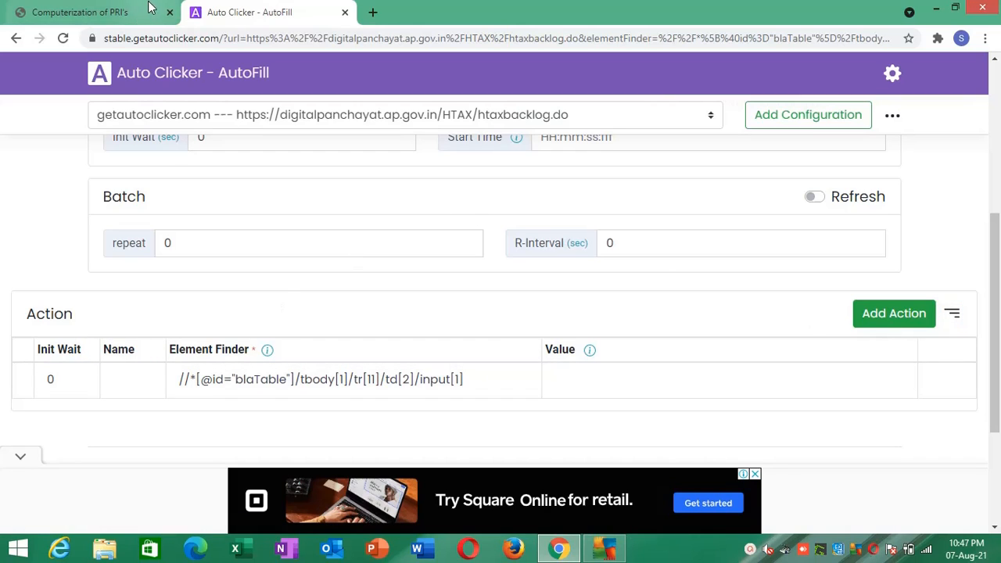
- Name the first address line's action ADD1, set its value to MAIN STREET, and save it
{"action": "key", "text": "ctrl+Tab"}
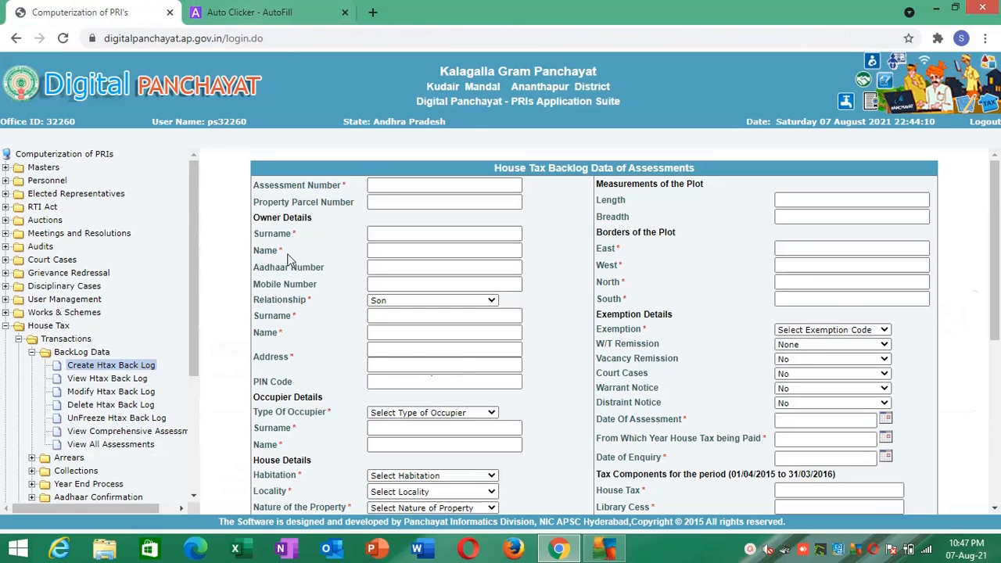
{"action": "left_click", "coordinate": [234, 12]}
{"action": "left_click", "coordinate": [125, 373]}
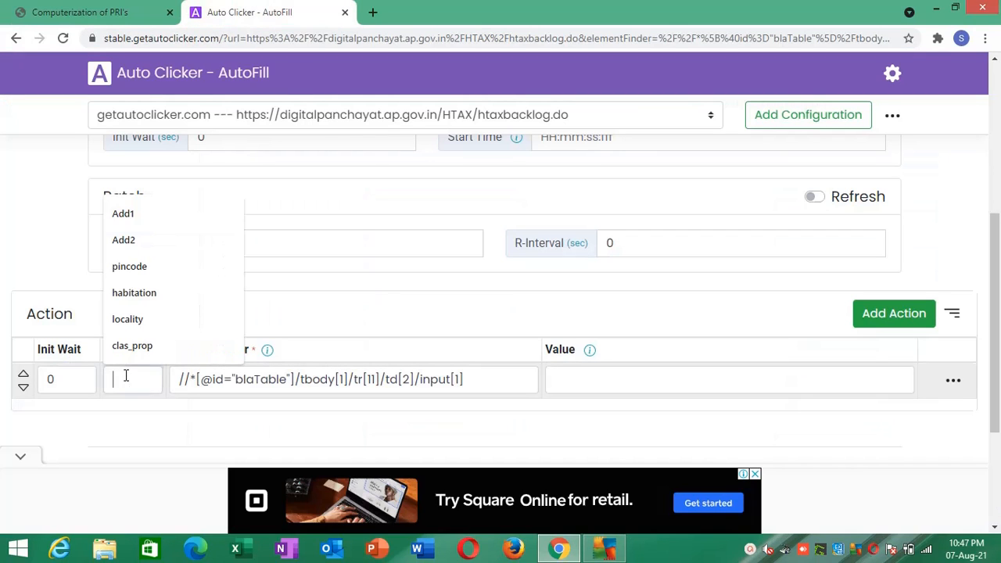
{"action": "type", "text": "ADD1"}
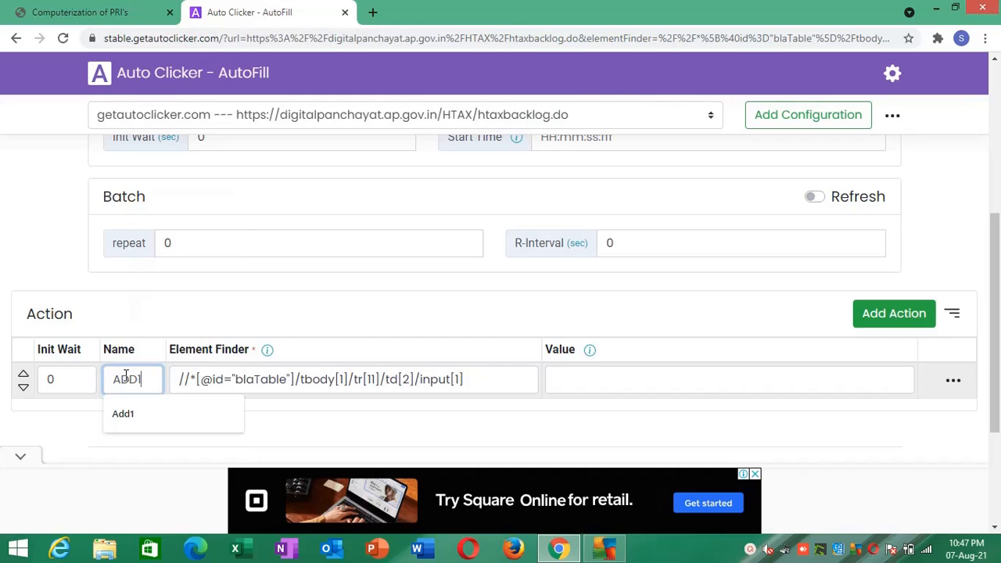
{"action": "left_click", "coordinate": [571, 379]}
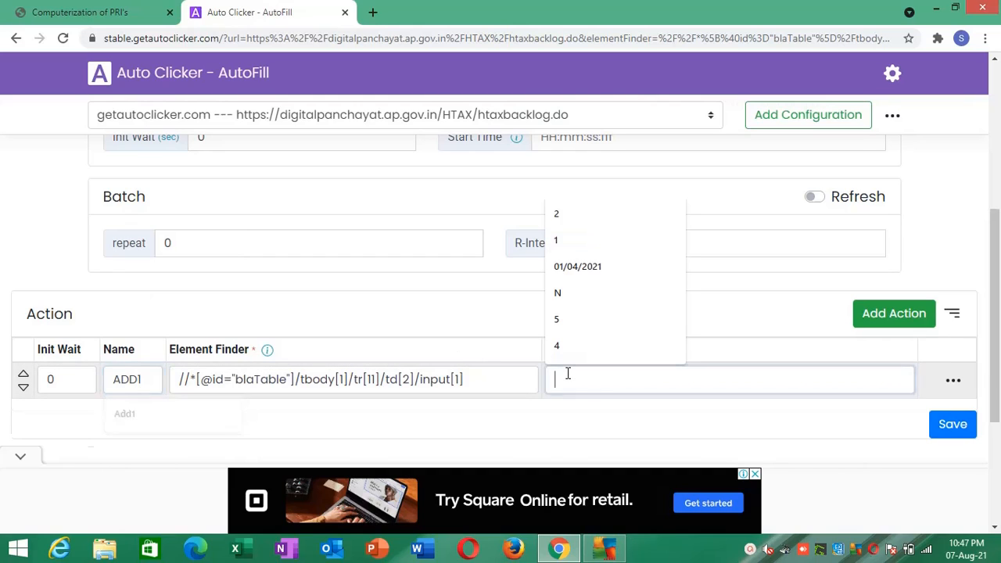
{"action": "type", "text": "MAIN STREET"}
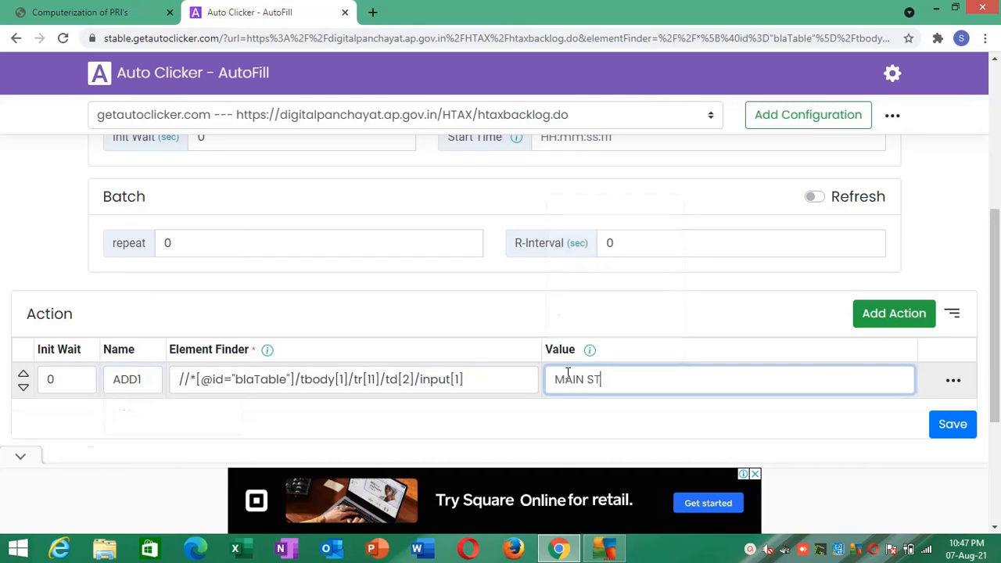
{"action": "left_click", "coordinate": [583, 423]}
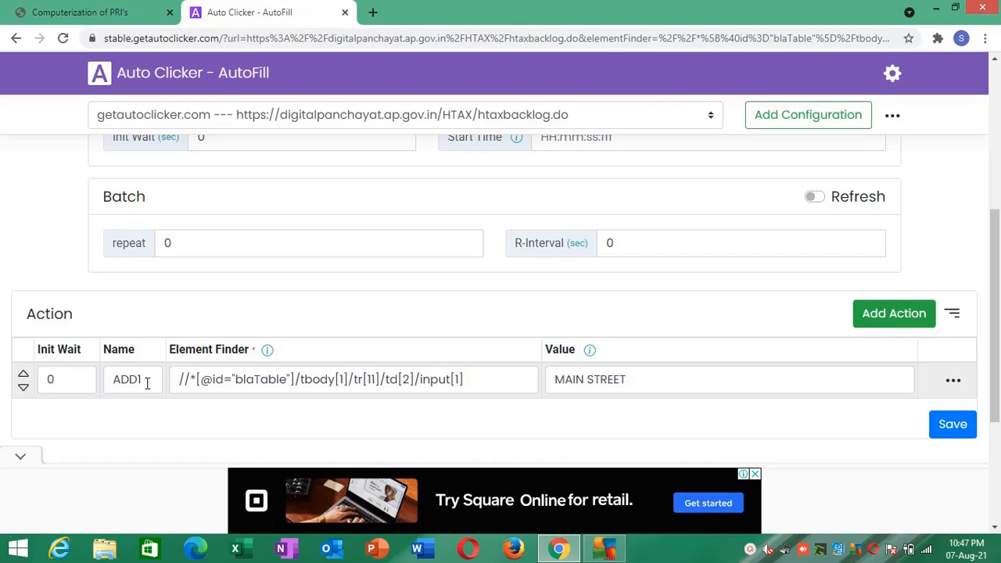
{"action": "left_click", "coordinate": [933, 424]}
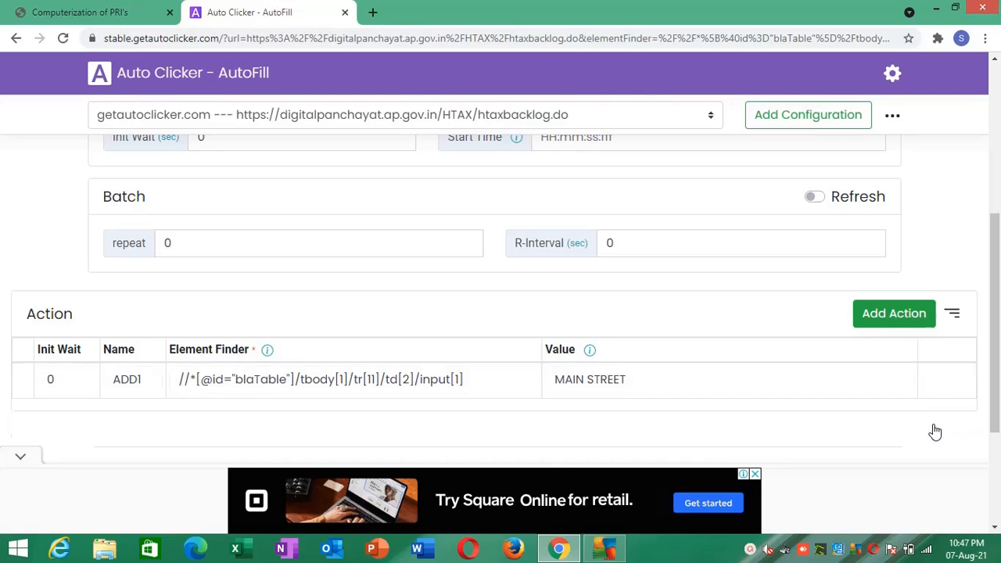
- Return to the House Tax Backlog Data of Assessments form and reload its frame to test the address autofill
{"action": "left_click", "coordinate": [12, 8]}
{"action": "right_click", "coordinate": [237, 273]}
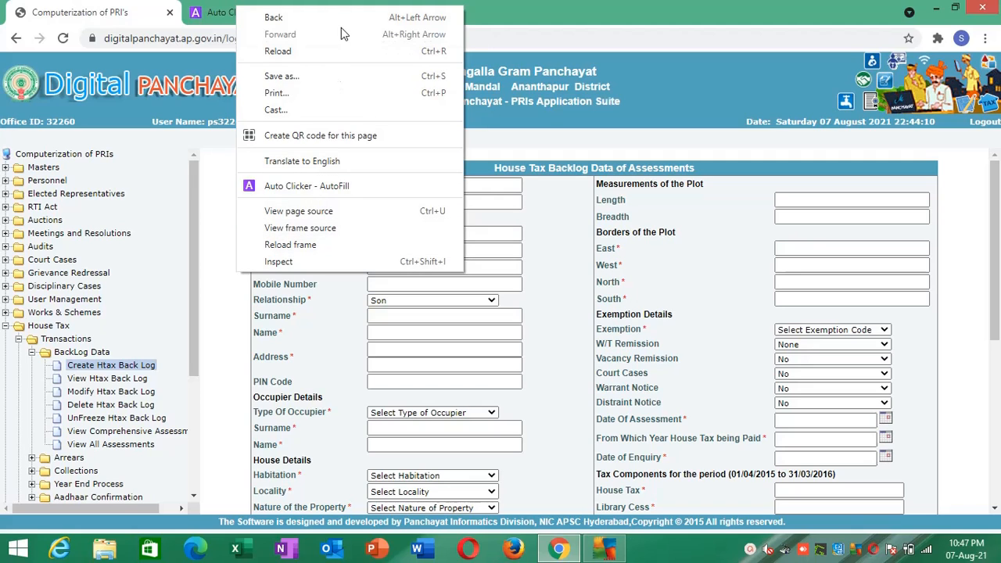
{"action": "left_click", "coordinate": [497, 147]}
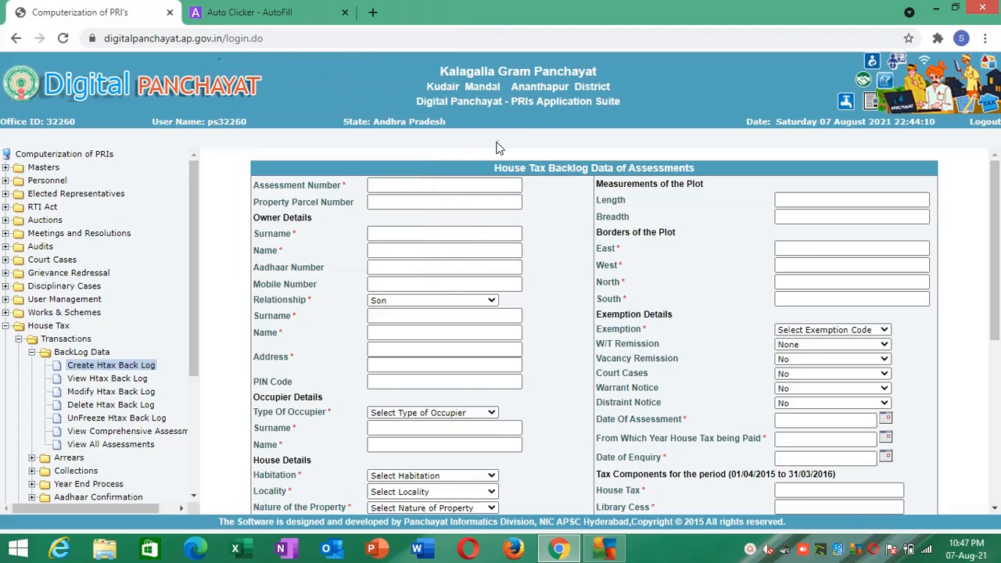
{"action": "right_click", "coordinate": [221, 247]}
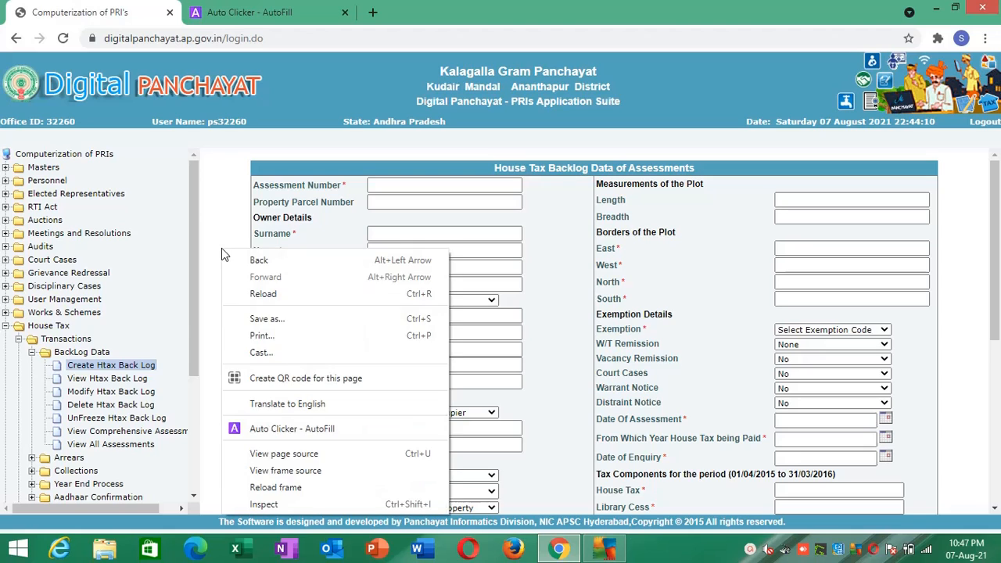
{"action": "left_click", "coordinate": [259, 487]}
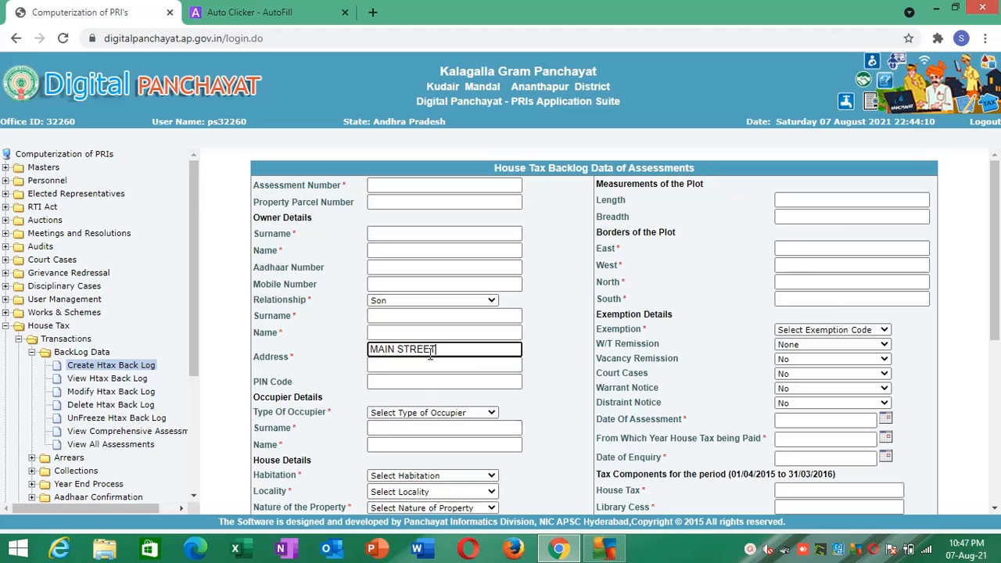
- Create an Auto Clicker - AutoFill action for the second Address line of the backlog form
{"action": "left_click", "coordinate": [429, 365]}
{"action": "right_click", "coordinate": [419, 369]}
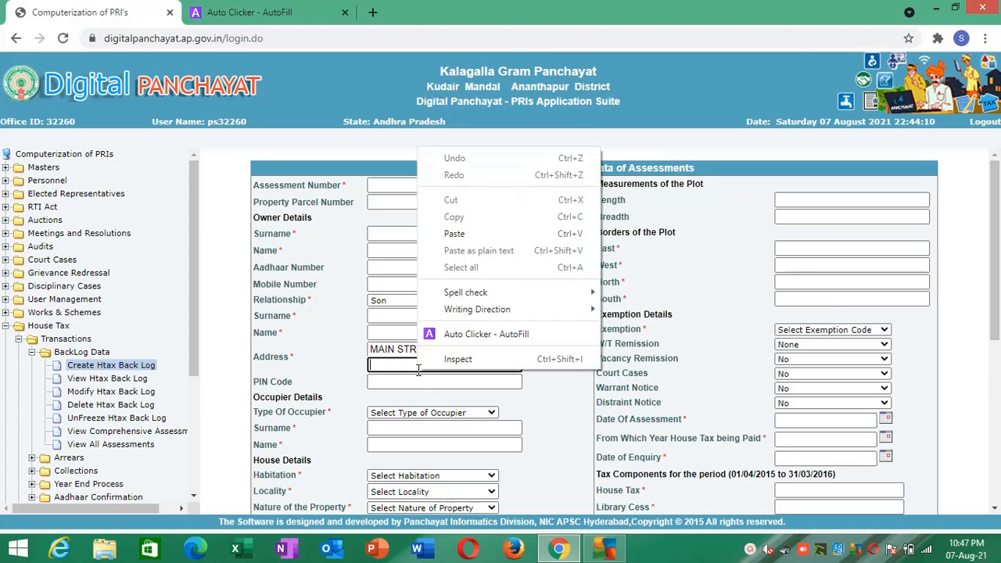
{"action": "left_click", "coordinate": [444, 334]}
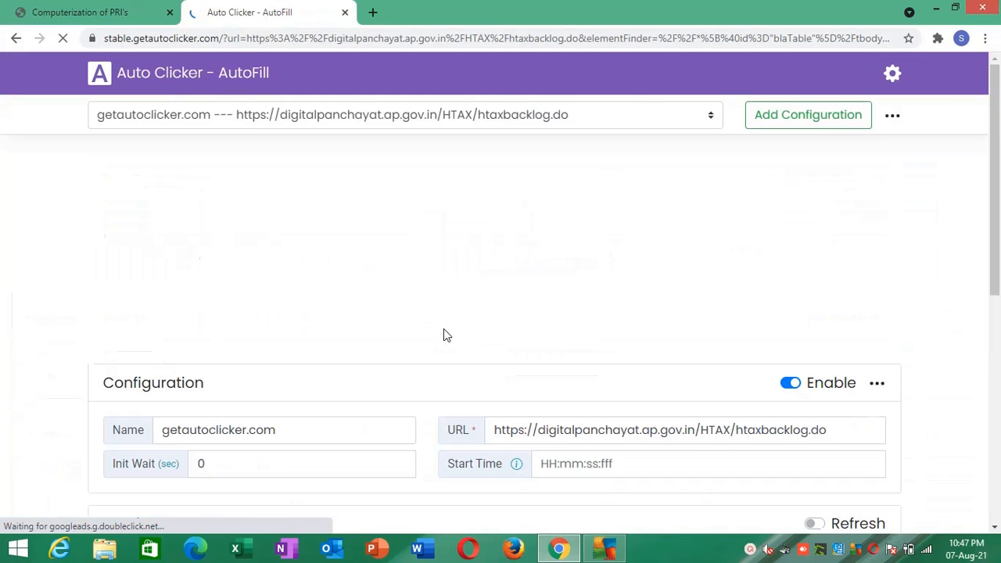
{"action": "left_click_drag", "start_coordinate": [996, 244], "coordinate": [996, 458]}
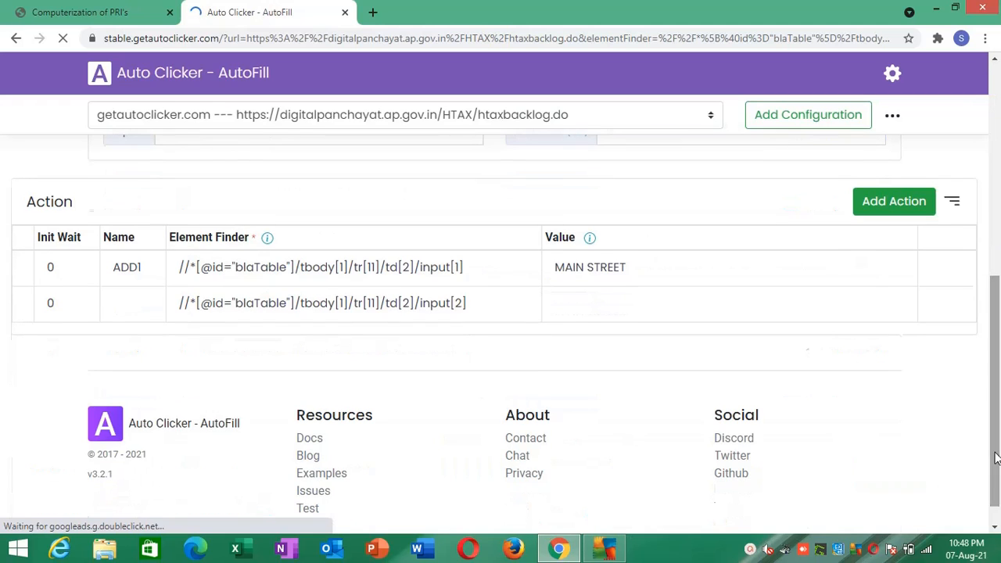
- Name the second address line's action ADD2, set its value to VILLAGE NAME, and save it
{"action": "left_click", "coordinate": [138, 301]}
{"action": "left_click", "coordinate": [138, 301]}
{"action": "type", "text": "ADD"}
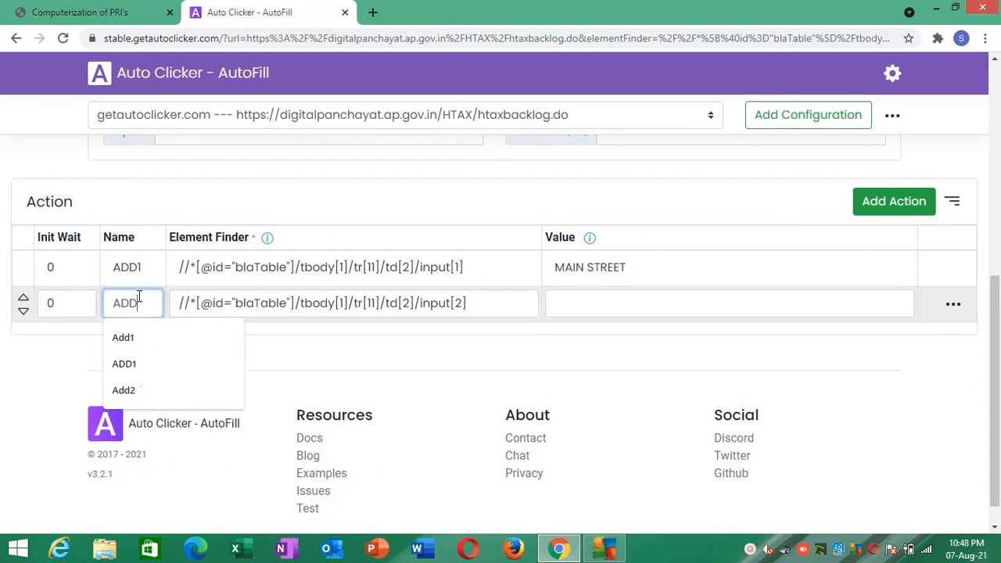
{"action": "type", "text": "2"}
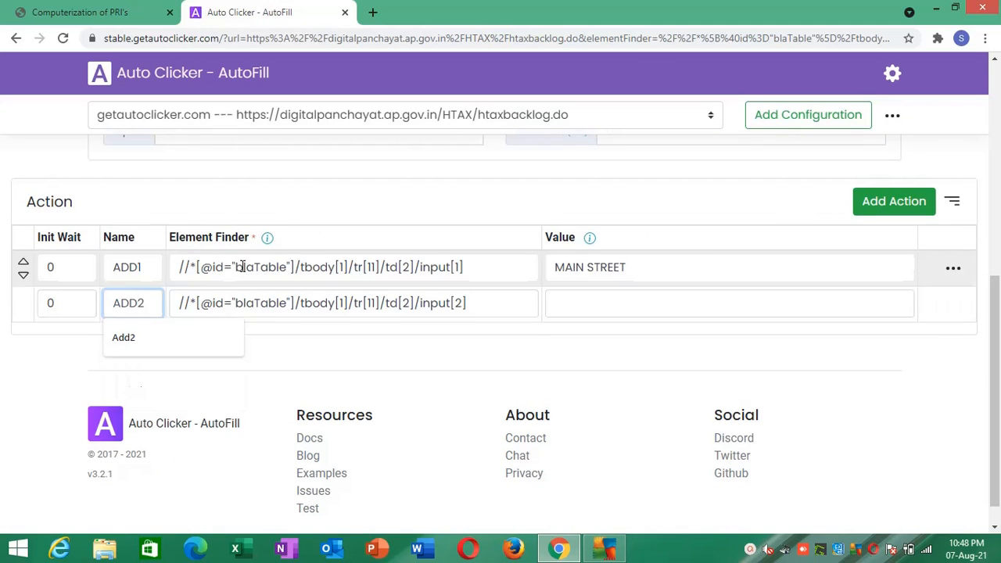
{"action": "left_click", "coordinate": [595, 303]}
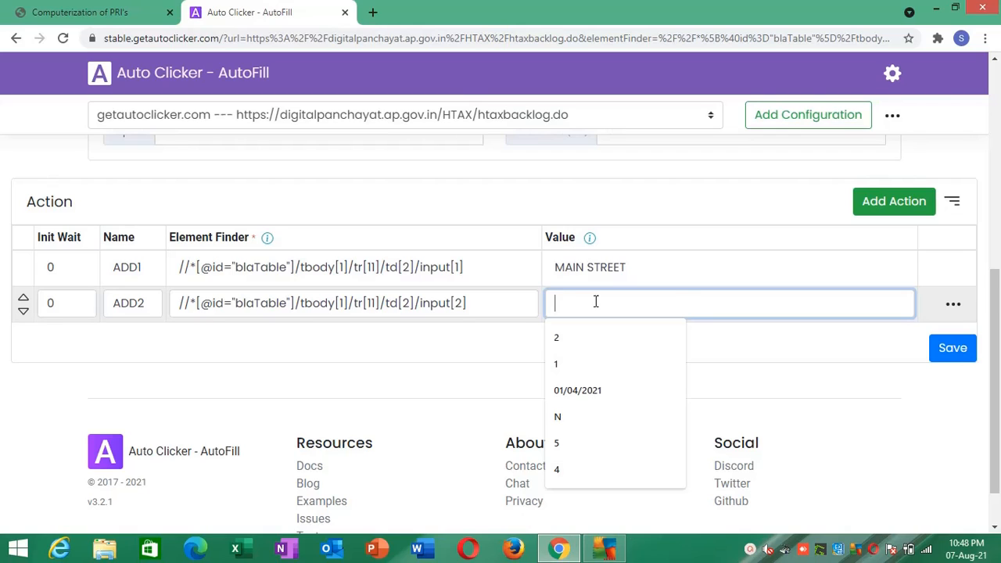
{"action": "type", "text": "VILLAGE"}
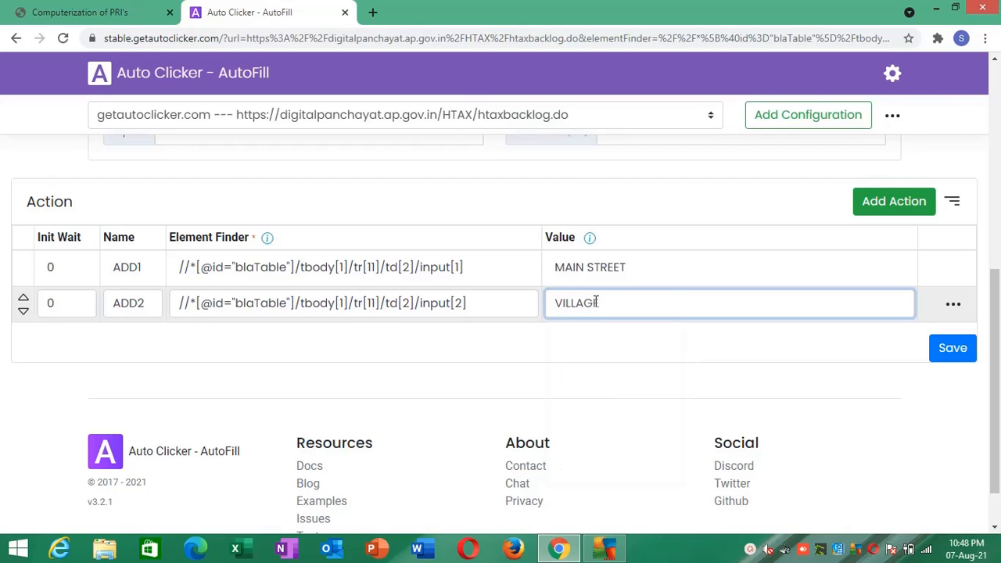
{"action": "type", "text": " NAME"}
{"action": "left_click", "coordinate": [780, 356]}
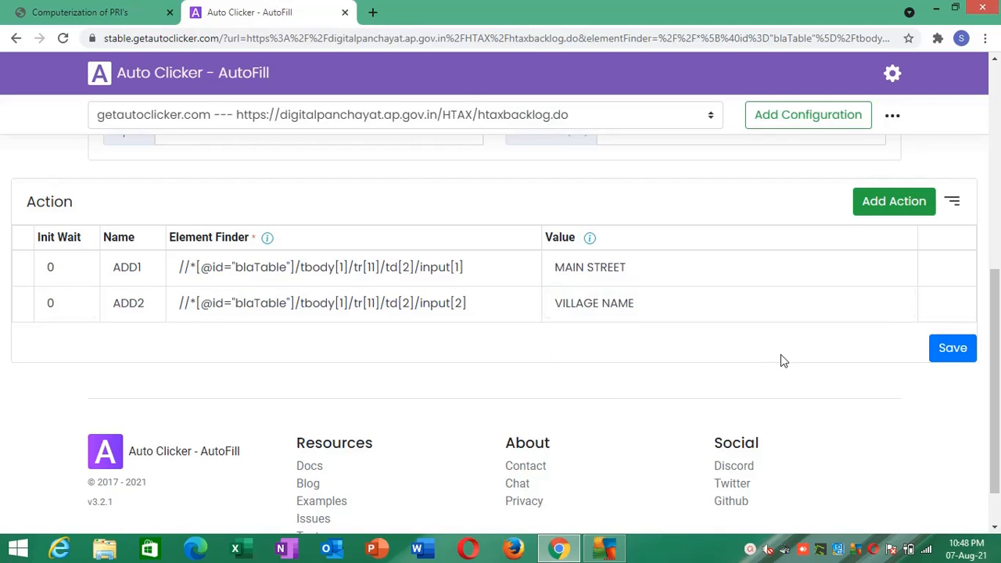
{"action": "left_click", "coordinate": [951, 348]}
- Create an Auto Clicker - AutoFill action for the PIN Code field of the backlog form
{"action": "left_click", "coordinate": [72, 9]}
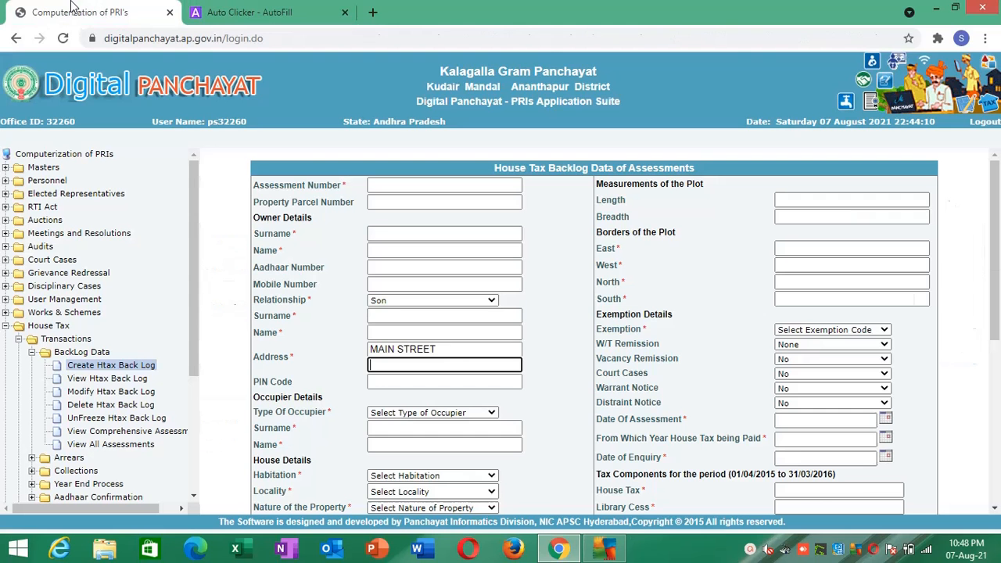
{"action": "left_click", "coordinate": [378, 384]}
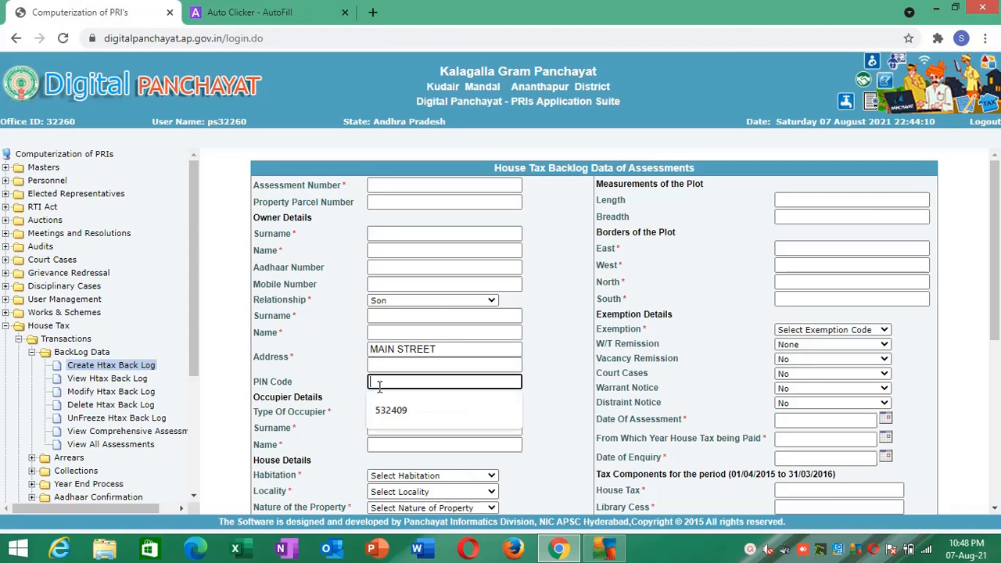
{"action": "right_click", "coordinate": [379, 386]}
{"action": "left_click", "coordinate": [414, 476]}
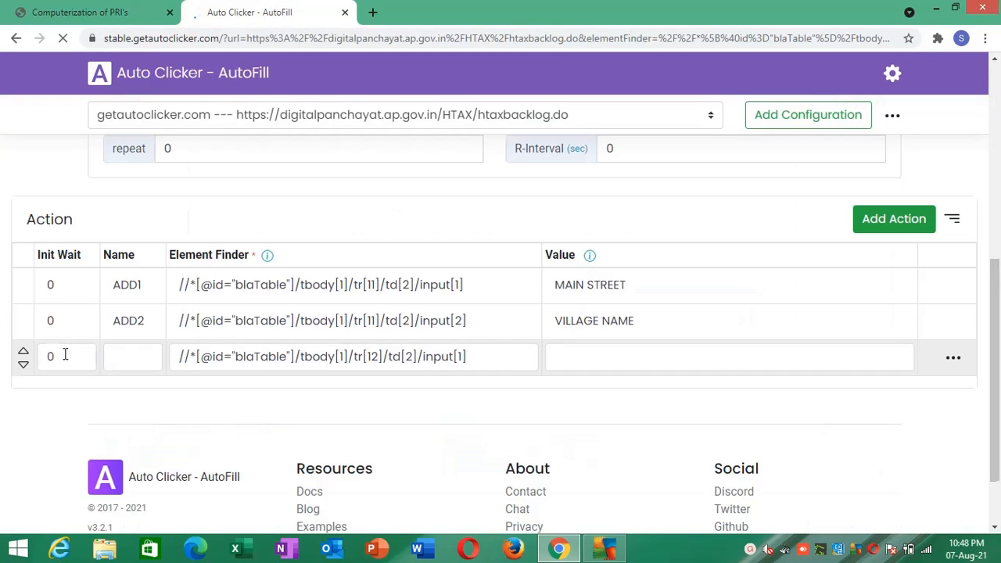
- Name the new action PINCODE, set its value to the six-digit postal code, and save it
{"action": "left_click", "coordinate": [119, 356]}
{"action": "type", "text": "PINCODE"}
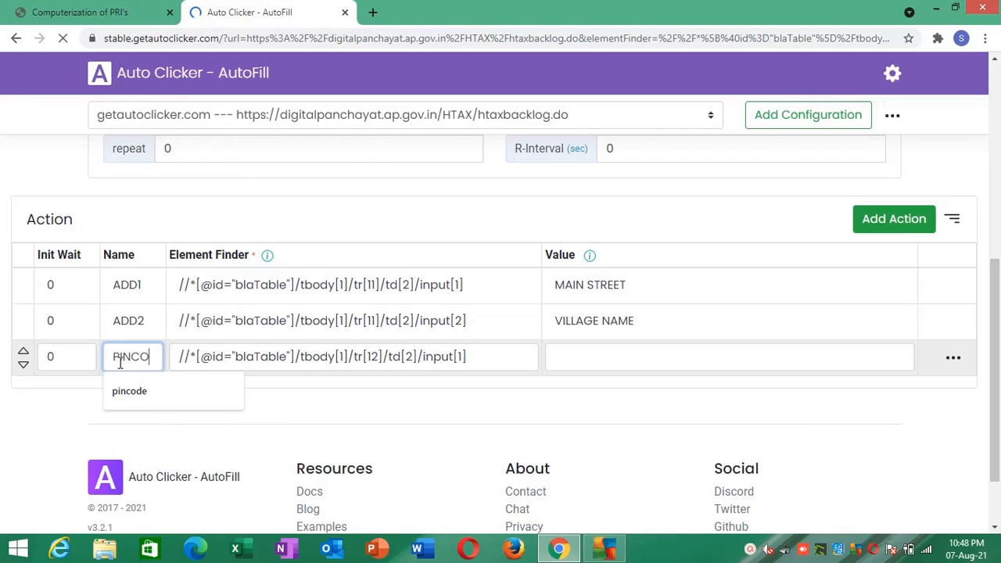
{"action": "left_click", "coordinate": [599, 352]}
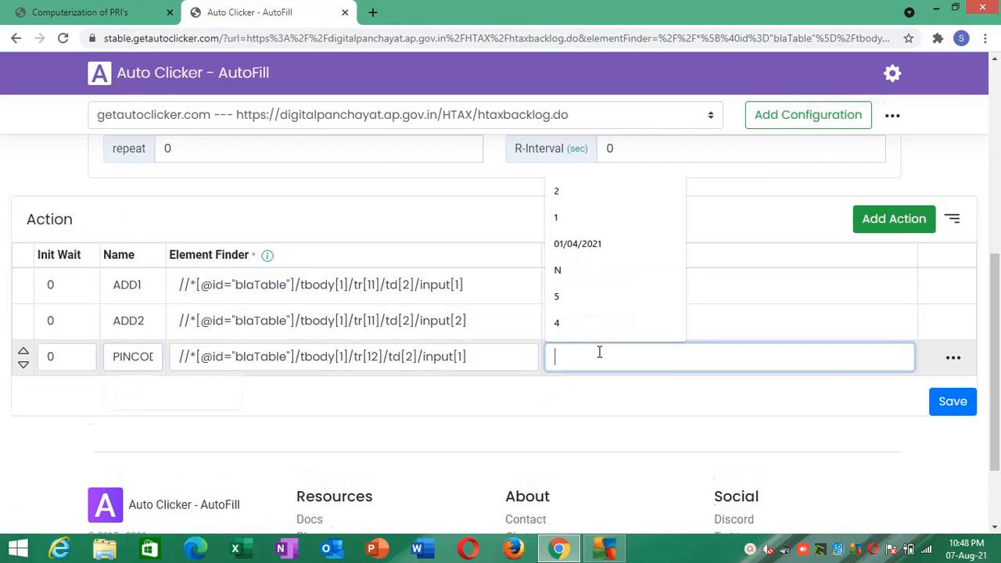
{"action": "type", "text": "123456"}
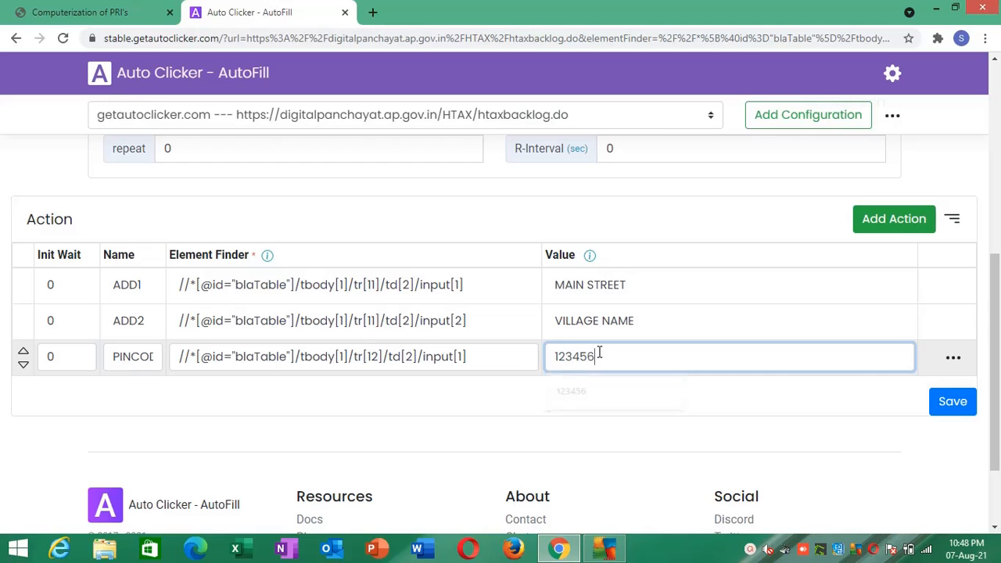
{"action": "left_click", "coordinate": [952, 402]}
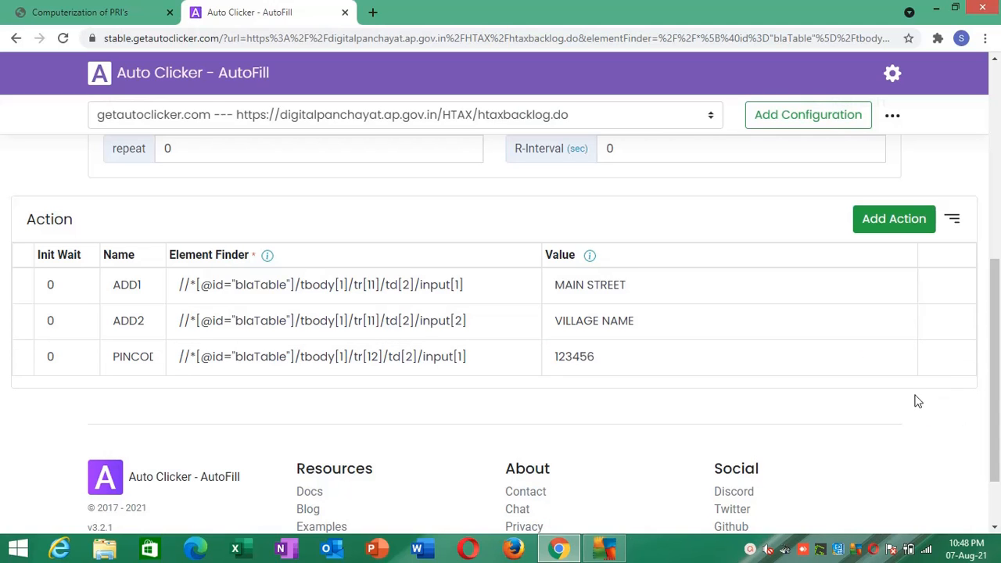
- Create an Auto Clicker - AutoFill action for the Type Of Occupier list of the backlog form
{"action": "left_click", "coordinate": [136, 8]}
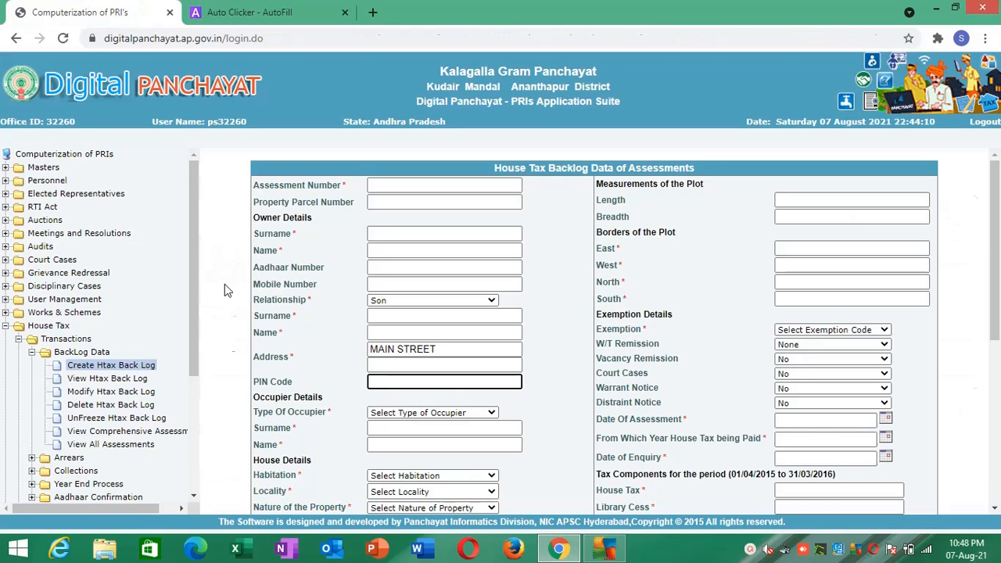
{"action": "left_click", "coordinate": [383, 417]}
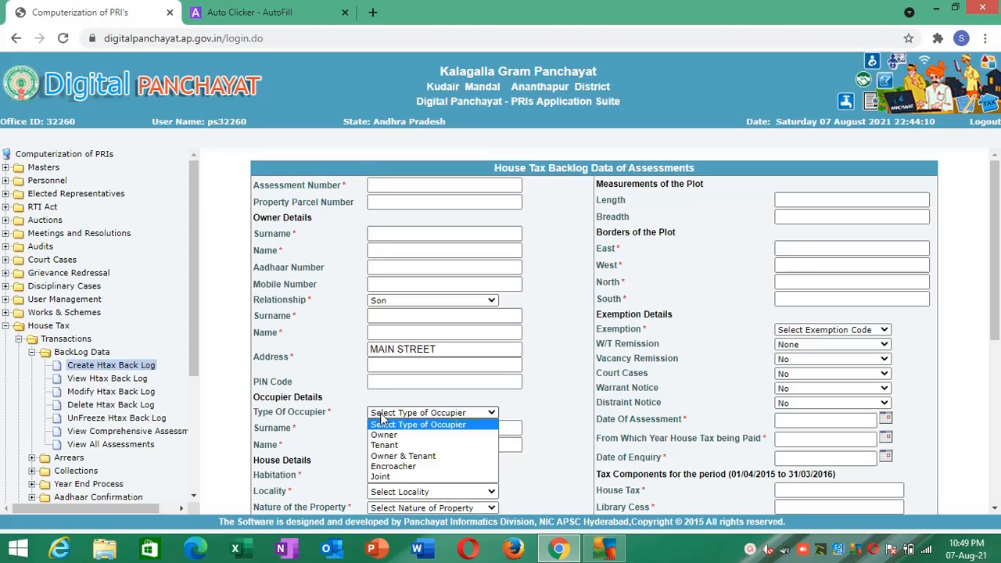
{"action": "right_click", "coordinate": [381, 420]}
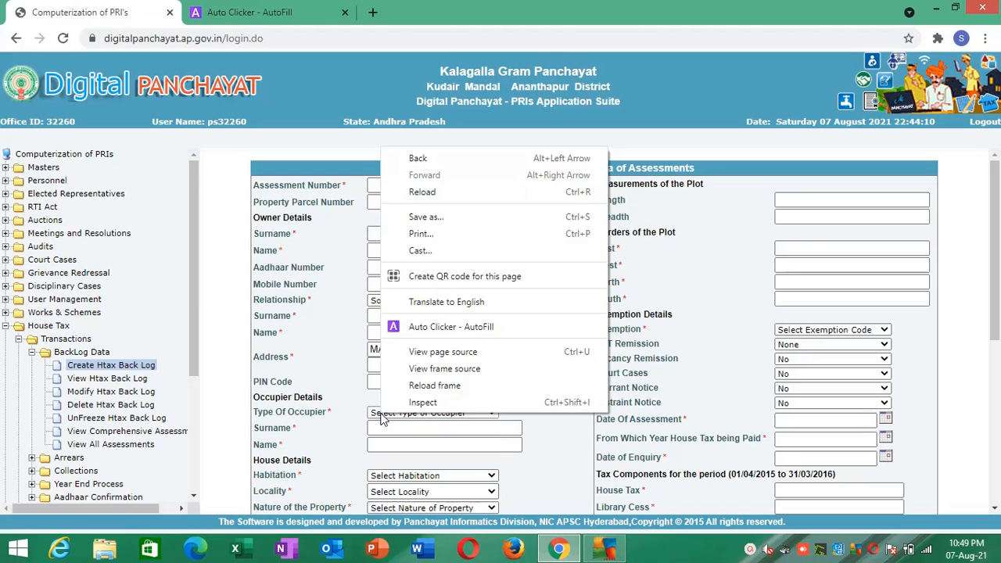
{"action": "left_click", "coordinate": [429, 331]}
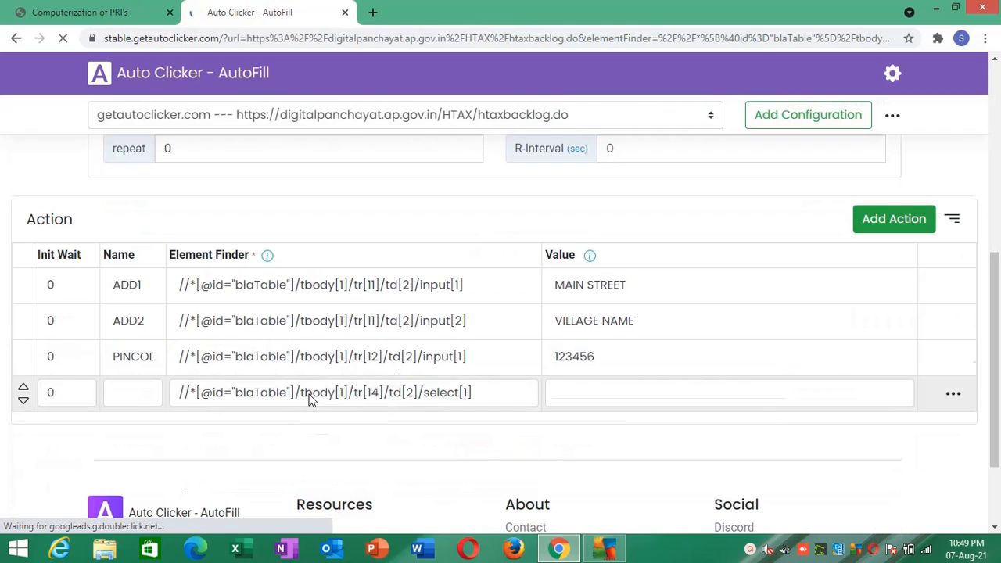
- Name the new action TYPE OF OCCUPIER and open its value for editing
{"action": "left_click", "coordinate": [134, 400]}
{"action": "type", "text": "TYPE OF OCCUP"}
{"action": "type", "text": "IER"}
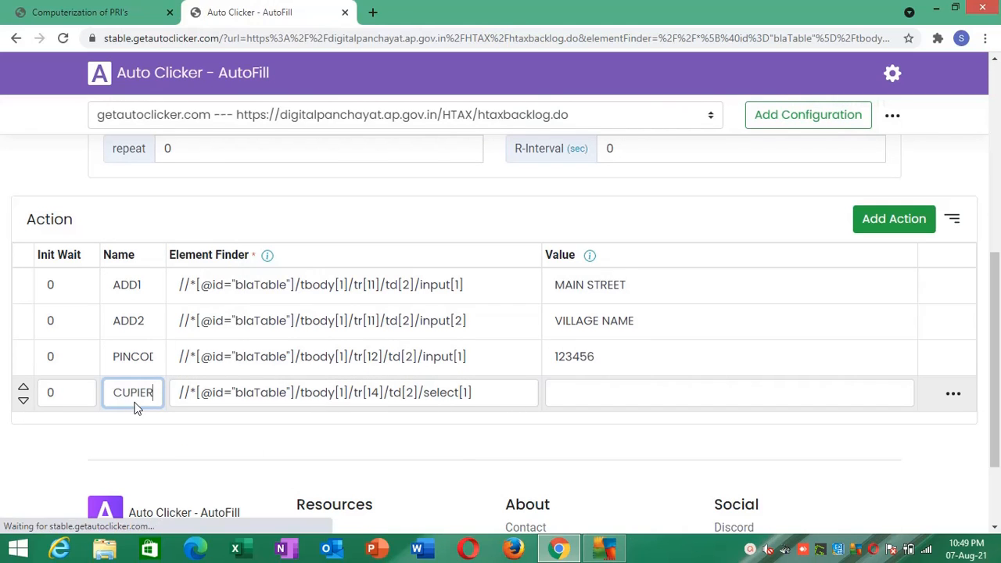
{"action": "left_click", "coordinate": [143, 413]}
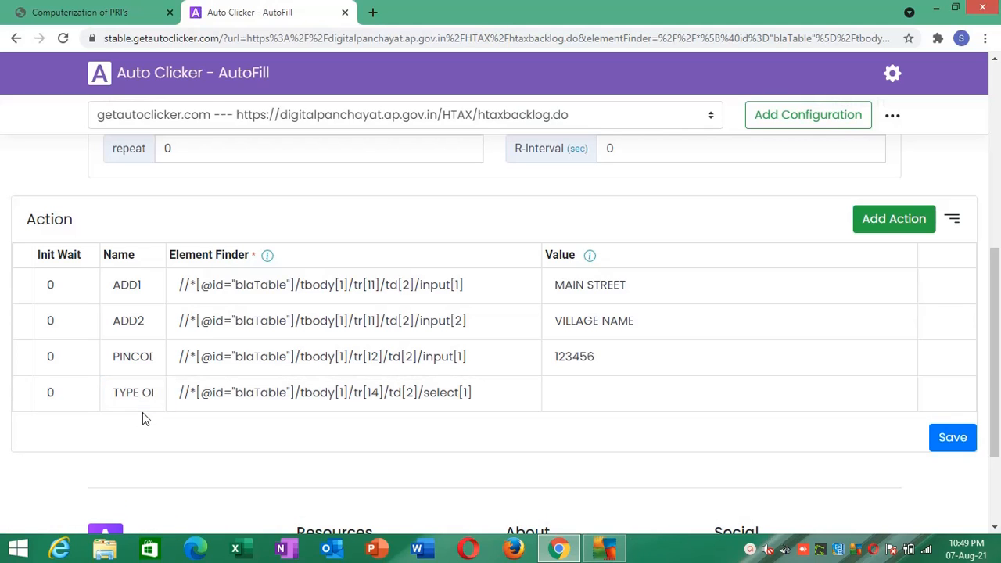
{"action": "left_click", "coordinate": [602, 388]}
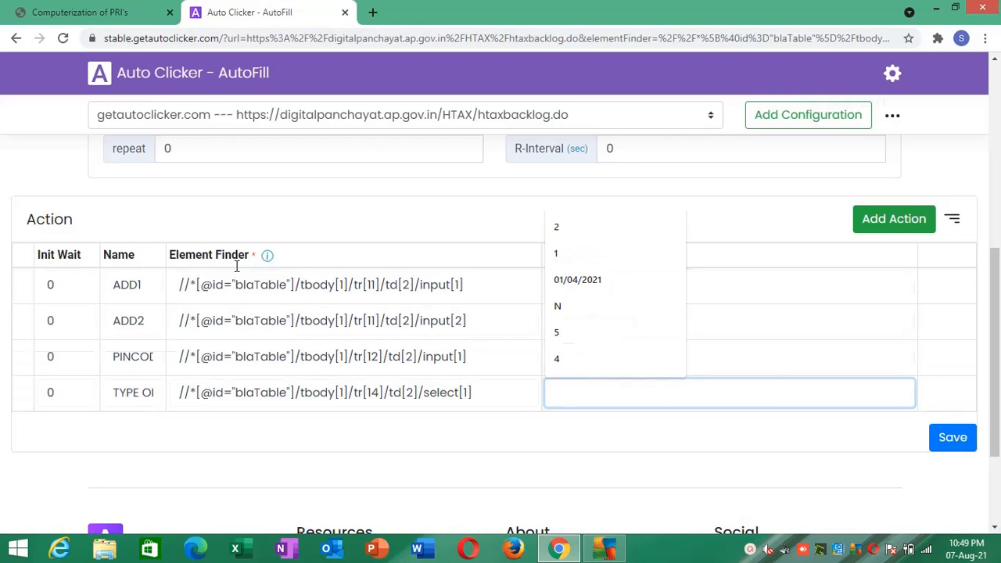
- Return to the backlog form and review the options offered for Type Of Occupier
{"action": "left_click", "coordinate": [86, 11]}
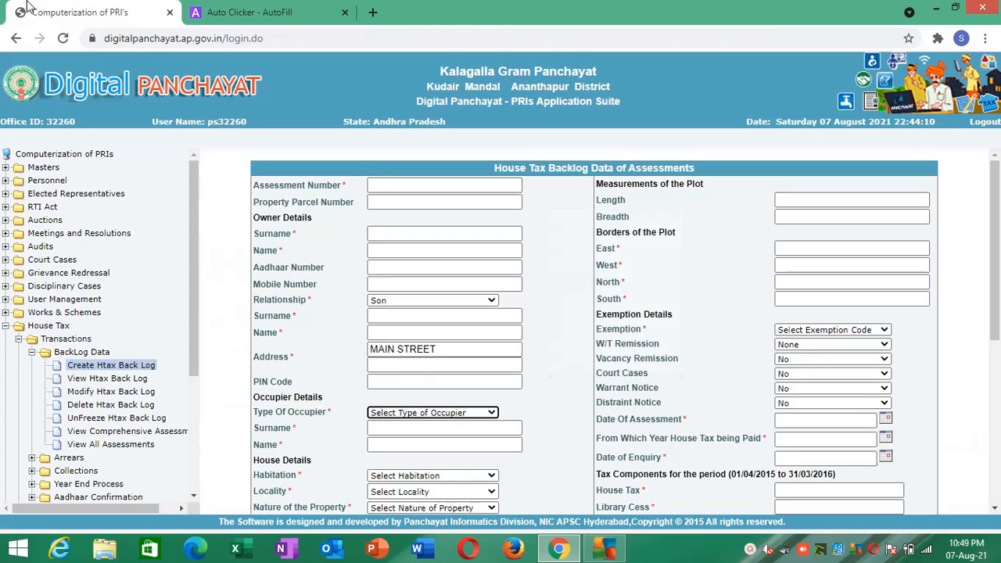
{"action": "left_click", "coordinate": [381, 414]}
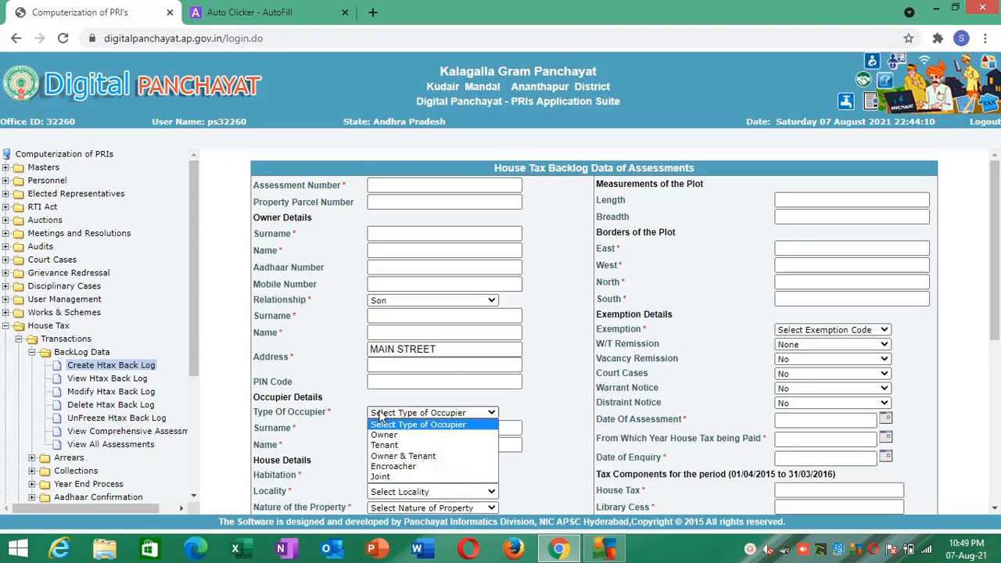
{"action": "left_click", "coordinate": [401, 424]}
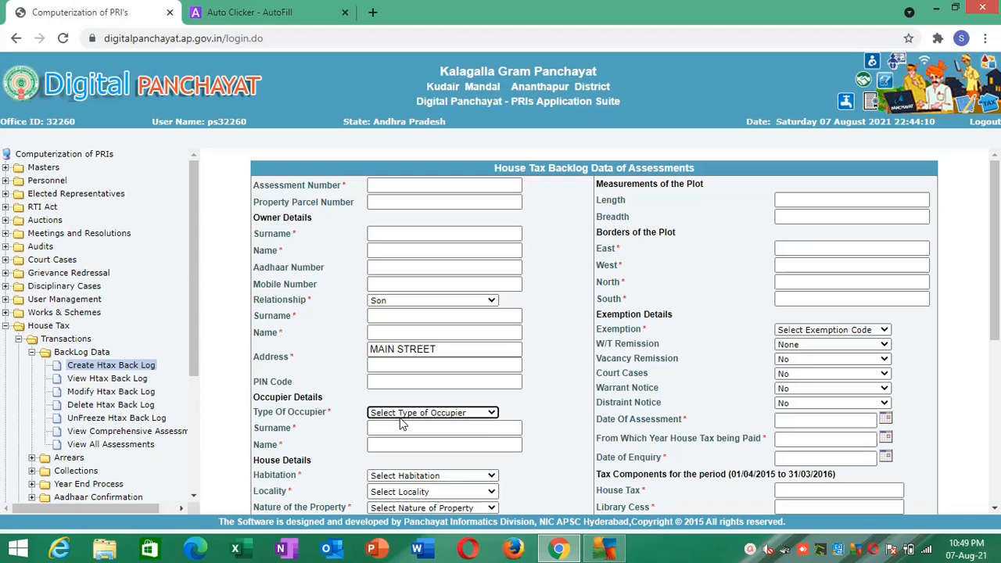
{"action": "left_click", "coordinate": [399, 414]}
{"action": "left_click", "coordinate": [395, 418]}
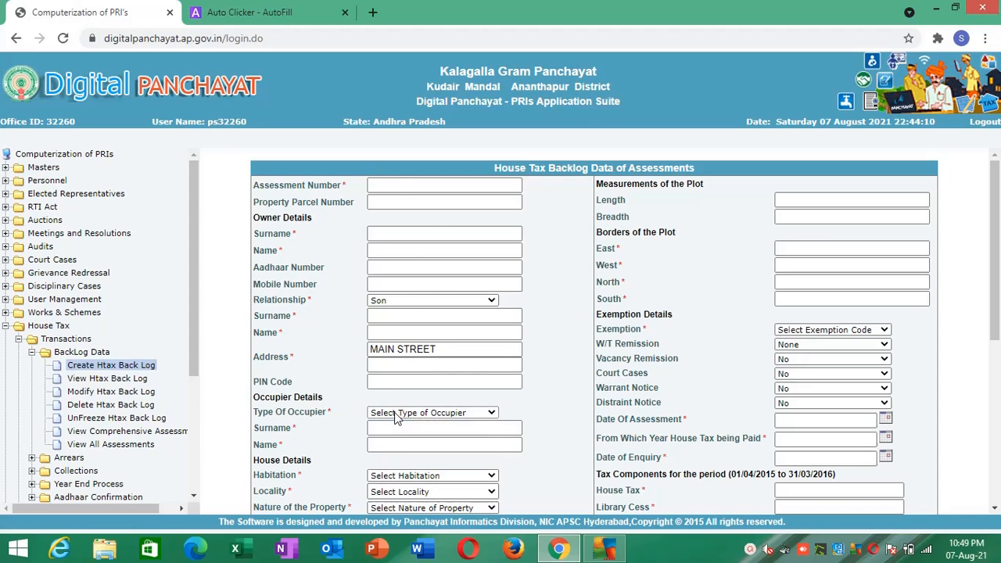
- Inspect the Type Of Occupier list's HTML for the Owner option's value code, then close the developer tools
{"action": "right_click", "coordinate": [395, 418]}
{"action": "left_click", "coordinate": [415, 405]}
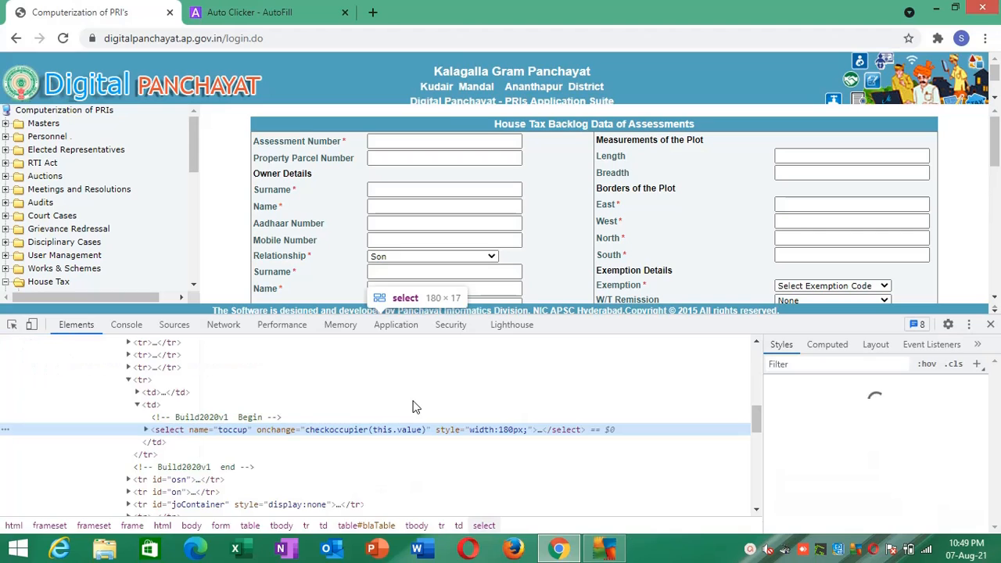
{"action": "left_click", "coordinate": [147, 430]}
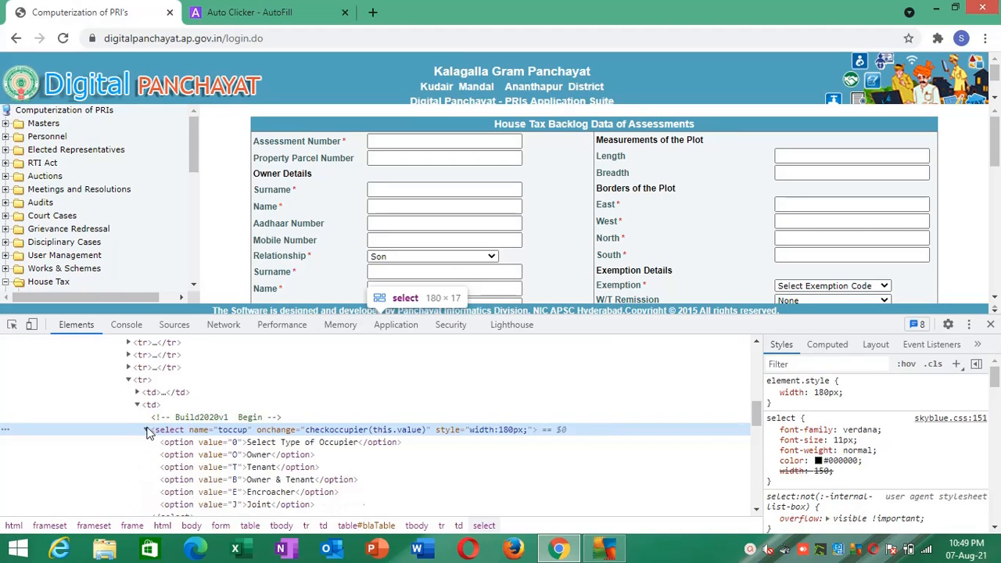
{"action": "left_click", "coordinate": [236, 457]}
{"action": "left_click", "coordinate": [234, 455]}
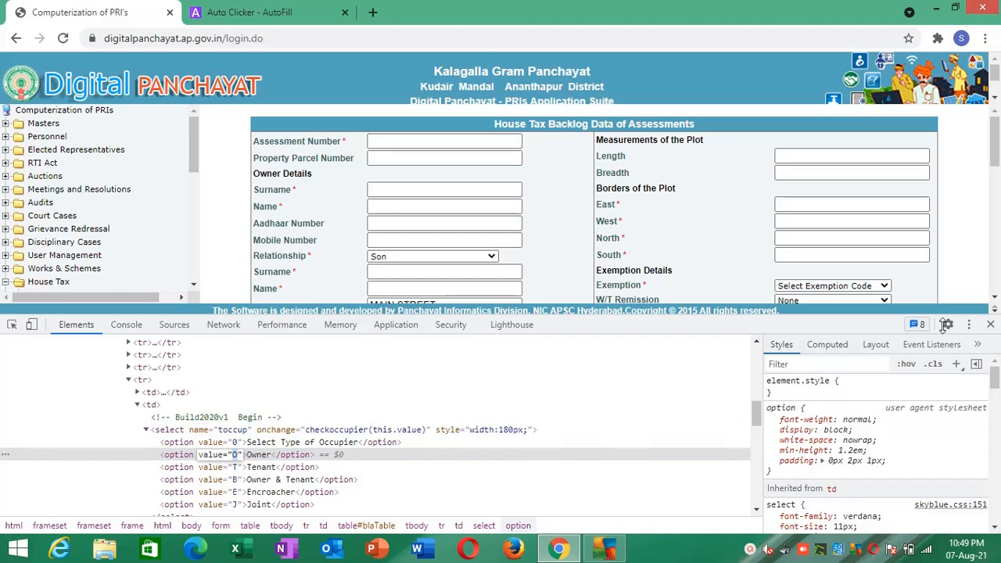
{"action": "left_click", "coordinate": [990, 323]}
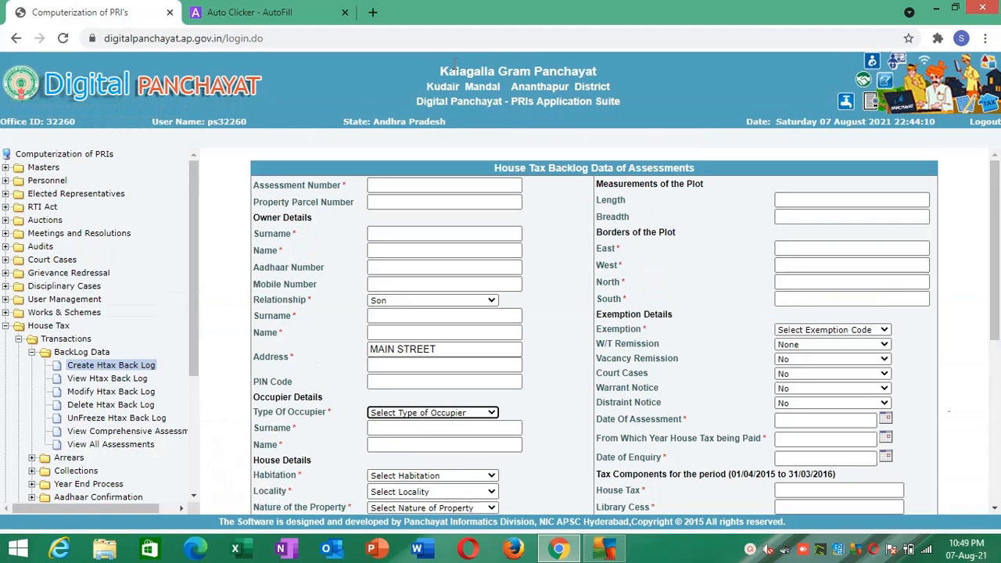
- Switch to the Auto Clicker configuration, set the TYPE OF OCCUPIER action's value to O and save the actions
{"action": "left_click", "coordinate": [269, 8]}
{"action": "type", "text": "O"}
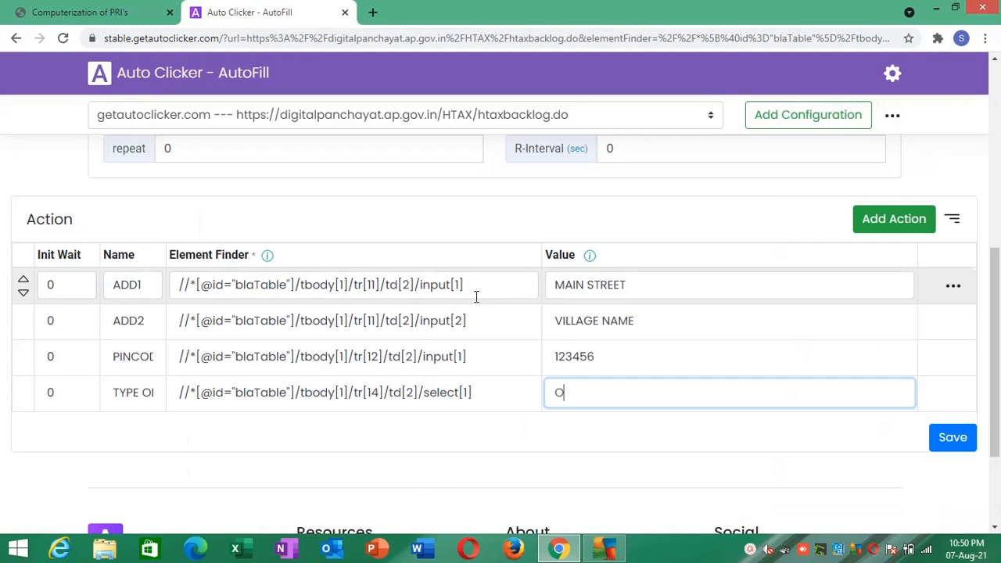
{"action": "left_click", "coordinate": [709, 450]}
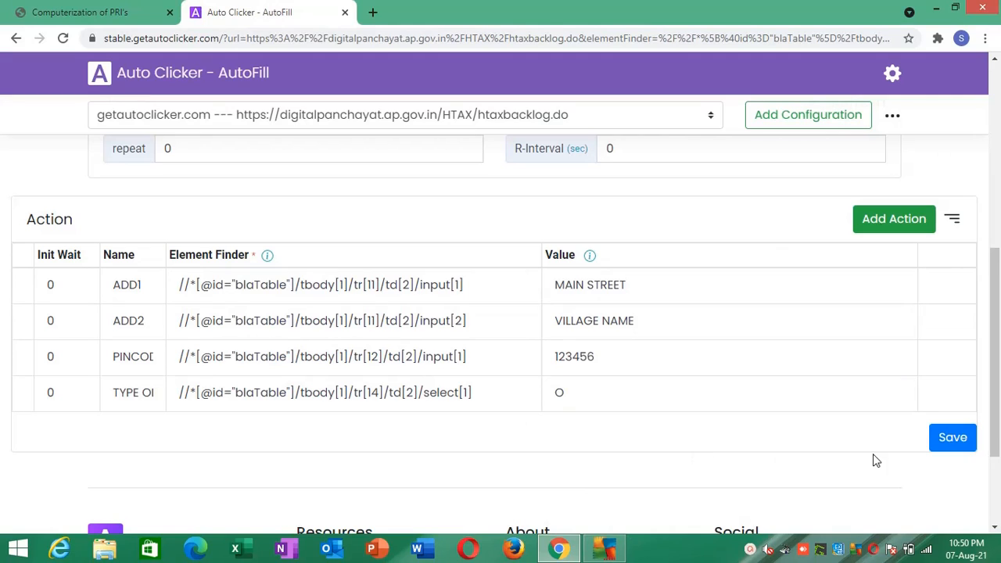
{"action": "left_click", "coordinate": [952, 438]}
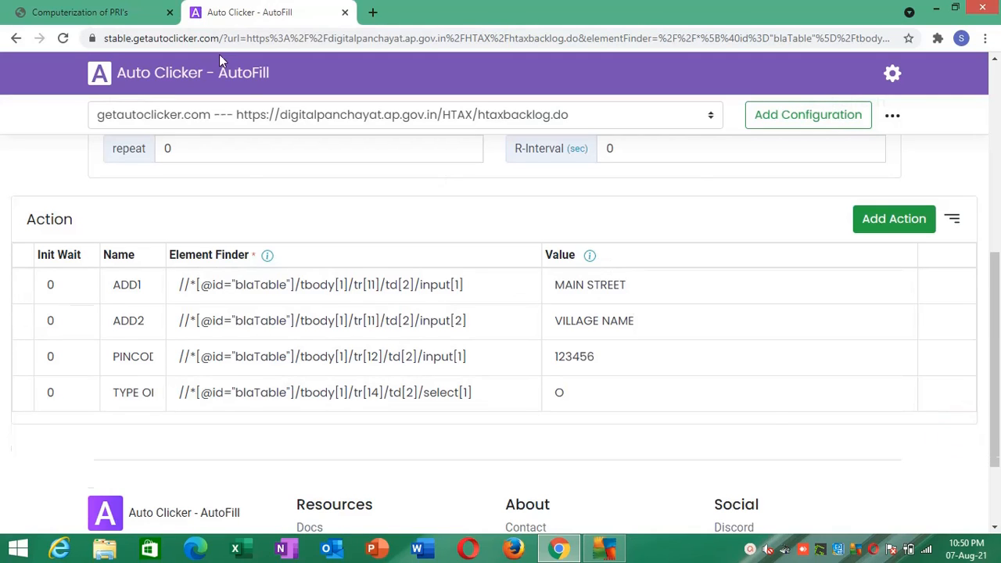
- Return to the backlog form, set Habitation to 1-Habitation 1 and check the options offered for Locality
{"action": "left_click", "coordinate": [116, 8]}
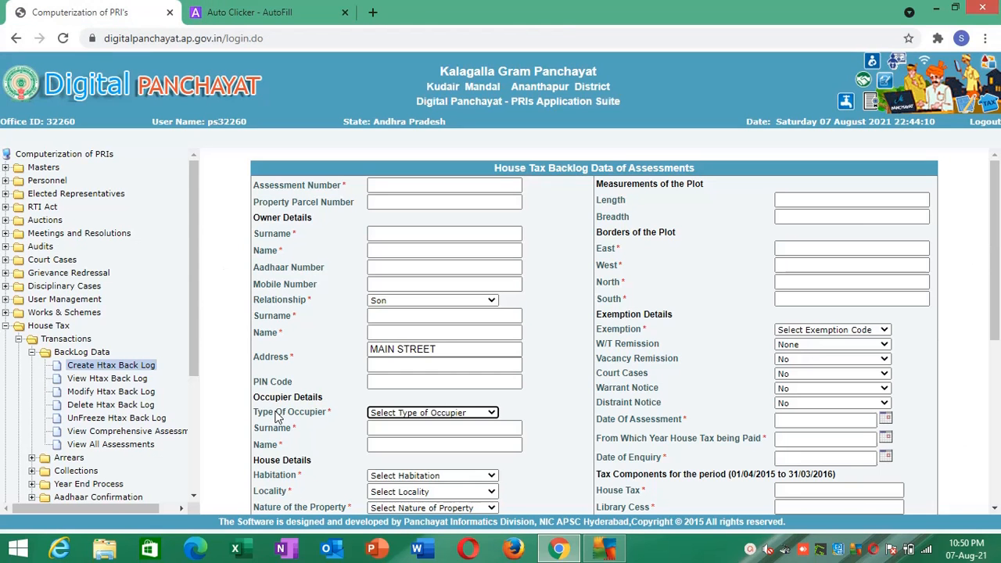
{"action": "left_click", "coordinate": [374, 431]}
{"action": "left_click", "coordinate": [317, 419]}
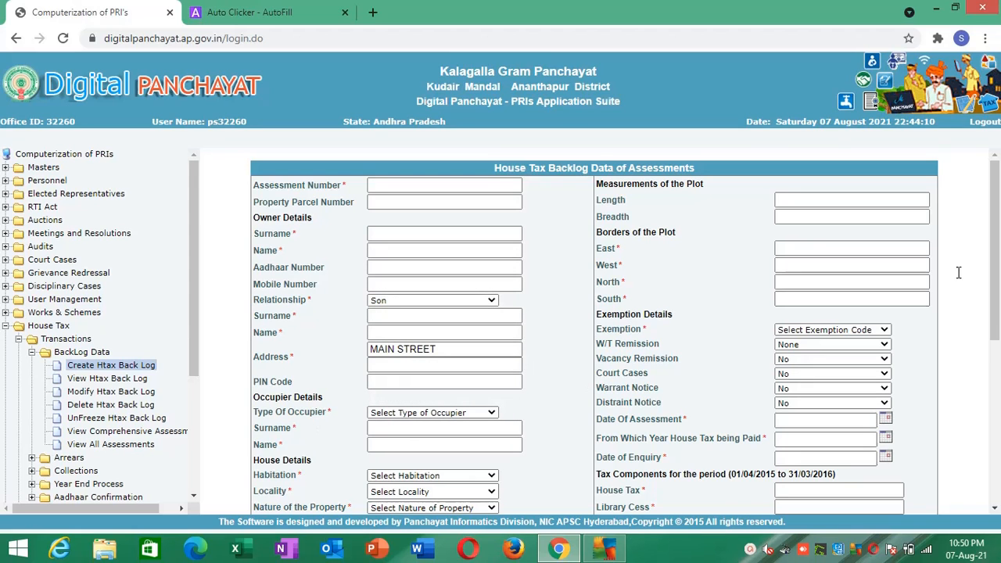
{"action": "left_click_drag", "start_coordinate": [996, 273], "coordinate": [998, 368]}
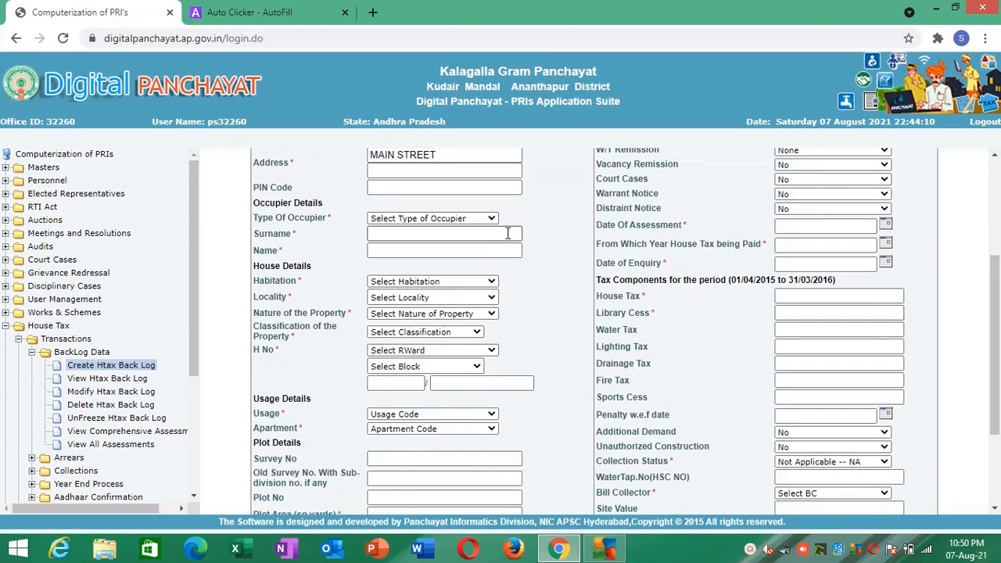
{"action": "left_click", "coordinate": [389, 283]}
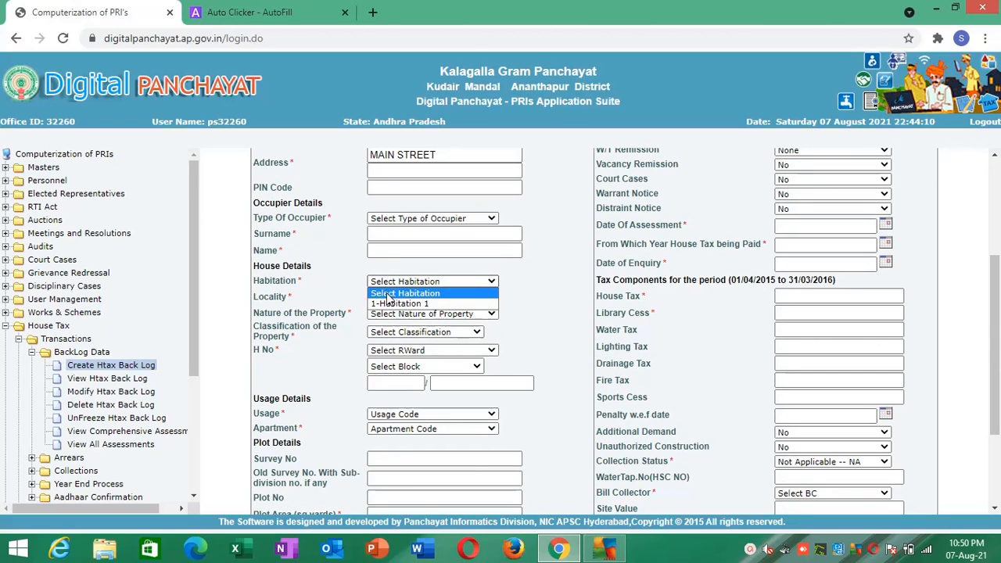
{"action": "left_click", "coordinate": [404, 292]}
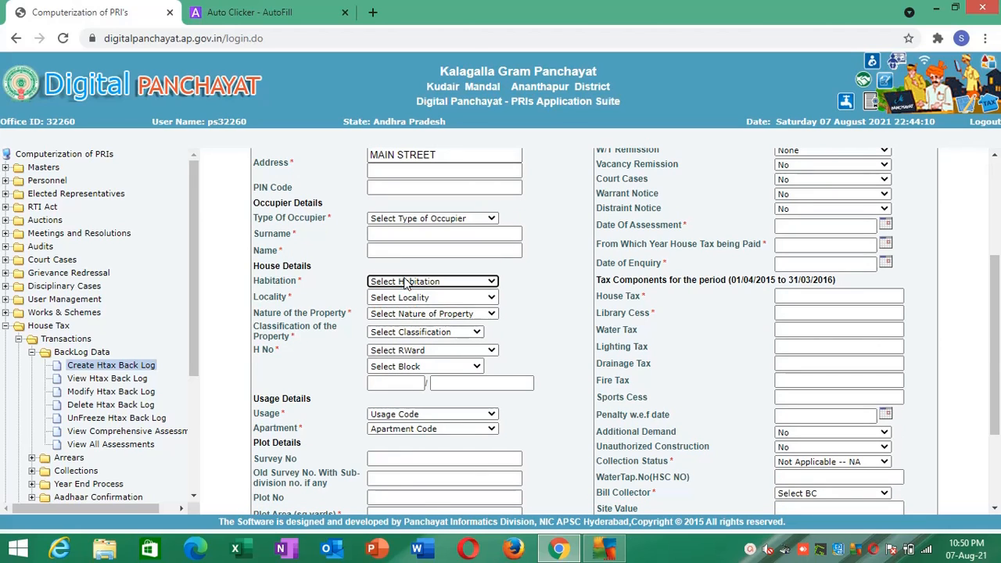
{"action": "left_click", "coordinate": [395, 298]}
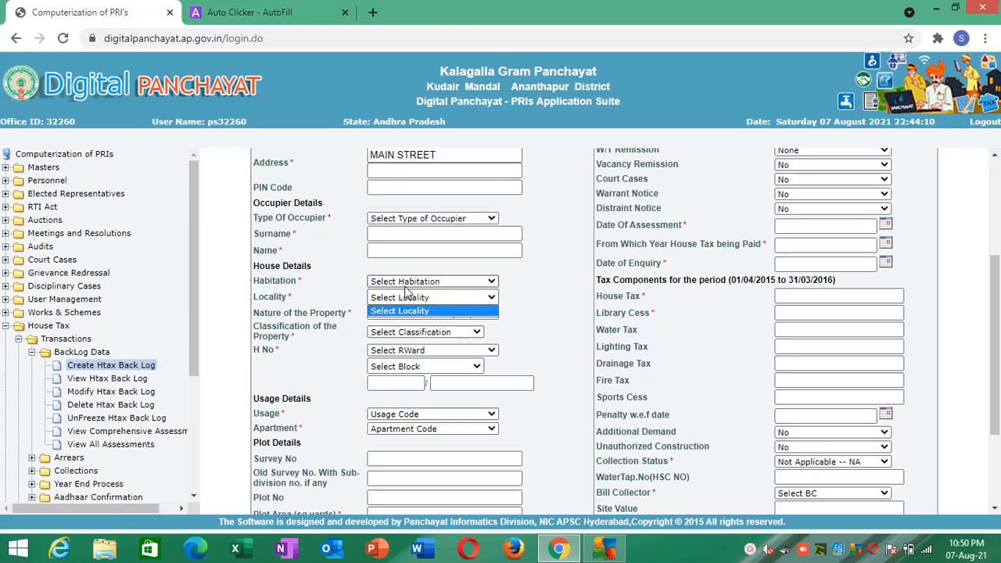
{"action": "left_click", "coordinate": [407, 281]}
{"action": "left_click", "coordinate": [397, 304]}
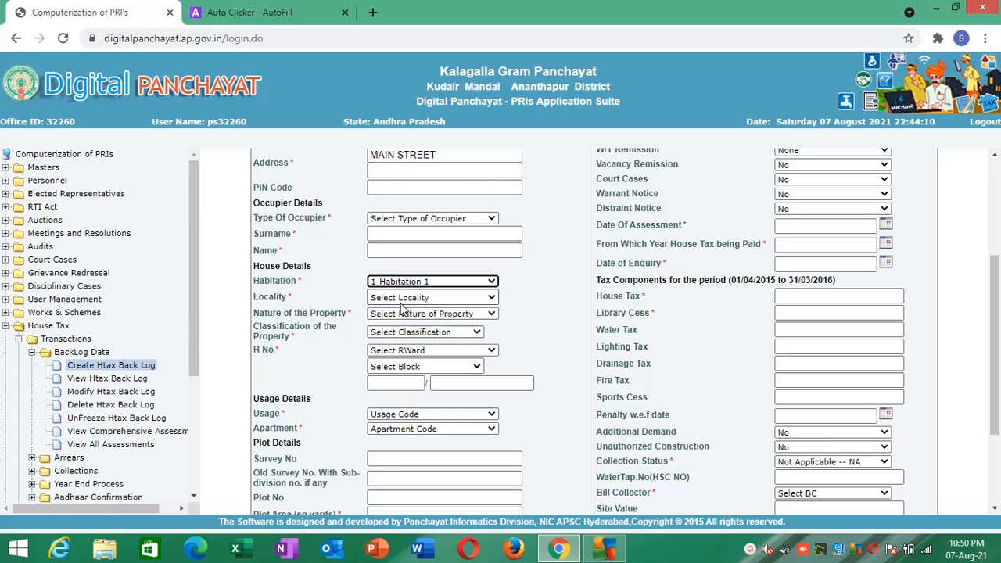
{"action": "left_click", "coordinate": [405, 299]}
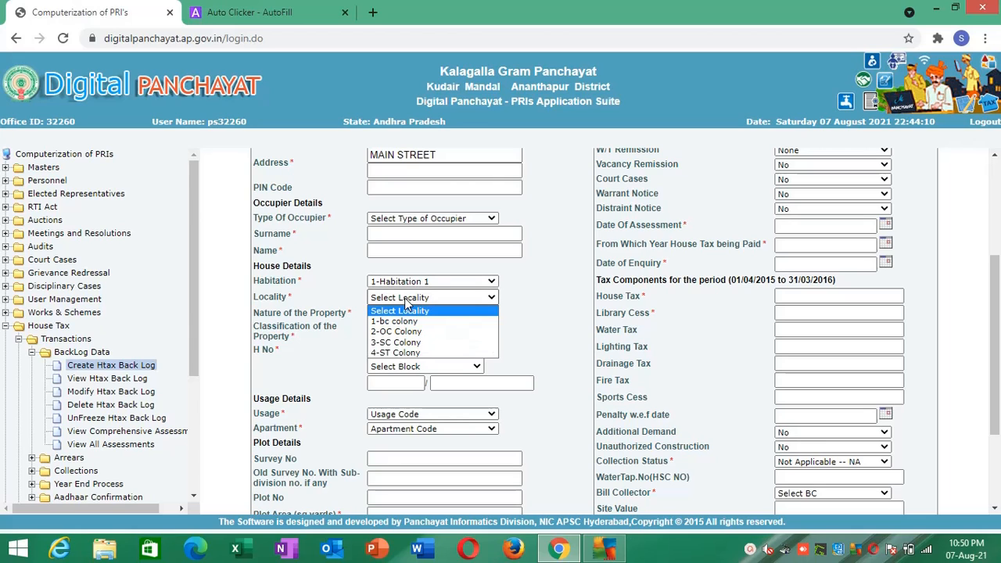
- Create an Auto Clicker - AutoFill action for the form's Habitation list
{"action": "left_click", "coordinate": [422, 283]}
{"action": "left_click", "coordinate": [423, 283]}
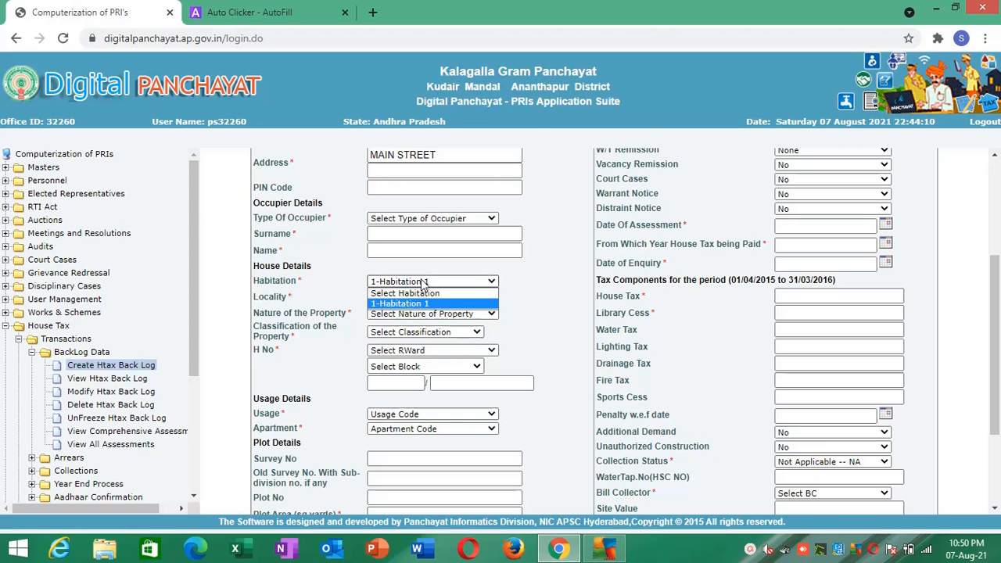
{"action": "left_click", "coordinate": [422, 283]}
{"action": "right_click", "coordinate": [423, 281]}
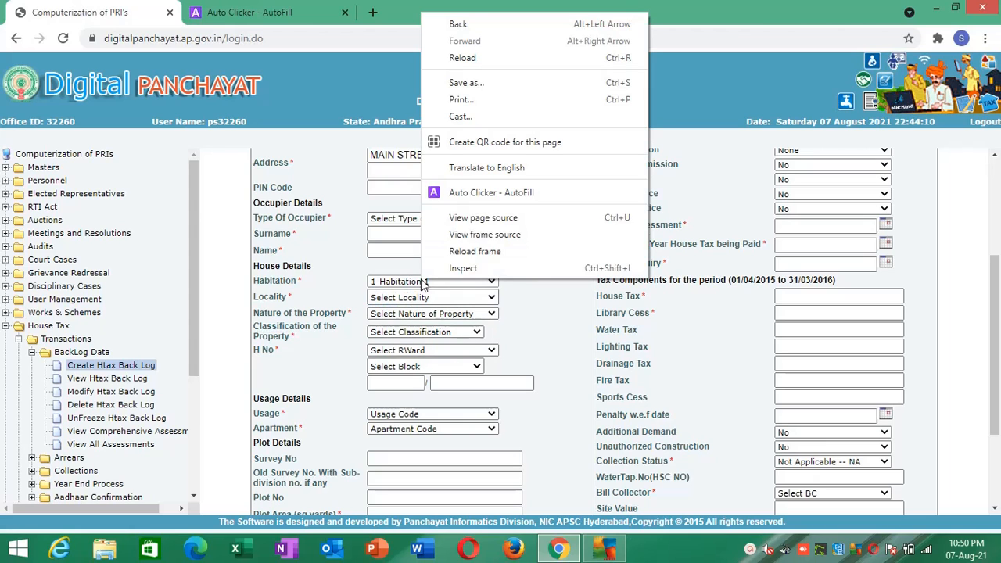
{"action": "left_click", "coordinate": [483, 195]}
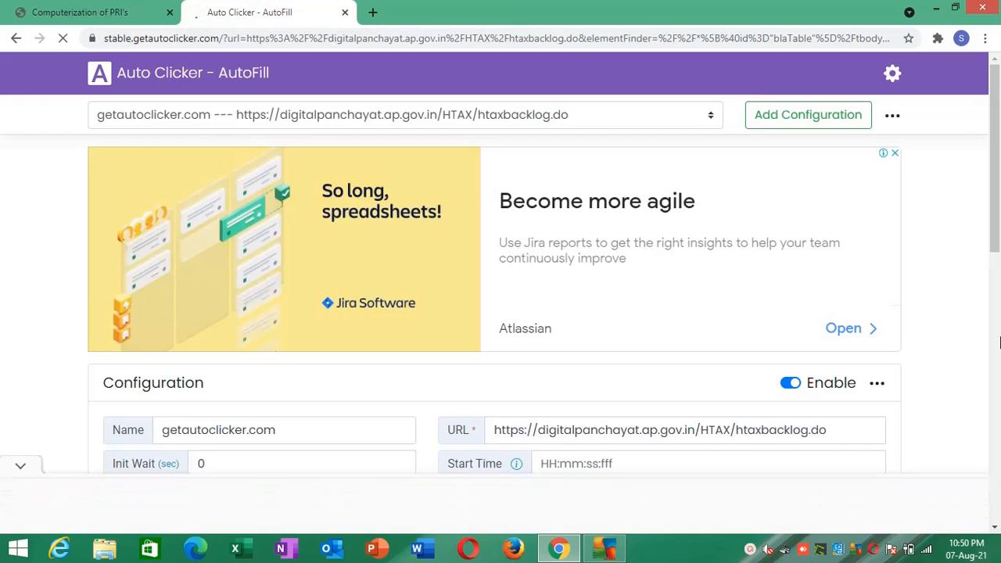
- Name the new action HABITATION, set its value to 1 and save the actions
{"action": "left_click_drag", "start_coordinate": [995, 180], "coordinate": [997, 412]}
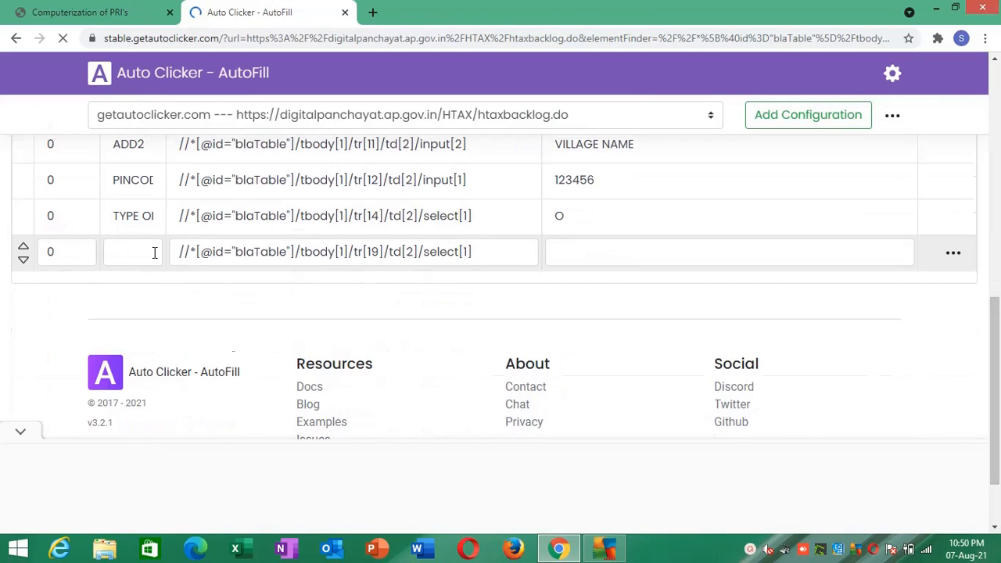
{"action": "left_click", "coordinate": [155, 249]}
{"action": "type", "text": "HABIT"}
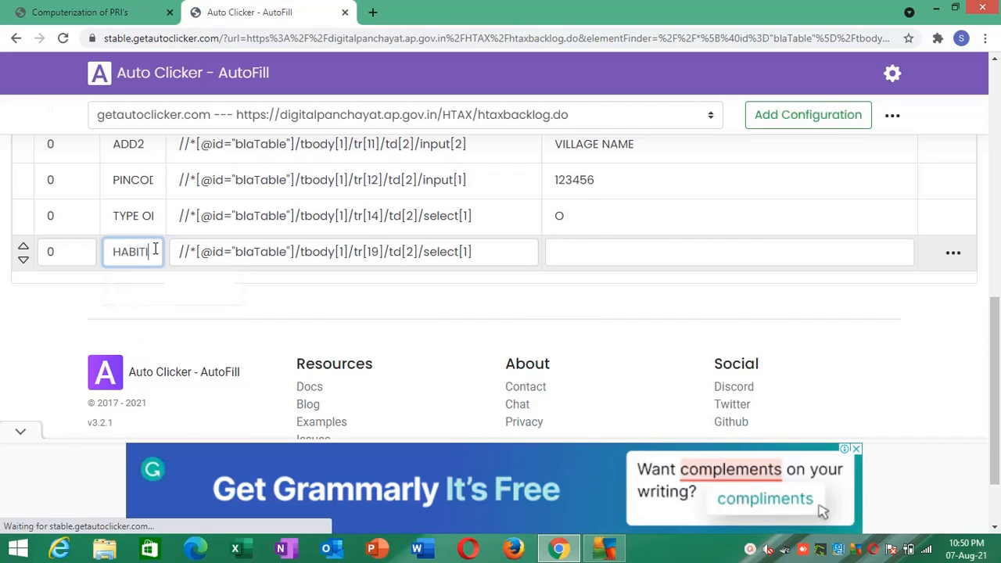
{"action": "type", "text": "ATION"}
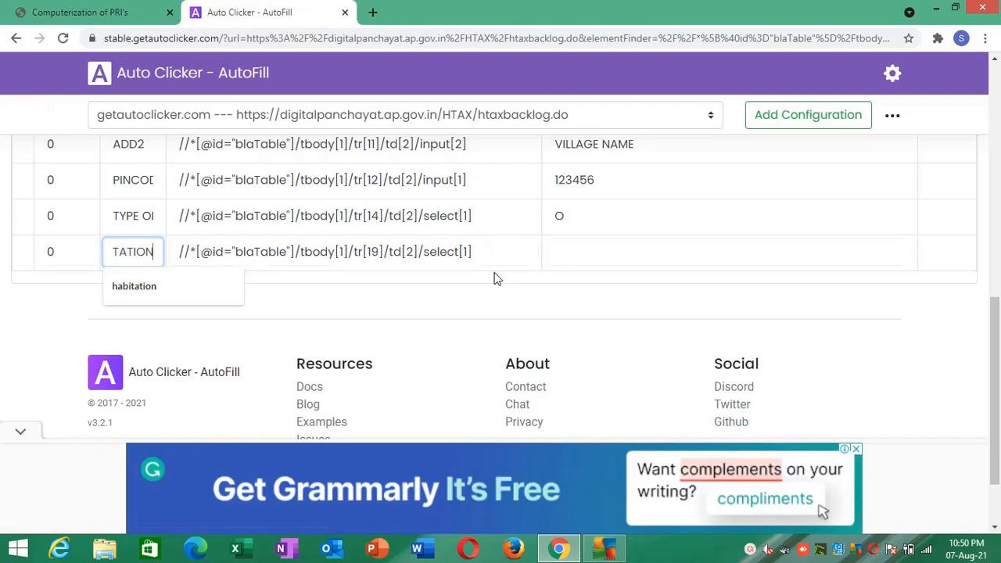
{"action": "left_click", "coordinate": [579, 247]}
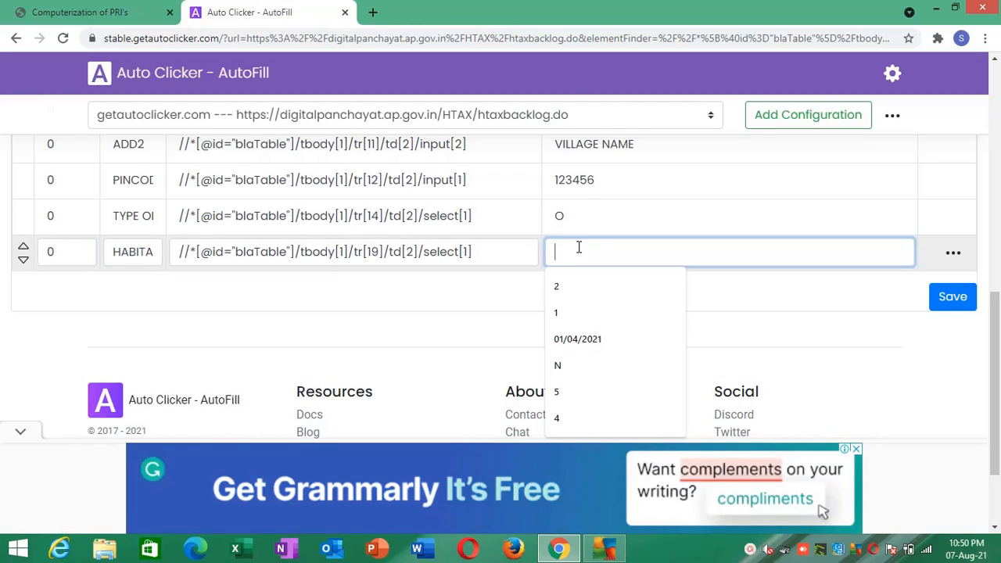
{"action": "type", "text": "1"}
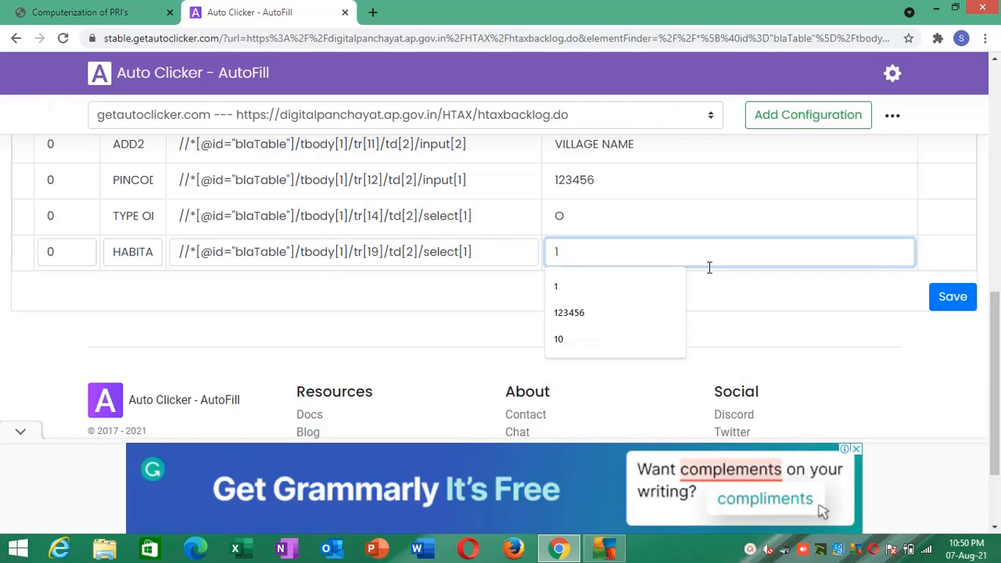
{"action": "left_click", "coordinate": [778, 342]}
{"action": "left_click", "coordinate": [944, 297]}
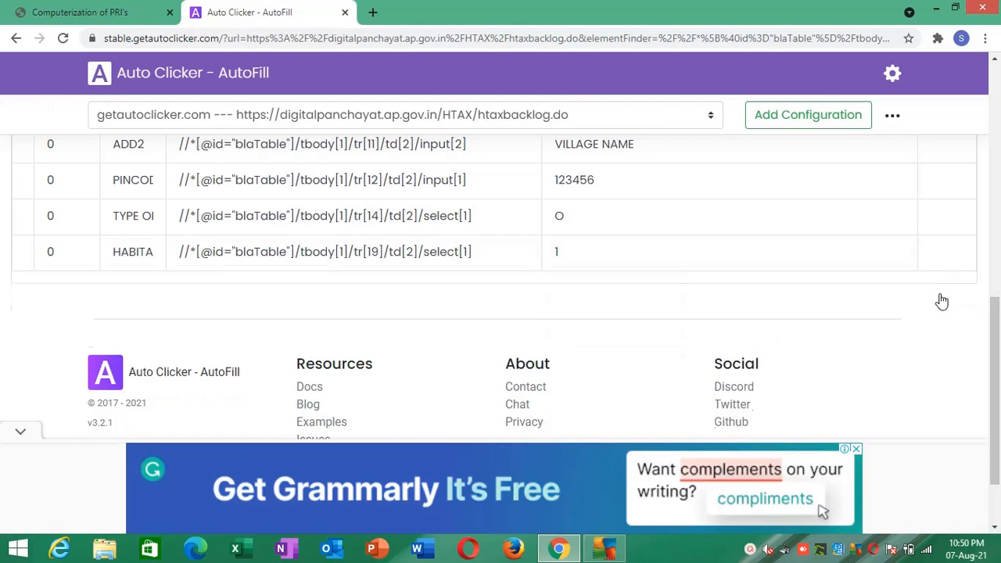
- Return to the backlog form and inspect the Habitation list's HTML for its option values, then close the developer tools
{"action": "left_click", "coordinate": [78, 11]}
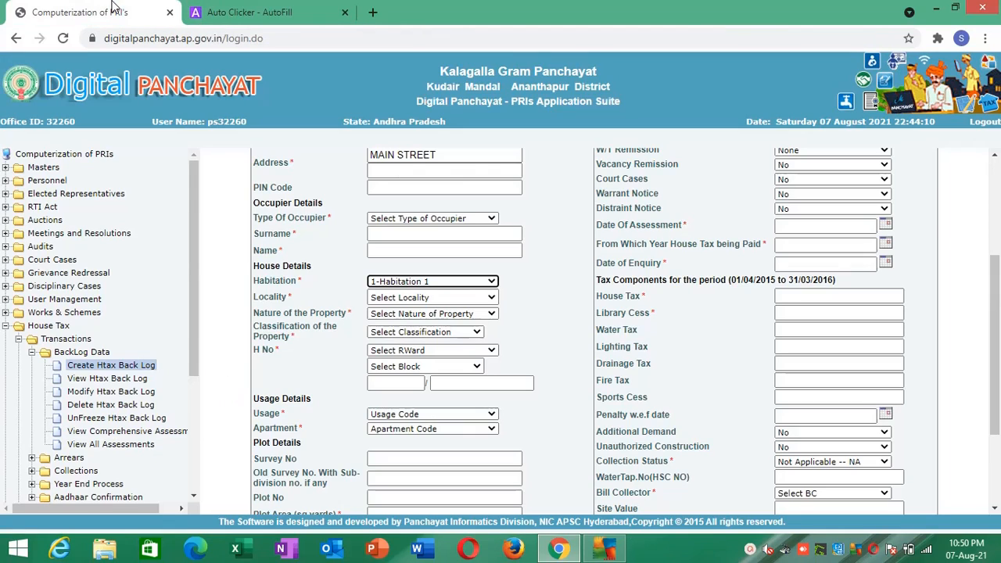
{"action": "right_click", "coordinate": [375, 285]}
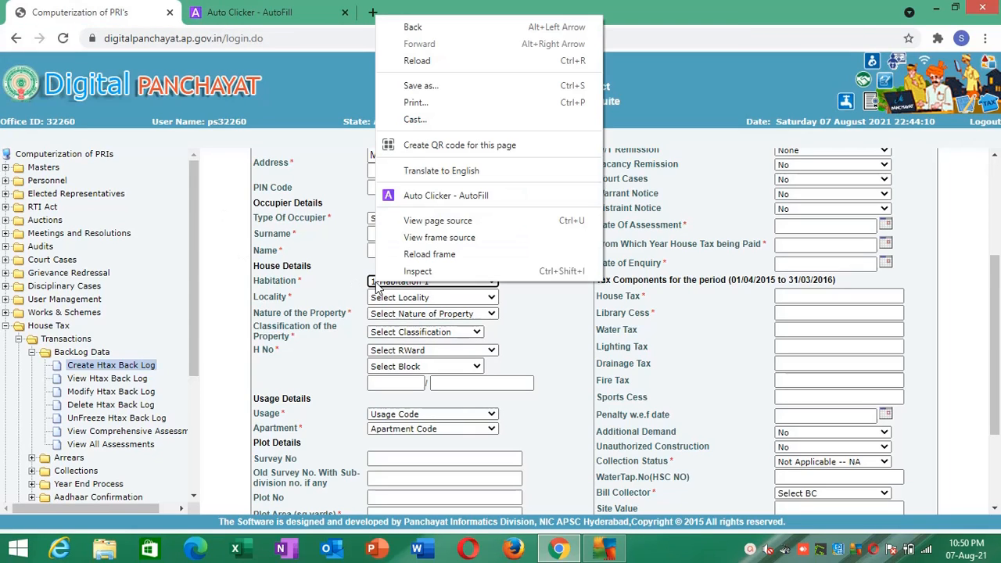
{"action": "key", "text": "Escape"}
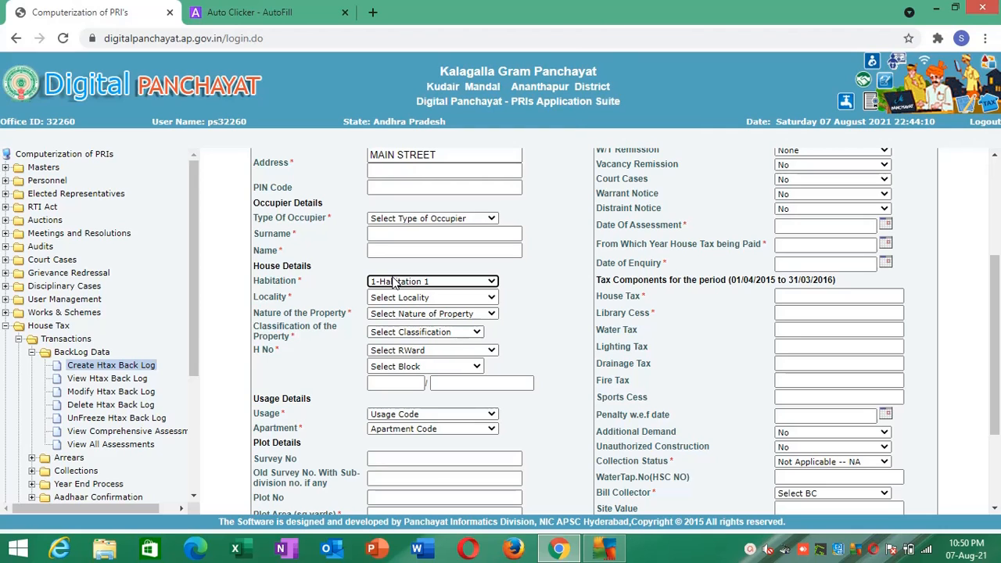
{"action": "key", "text": "ctrl+shift+i"}
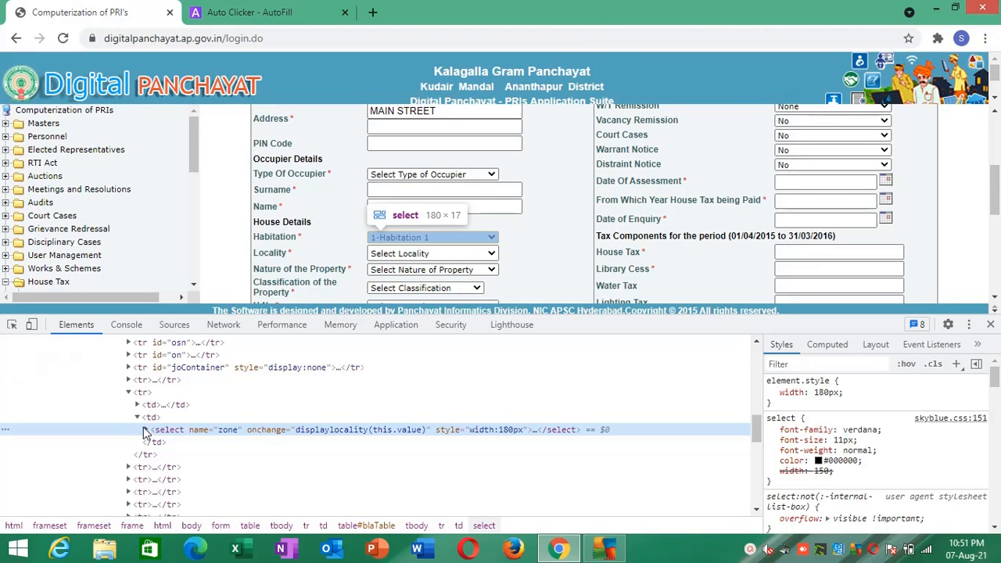
{"action": "left_click", "coordinate": [145, 429]}
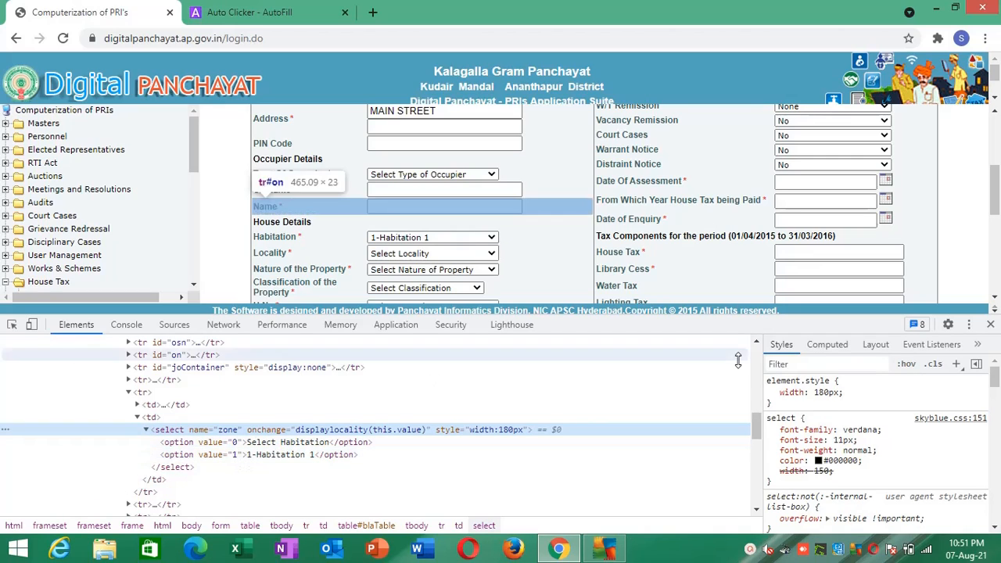
{"action": "left_click", "coordinate": [989, 325]}
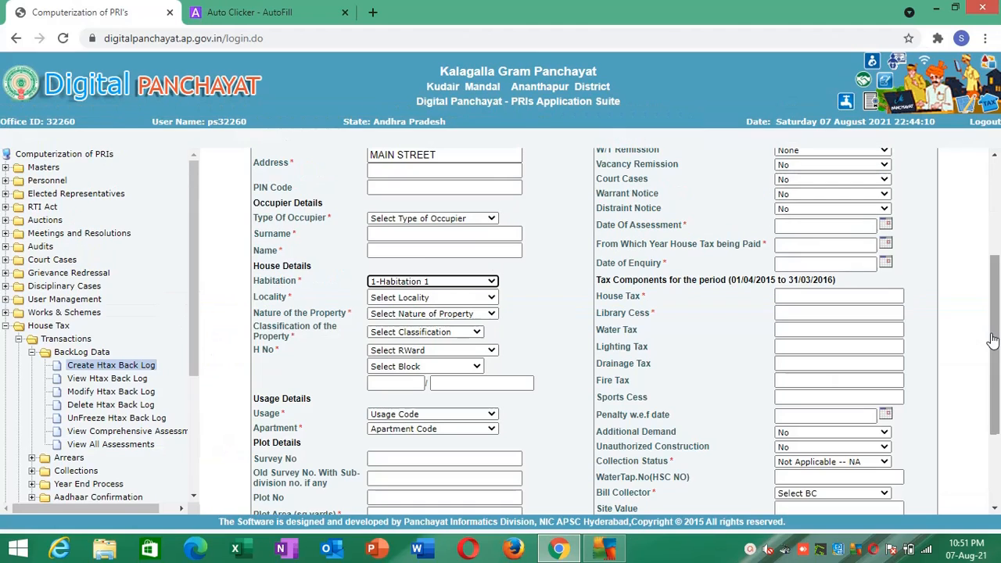
- Review the Locality options and inspect the list's HTML for their value codes, then close the developer tools
{"action": "left_click", "coordinate": [440, 299]}
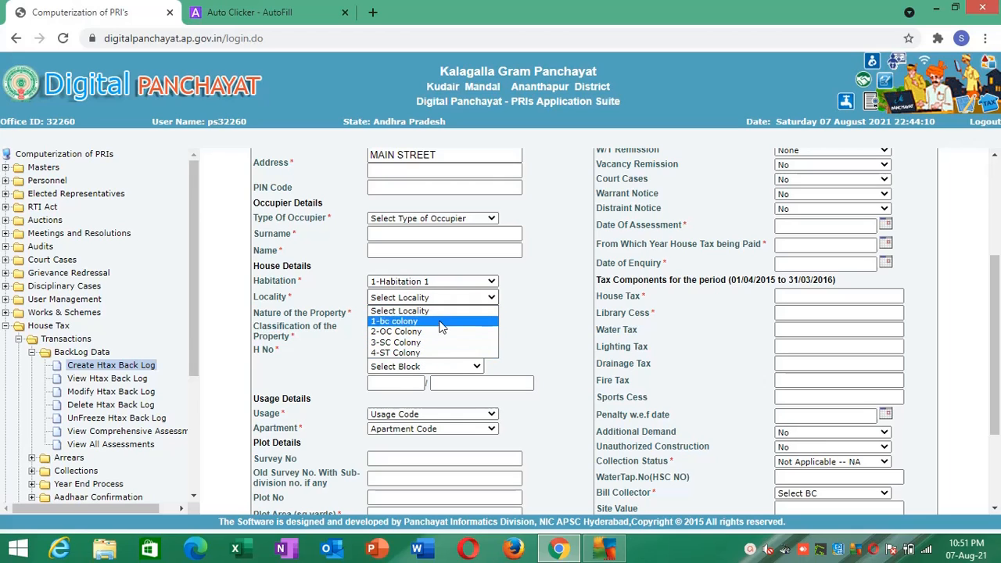
{"action": "left_click", "coordinate": [458, 296]}
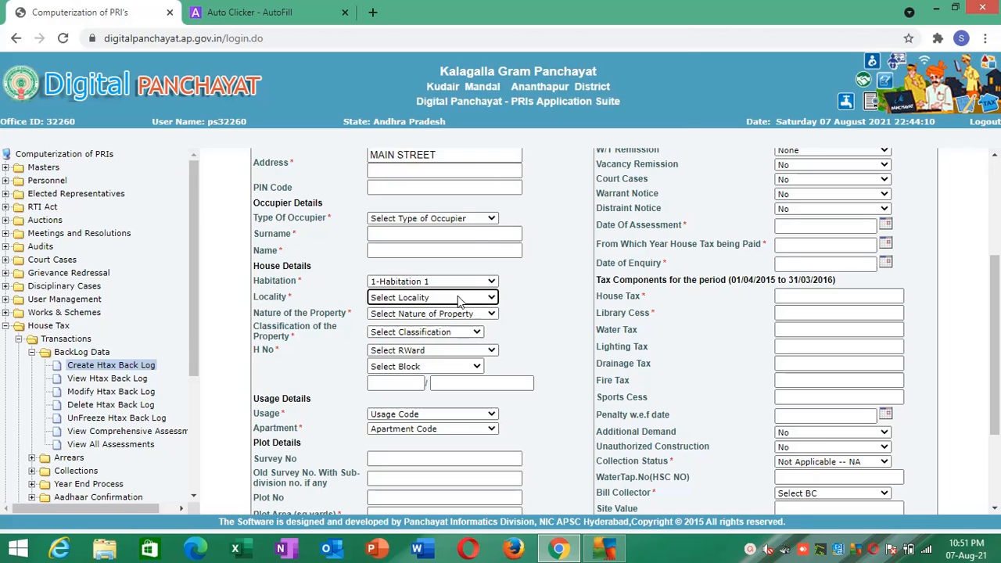
{"action": "right_click", "coordinate": [458, 295]}
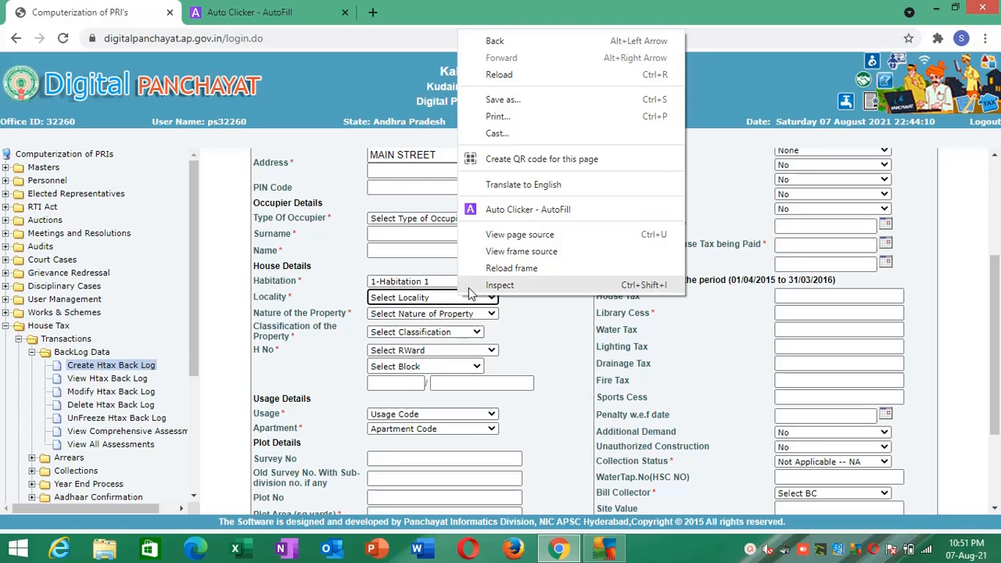
{"action": "key", "text": "Escape"}
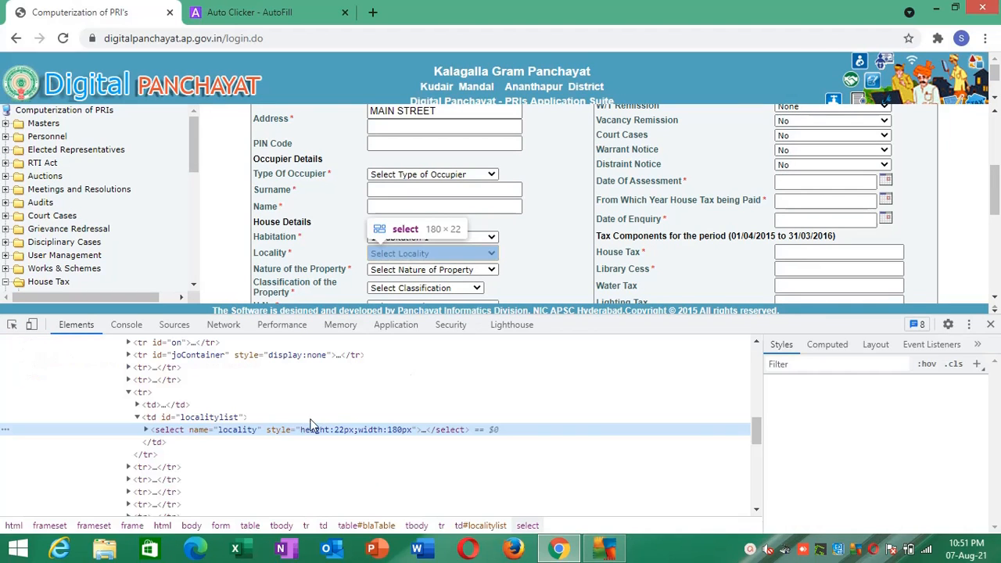
{"action": "left_click", "coordinate": [145, 430]}
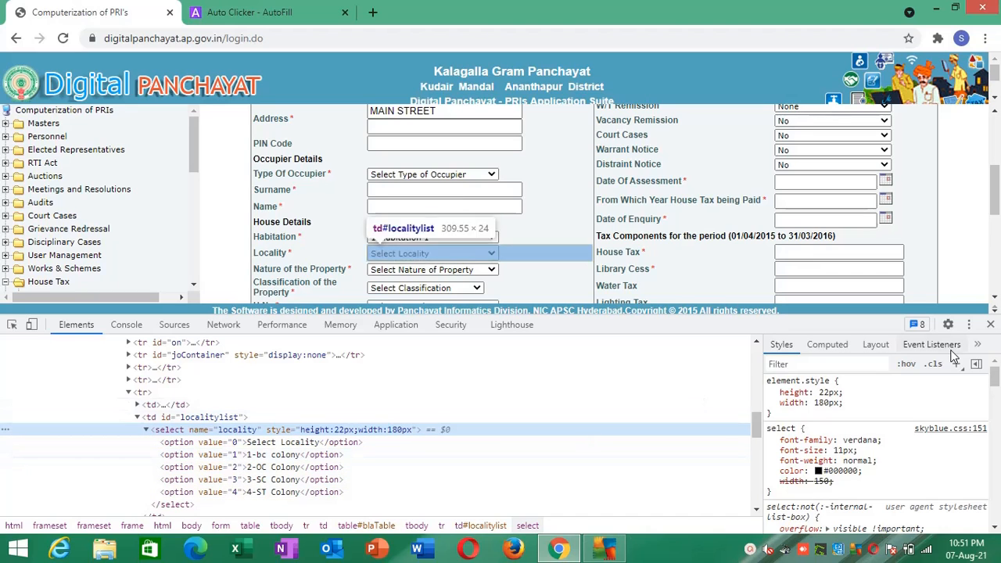
{"action": "left_click", "coordinate": [990, 324]}
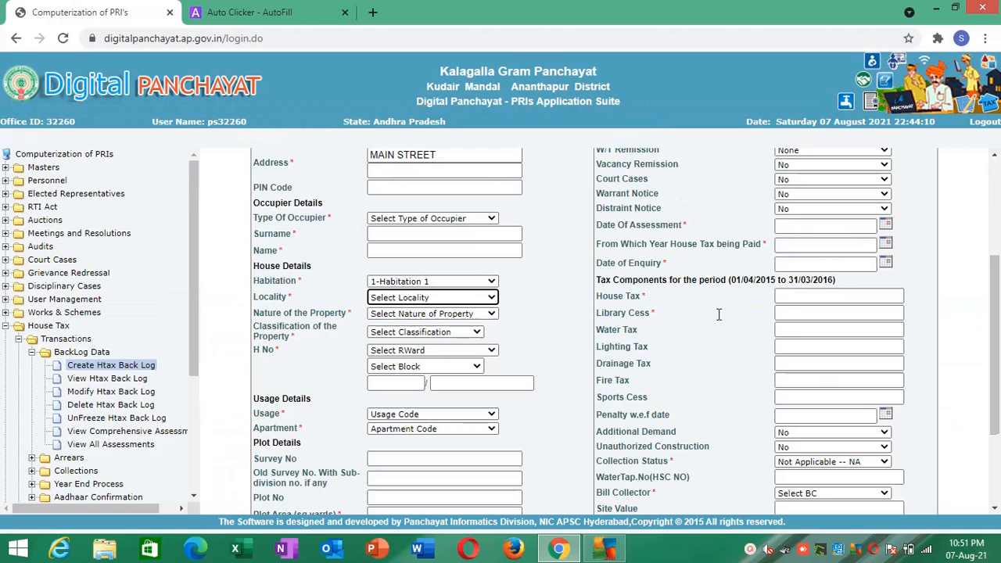
- Create an Auto Clicker - AutoFill action for the form's Locality list and bring its new row into view
{"action": "right_click", "coordinate": [488, 297]}
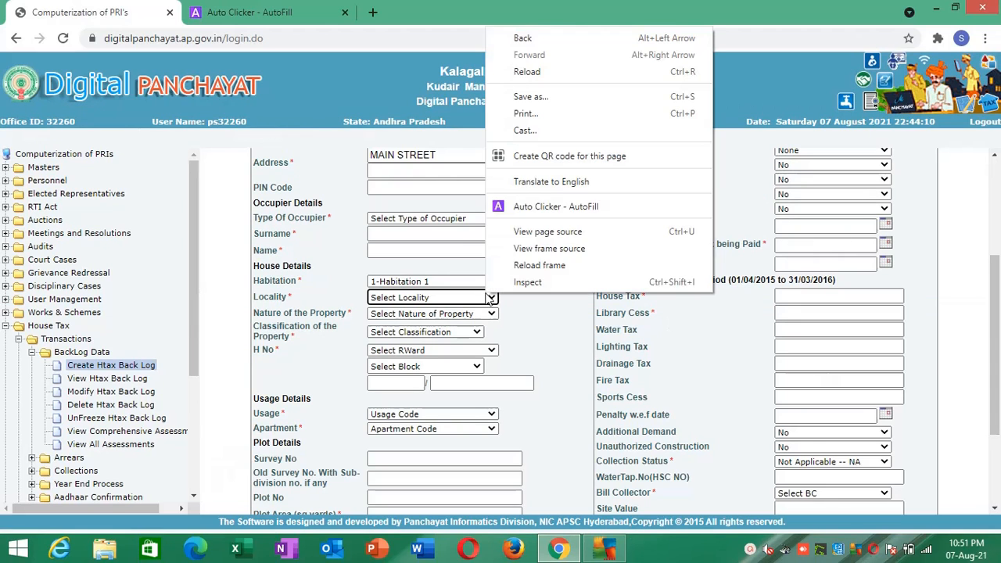
{"action": "left_click", "coordinate": [538, 210]}
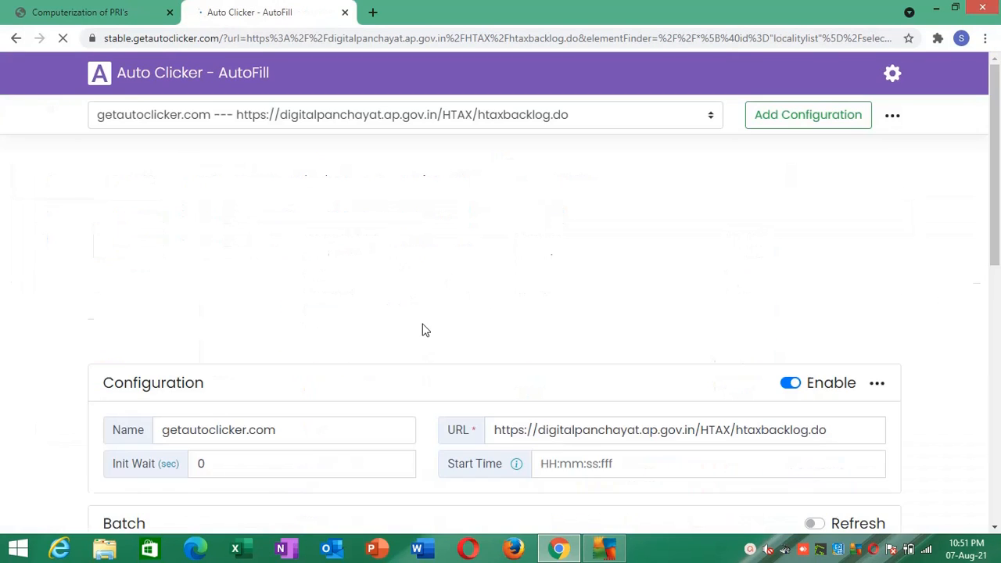
{"action": "left_click", "coordinate": [1000, 451]}
{"action": "left_click", "coordinate": [998, 454]}
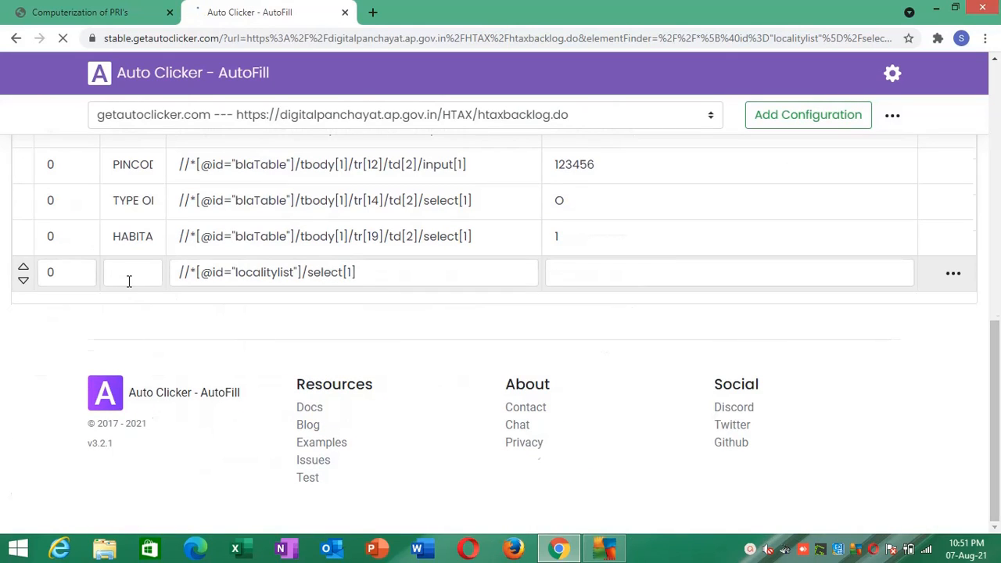
- Name the new action LOCALITY, set its value to 4 and save the actions
{"action": "left_click", "coordinate": [128, 279]}
{"action": "type", "text": "LOCALITY"}
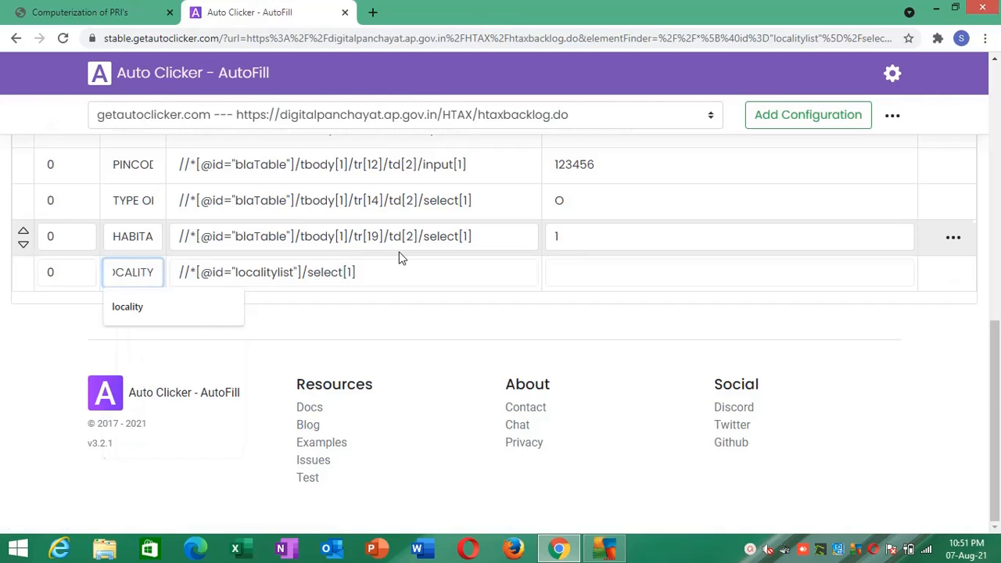
{"action": "left_click", "coordinate": [571, 269]}
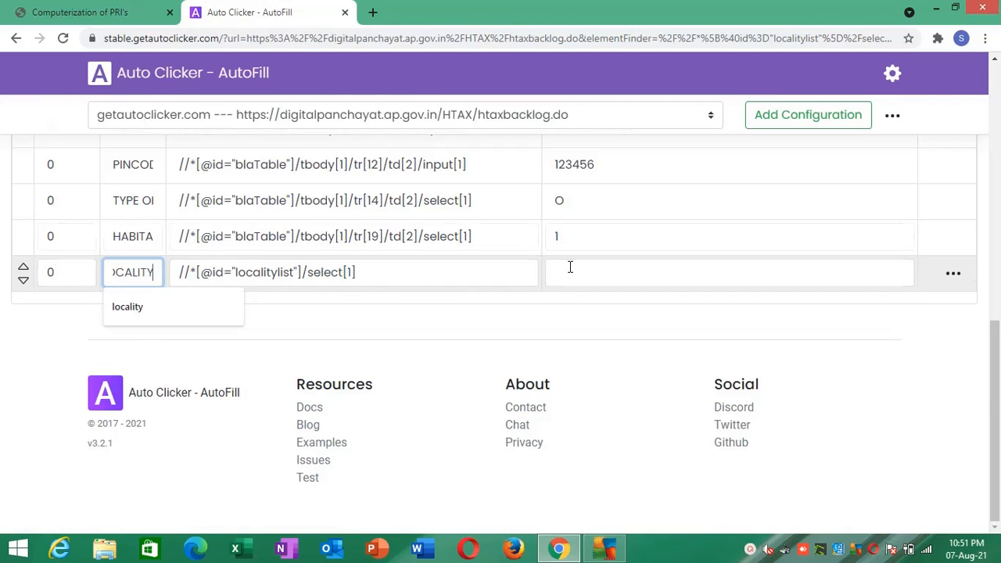
{"action": "type", "text": "4"}
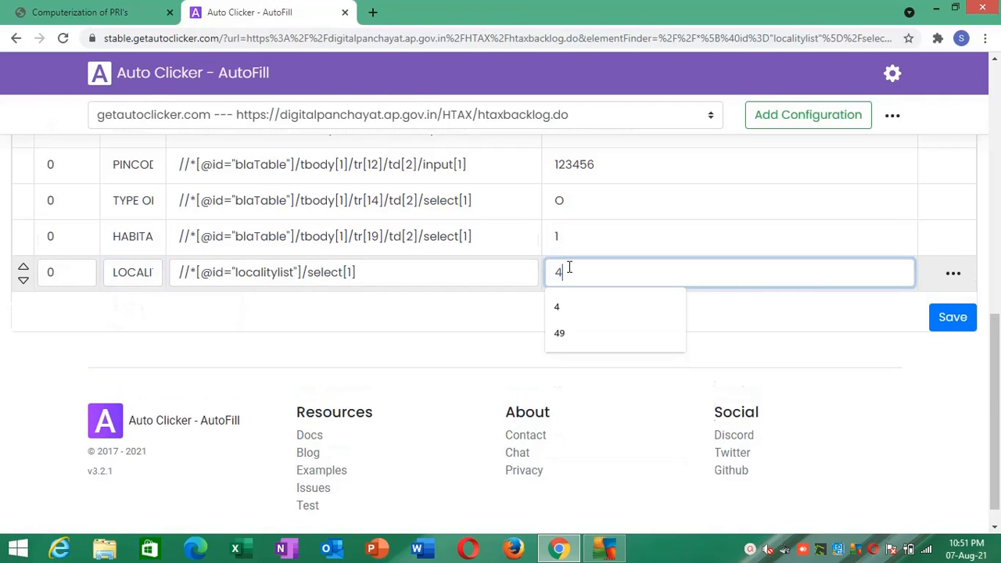
{"action": "left_click", "coordinate": [755, 346]}
{"action": "left_click", "coordinate": [953, 327]}
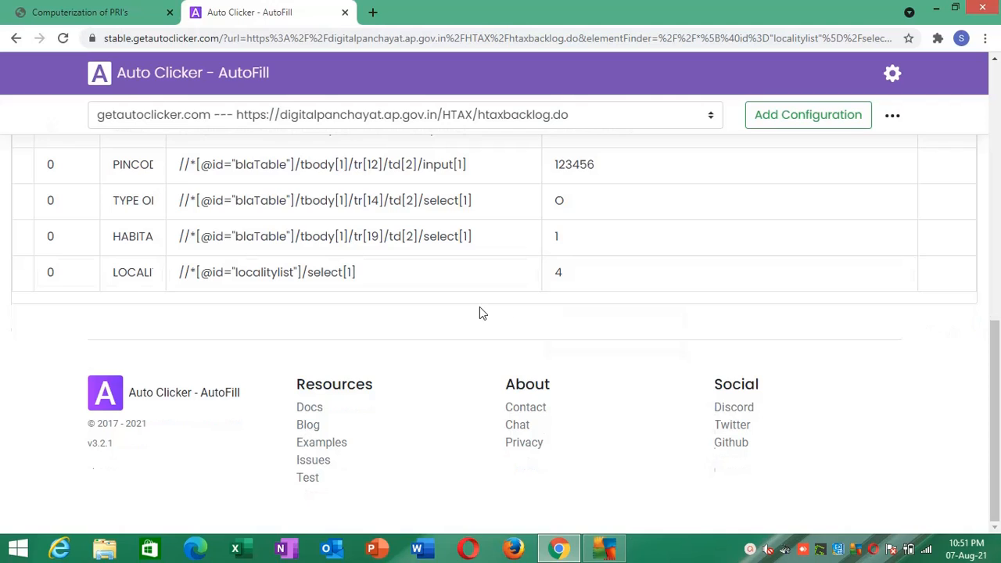
- Return to the backlog form, reload its frame to run the autofill, and check the Type Of Occupier and Locality lists
{"action": "left_click", "coordinate": [87, 9]}
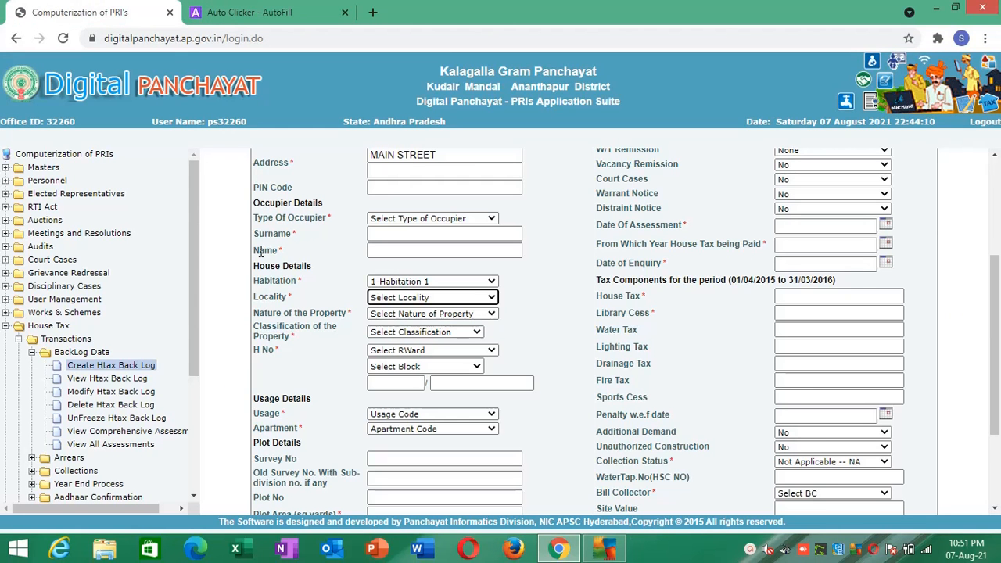
{"action": "right_click", "coordinate": [231, 248]}
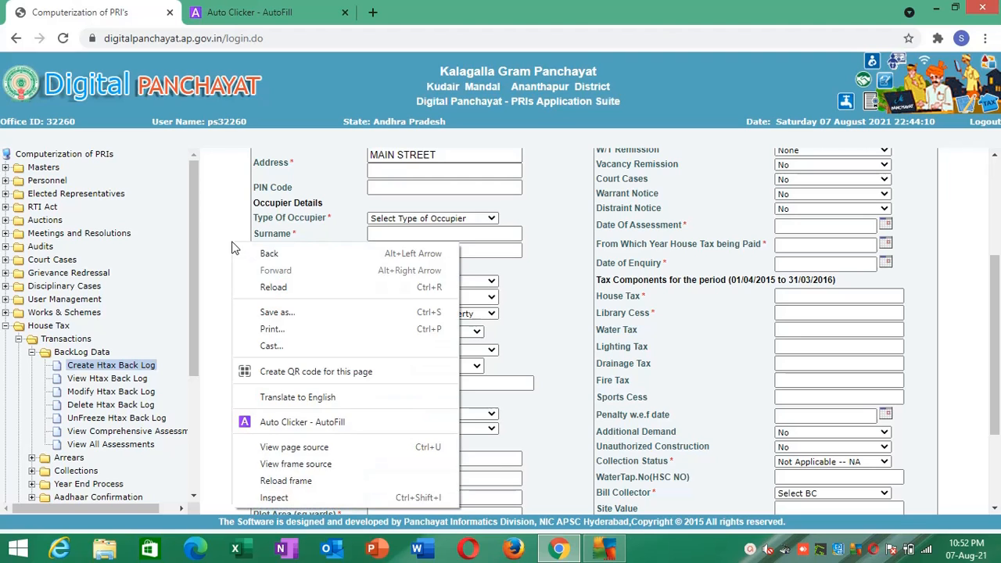
{"action": "left_click", "coordinate": [278, 483]}
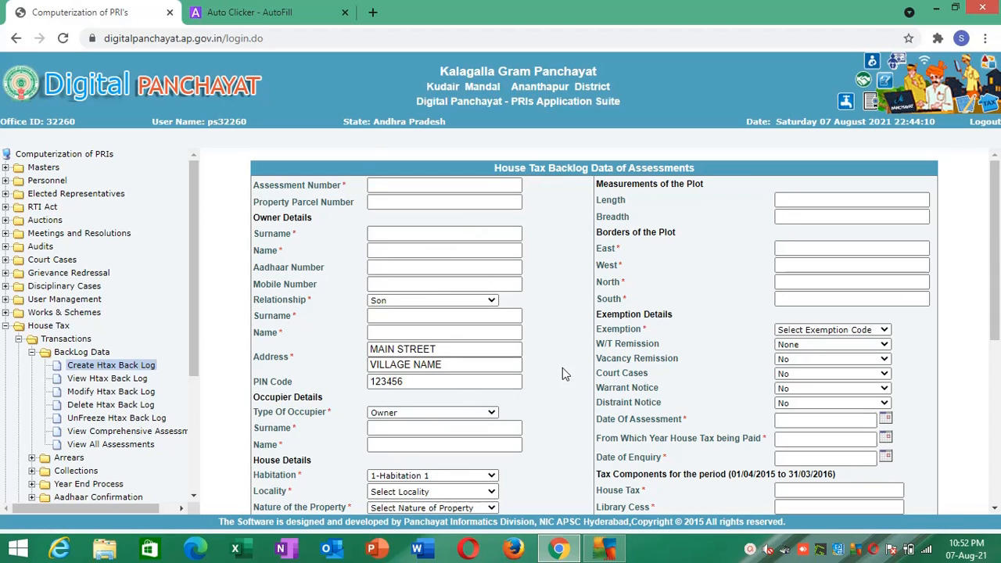
{"action": "left_click_drag", "start_coordinate": [994, 269], "coordinate": [994, 331]}
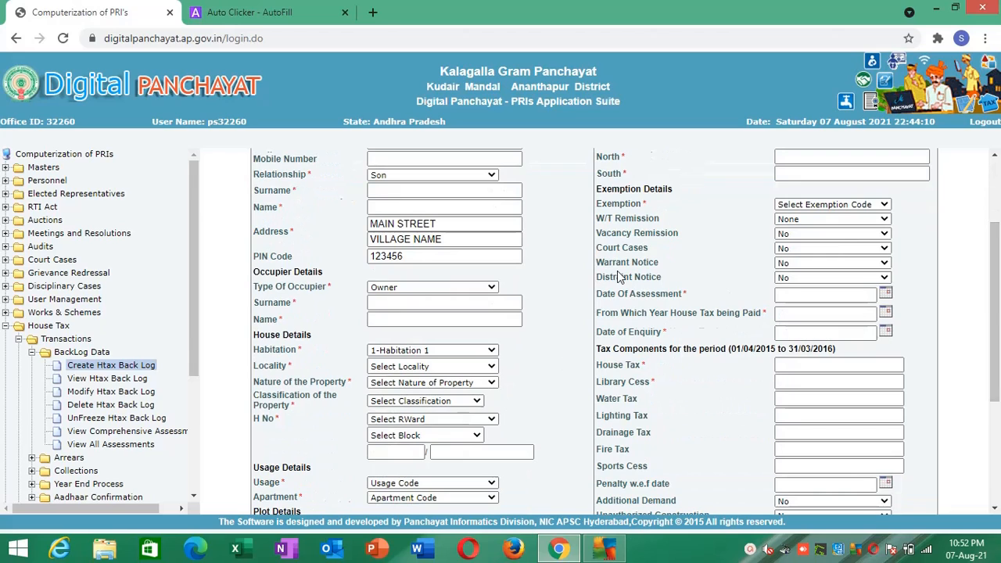
{"action": "left_click", "coordinate": [491, 289]}
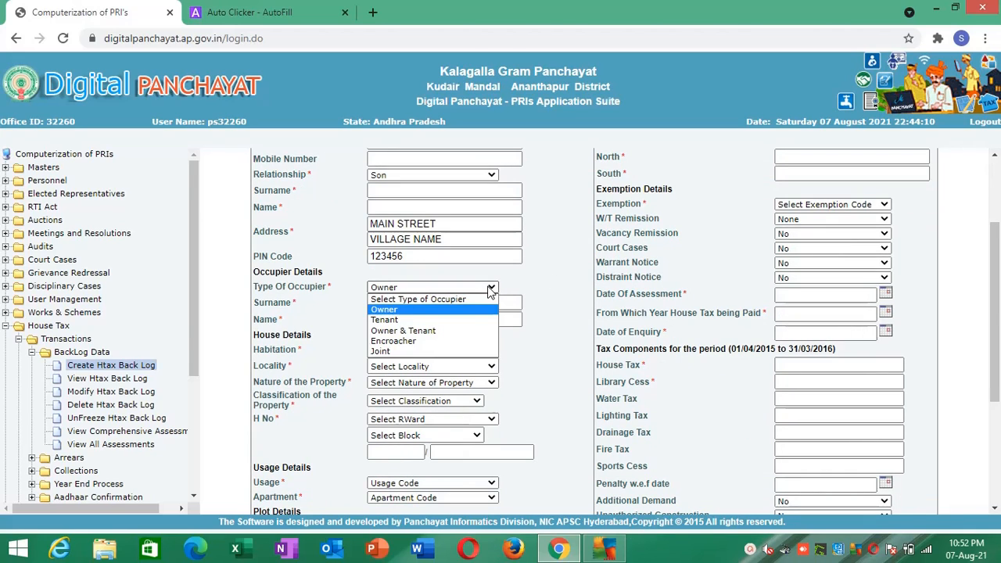
{"action": "left_click", "coordinate": [491, 289]}
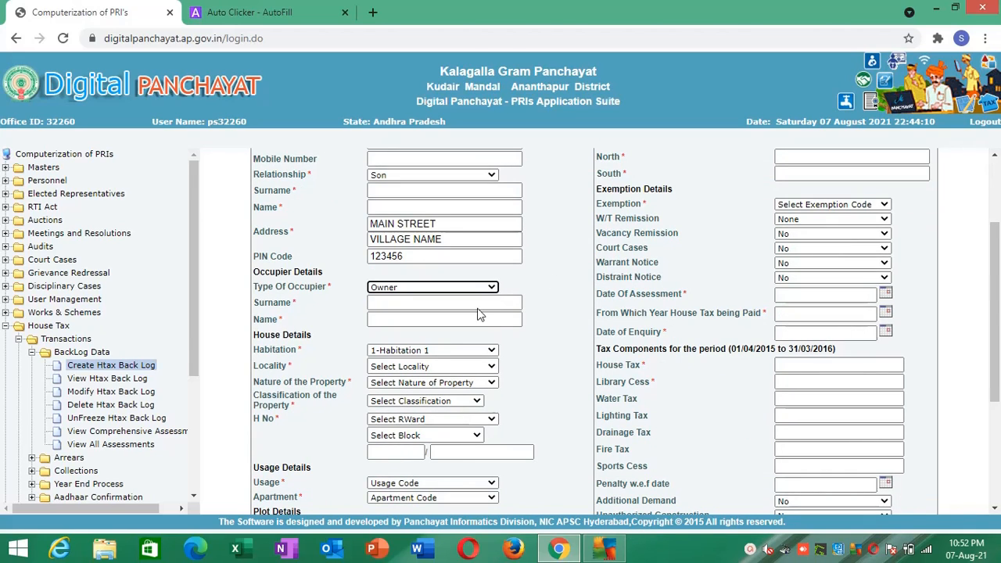
{"action": "left_click", "coordinate": [412, 367]}
{"action": "left_click", "coordinate": [412, 367]}
{"action": "left_click", "coordinate": [412, 367]}
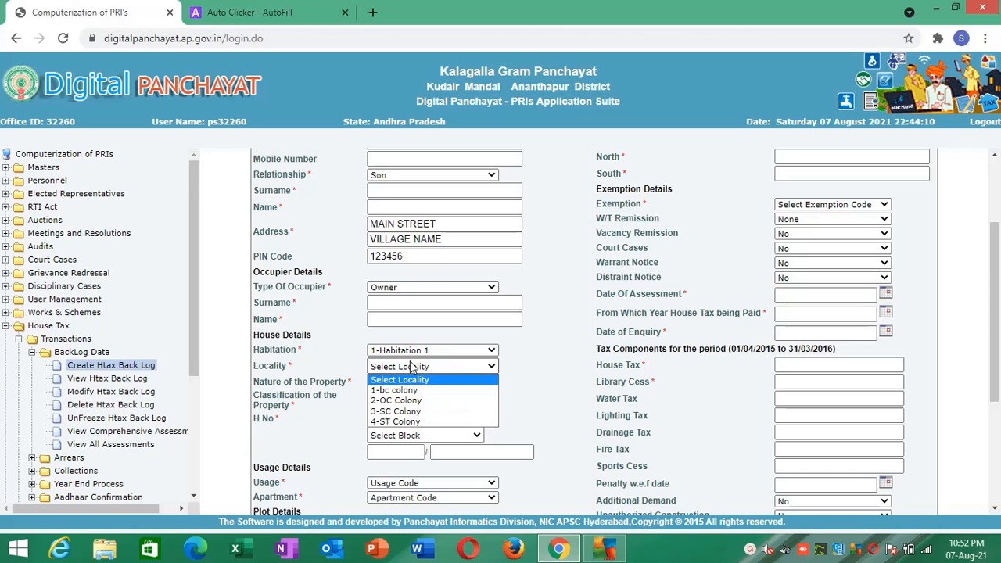
{"action": "left_click", "coordinate": [412, 366]}
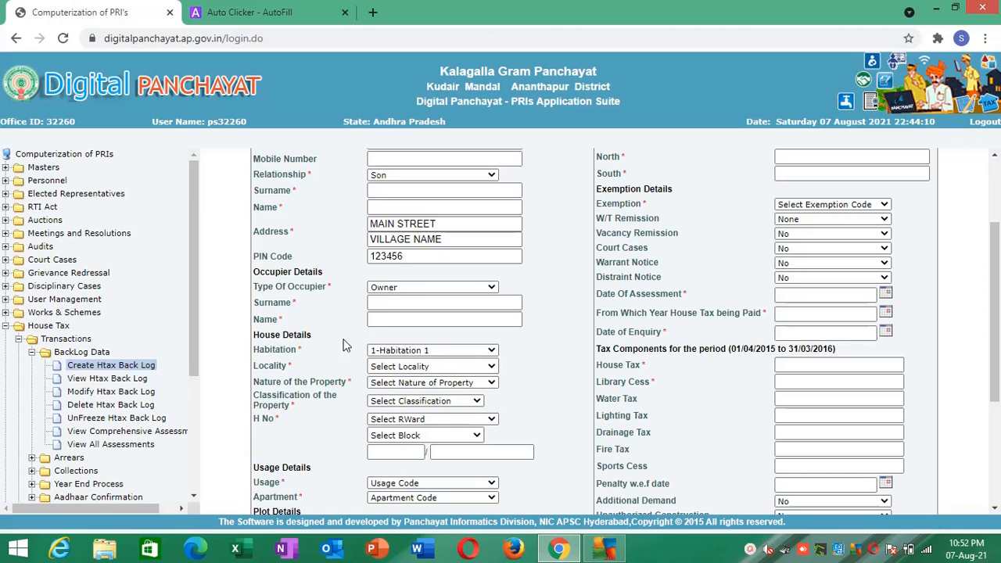
- Reset Habitation to Select Habitation, check the Locality options, and choose 1-Habitation 1 again to compare them
{"action": "left_click", "coordinate": [390, 352]}
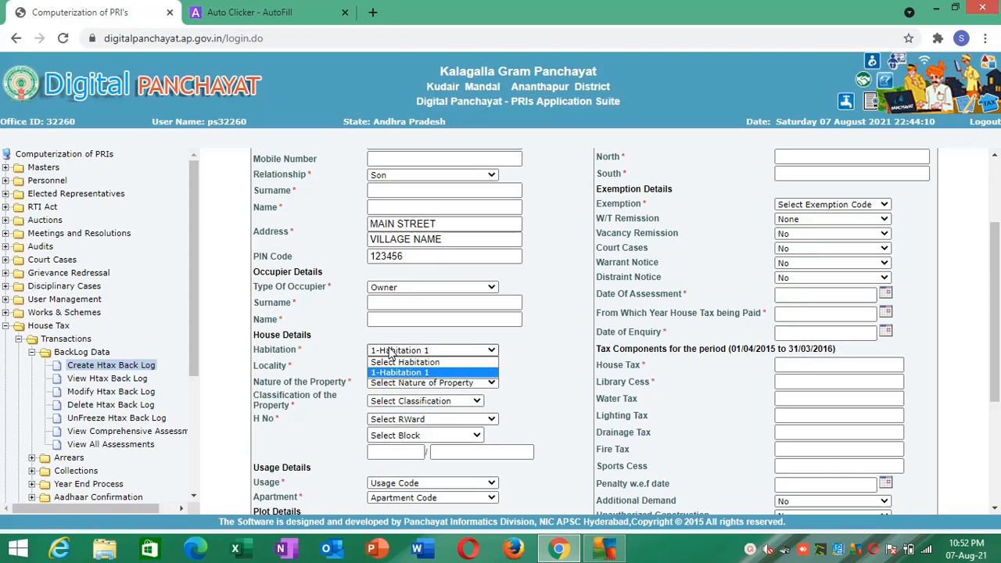
{"action": "left_click", "coordinate": [389, 363]}
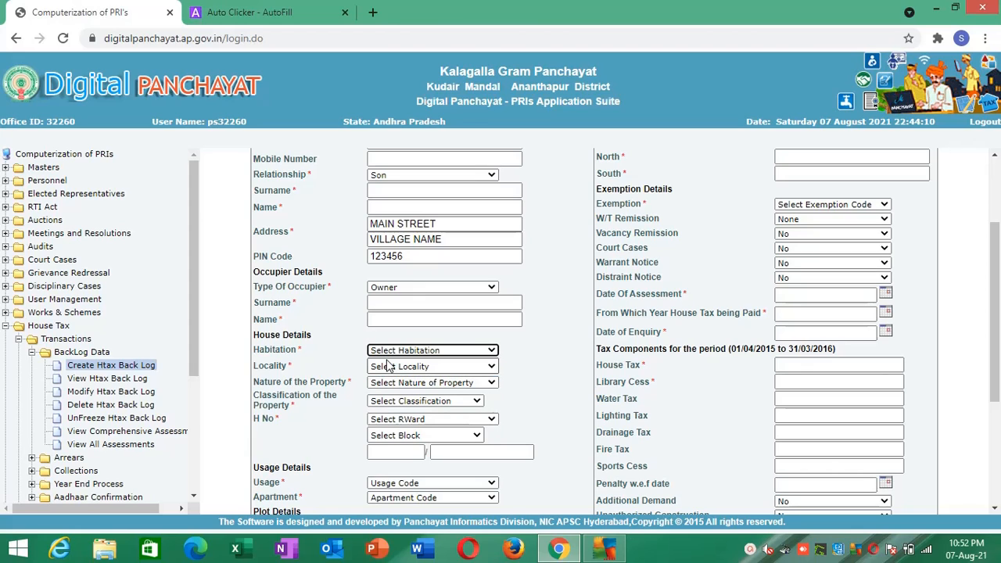
{"action": "left_click", "coordinate": [388, 366]}
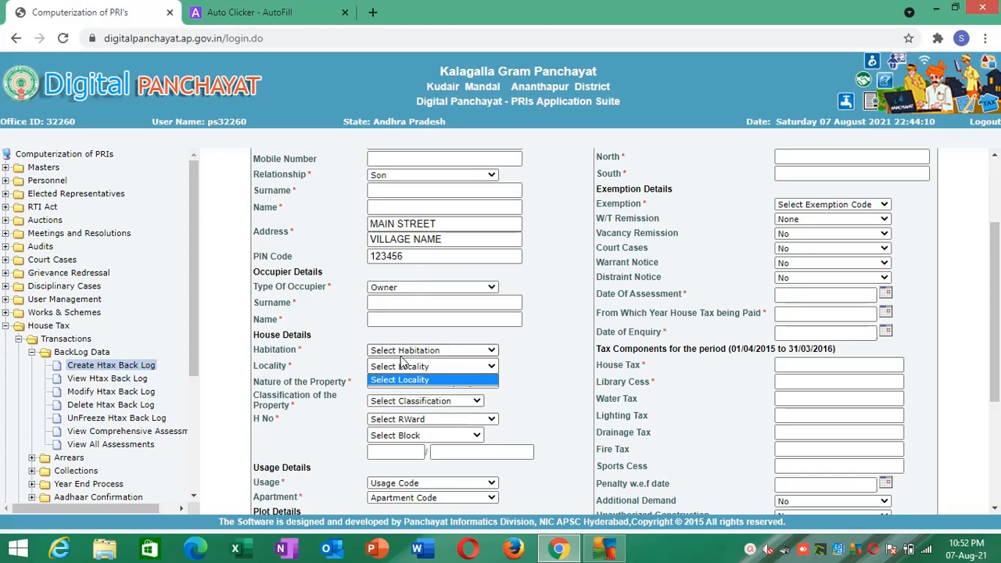
{"action": "left_click", "coordinate": [405, 349]}
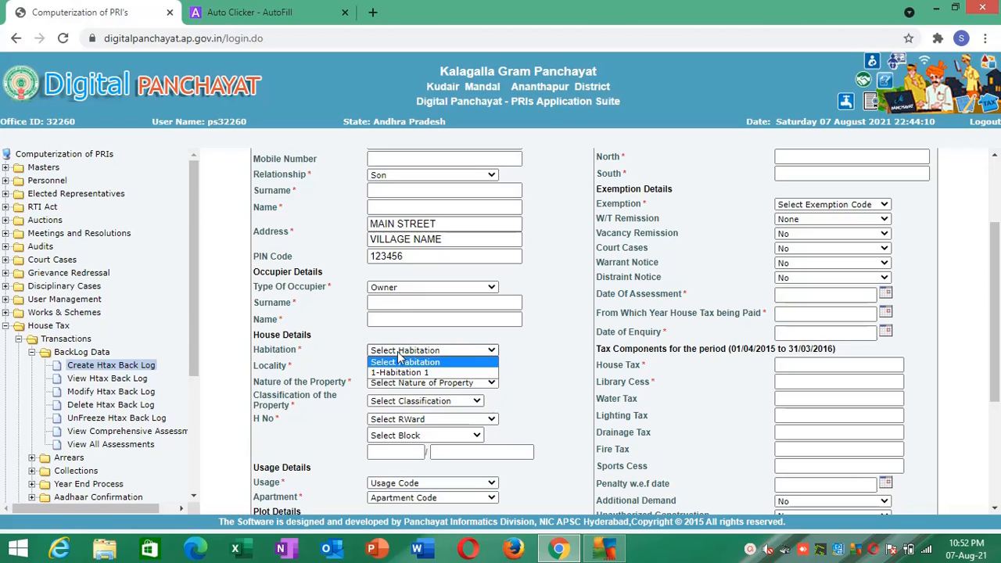
{"action": "left_click", "coordinate": [378, 373]}
{"action": "left_click", "coordinate": [380, 371]}
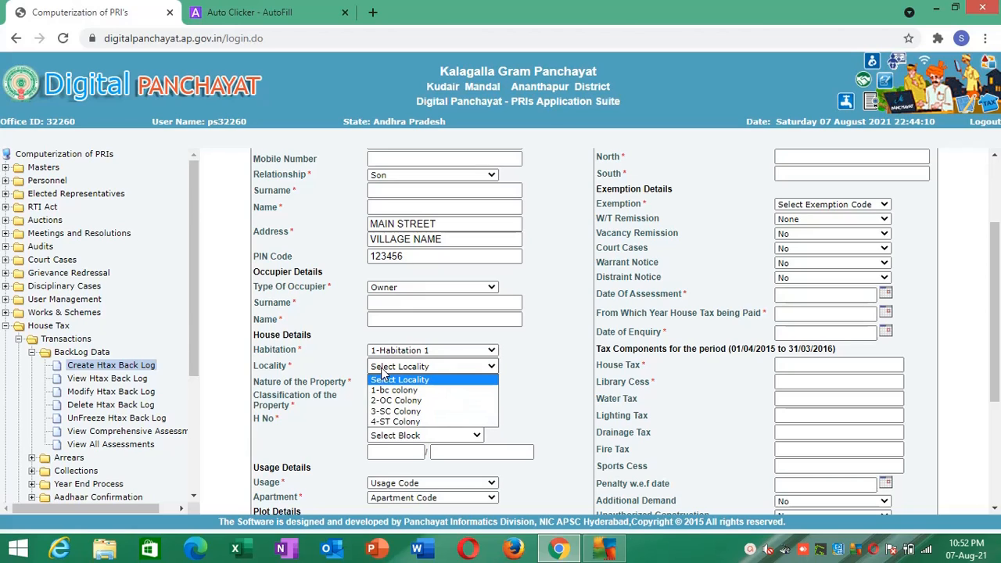
- Reselect 1-Habitation 1 and review how the Locality options depend on the Habitation choice
{"action": "left_click", "coordinate": [404, 350]}
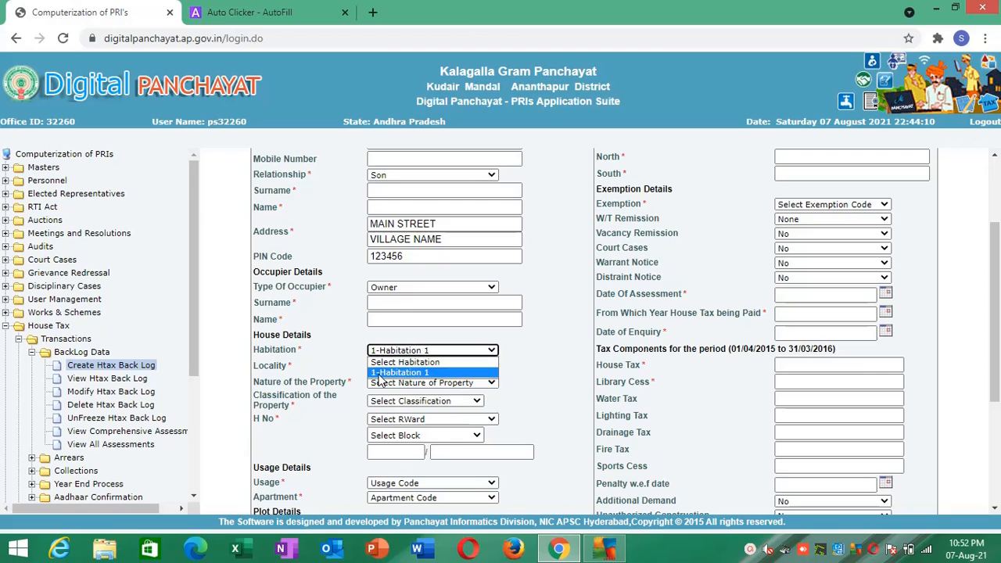
{"action": "left_click", "coordinate": [383, 373]}
{"action": "left_click", "coordinate": [394, 369]}
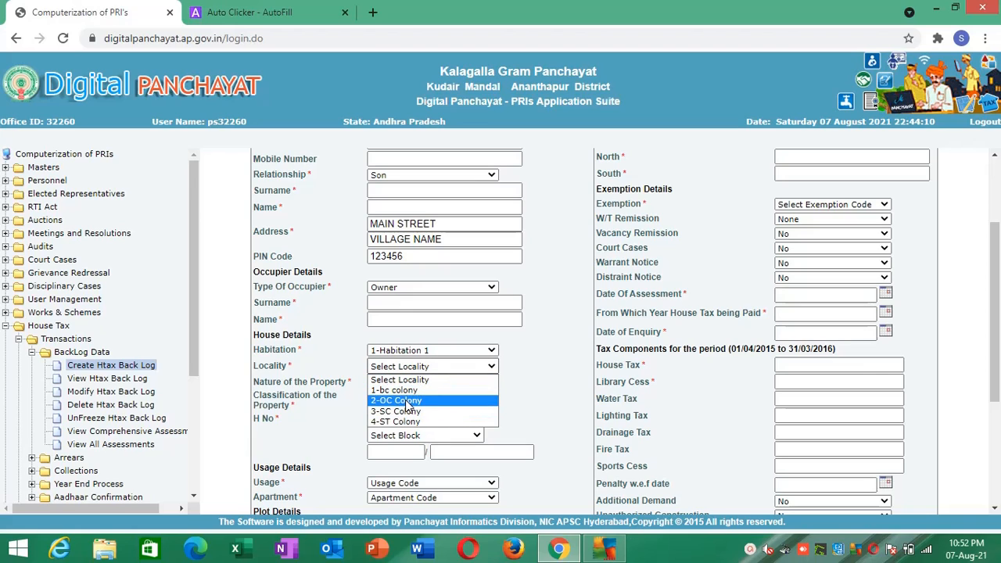
{"action": "left_click", "coordinate": [426, 351]}
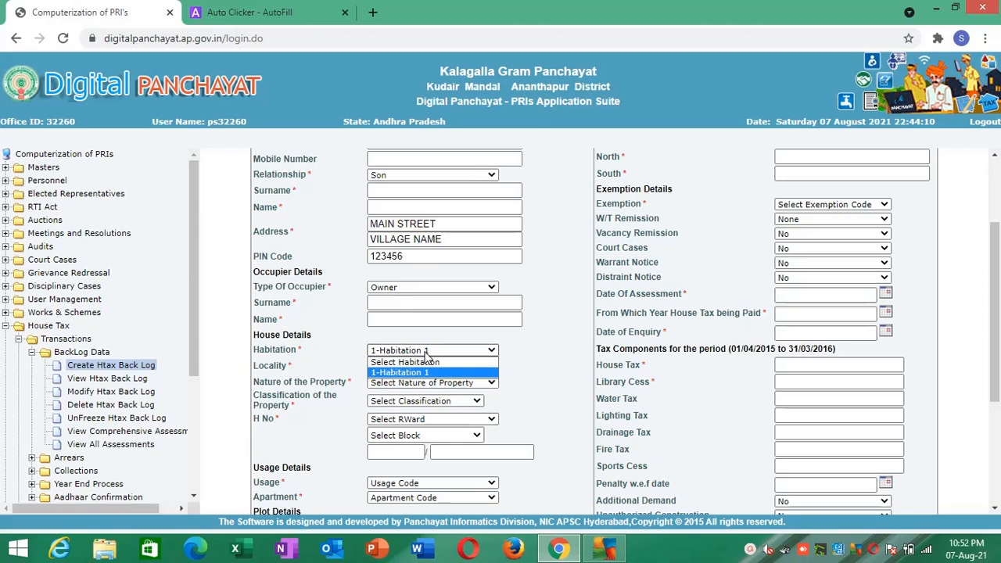
{"action": "left_click", "coordinate": [426, 352]}
{"action": "left_click", "coordinate": [424, 353]}
{"action": "left_click", "coordinate": [421, 353]}
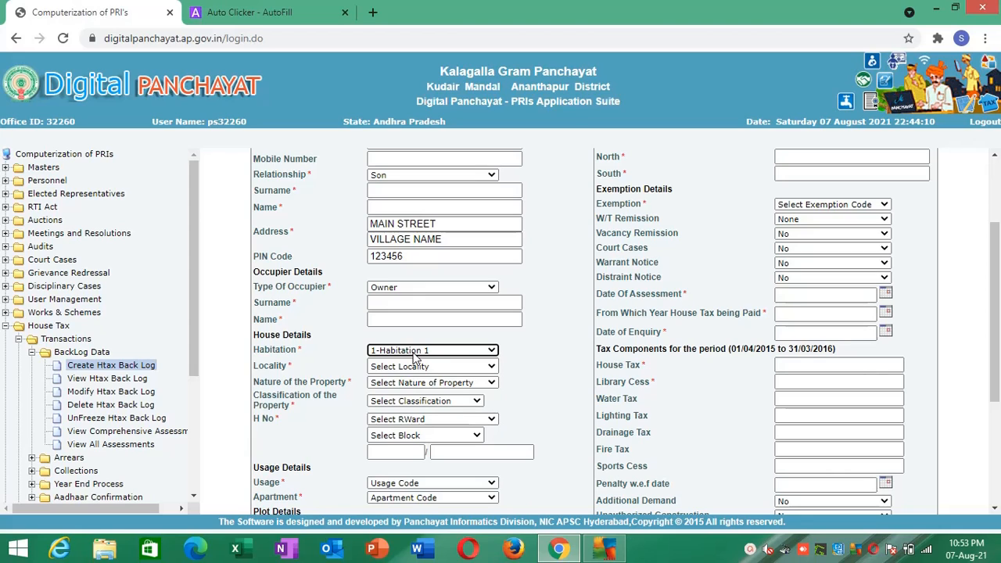
{"action": "left_click", "coordinate": [410, 369]}
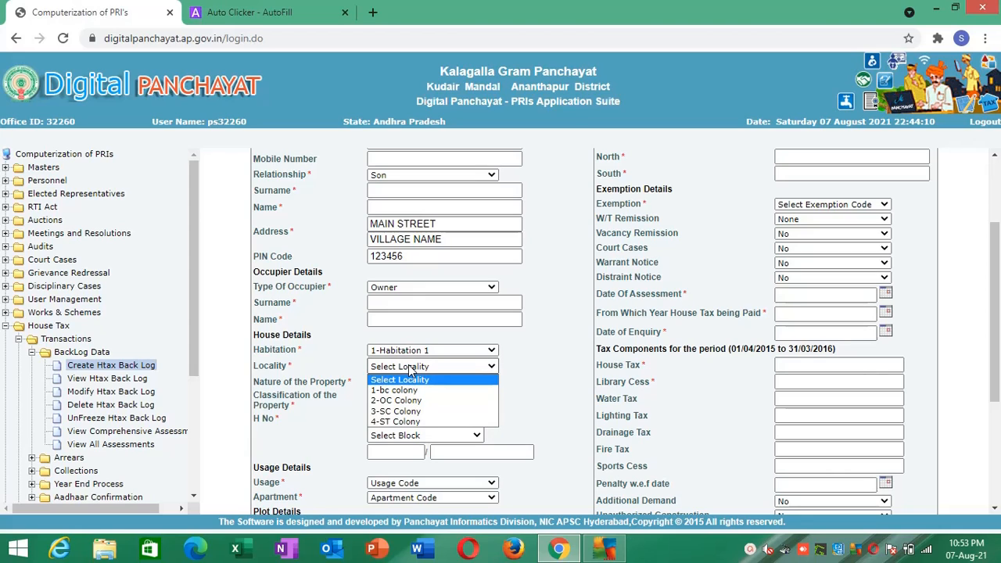
{"action": "left_click", "coordinate": [410, 368]}
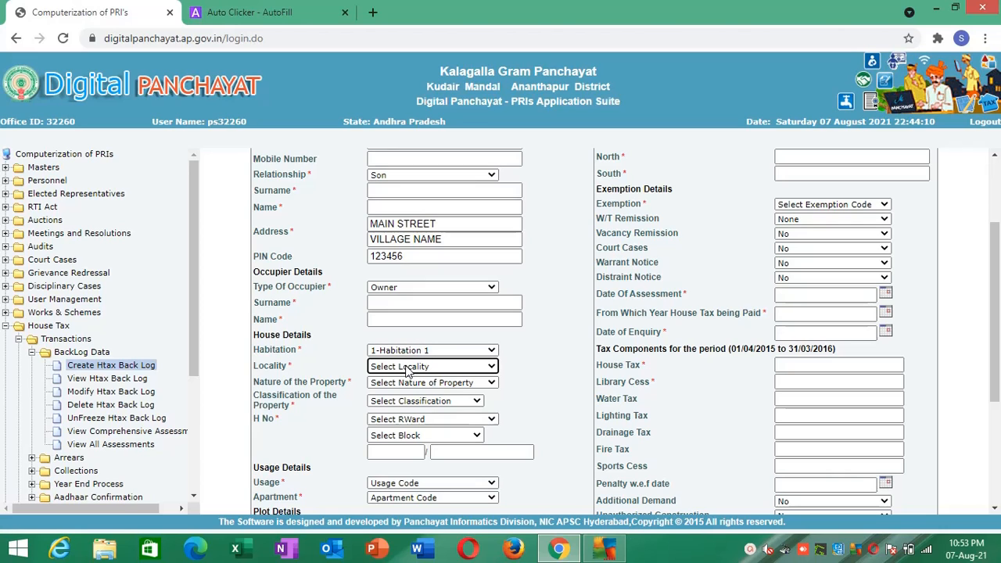
- Switch to the Auto Clicker - AutoFill configuration, set the LOCALITY action's Init Wait to 1 and save the actions
{"action": "left_click", "coordinate": [266, 11]}
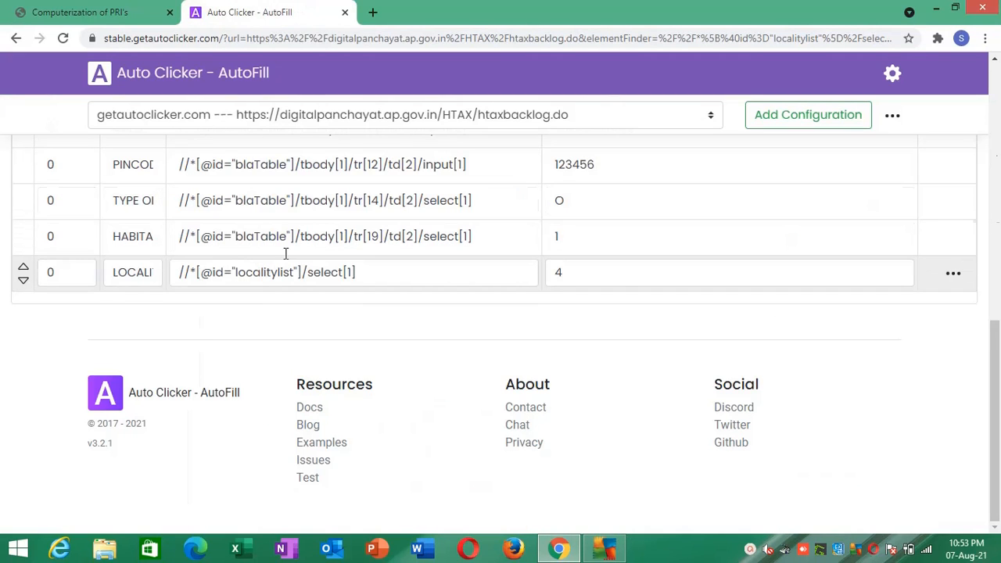
{"action": "left_click_drag", "start_coordinate": [994, 332], "coordinate": [997, 262]}
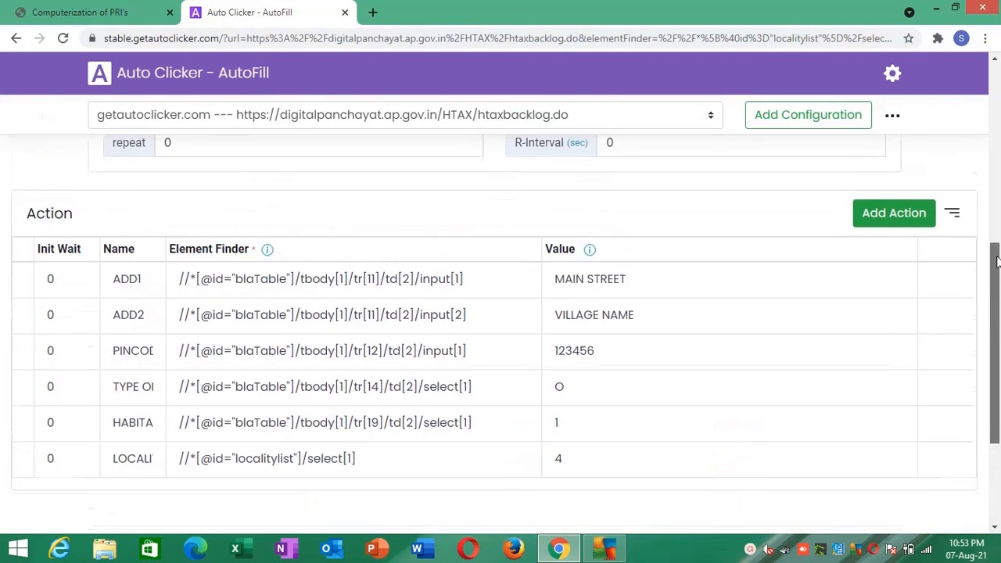
{"action": "scroll", "coordinate": [997, 262], "scroll_direction": "down", "scroll_amount": 1}
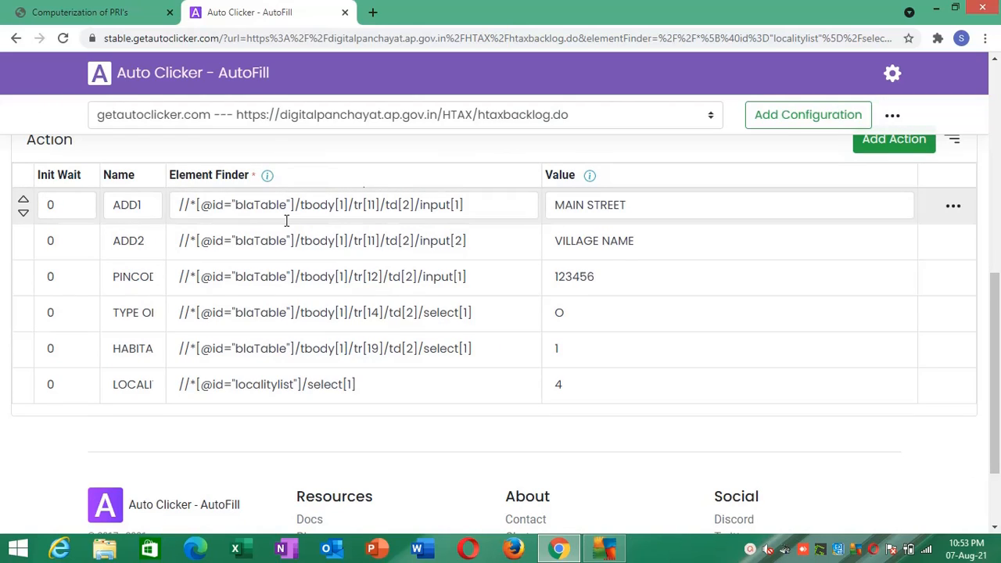
{"action": "triple_click", "coordinate": [76, 170]}
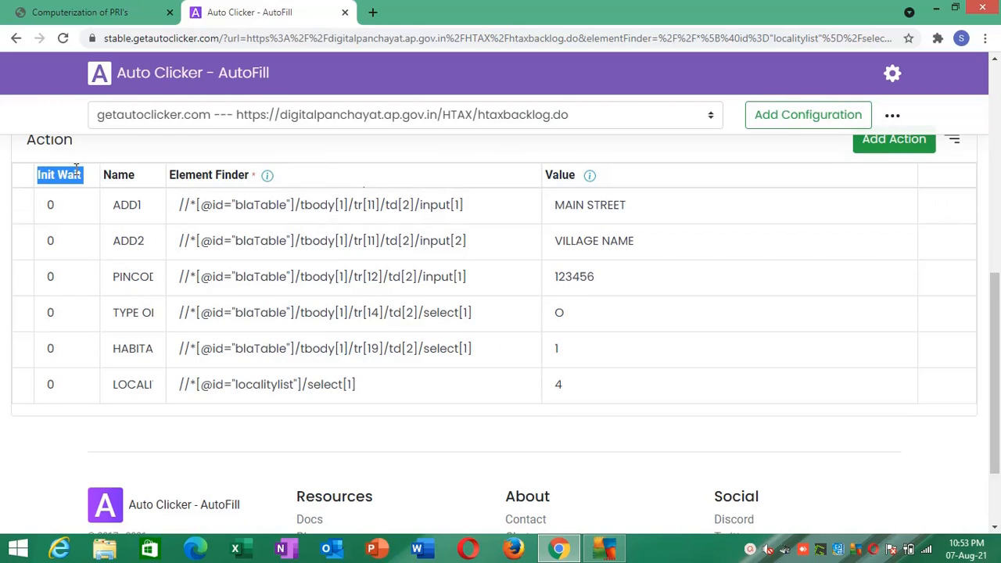
{"action": "double_click", "coordinate": [50, 384]}
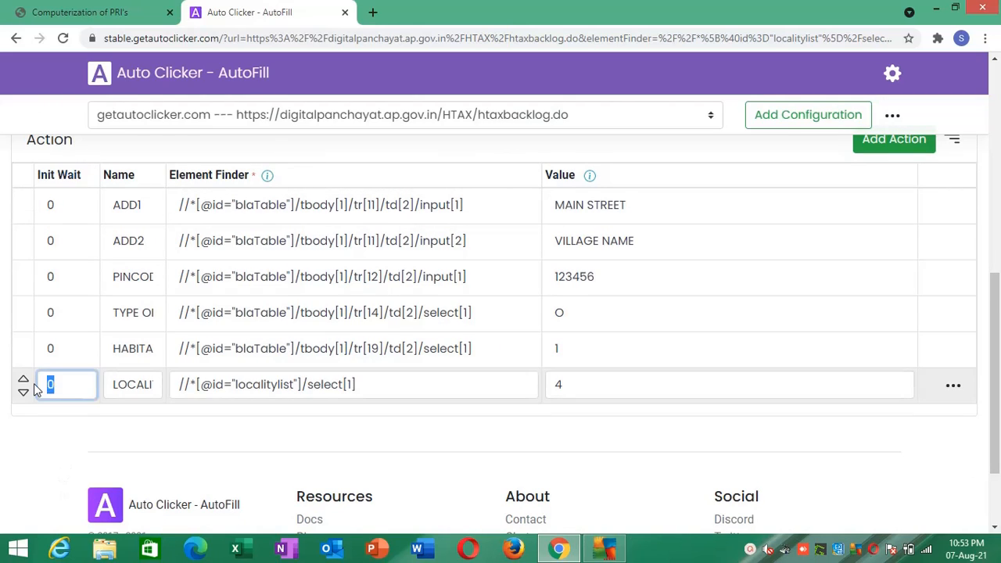
{"action": "type", "text": "1"}
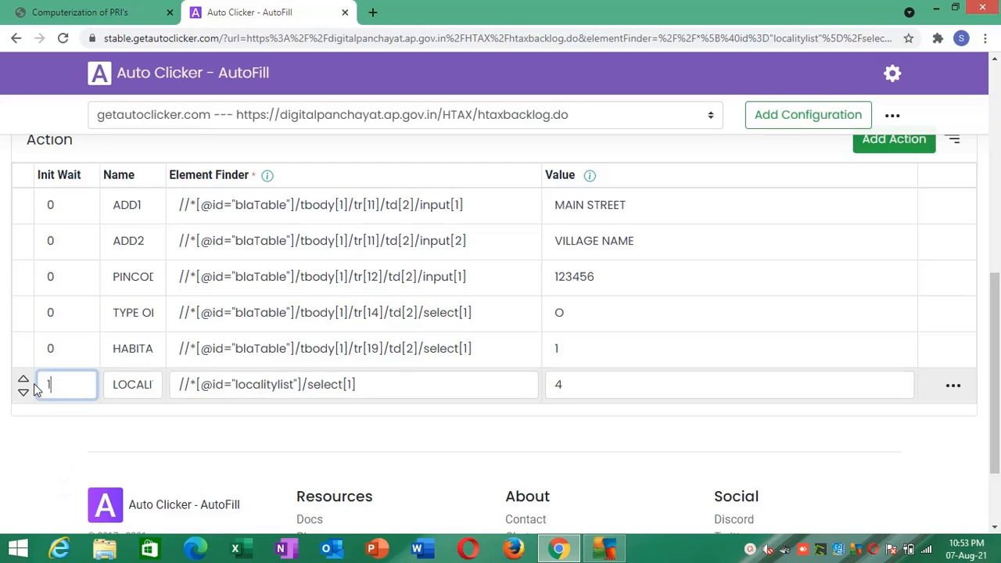
{"action": "left_click", "coordinate": [89, 446]}
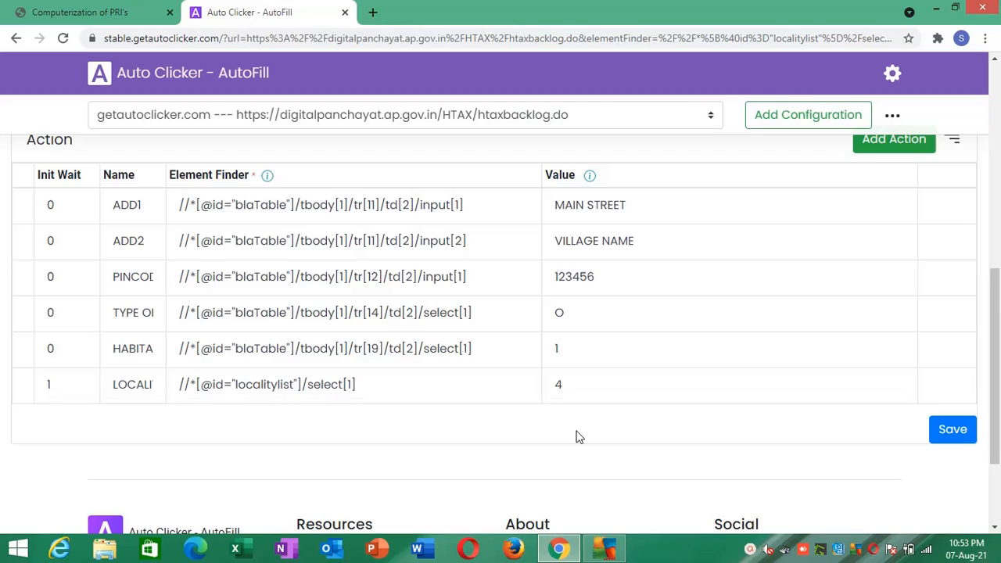
{"action": "left_click", "coordinate": [950, 432]}
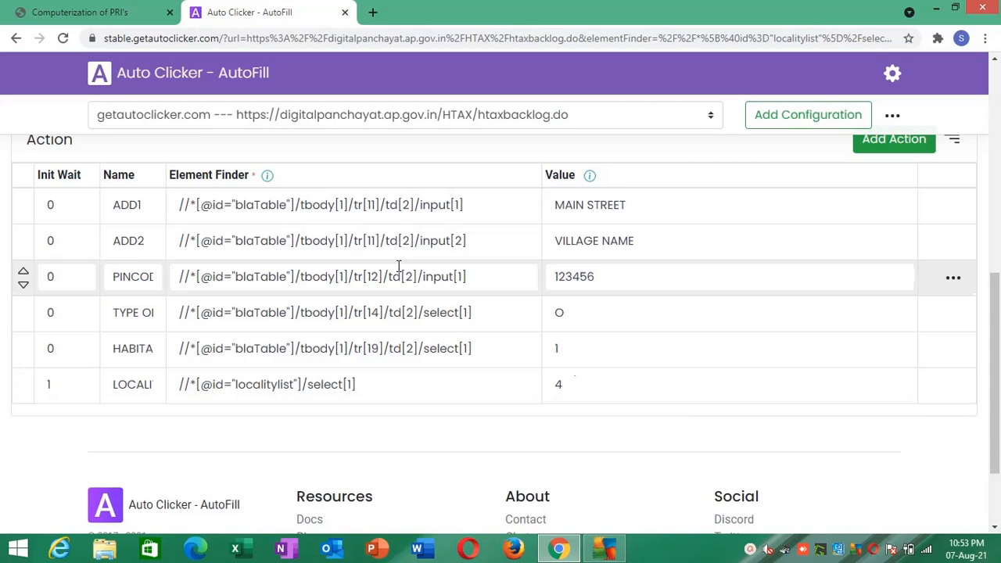
- Return to the house tax backlog form and reset Type Of Occupier to Select Type of Occupier
{"action": "left_click", "coordinate": [102, 10]}
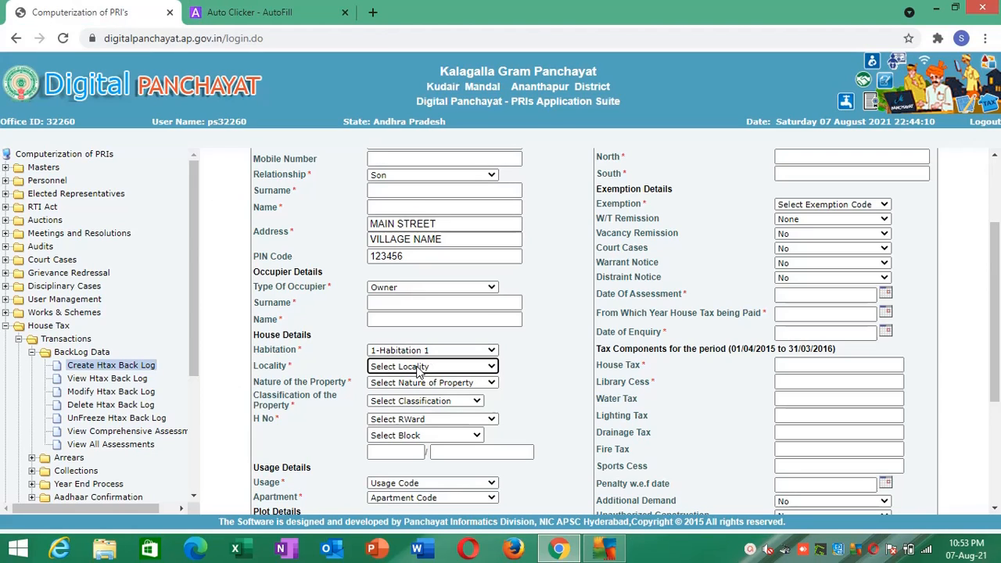
{"action": "left_click", "coordinate": [420, 296]}
{"action": "left_click", "coordinate": [408, 300]}
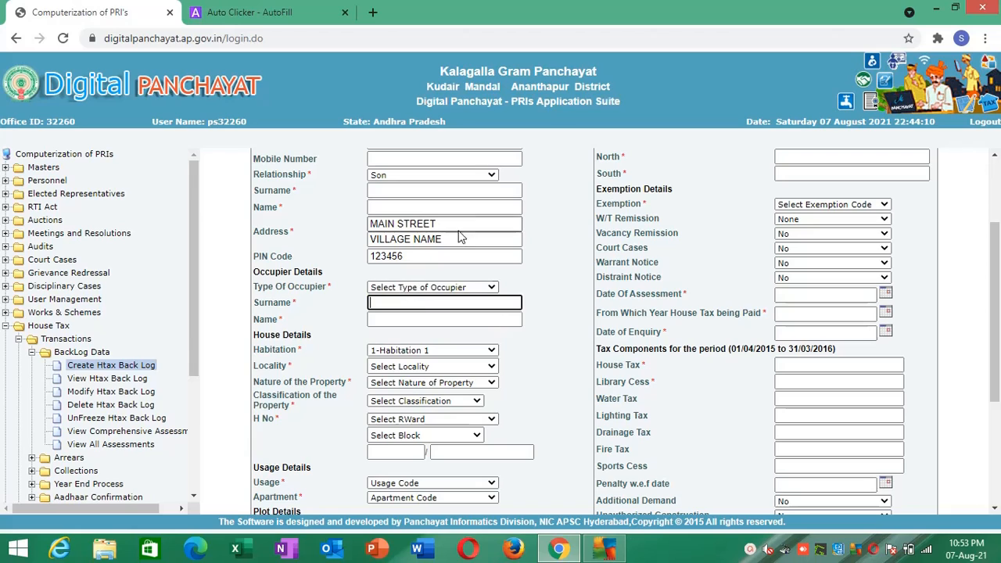
{"action": "left_click", "coordinate": [444, 207]}
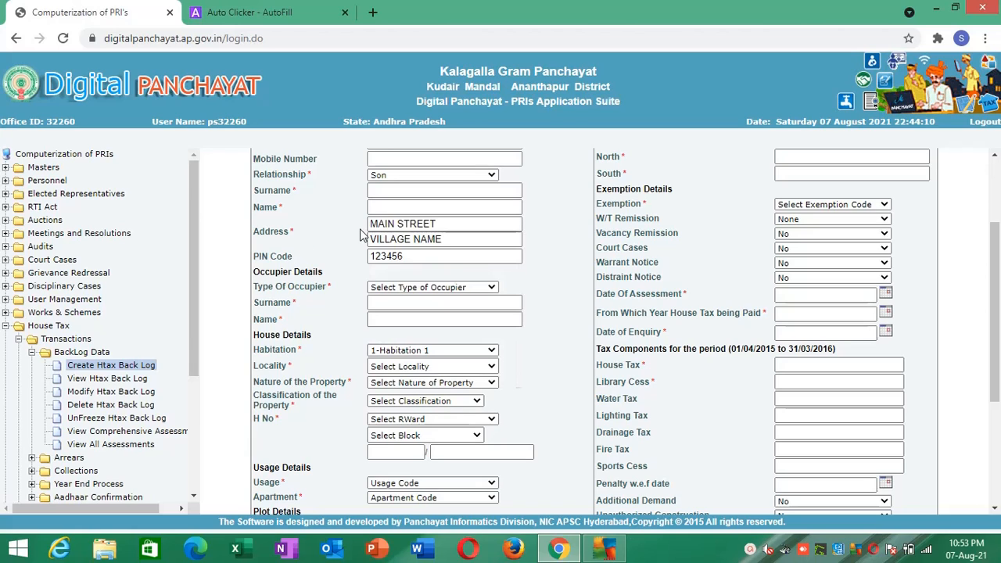
- Clear both Address lines and the PIN Code, and reset Habitation to Select Habitation
{"action": "left_click", "coordinate": [384, 224]}
{"action": "key", "text": "ctrl+a"}
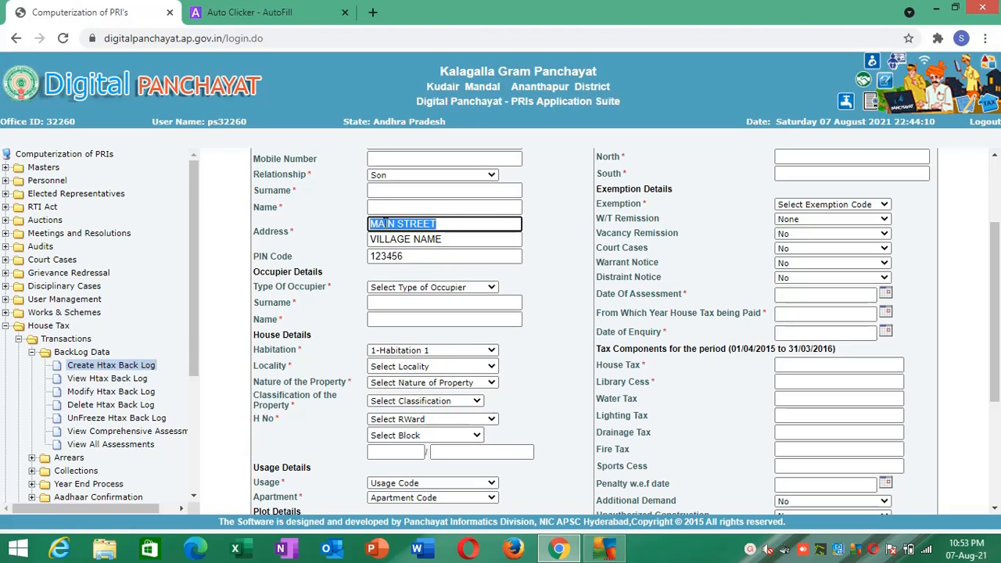
{"action": "key", "text": "BackSpace"}
{"action": "key", "text": "Tab"}
{"action": "key", "text": "BackSpace"}
{"action": "key", "text": "Tab"}
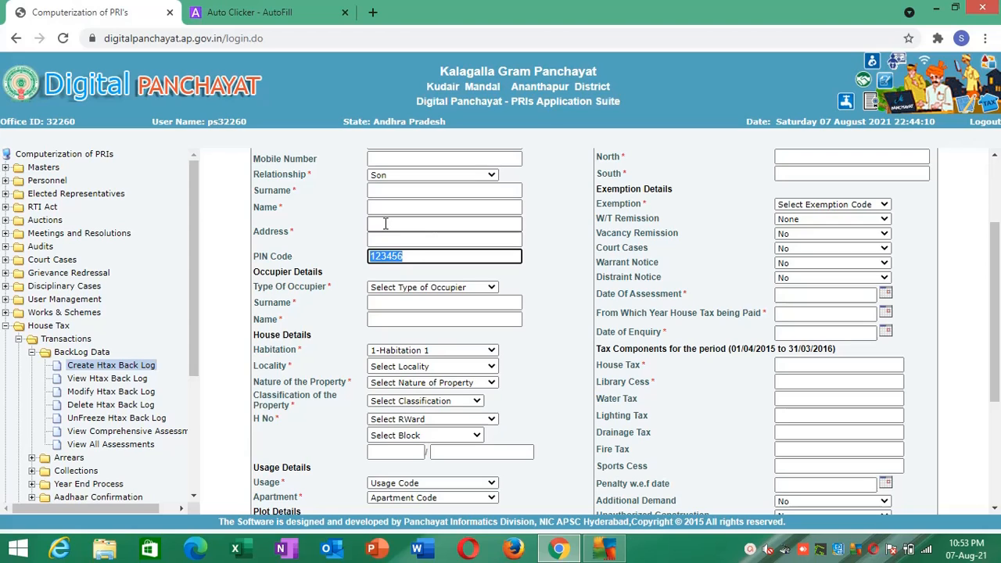
{"action": "key", "text": "BackSpace"}
{"action": "left_click", "coordinate": [381, 350]}
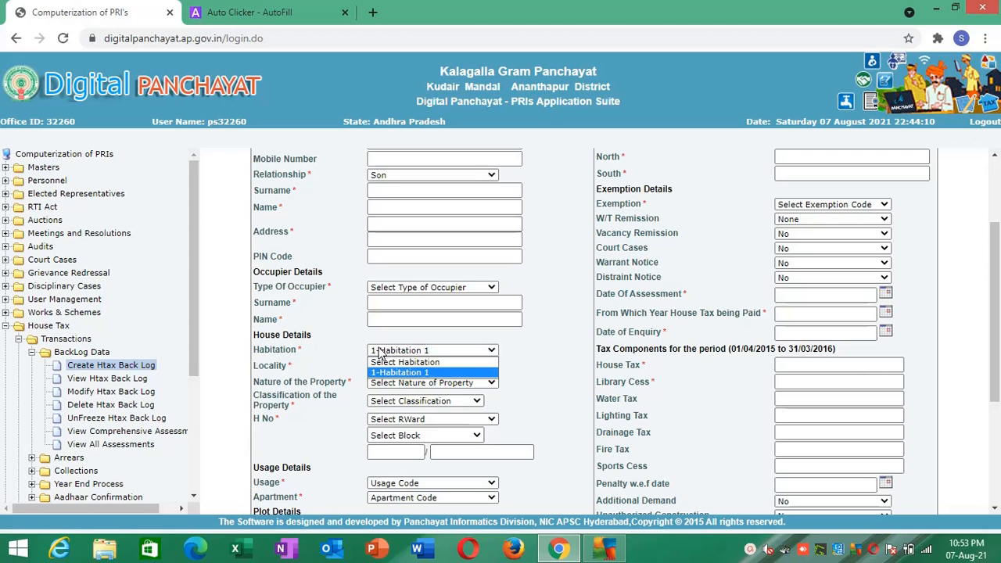
{"action": "left_click", "coordinate": [380, 363]}
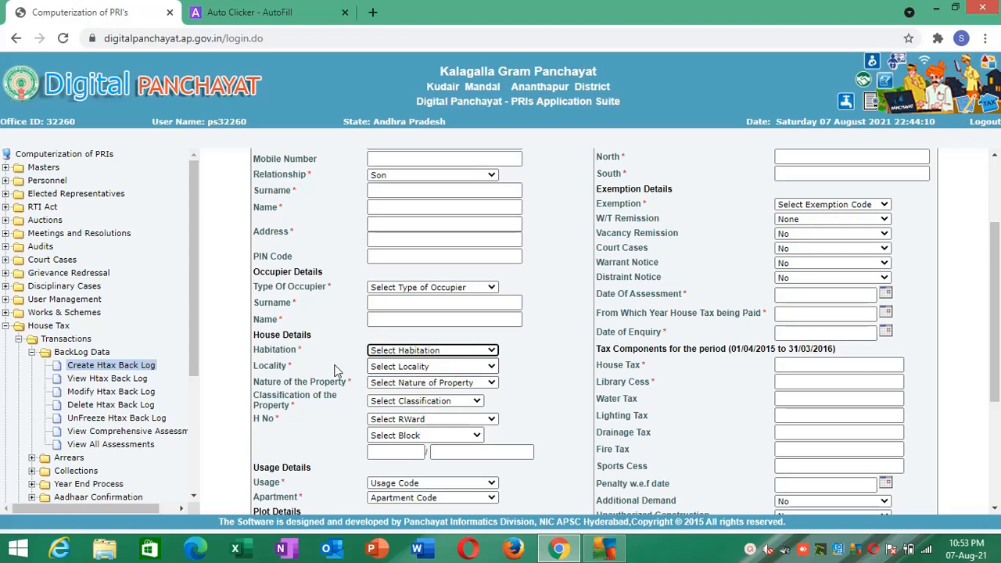
- Reload the form's frame to rerun the autofill and check the Habitation and Locality selections
{"action": "right_click", "coordinate": [241, 311]}
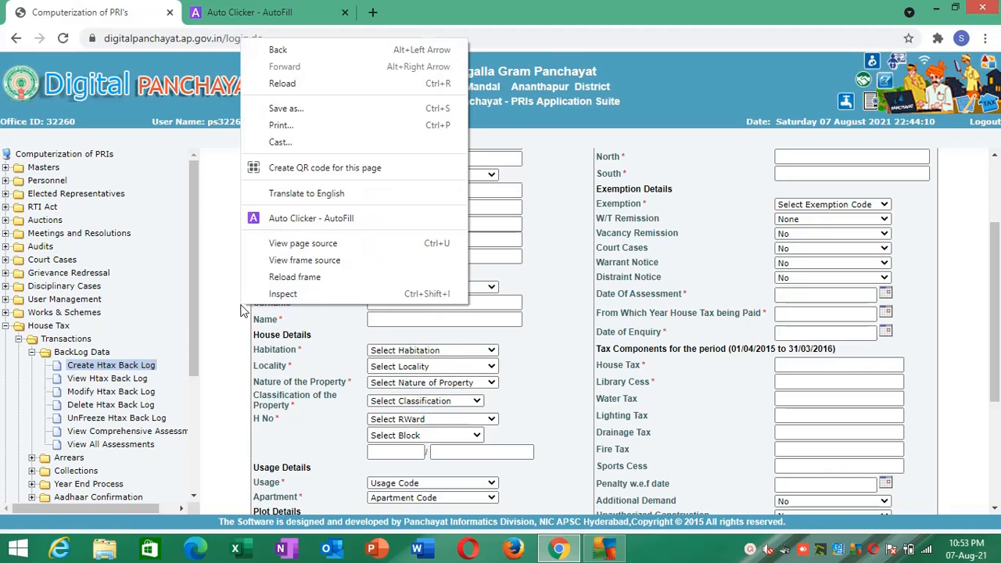
{"action": "left_click", "coordinate": [259, 279]}
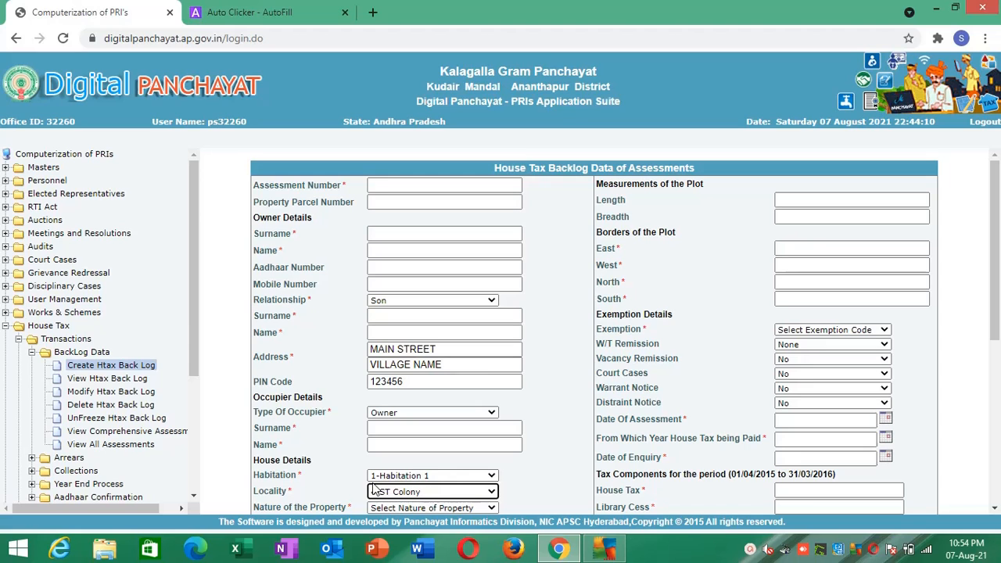
{"action": "left_click_drag", "start_coordinate": [995, 233], "coordinate": [994, 300]}
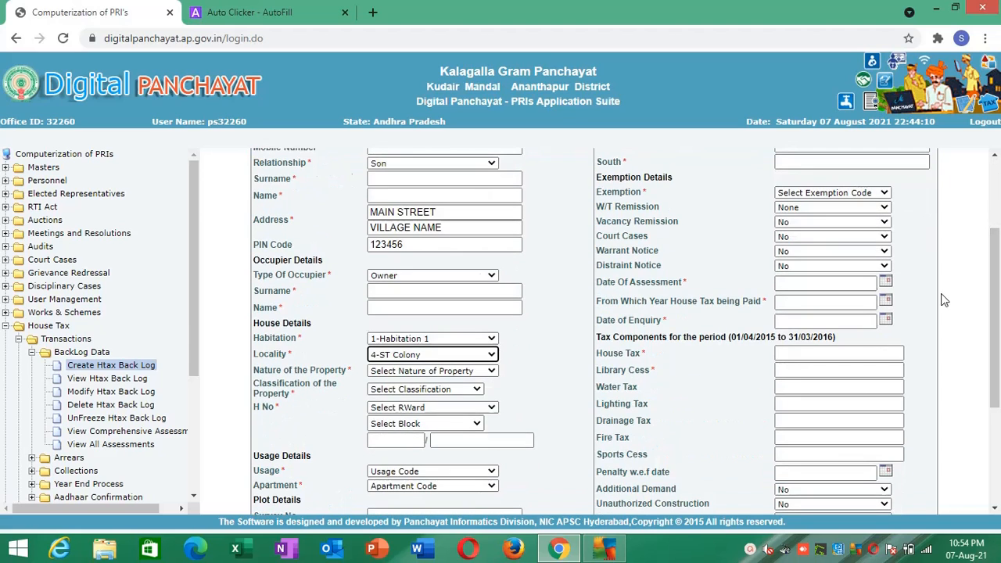
- Add the form's Nature of the Property list as a new Auto Clicker - AutoFill action
{"action": "left_click", "coordinate": [463, 376]}
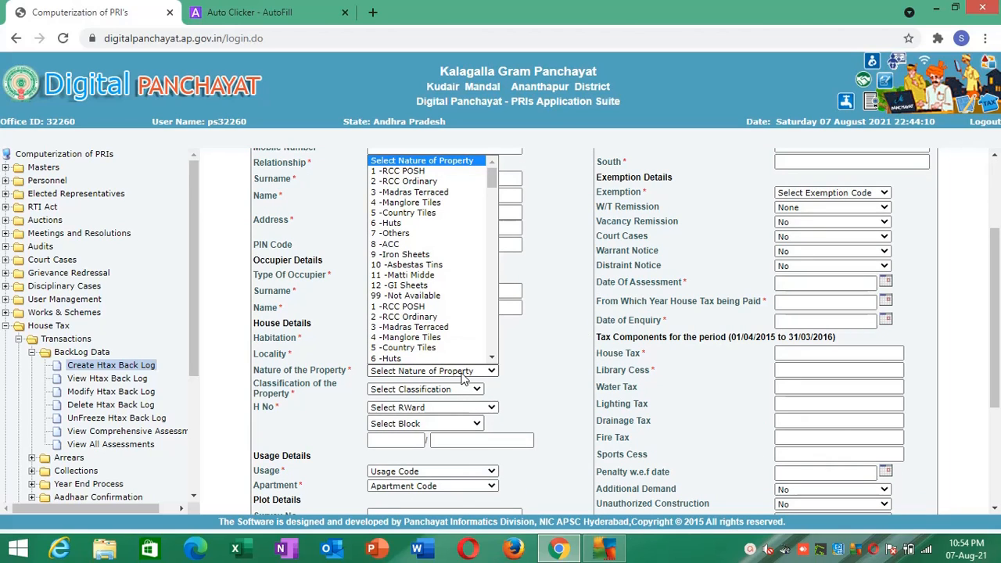
{"action": "right_click", "coordinate": [462, 377]}
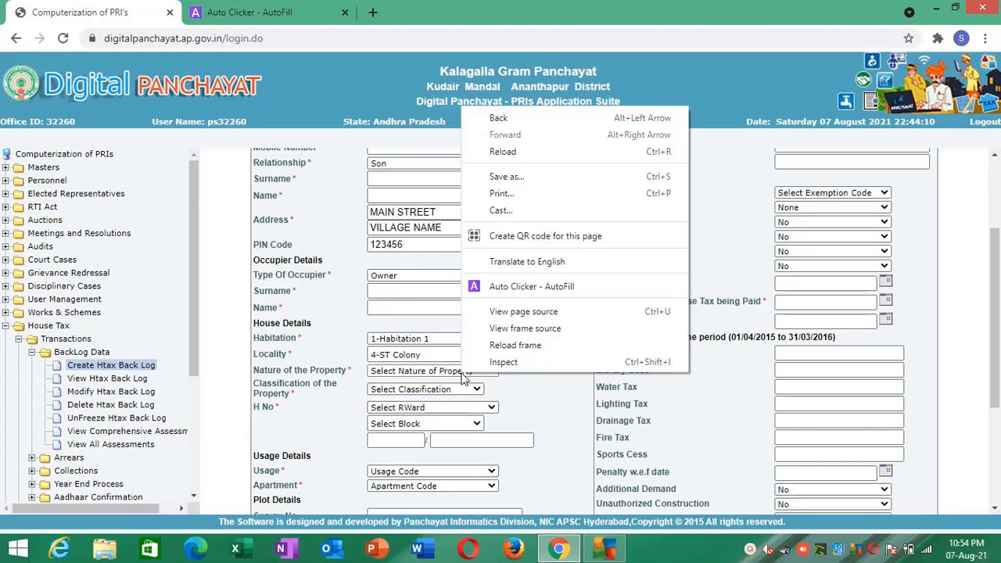
{"action": "left_click", "coordinate": [519, 288]}
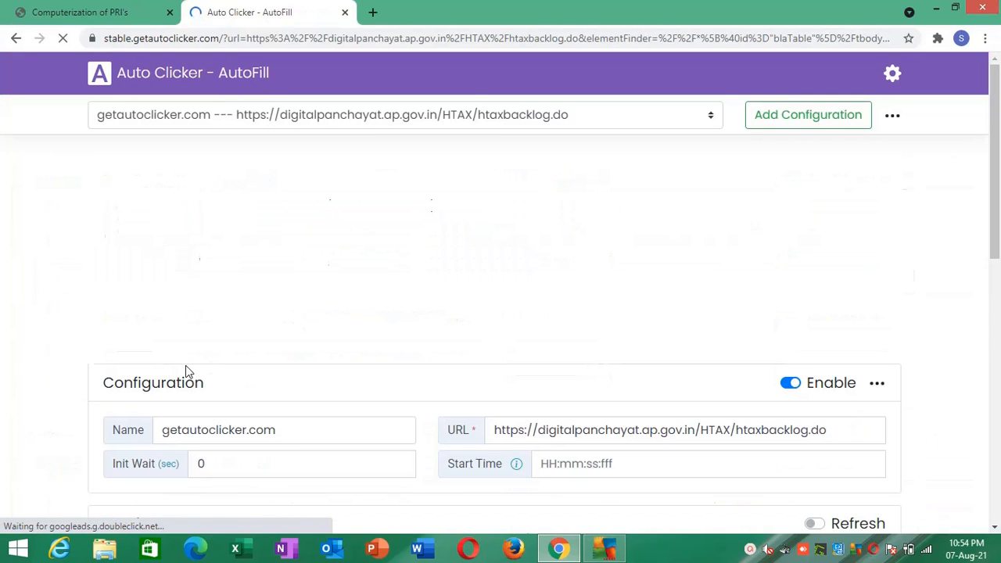
{"action": "left_click", "coordinate": [995, 351]}
{"action": "left_click_drag", "start_coordinate": [996, 351], "coordinate": [996, 412]}
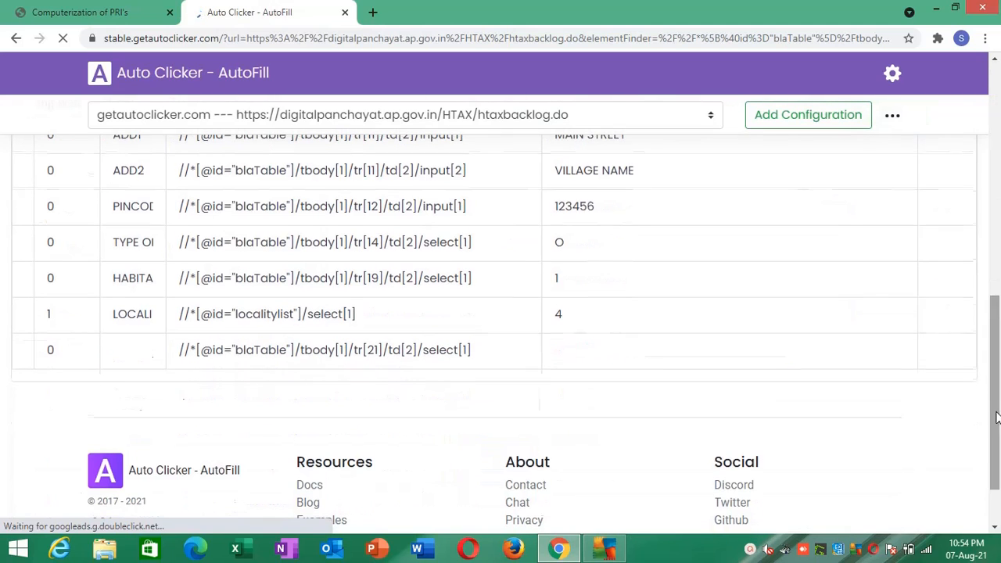
{"action": "left_click", "coordinate": [121, 359]}
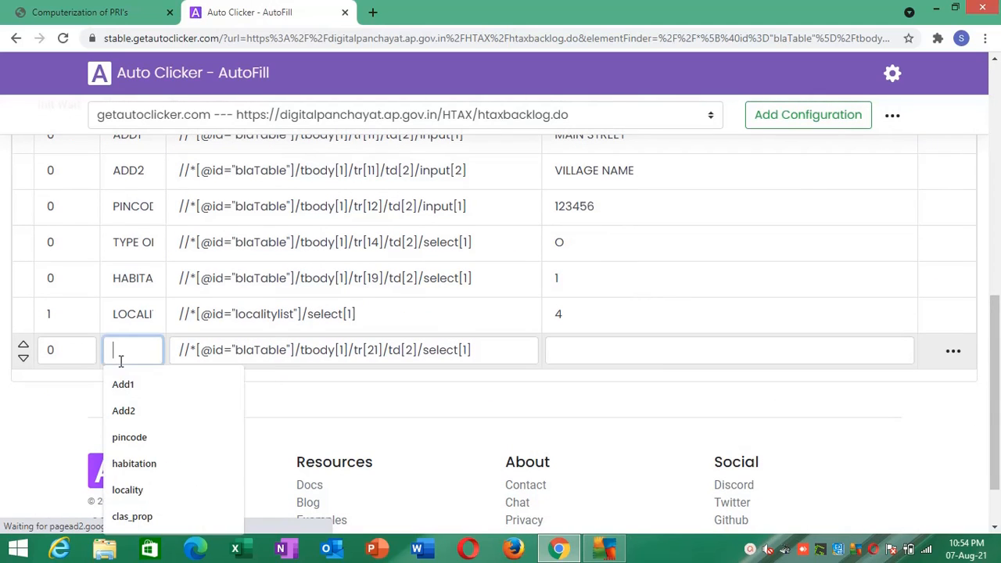
{"action": "type", "text": "TYPE OF "}
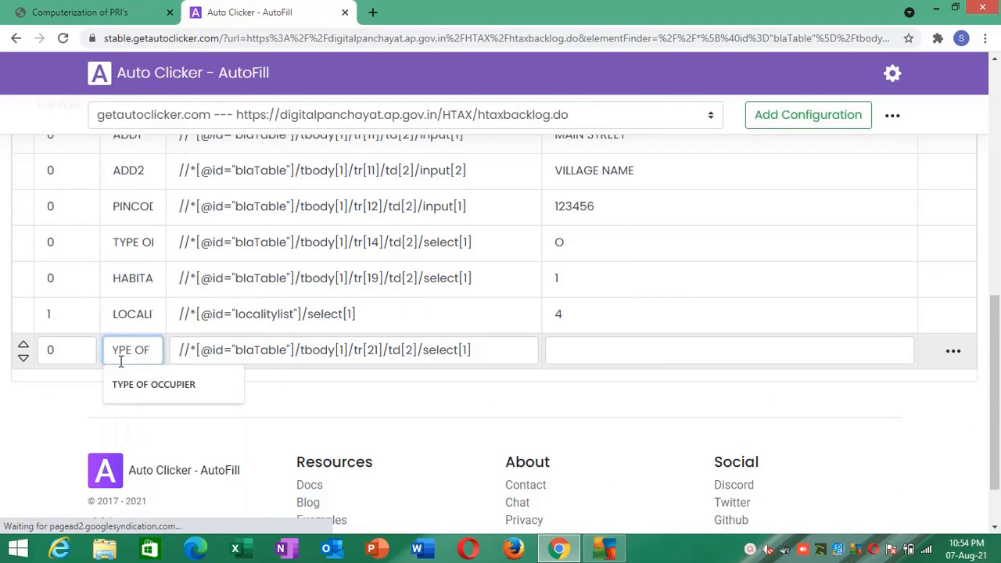
{"action": "type", "text": "POR"}
{"action": "key", "text": "BackSpace"}
{"action": "key", "text": "BackSpace"}
{"action": "type", "text": "R"}
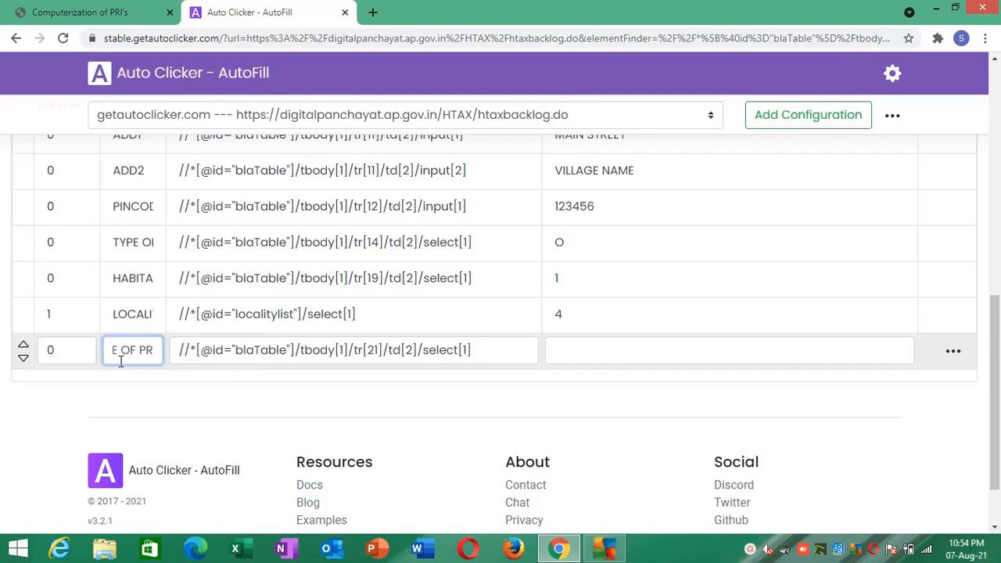
- Check the field's label on the backlog form and name the new AutoFill action NATURE OF PROPERTY
{"action": "left_click", "coordinate": [21, 10]}
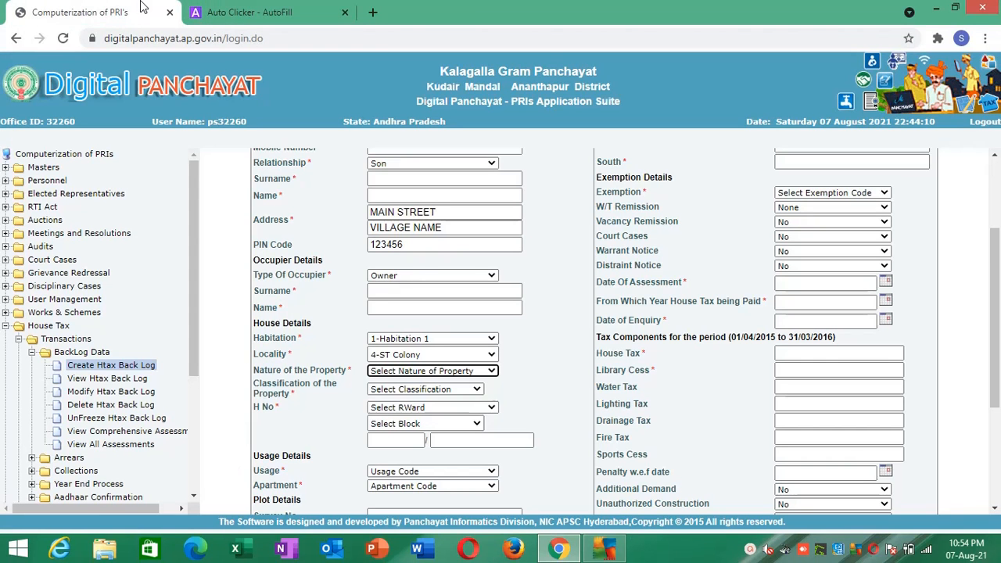
{"action": "left_click", "coordinate": [214, 7]}
{"action": "key", "text": "ctrl+a"}
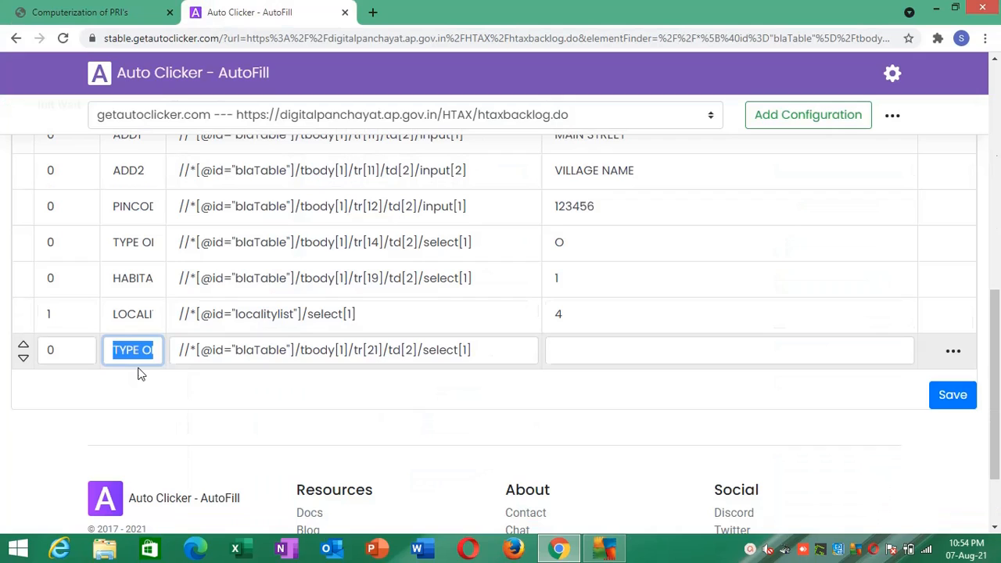
{"action": "type", "text": "NATURE OF P"}
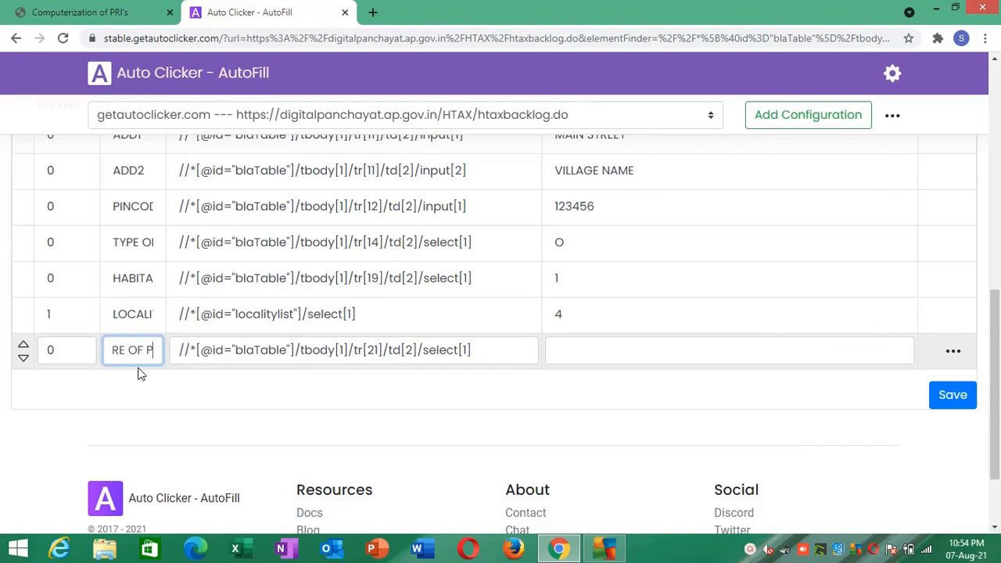
{"action": "type", "text": "ROPERTY"}
{"action": "left_click", "coordinate": [190, 405]}
- Look up the RCC Ordinary option's number on the form, set the NATURE OF PROPERTY action's Value to 2 and save the actions
{"action": "left_click", "coordinate": [594, 351]}
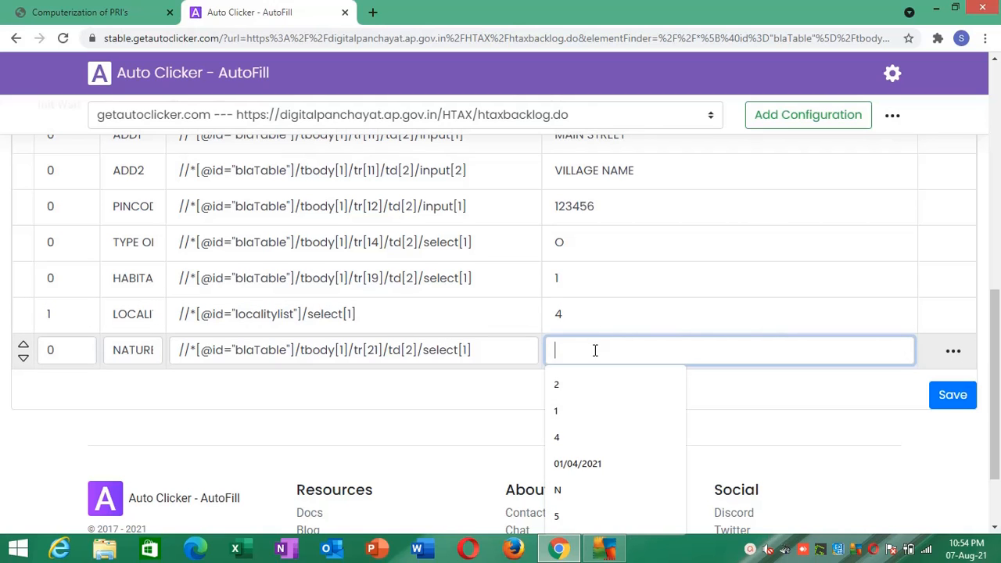
{"action": "left_click", "coordinate": [80, 11]}
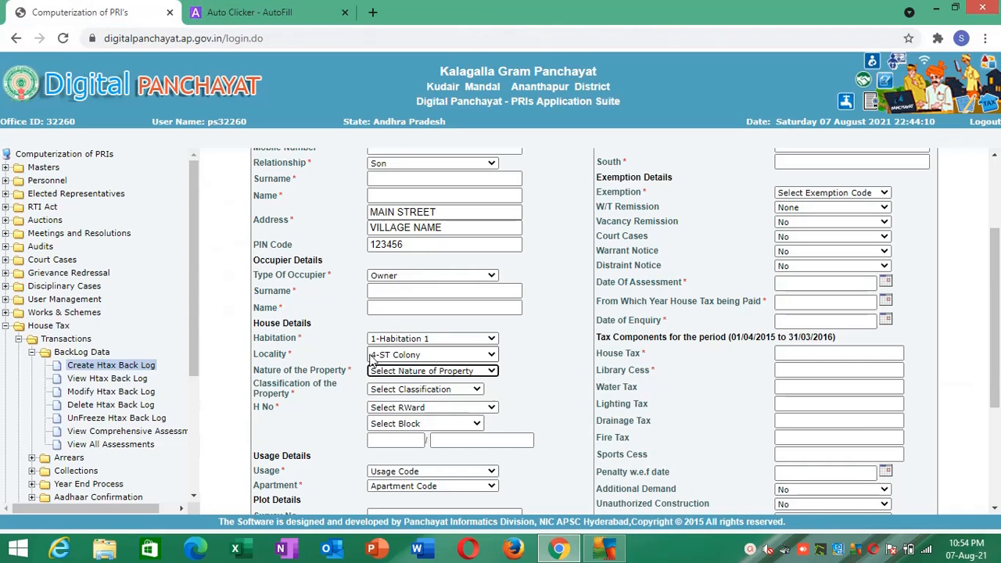
{"action": "left_click", "coordinate": [393, 371]}
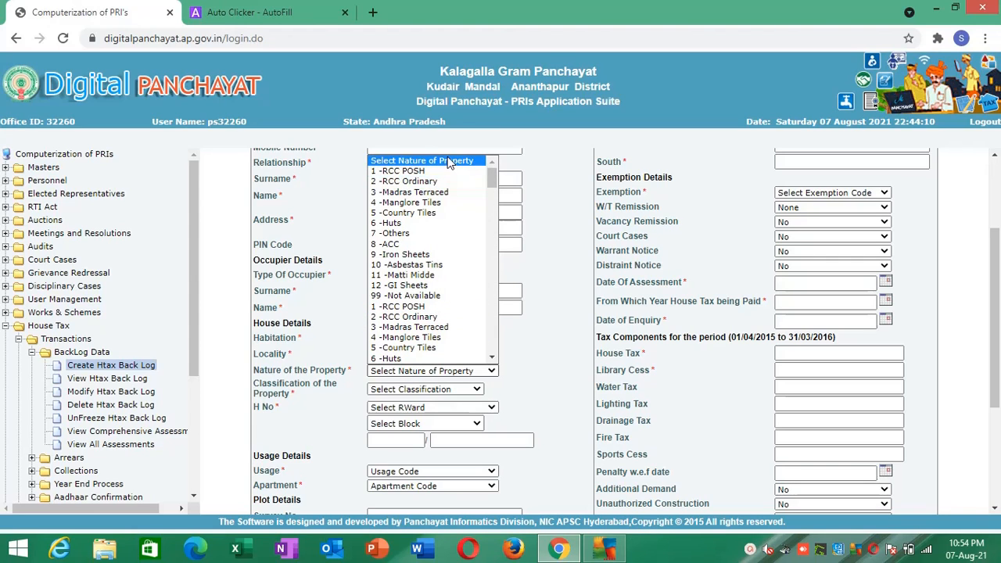
{"action": "left_click", "coordinate": [436, 182]}
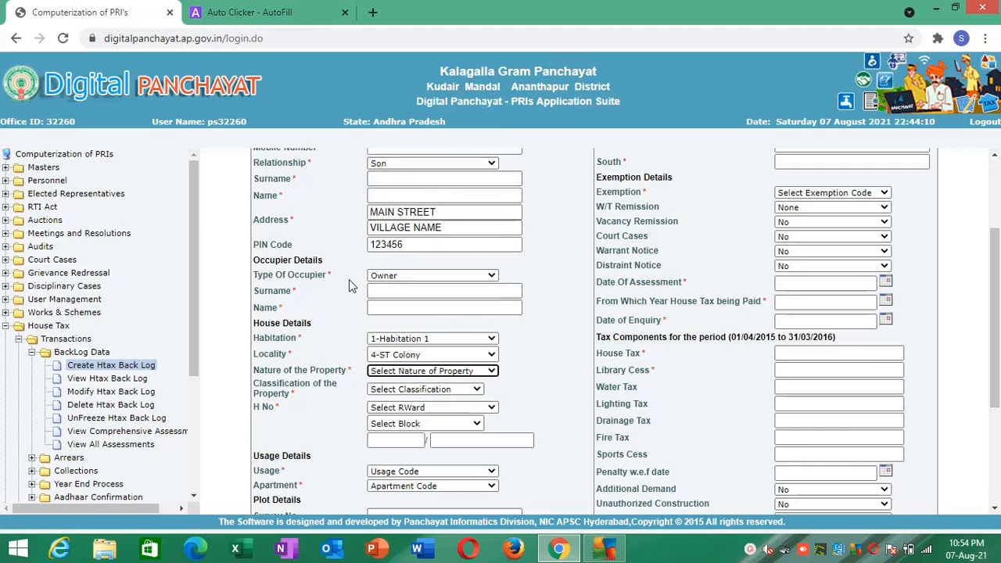
{"action": "left_click", "coordinate": [289, 12]}
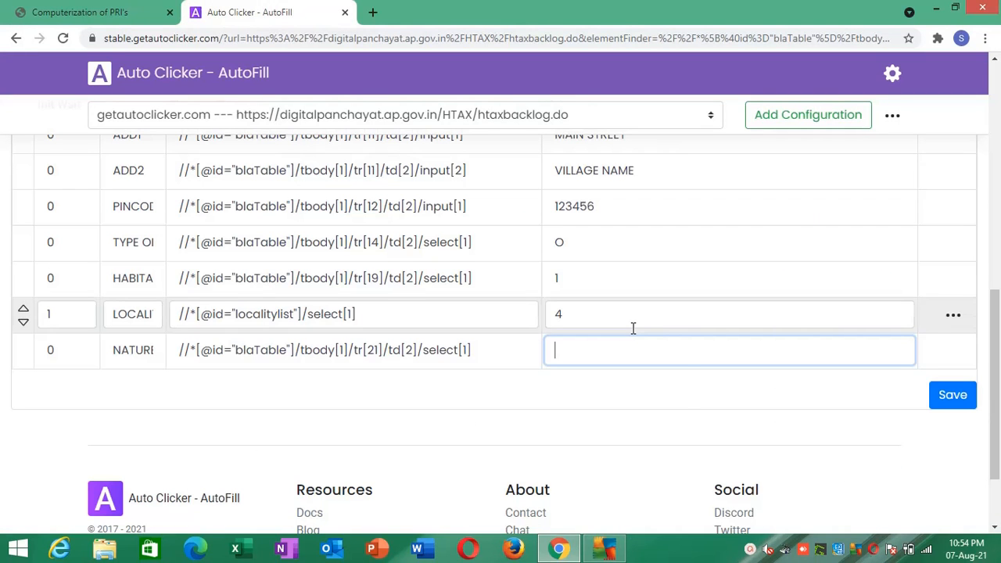
{"action": "type", "text": "2"}
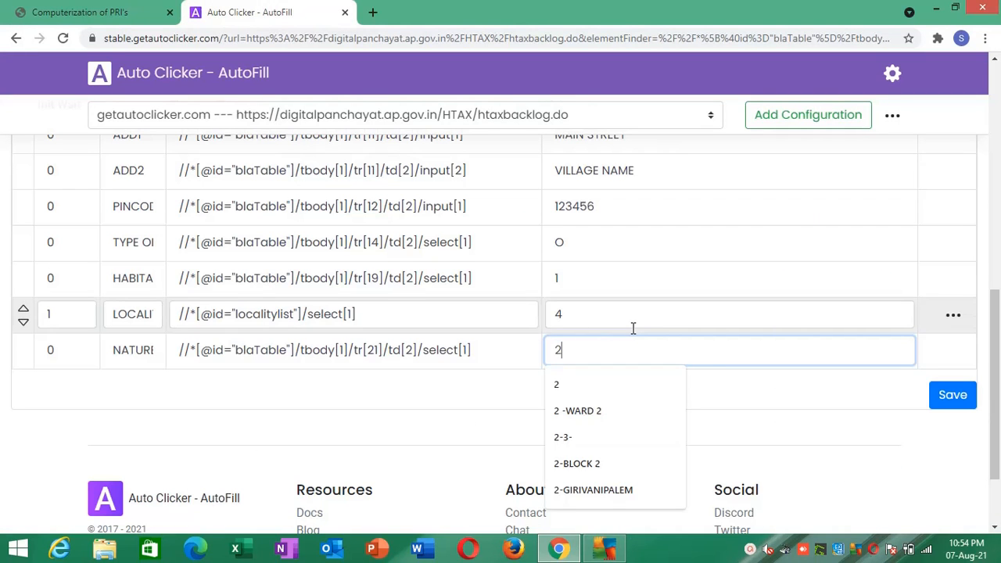
{"action": "left_click", "coordinate": [947, 398]}
- Return to the backlog form and add its Classification of the Property list as a new AutoFill action
{"action": "left_click", "coordinate": [78, 12]}
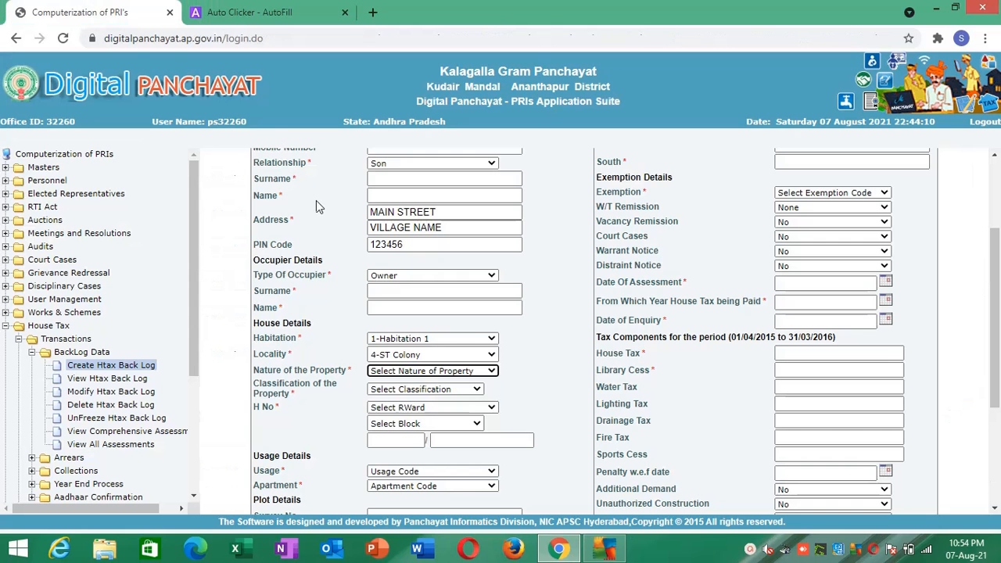
{"action": "right_click", "coordinate": [425, 395]}
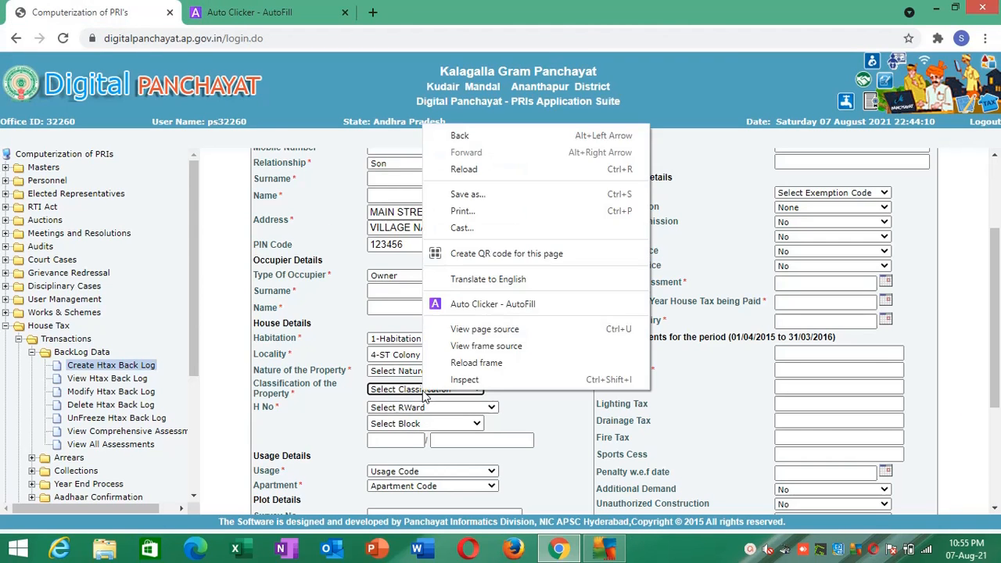
{"action": "left_click", "coordinate": [465, 305]}
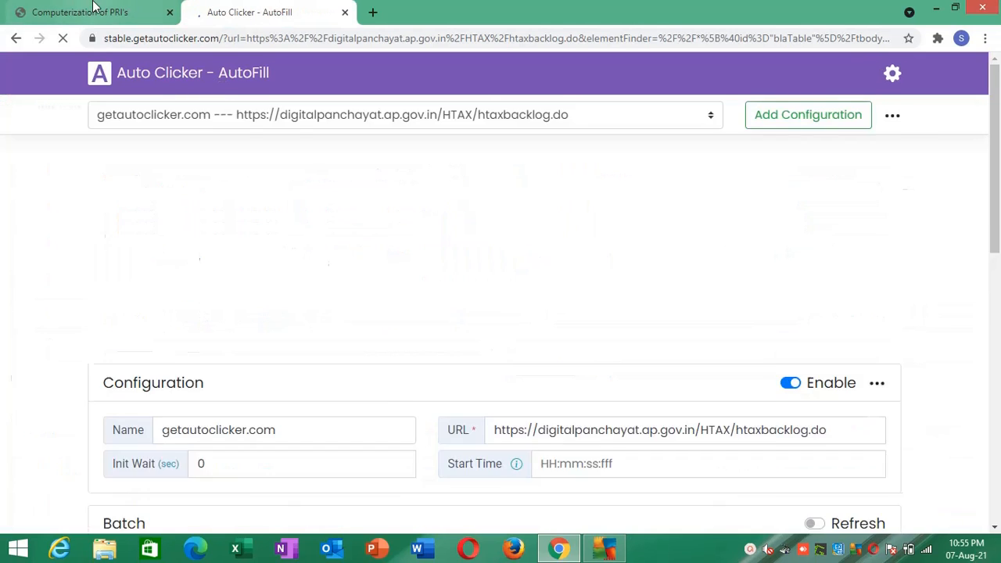
- Check the option numbers in the form's Classification of the Property list and return to the AutoFill configuration
{"action": "left_click", "coordinate": [93, 6]}
{"action": "left_click", "coordinate": [381, 394]}
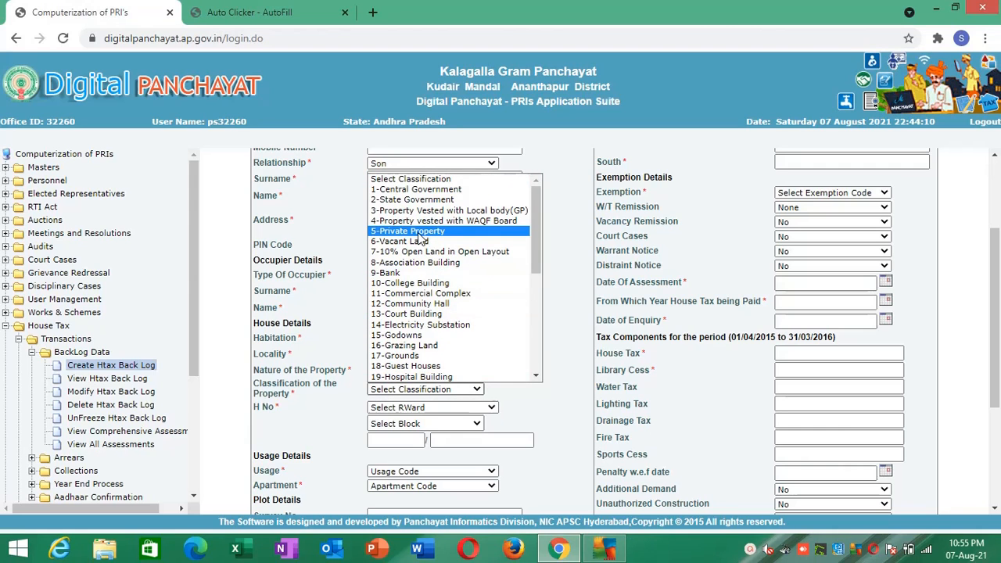
{"action": "left_click", "coordinate": [297, 11]}
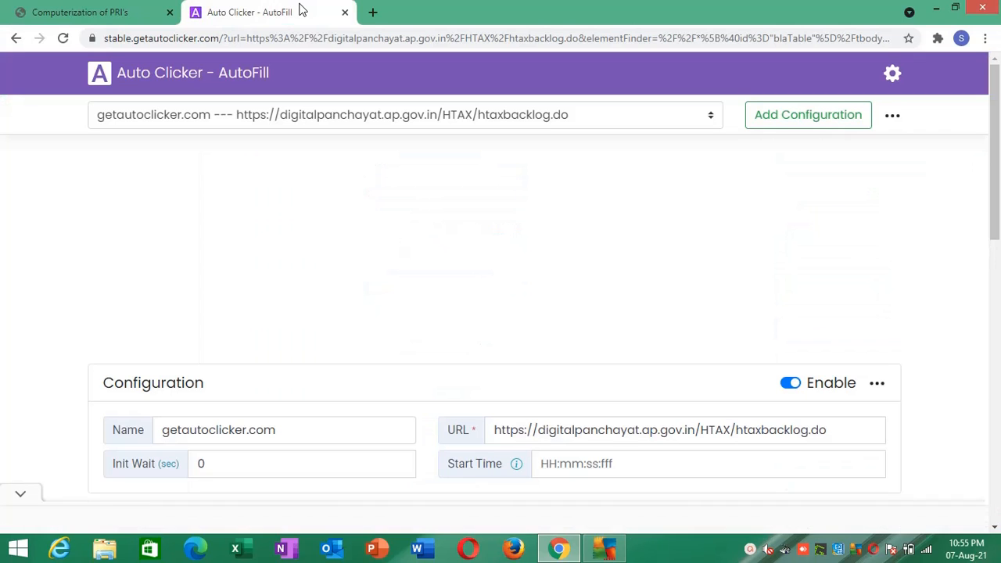
- Name the new AutoFill action for the Classification of the Property list CLASSIFICATION OF PROPERTY
{"action": "scroll", "coordinate": [587, 274], "scroll_direction": "down", "scroll_amount": 15}
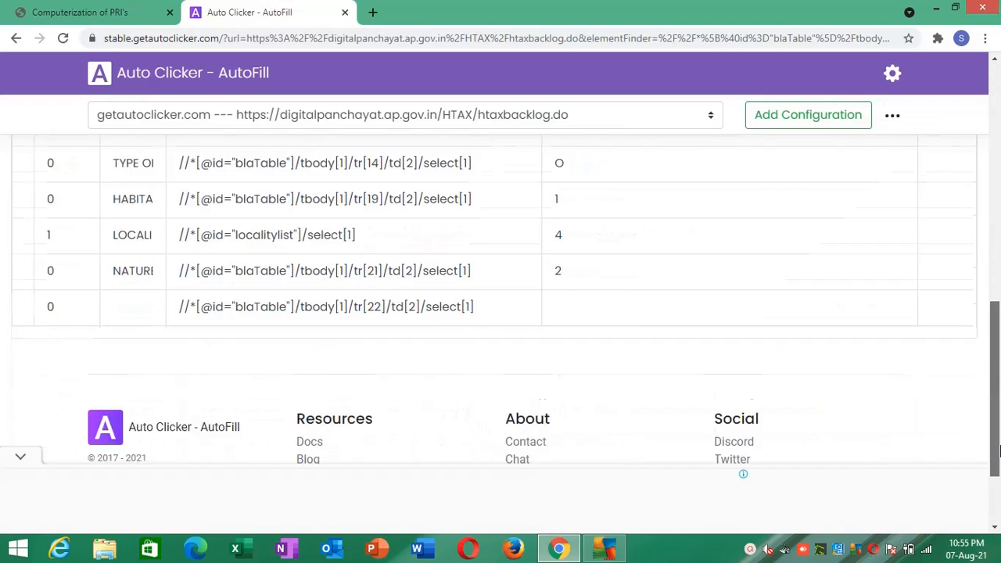
{"action": "mouse_move", "coordinate": [244, 281]}
{"action": "left_click", "coordinate": [146, 262]}
{"action": "type", "text": "C"}
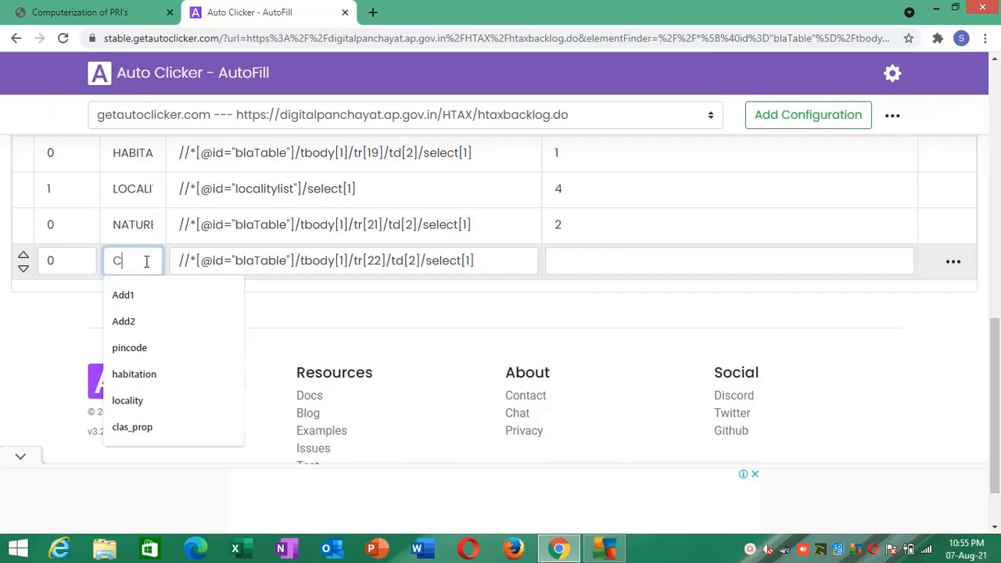
{"action": "type", "text": "LASSI"}
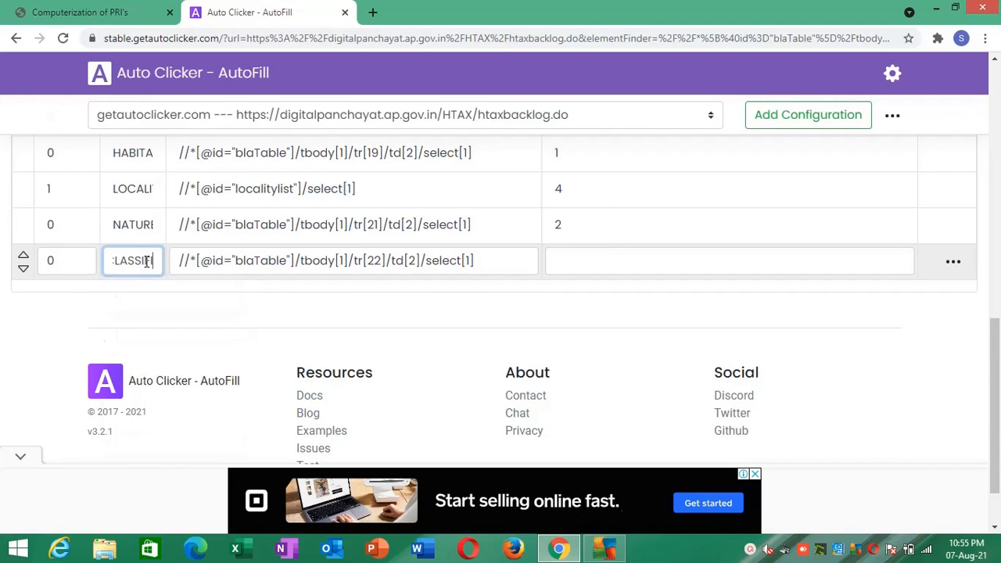
{"action": "type", "text": "FICATION OF POR"}
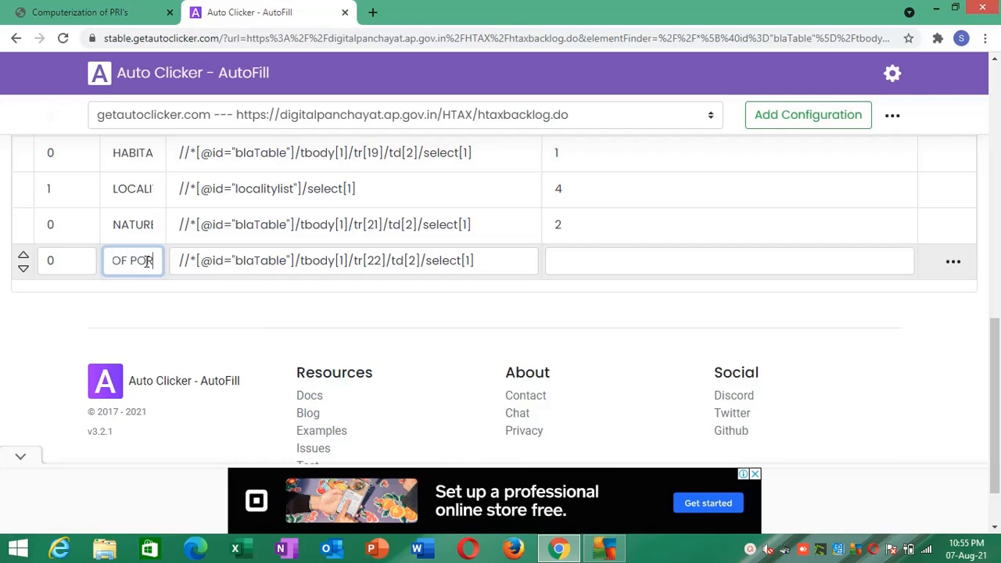
{"action": "key", "text": "BackSpace"}
{"action": "key", "text": "BackSpace"}
{"action": "type", "text": "ROPERTY"}
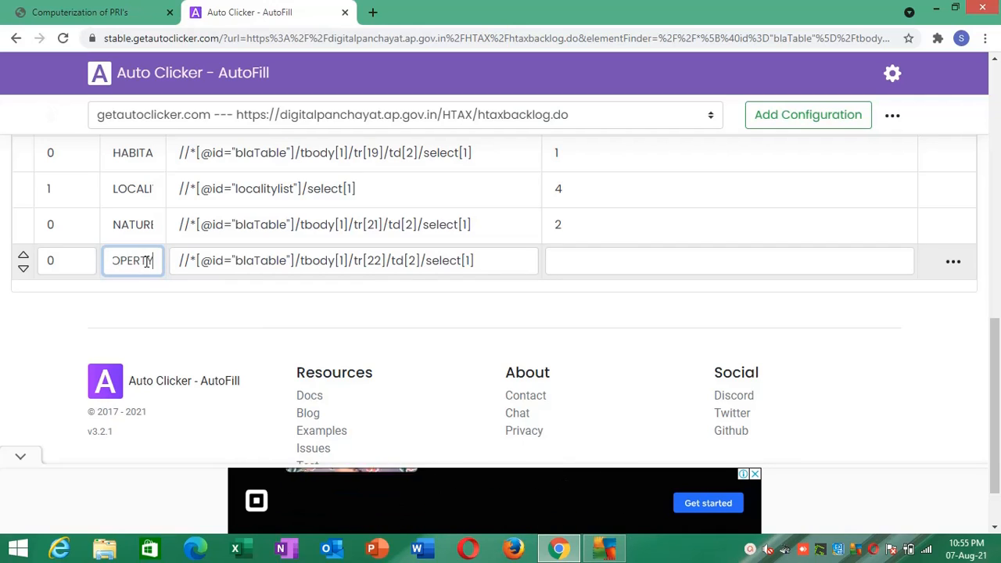
- Set the CLASSIFICATION OF PROPERTY action's Value to 5 and save the actions
{"action": "left_click", "coordinate": [564, 261]}
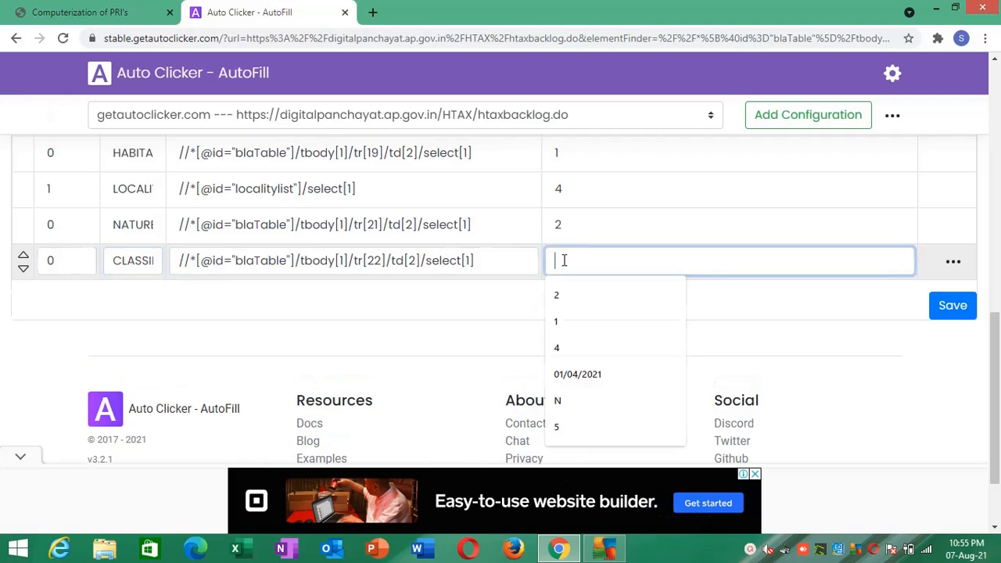
{"action": "type", "text": "5"}
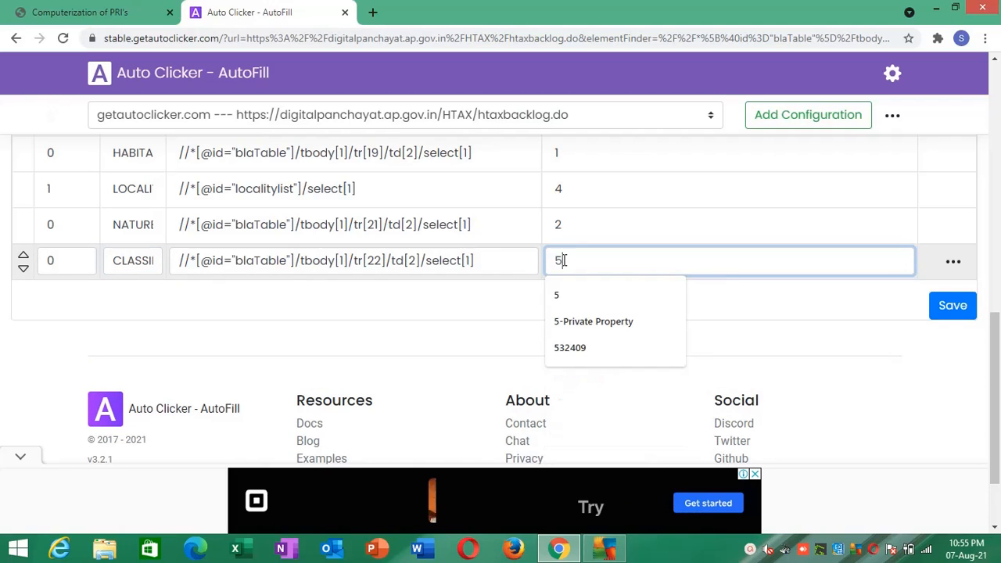
{"action": "left_click", "coordinate": [846, 300]}
{"action": "left_click", "coordinate": [944, 303]}
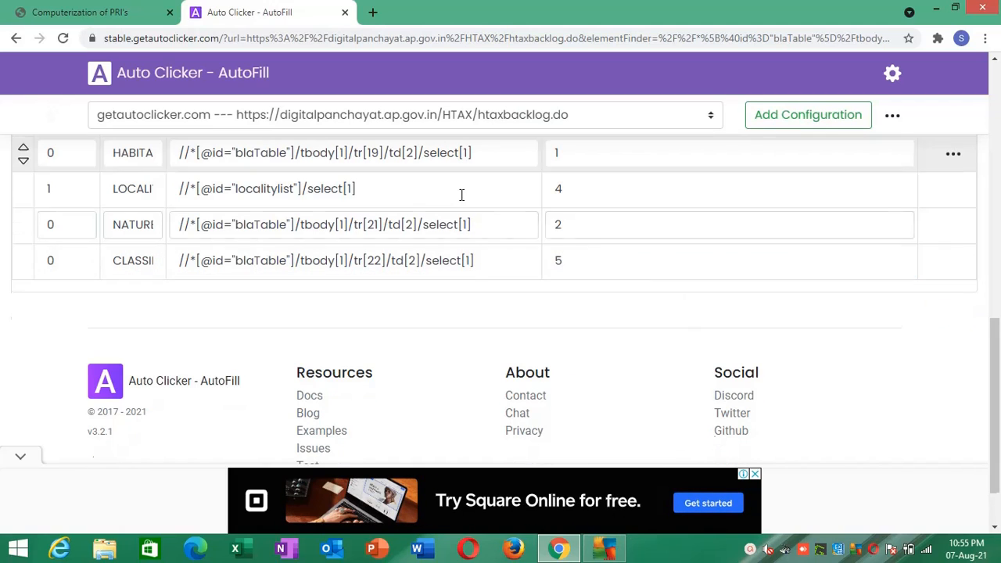
- Return to the backlog form, pick 3 -ward 3 from the H No ward list and check its block options
{"action": "left_click", "coordinate": [119, 9]}
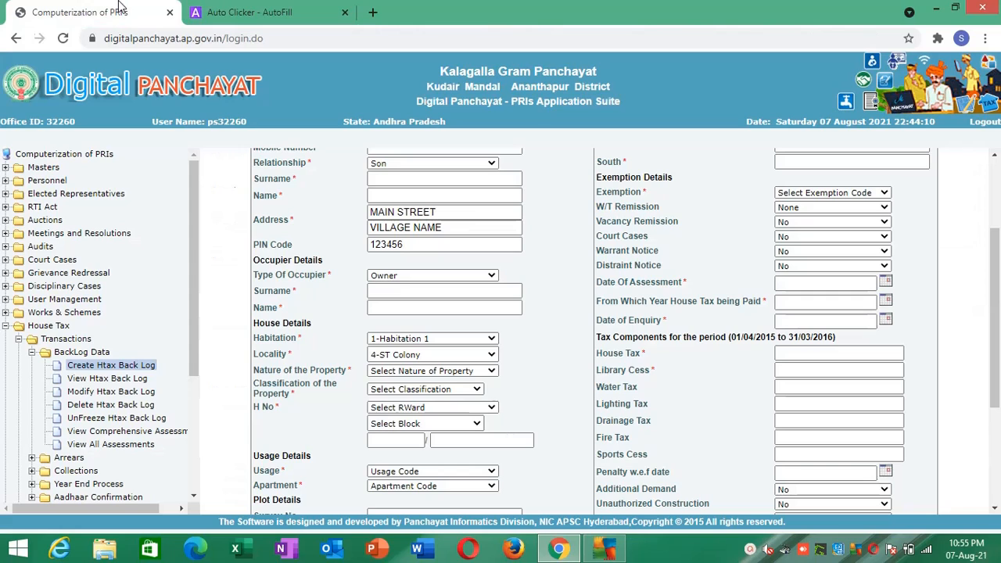
{"action": "left_click", "coordinate": [415, 407]}
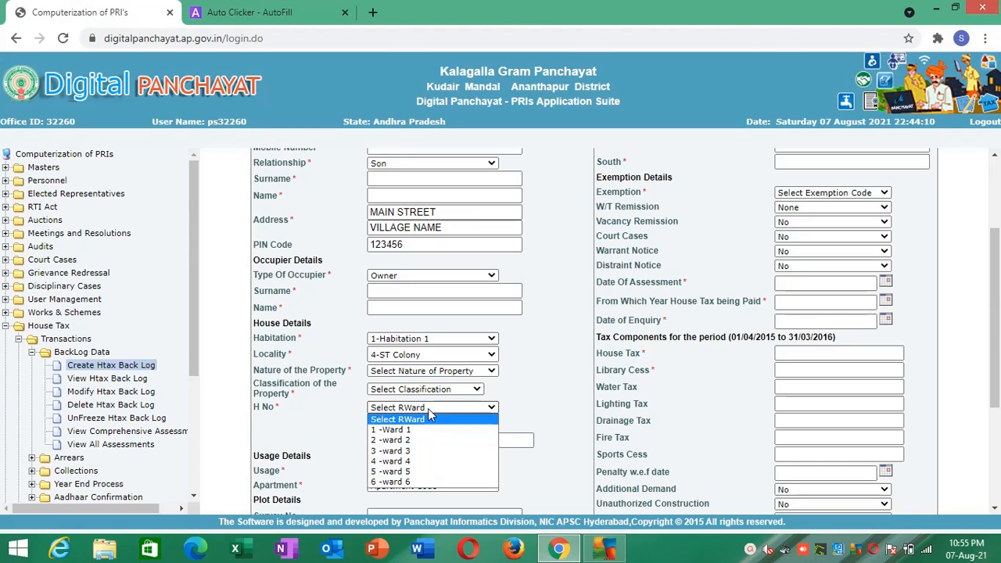
{"action": "left_click", "coordinate": [428, 409]}
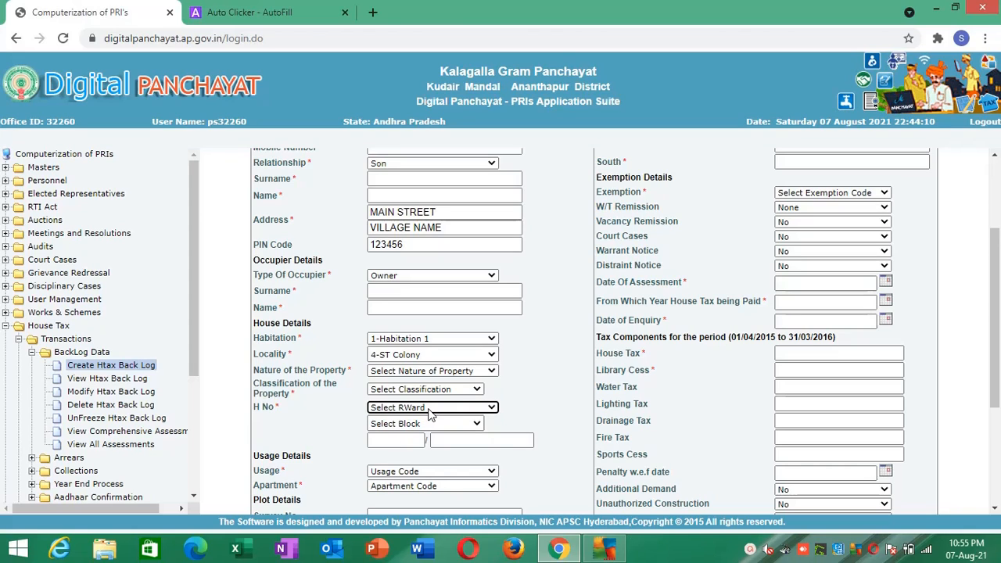
{"action": "right_click", "coordinate": [429, 414]}
{"action": "left_click", "coordinate": [430, 411]}
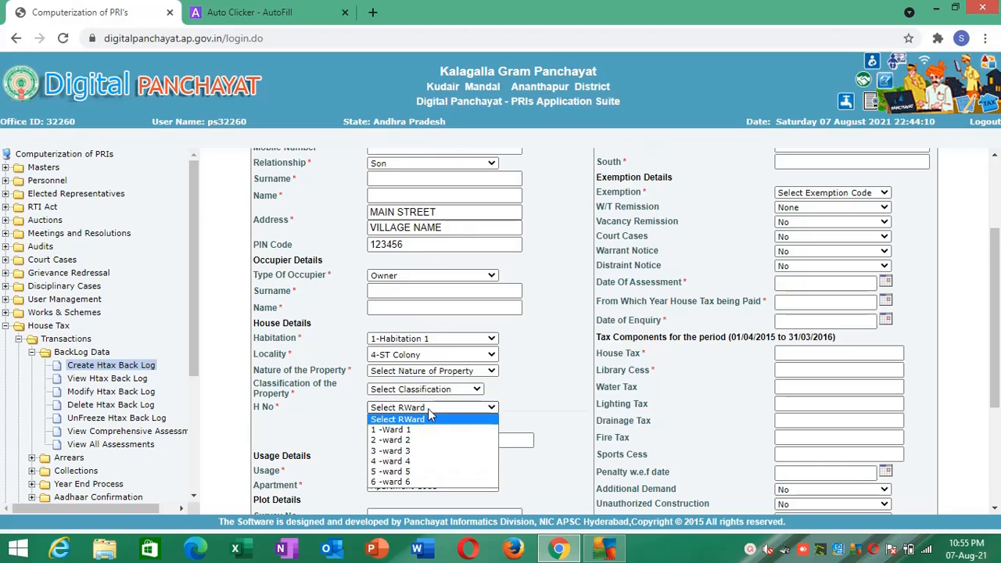
{"action": "left_click", "coordinate": [419, 446]}
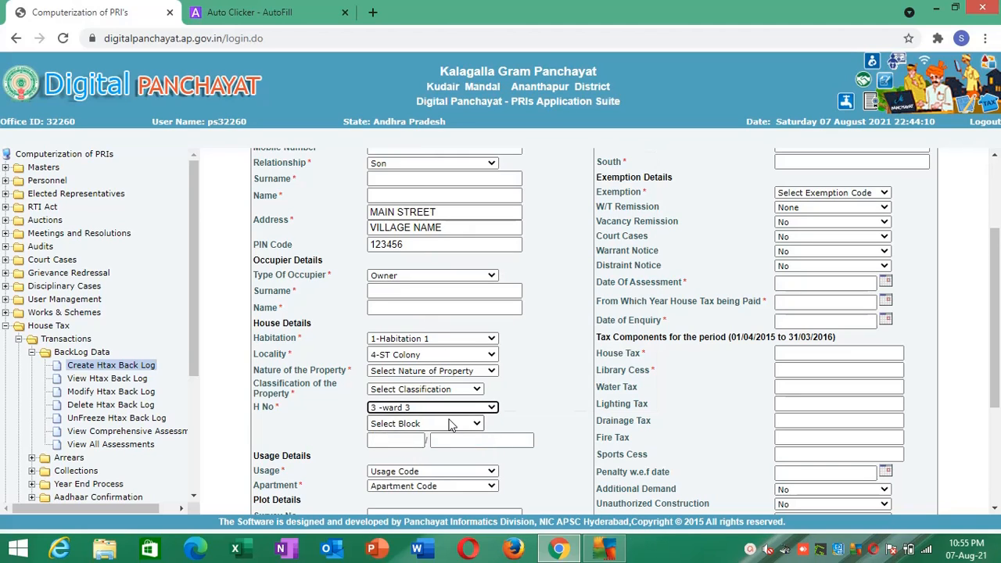
{"action": "left_click", "coordinate": [451, 423]}
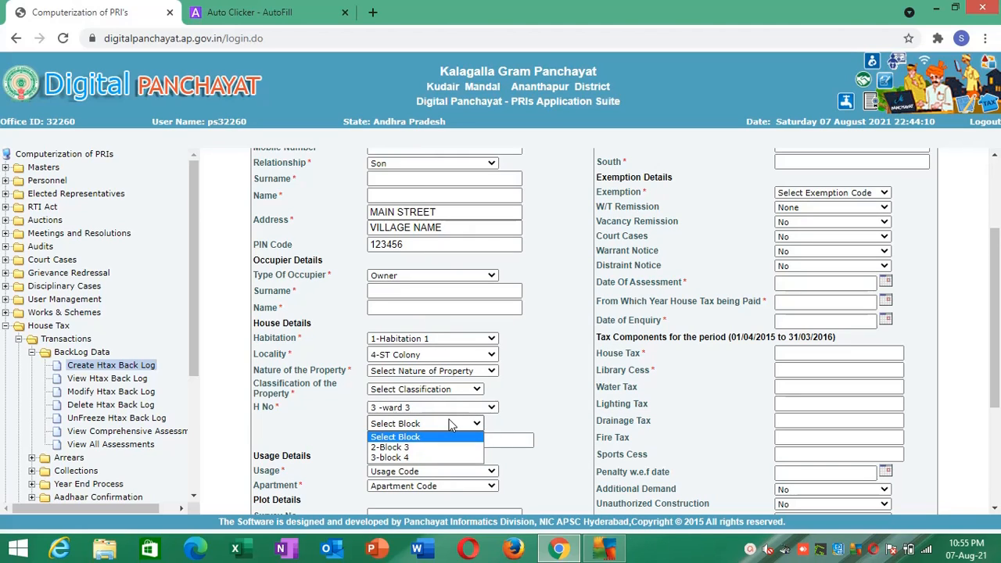
- Switch the H No ward to 4 -ward 4 and then 6 -ward 6, checking the block options for each
{"action": "left_click", "coordinate": [458, 408]}
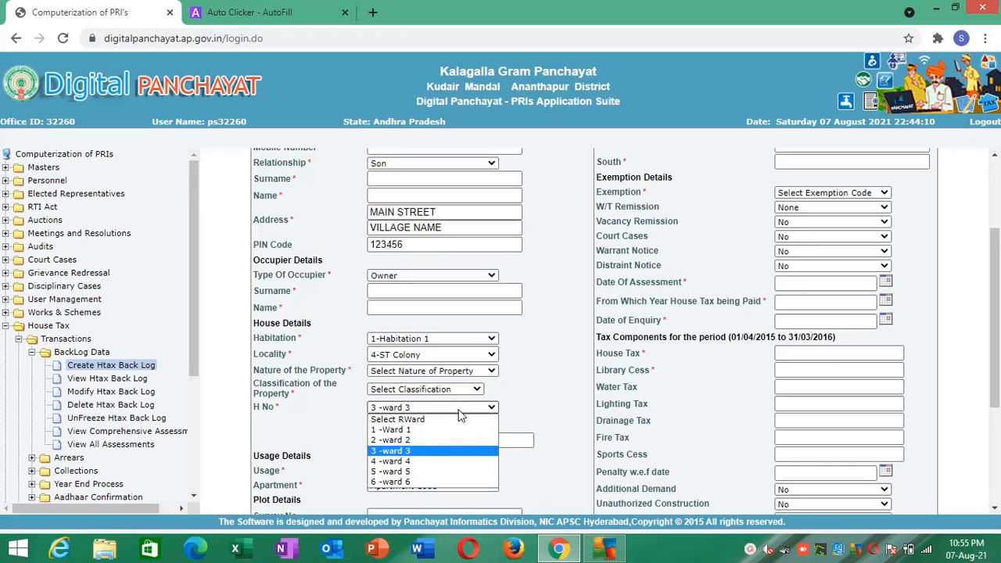
{"action": "left_click", "coordinate": [430, 461]}
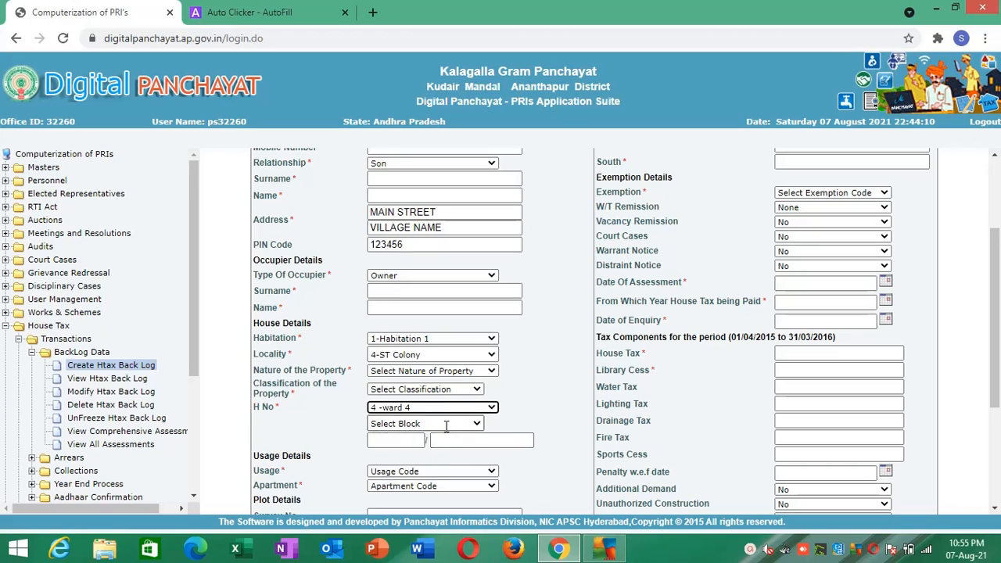
{"action": "left_click", "coordinate": [445, 425]}
{"action": "left_click", "coordinate": [448, 432]}
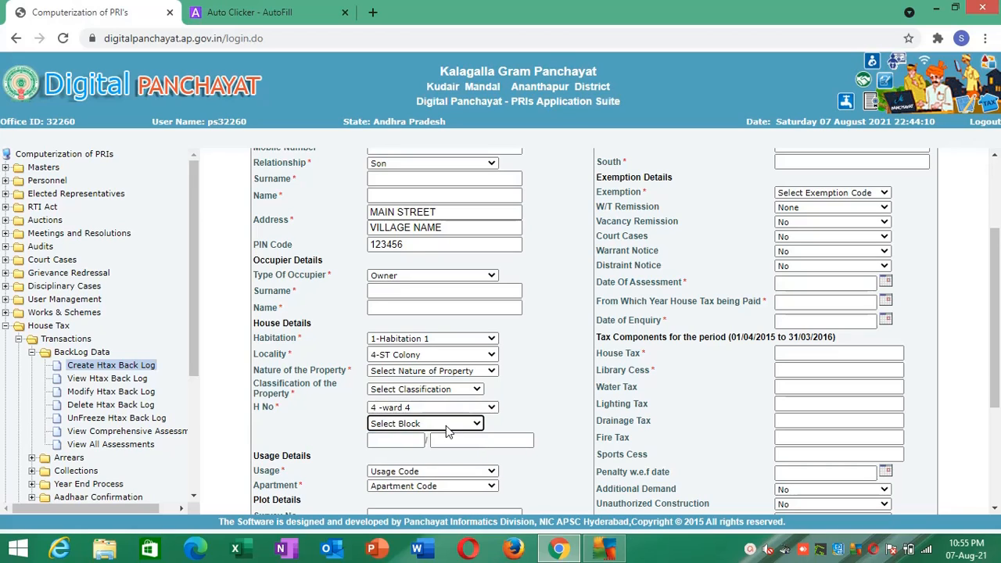
{"action": "left_click", "coordinate": [476, 411]}
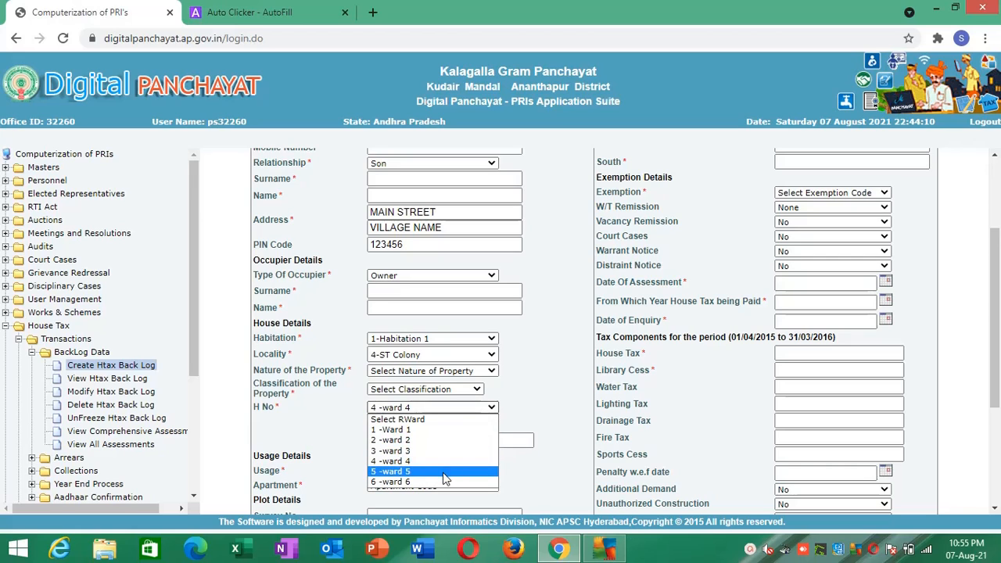
{"action": "left_click", "coordinate": [442, 480]}
{"action": "left_click", "coordinate": [478, 427]}
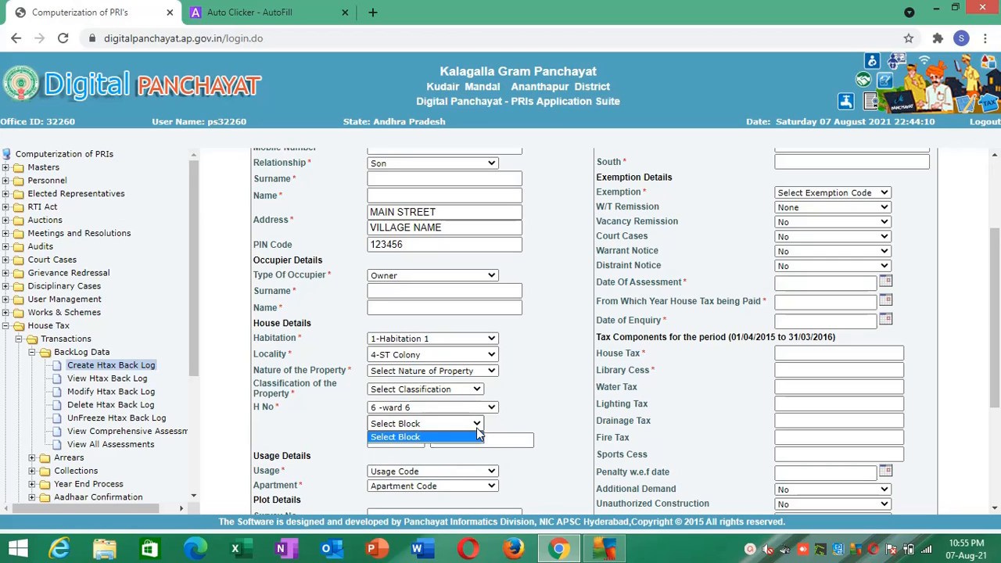
{"action": "left_click", "coordinate": [478, 435]}
- Choose 5 -ward 5 for H No on the form and check its block options
{"action": "left_click", "coordinate": [493, 408]}
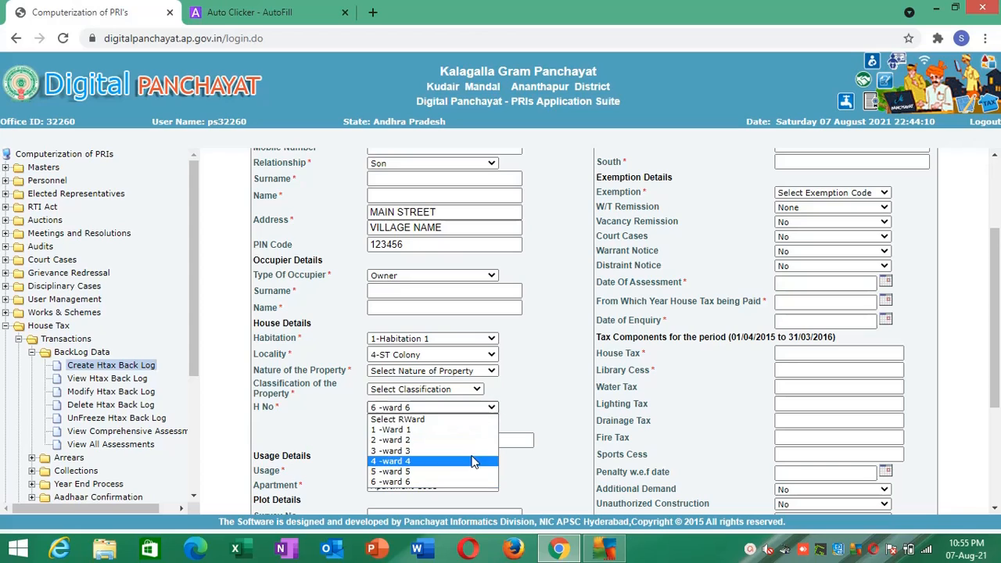
{"action": "left_click", "coordinate": [462, 472]}
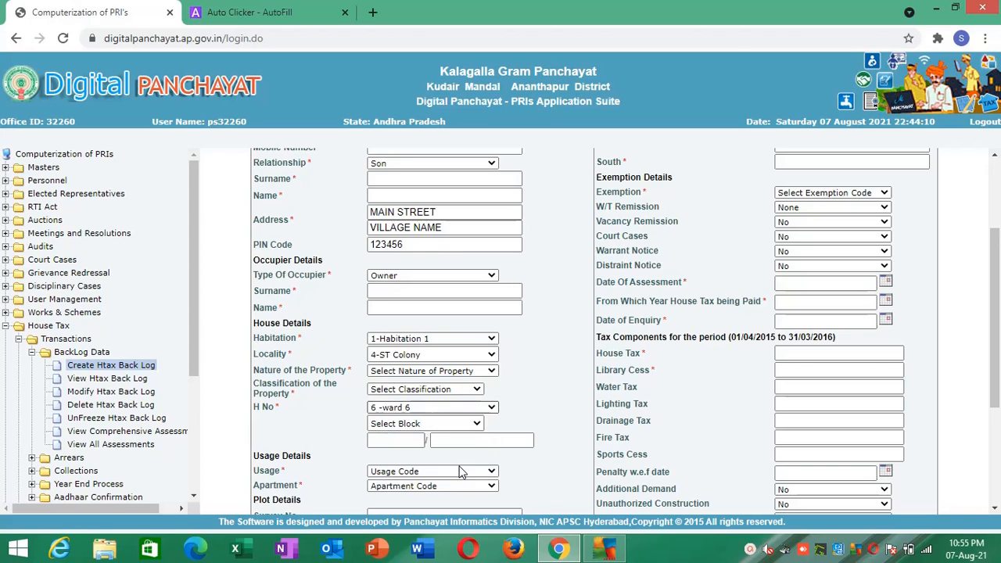
{"action": "left_click", "coordinate": [475, 424]}
{"action": "left_click", "coordinate": [474, 426]}
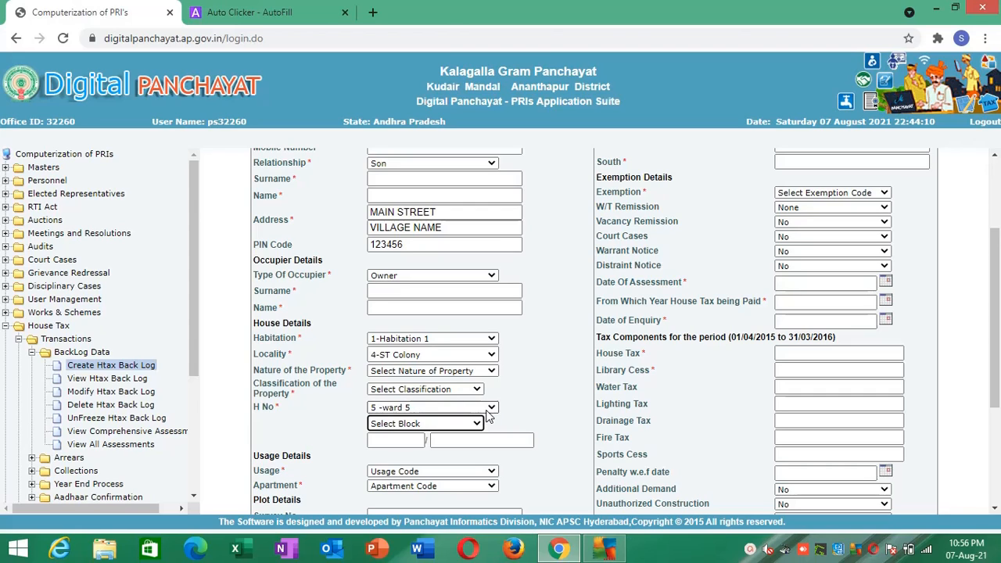
- Add the form's H No ward list as a new AutoFill action and name it WARD
{"action": "right_click", "coordinate": [486, 412]}
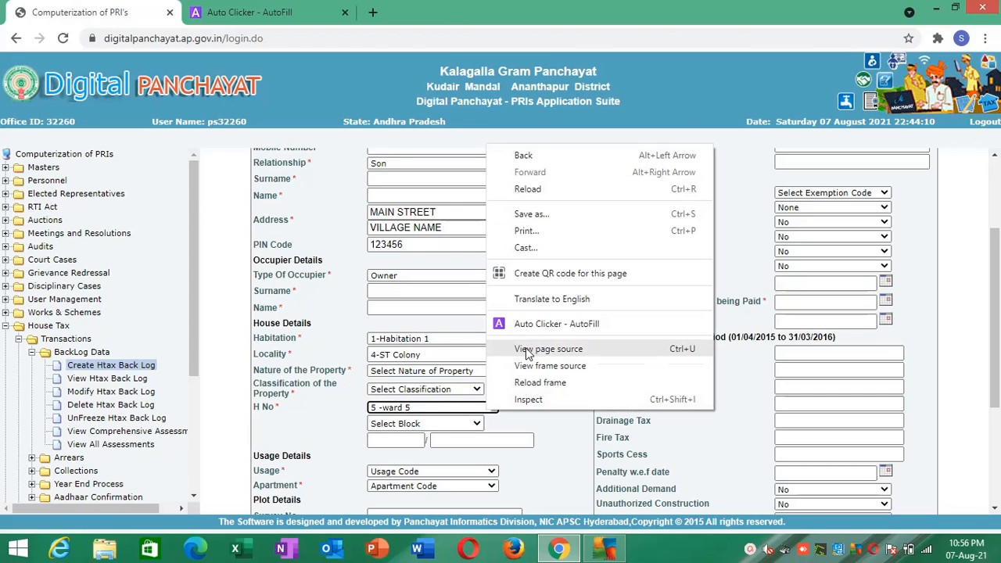
{"action": "left_click", "coordinate": [548, 324]}
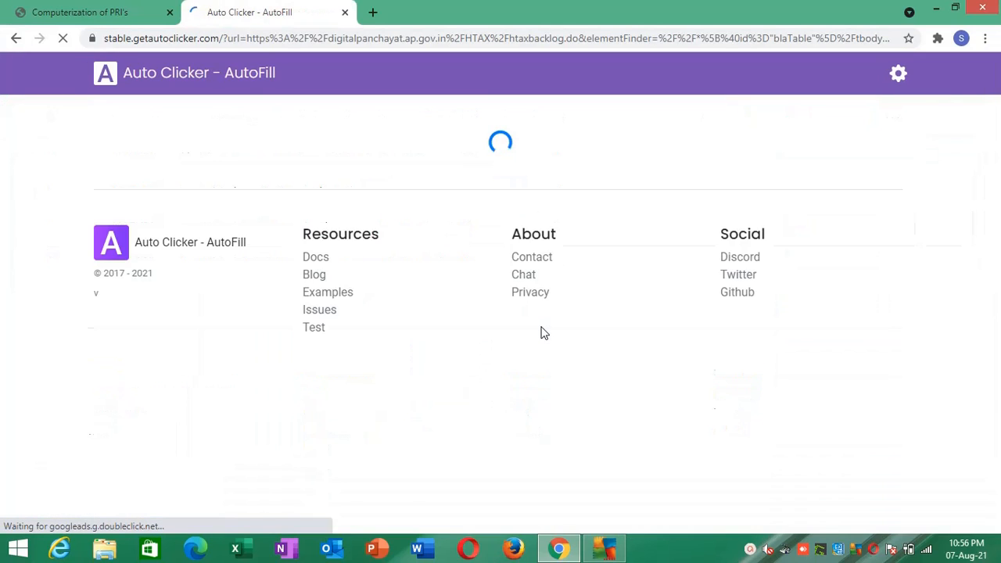
{"action": "scroll", "coordinate": [993, 332], "scroll_direction": "down", "scroll_amount": 5}
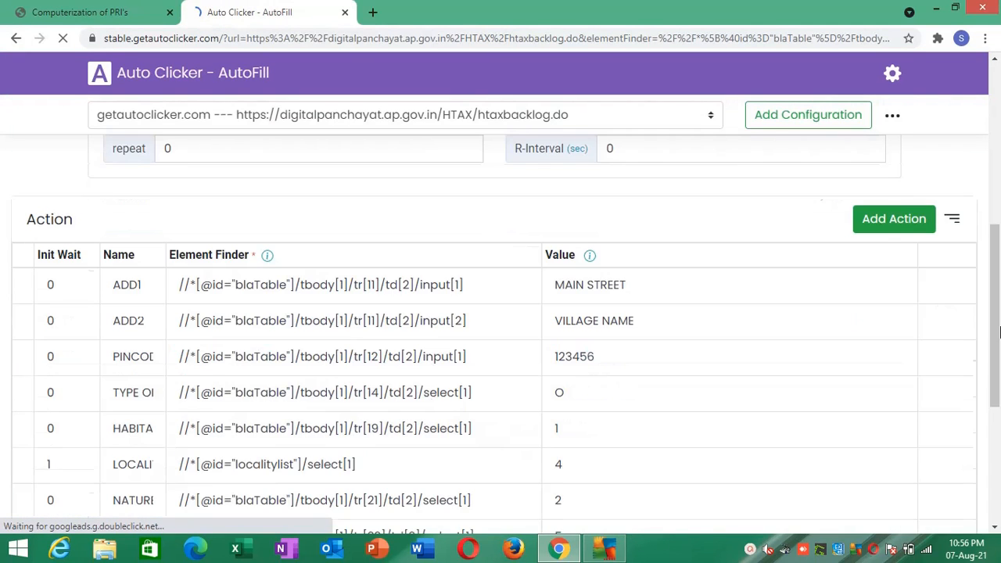
{"action": "scroll", "coordinate": [576, 413], "scroll_direction": "down", "scroll_amount": 5}
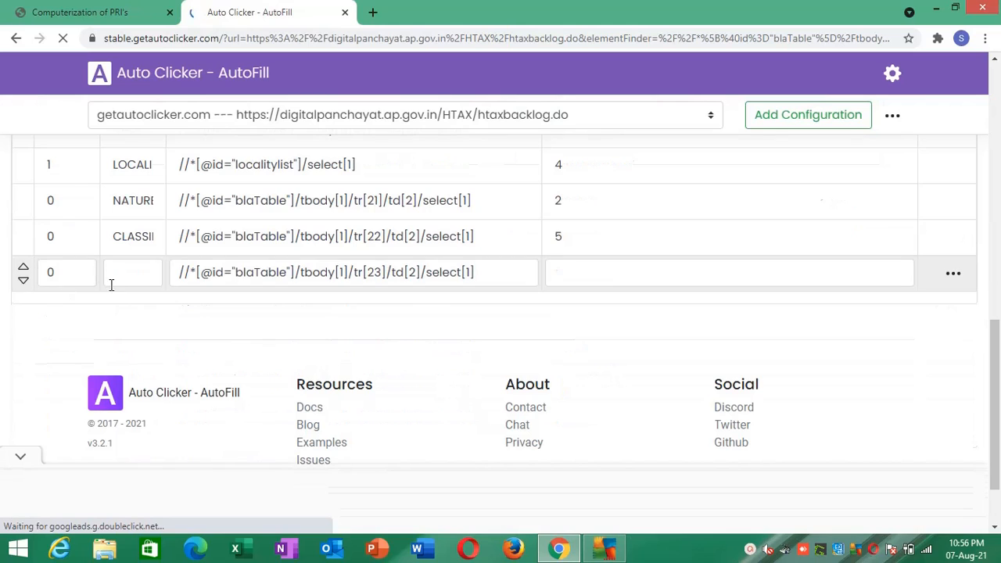
{"action": "left_click", "coordinate": [123, 275]}
{"action": "type", "text": "WARD"}
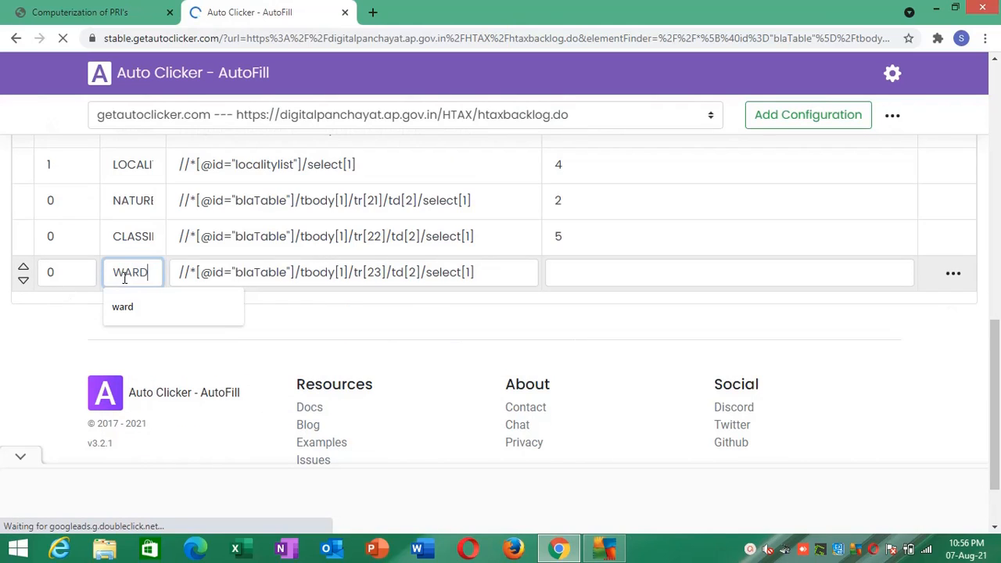
- Set the WARD action's Value to 5 and save the actions
{"action": "left_click", "coordinate": [618, 275]}
{"action": "type", "text": "5"}
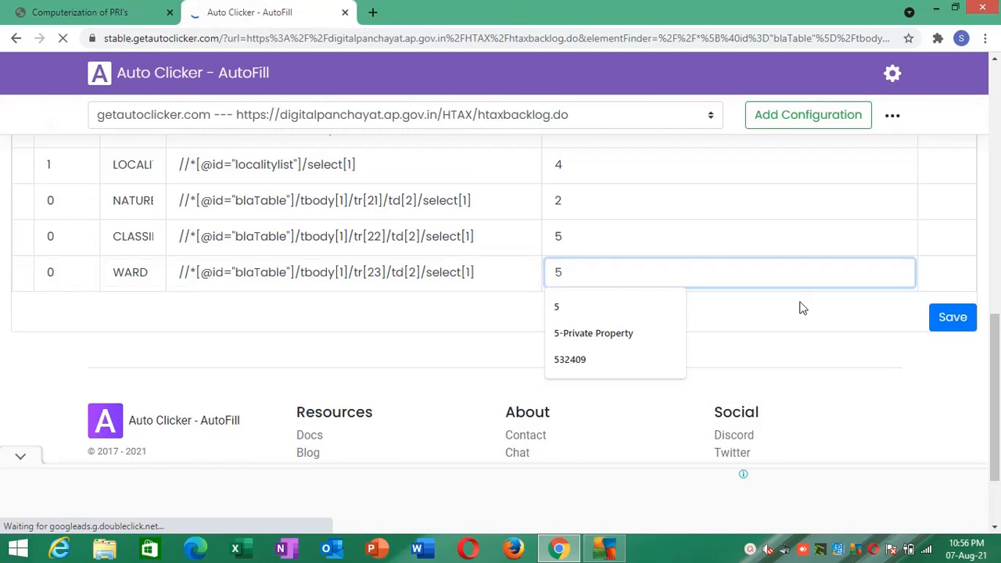
{"action": "left_click", "coordinate": [855, 304]}
{"action": "left_click", "coordinate": [954, 318]}
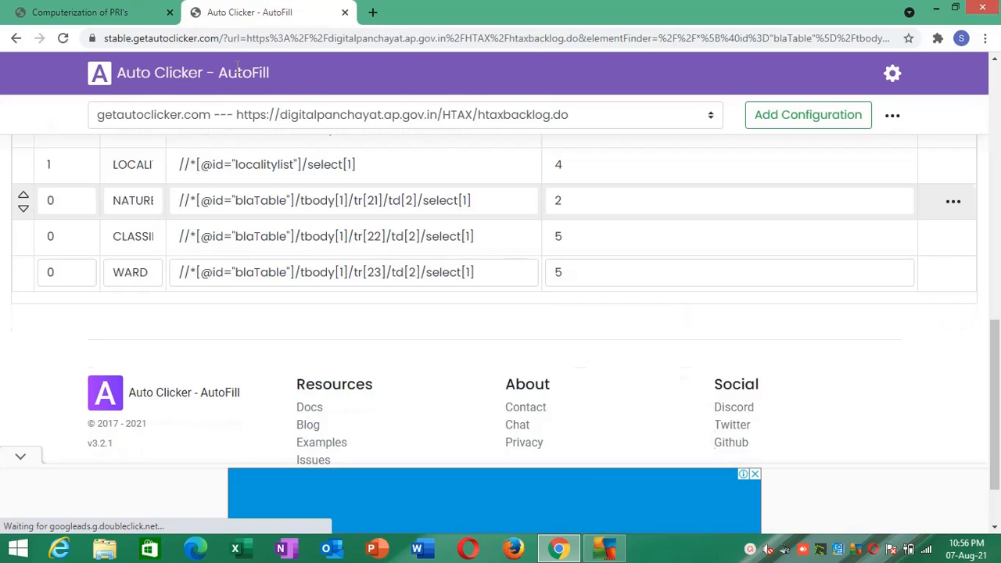
- Return to the backlog form and reload its frame to test the saved AutoFill actions
{"action": "left_click", "coordinate": [136, 12]}
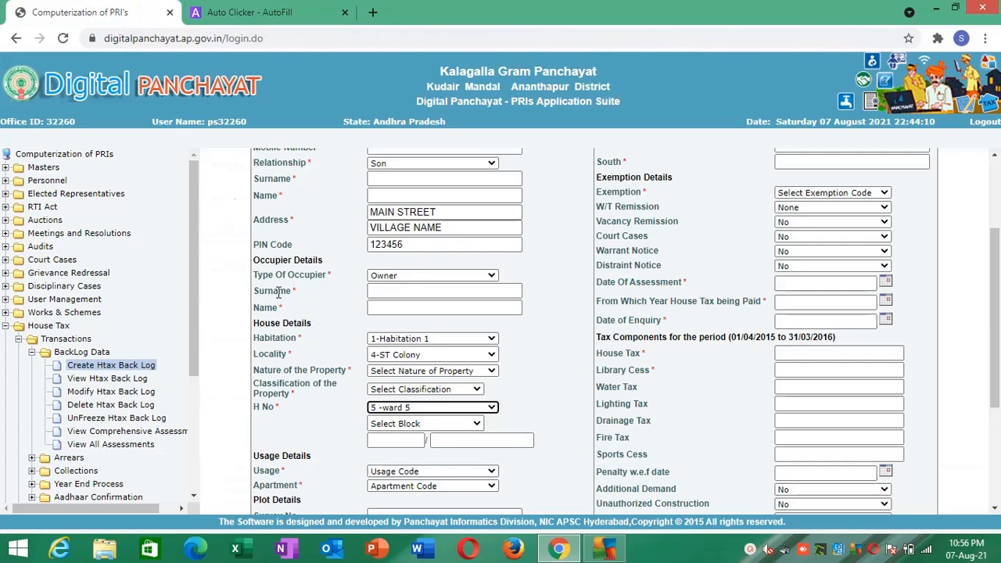
{"action": "right_click", "coordinate": [239, 299]}
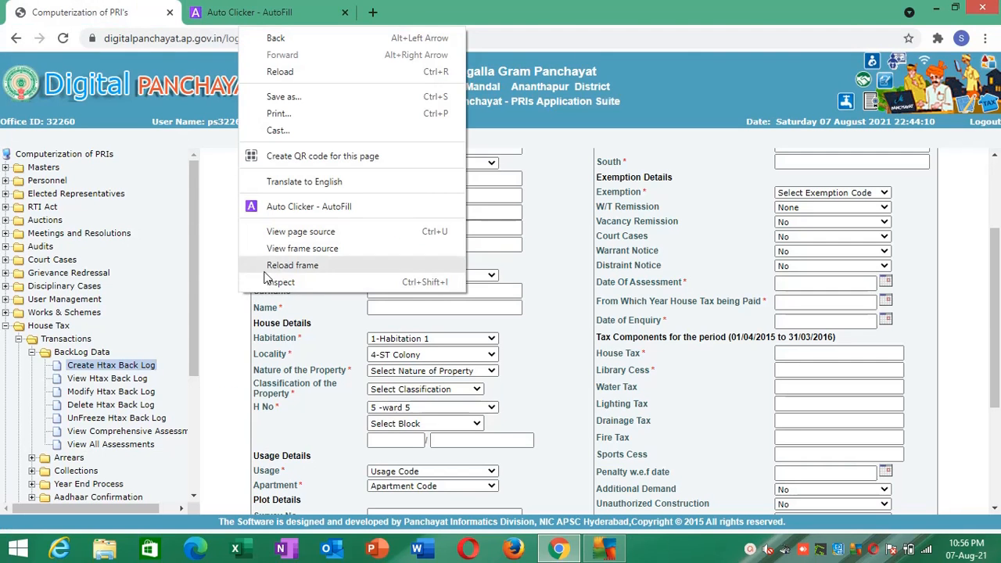
{"action": "left_click", "coordinate": [292, 265]}
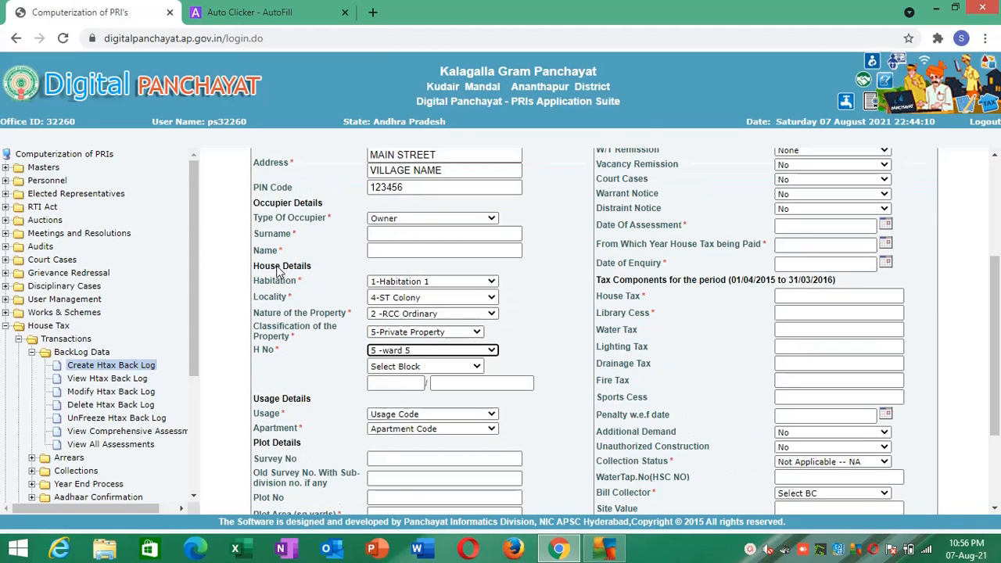
- Check the block options for ward 5 and add the H No block list as a new AutoFill action
{"action": "left_click", "coordinate": [409, 368]}
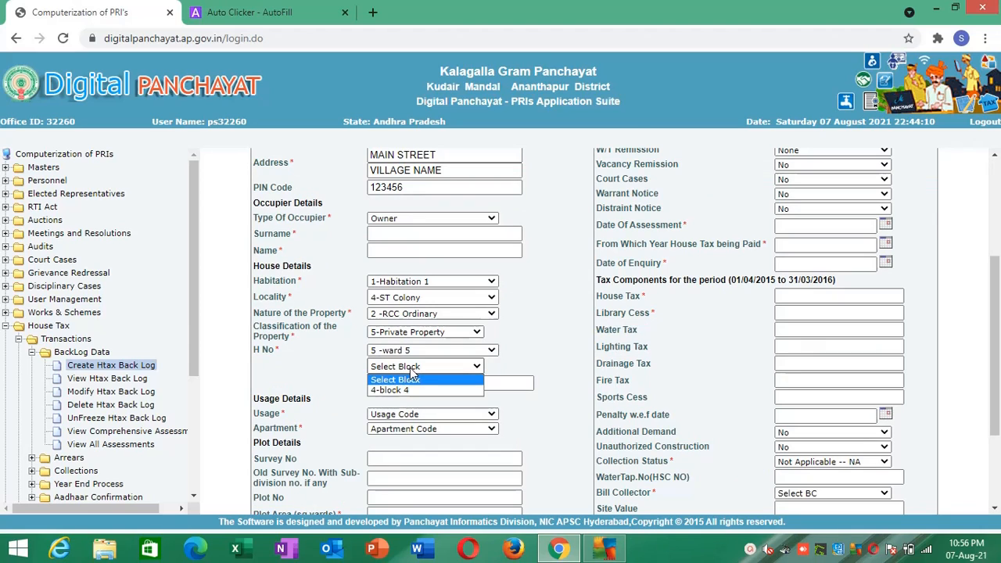
{"action": "right_click", "coordinate": [410, 368]}
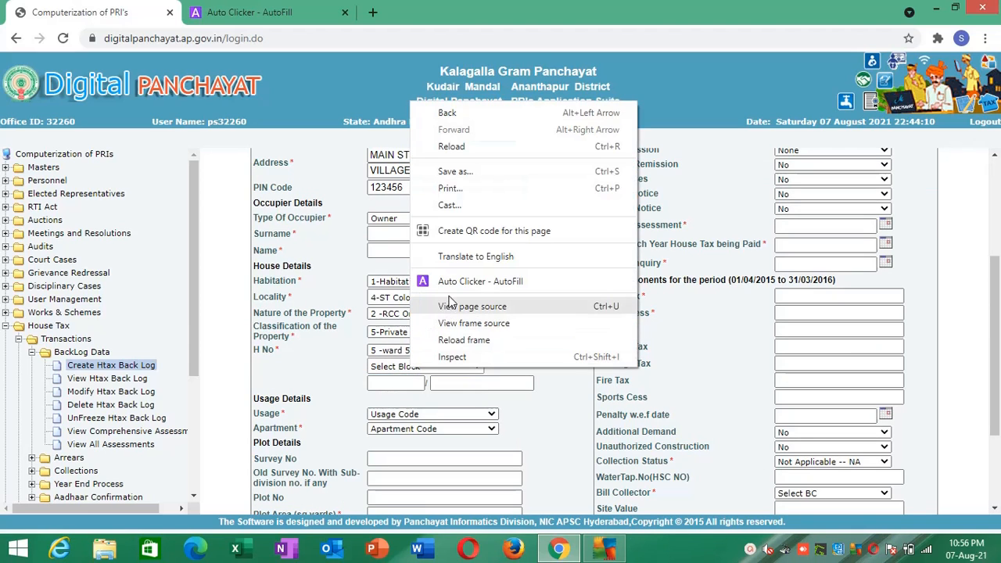
{"action": "left_click", "coordinate": [457, 283]}
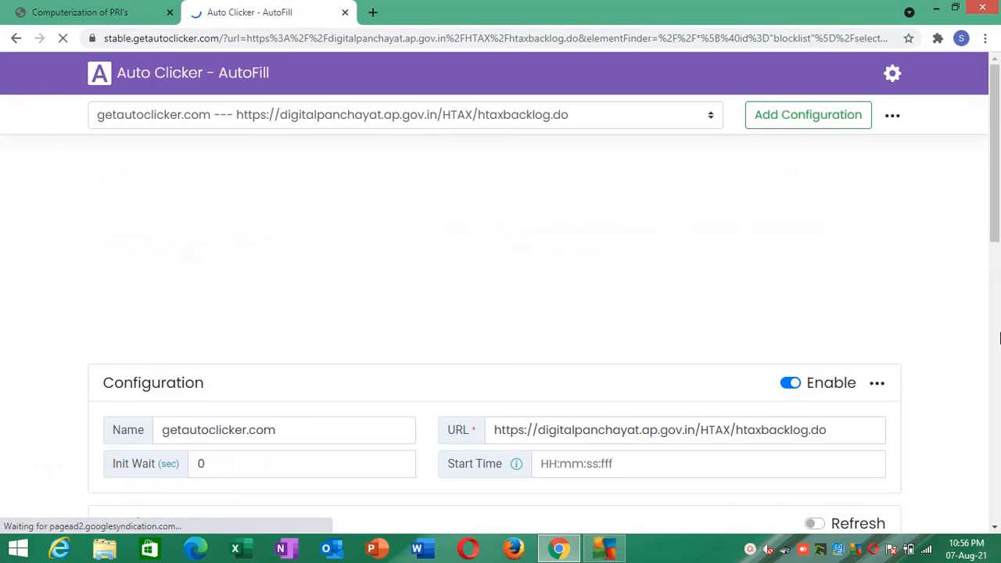
- Name the new block list action BLOCK, set its Value to 4 and save the actions
{"action": "left_click", "coordinate": [998, 337]}
{"action": "left_click_drag", "start_coordinate": [998, 337], "coordinate": [1000, 416]}
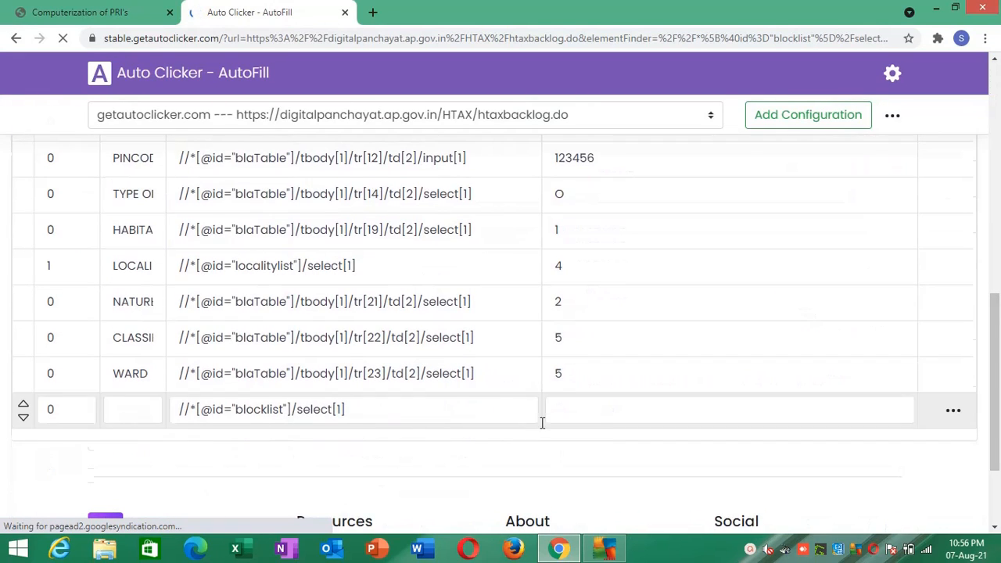
{"action": "left_click", "coordinate": [134, 413]}
{"action": "type", "text": "BL"}
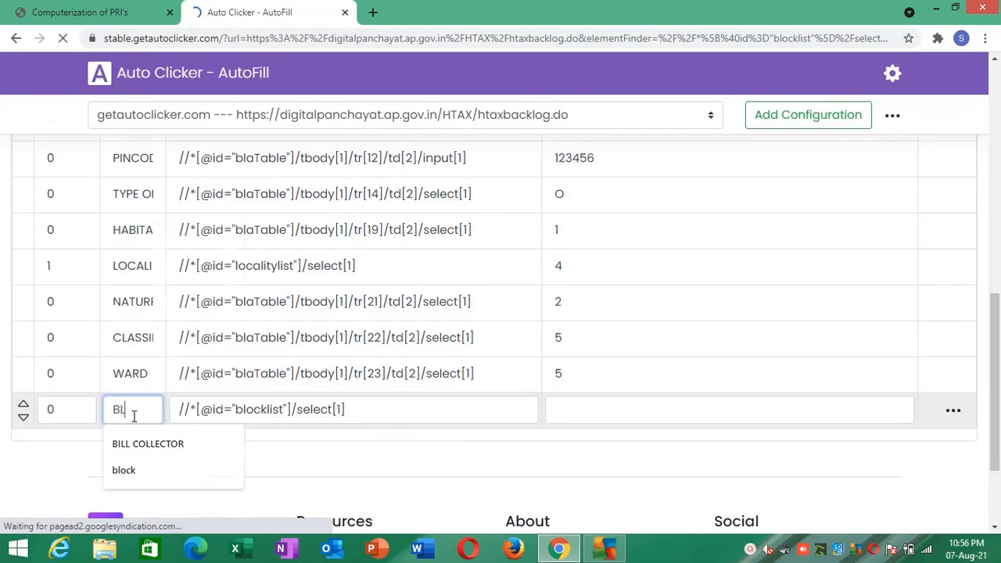
{"action": "type", "text": "OCK"}
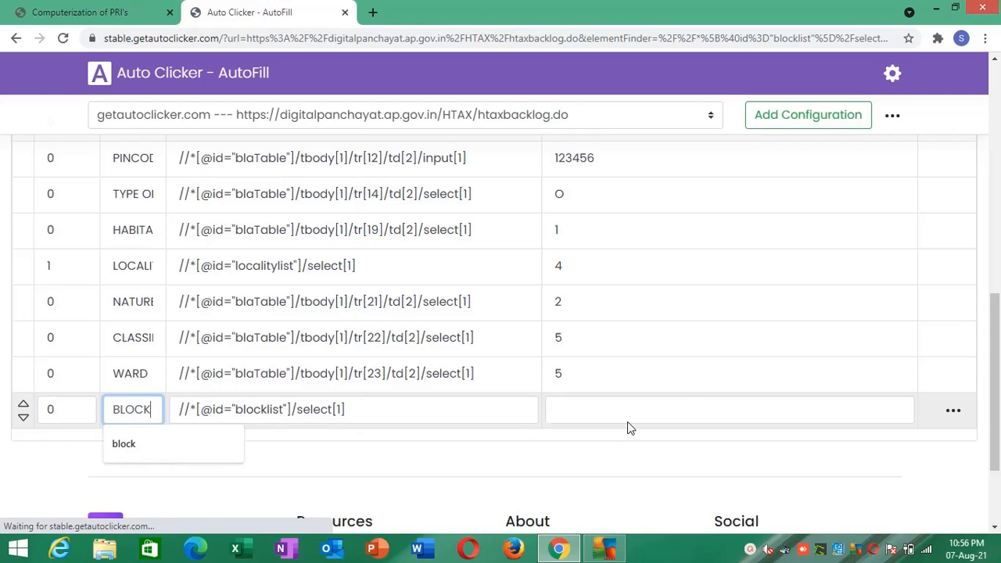
{"action": "left_click", "coordinate": [628, 421]}
{"action": "type", "text": "4"}
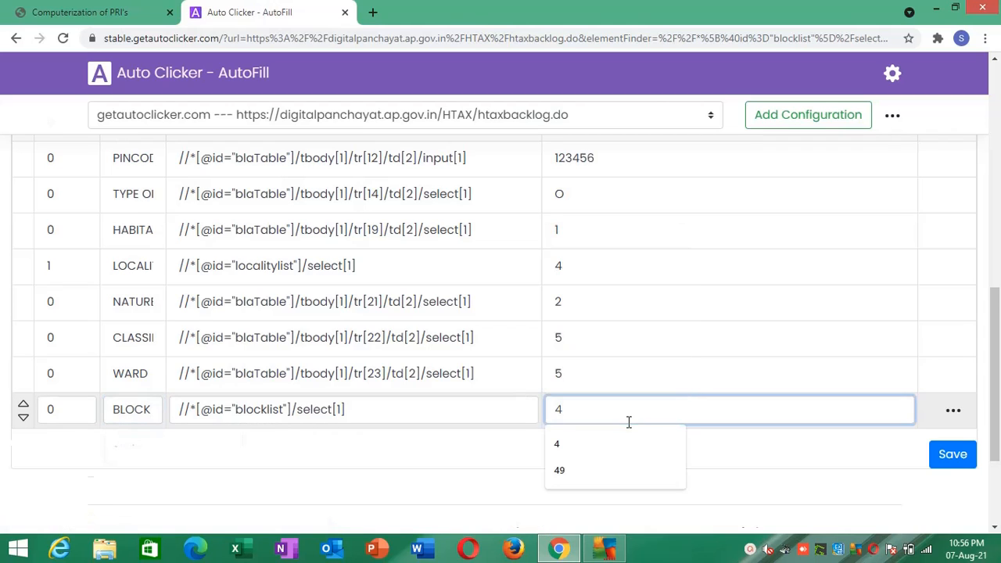
{"action": "left_click", "coordinate": [752, 455]}
{"action": "left_click", "coordinate": [946, 455]}
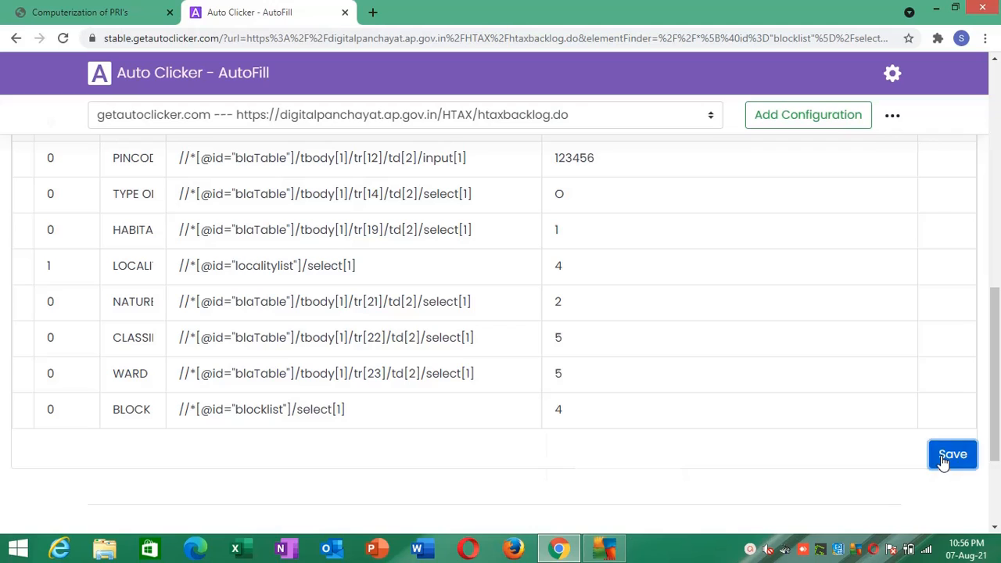
- Return to the backlog form and reload its frame to test the BLOCK action
{"action": "left_click", "coordinate": [9, 8]}
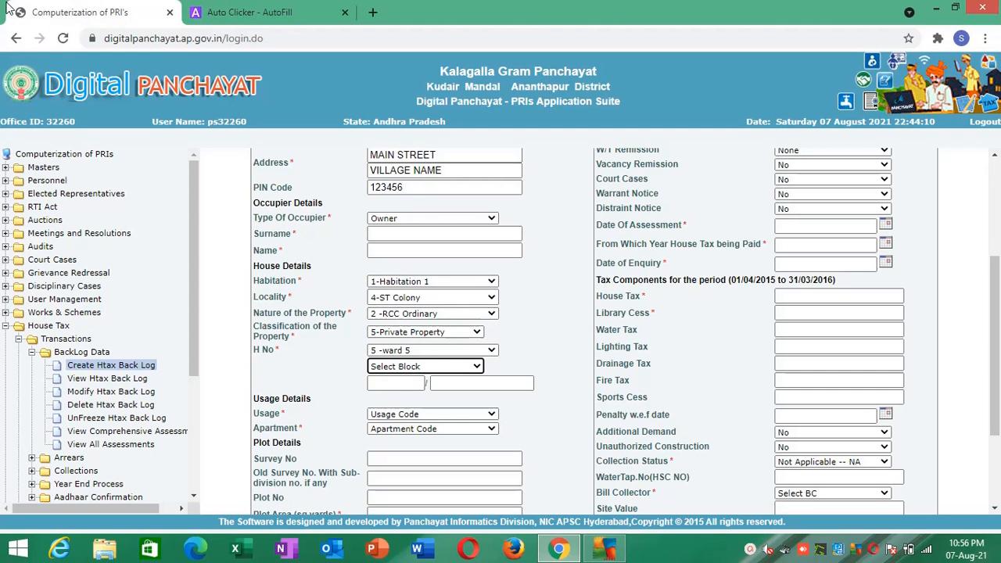
{"action": "right_click", "coordinate": [235, 206]}
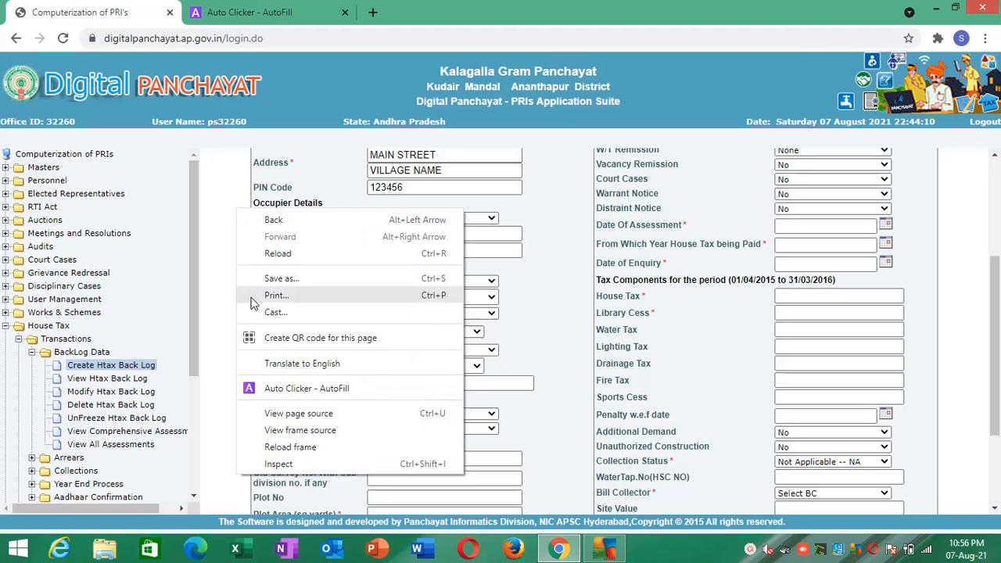
{"action": "left_click", "coordinate": [265, 447]}
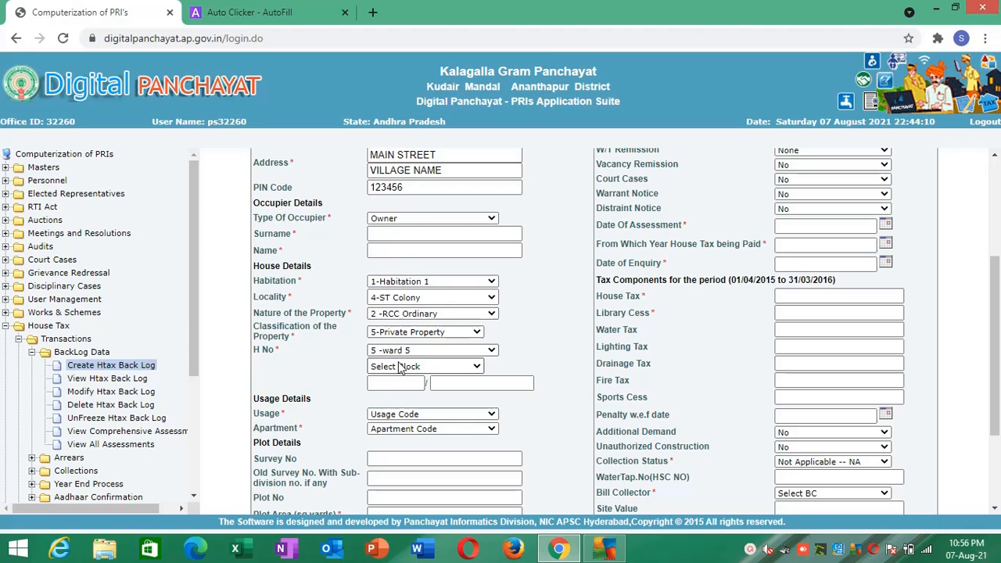
- Set the wait time of the BLOCK action to 1 in the AutoFill configuration and save the actions
{"action": "left_click", "coordinate": [304, 10]}
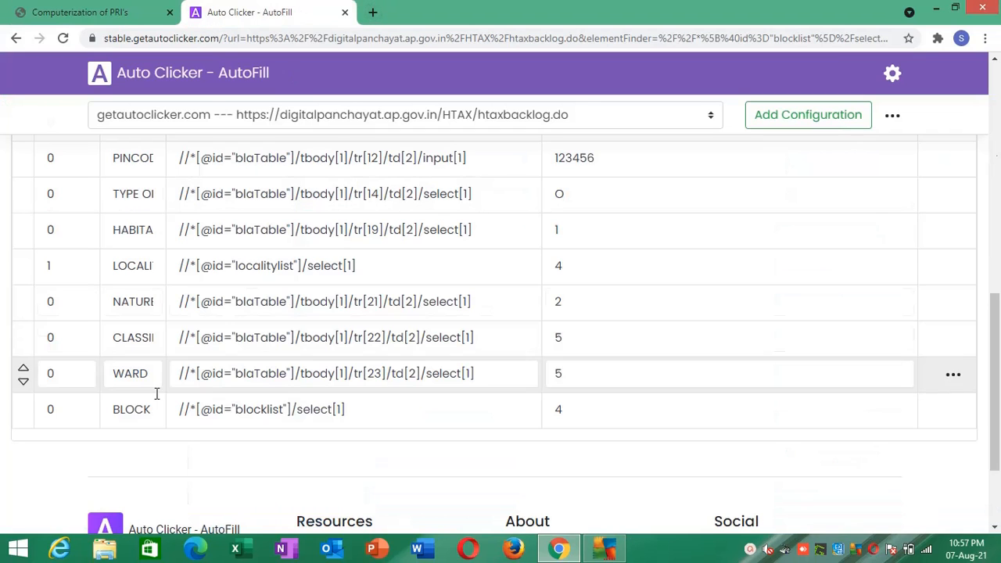
{"action": "left_click_drag", "start_coordinate": [75, 406], "coordinate": [2, 409]}
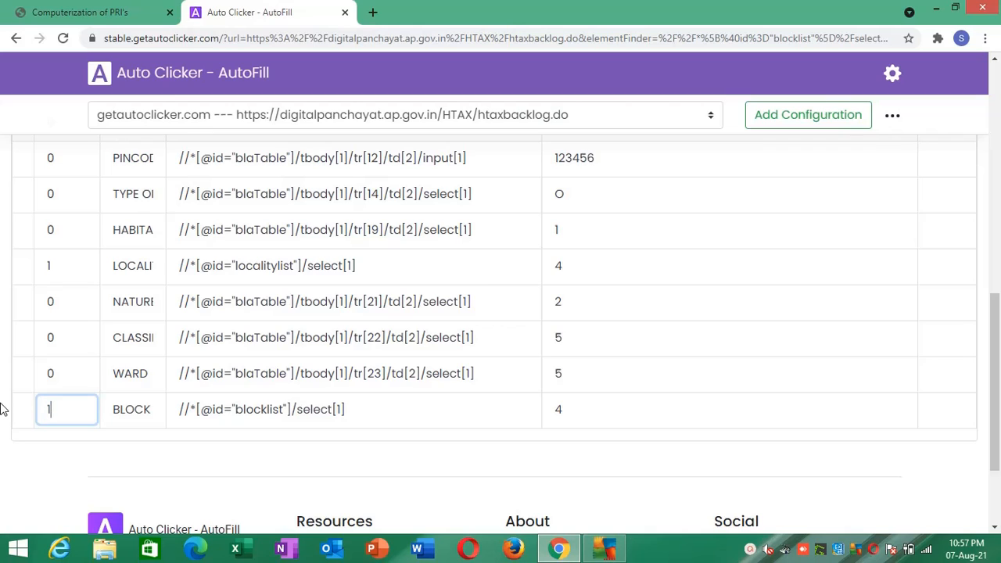
{"action": "type", "text": "1"}
{"action": "left_click", "coordinate": [165, 446]}
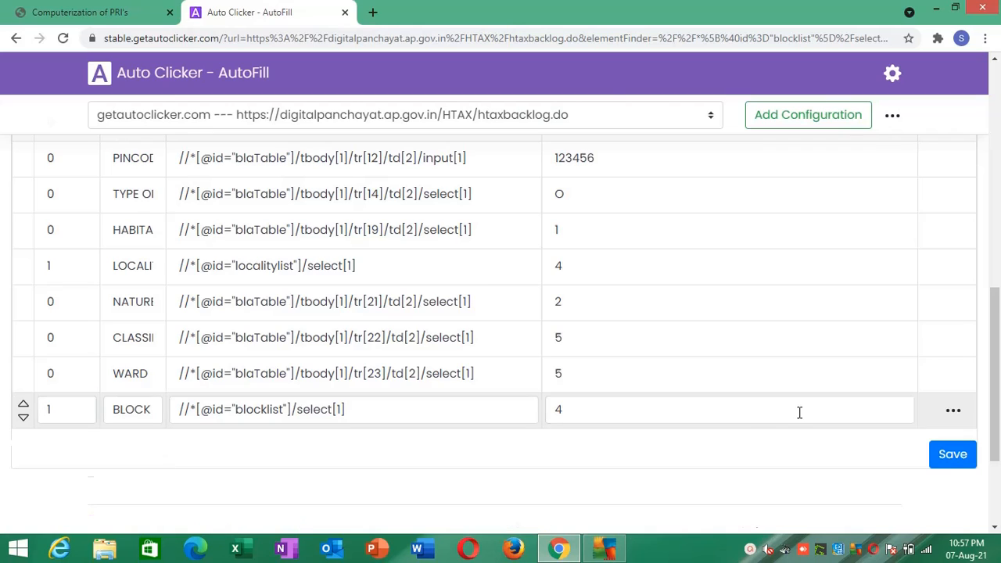
{"action": "left_click", "coordinate": [948, 459]}
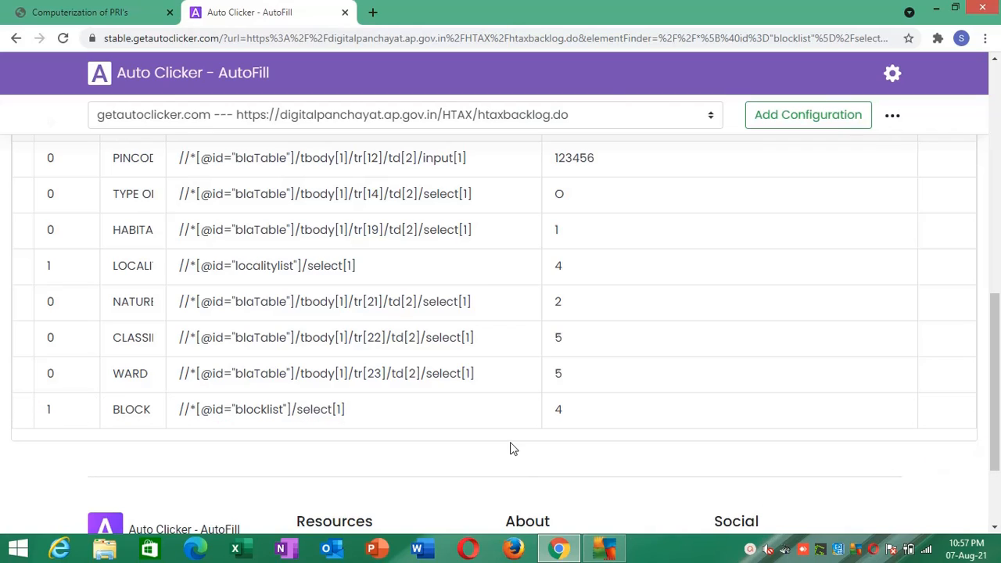
- Go back to the backlog form and reload its frame to test block selection with the added wait
{"action": "left_click", "coordinate": [94, 12]}
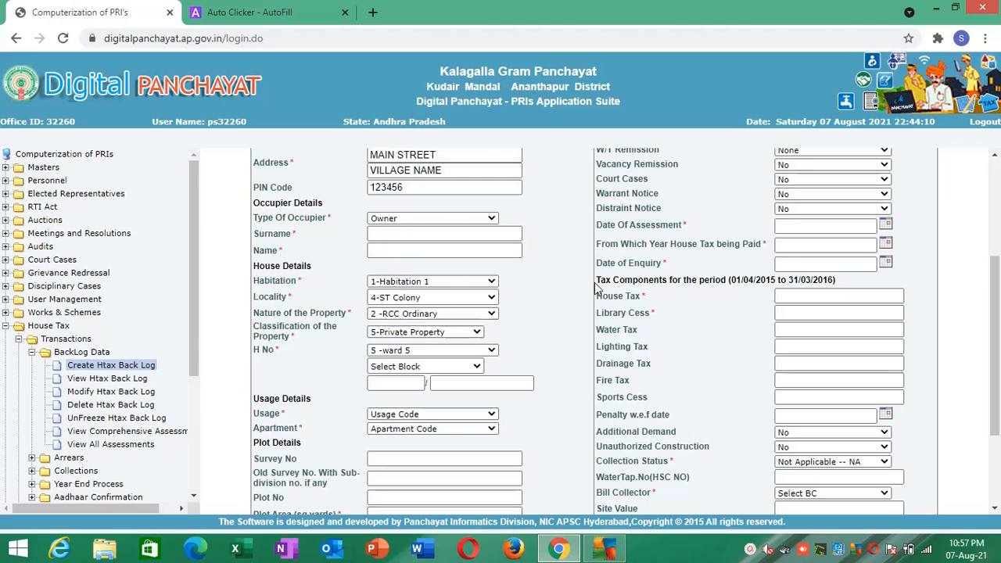
{"action": "right_click", "coordinate": [571, 346]}
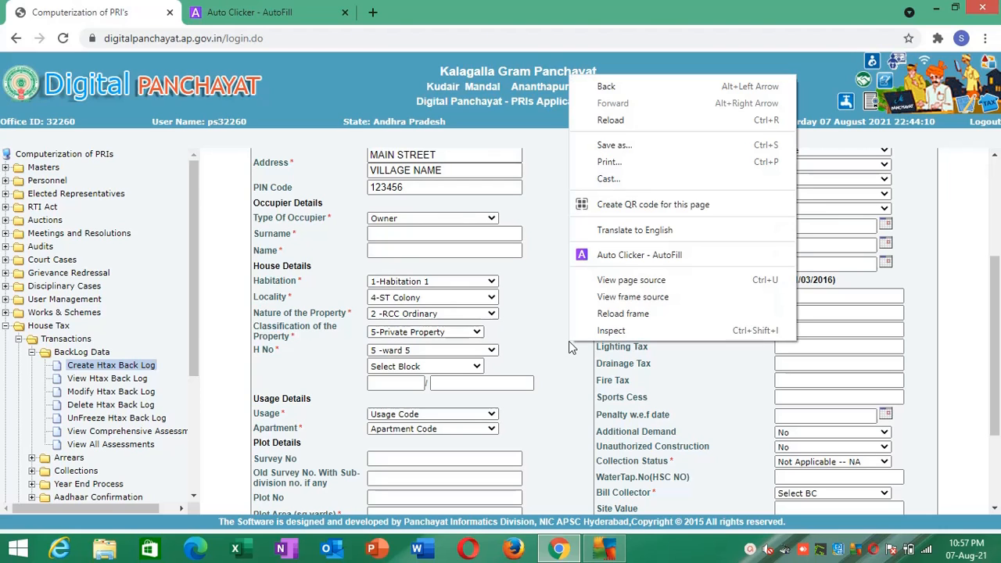
{"action": "left_click", "coordinate": [598, 314]}
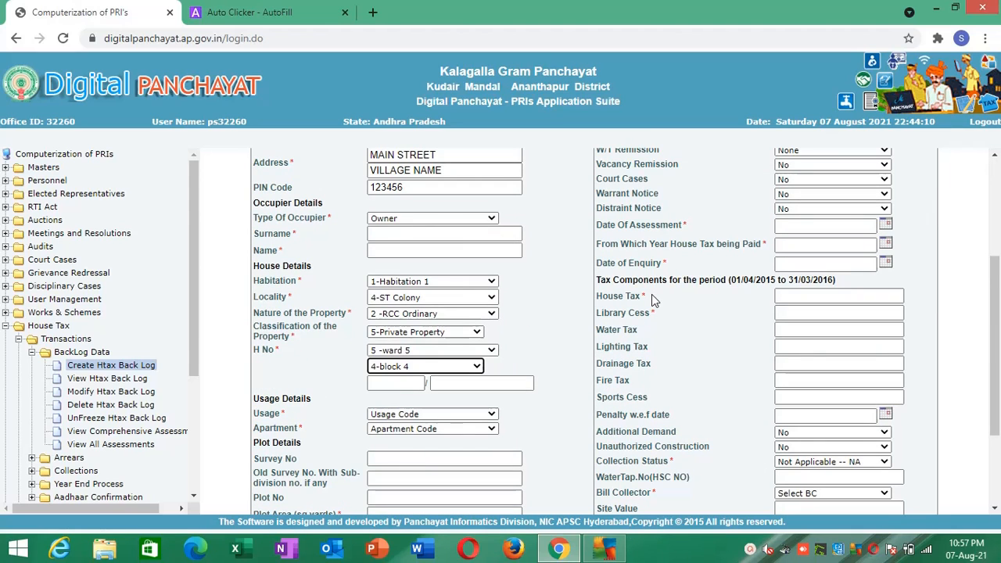
- Add the form's Usage list as a new AutoFill action and name it USAGE CODE
{"action": "left_click", "coordinate": [414, 416]}
{"action": "right_click", "coordinate": [415, 420]}
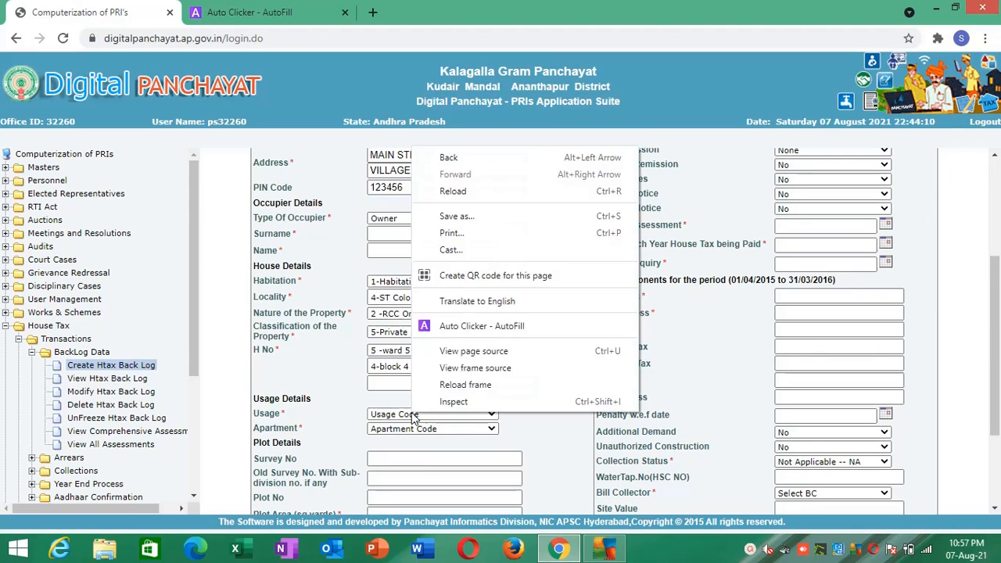
{"action": "left_click", "coordinate": [466, 327]}
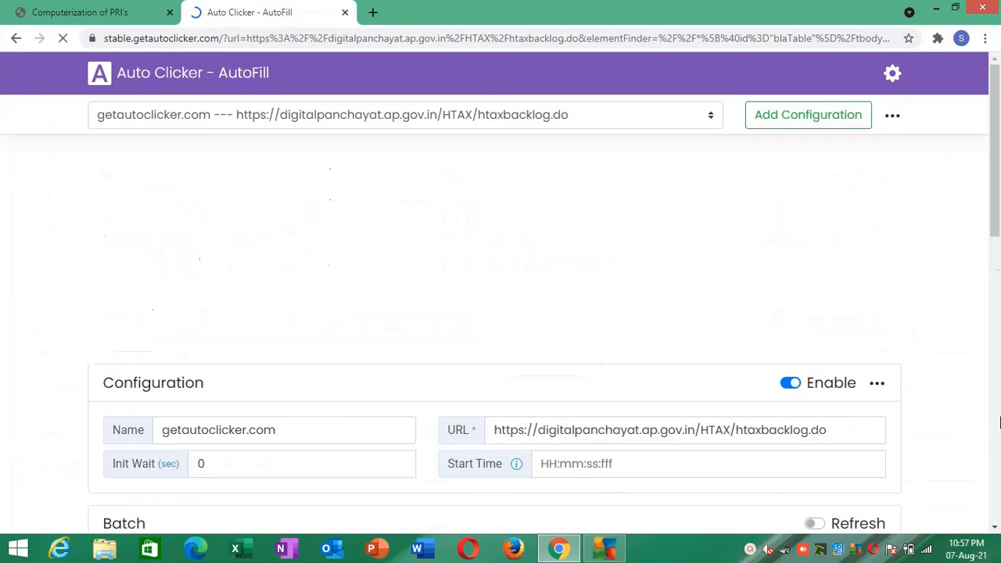
{"action": "left_click", "coordinate": [1000, 421]}
{"action": "left_click", "coordinate": [1000, 421]}
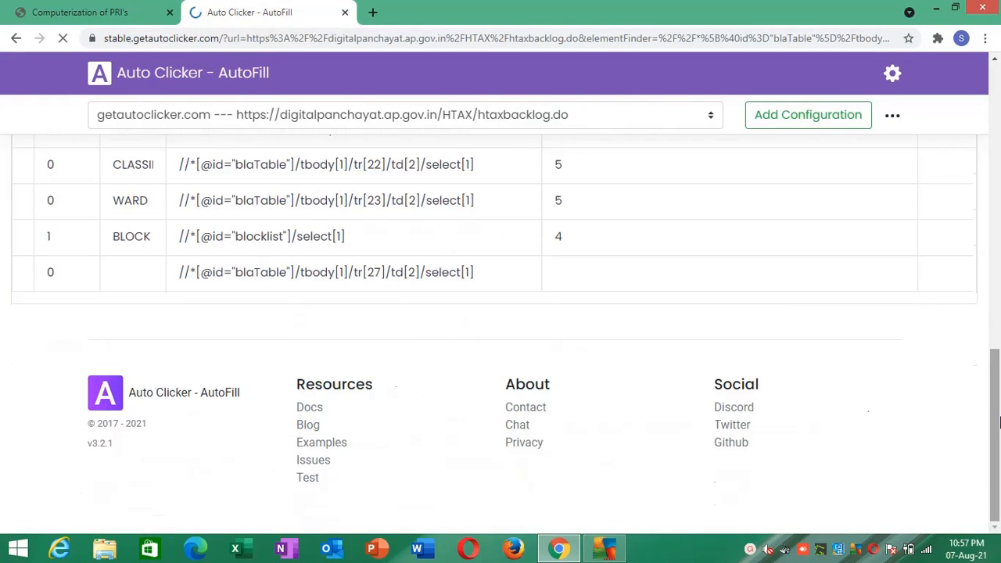
{"action": "left_click", "coordinate": [115, 270]}
{"action": "type", "text": "USAGE"}
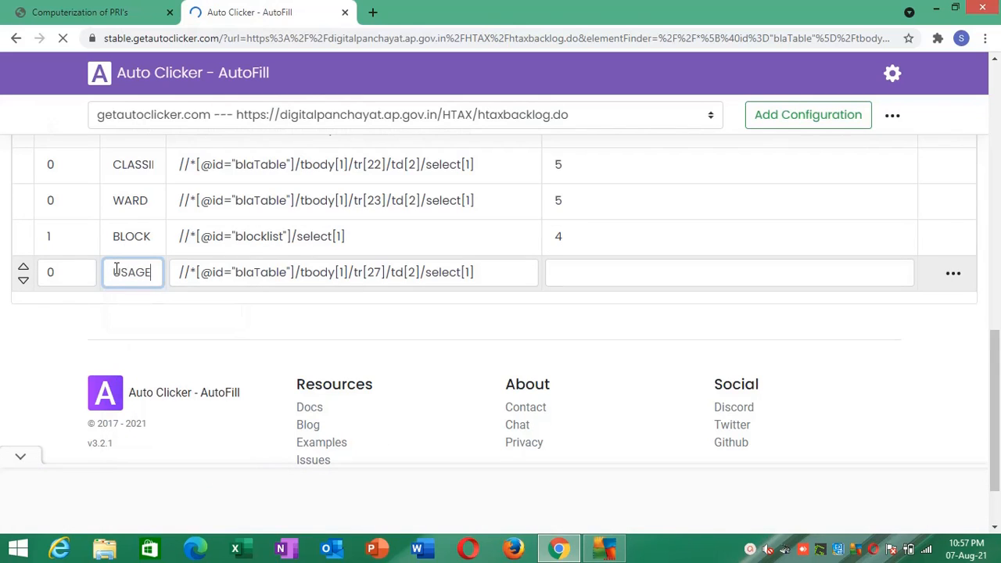
{"action": "type", "text": " CODE"}
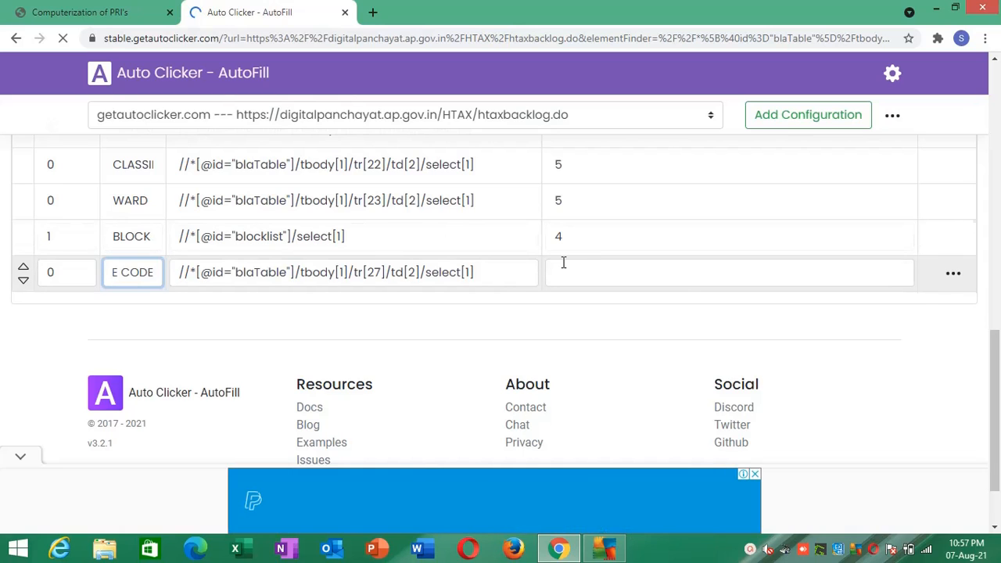
- Set the USAGE CODE action's Value to 1 and save the actions
{"action": "left_click", "coordinate": [563, 264]}
{"action": "type", "text": "1"}
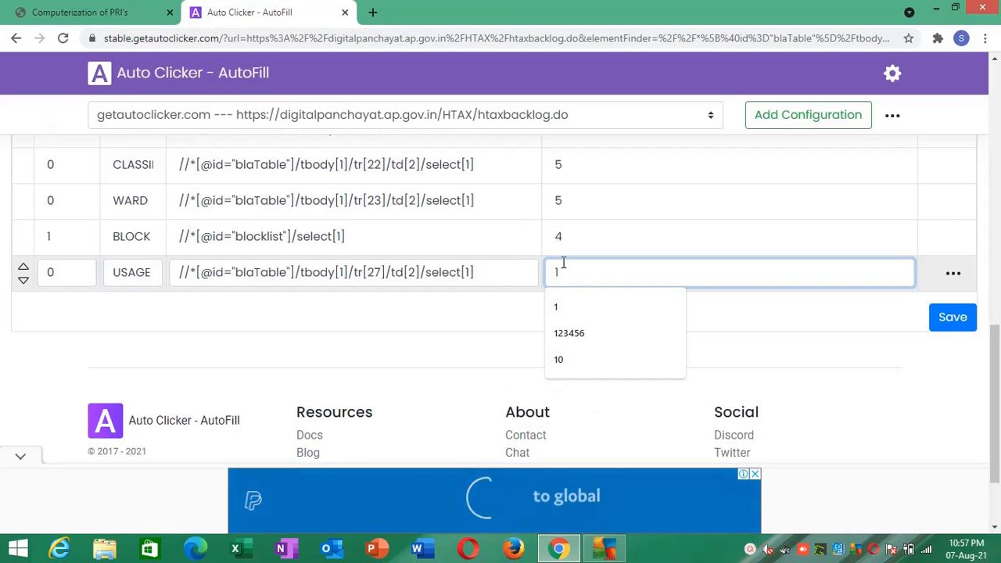
{"action": "left_click", "coordinate": [942, 315]}
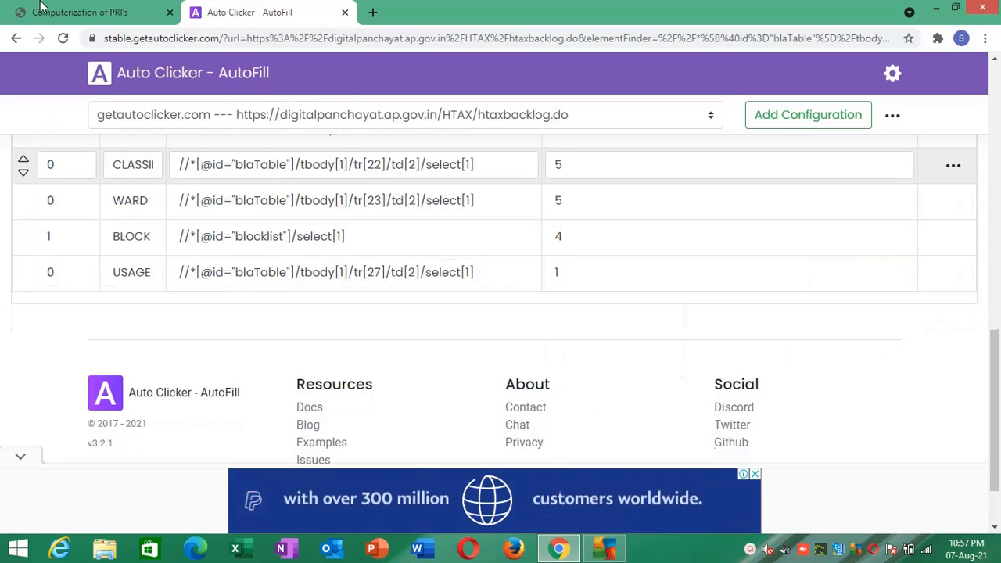
- Return to the backlog form, check the Apartment list's choices and inspect its option values in the page source
{"action": "left_click", "coordinate": [78, 12]}
{"action": "left_click", "coordinate": [393, 430]}
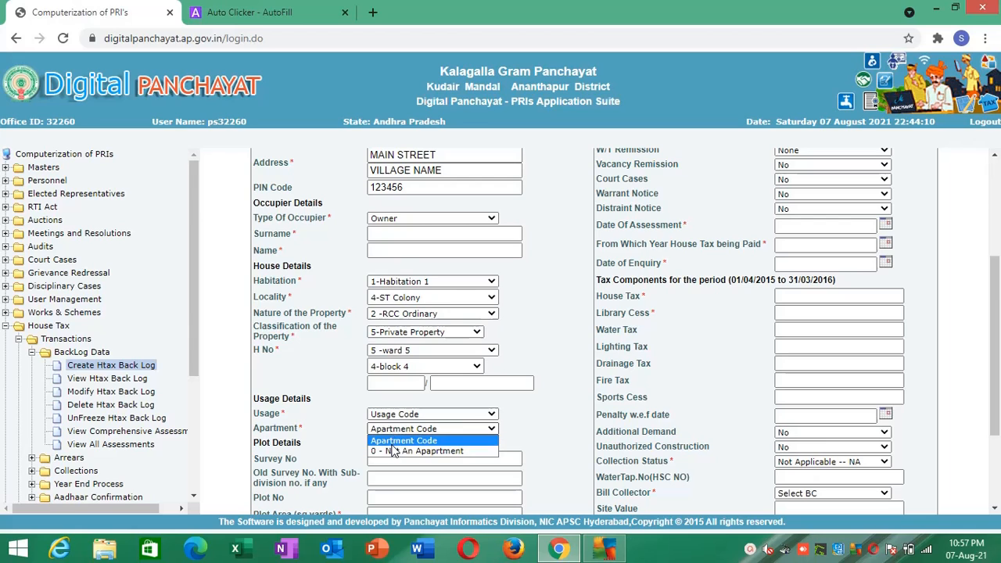
{"action": "left_click", "coordinate": [343, 438]}
{"action": "left_click", "coordinate": [392, 433]}
{"action": "left_click", "coordinate": [347, 439]}
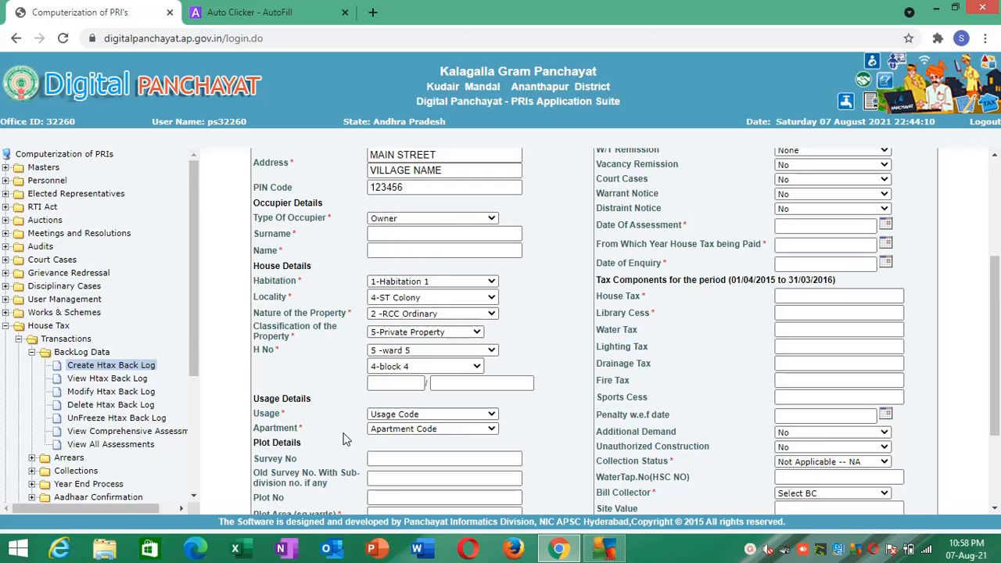
{"action": "right_click", "coordinate": [384, 435]}
{"action": "left_click", "coordinate": [396, 424]}
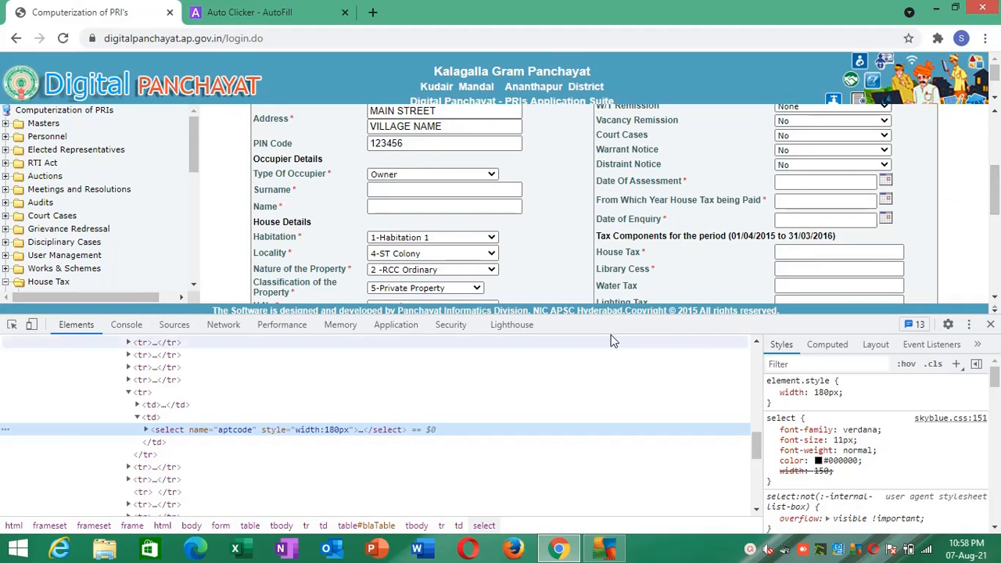
{"action": "left_click", "coordinate": [145, 430]}
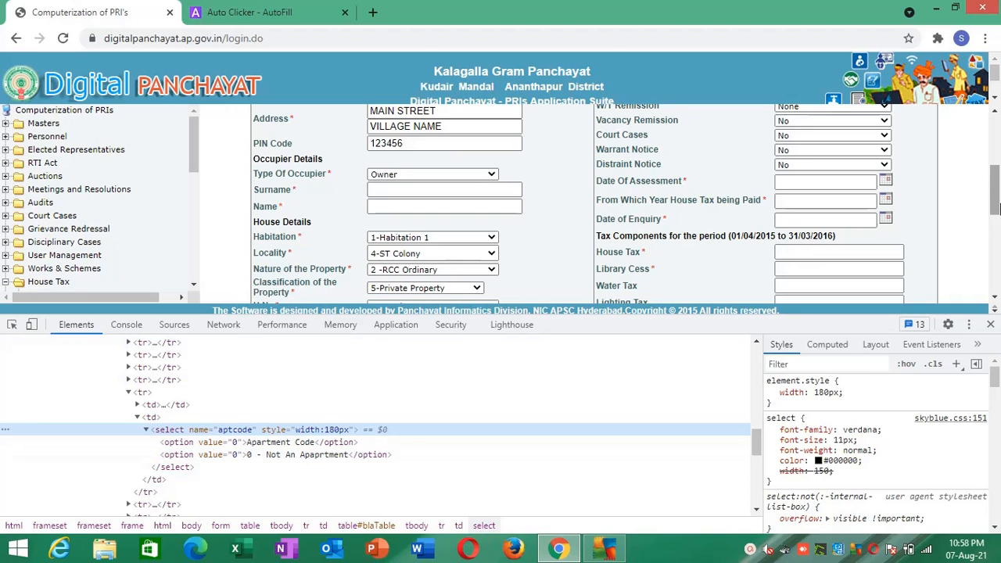
- Inspect the Usage list's option values in the page source, and close the developer tools
{"action": "left_click_drag", "start_coordinate": [995, 205], "coordinate": [995, 227]}
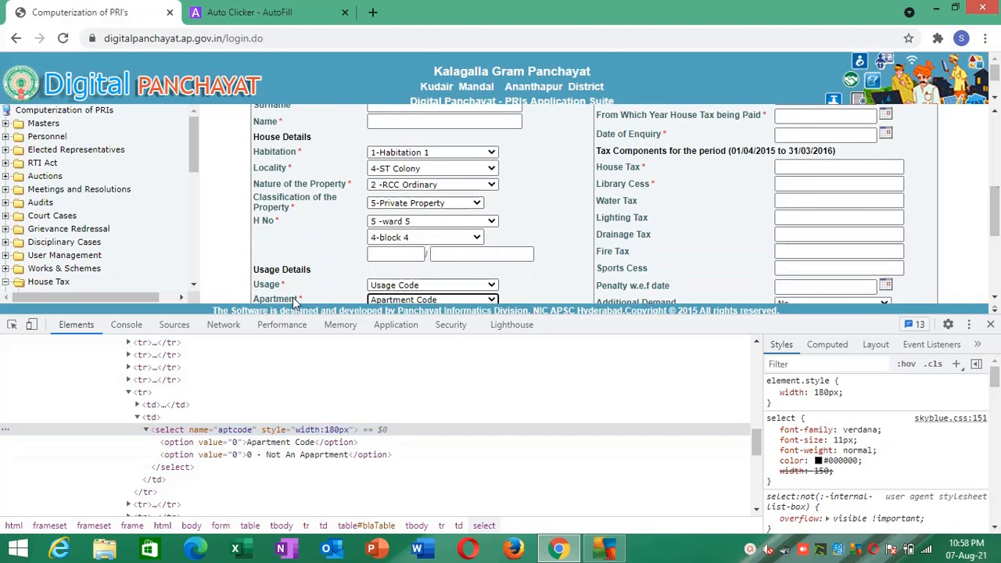
{"action": "left_click", "coordinate": [12, 323]}
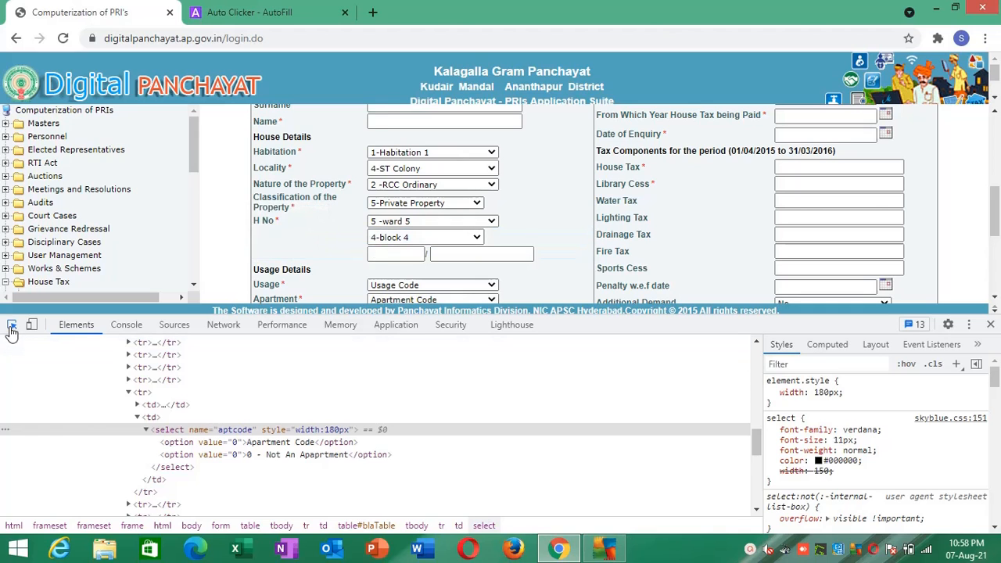
{"action": "left_click", "coordinate": [398, 291]}
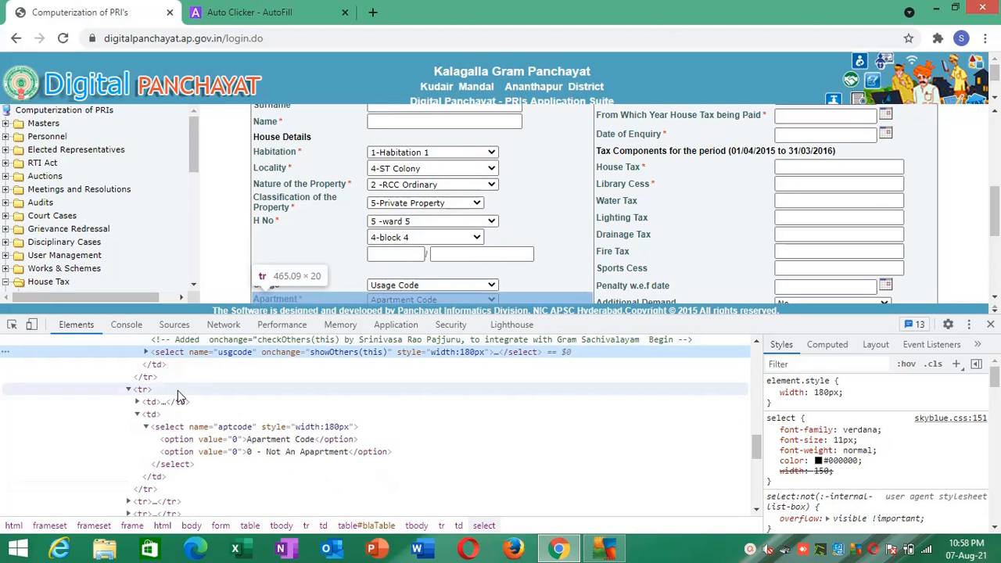
{"action": "left_click", "coordinate": [146, 352]}
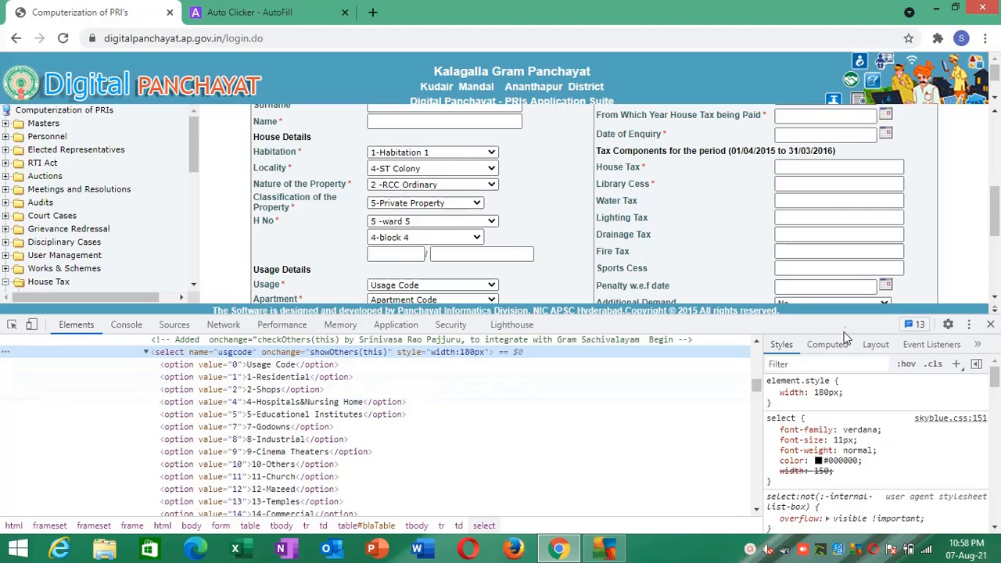
{"action": "left_click", "coordinate": [991, 324]}
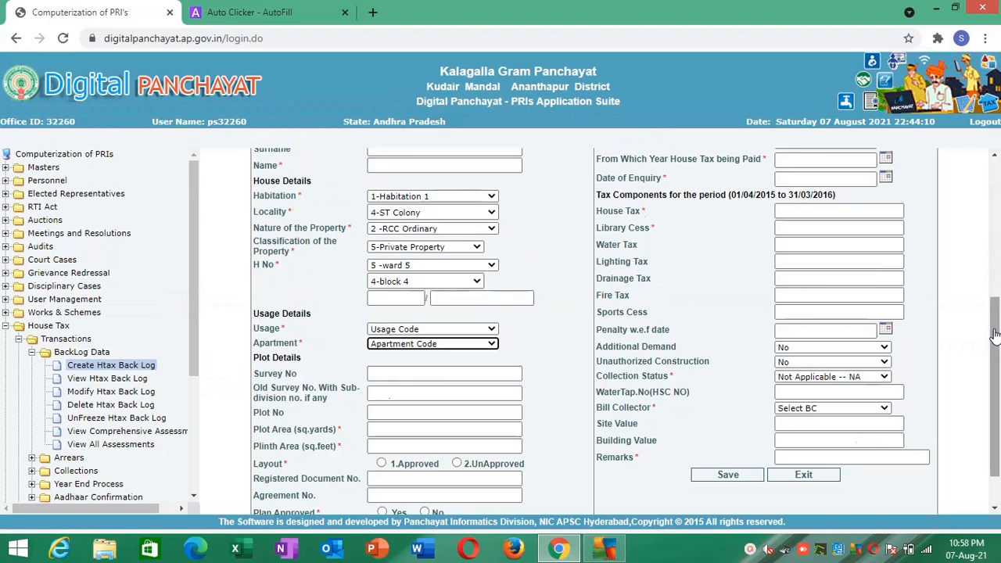
- Add the form's Survey No field as a new AutoFill action and name it SURVEY NO
{"action": "right_click", "coordinate": [391, 371]}
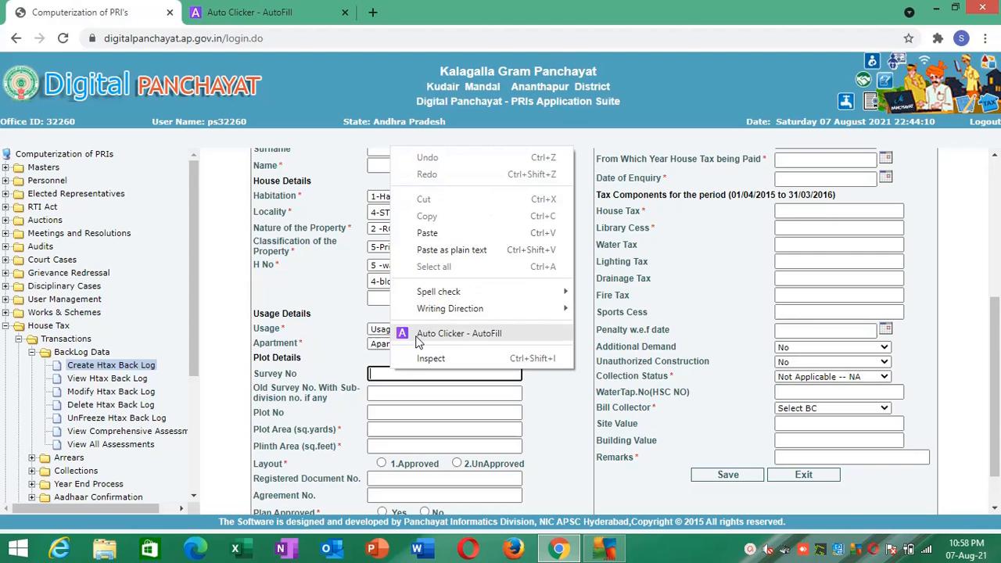
{"action": "left_click", "coordinate": [418, 331]}
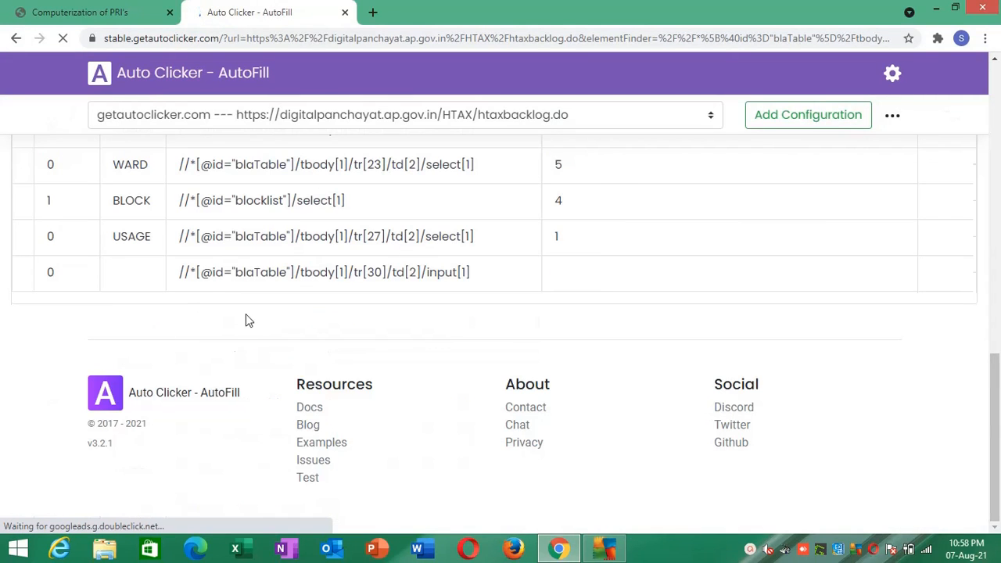
{"action": "left_click", "coordinate": [133, 278]}
{"action": "type", "text": "SURV"}
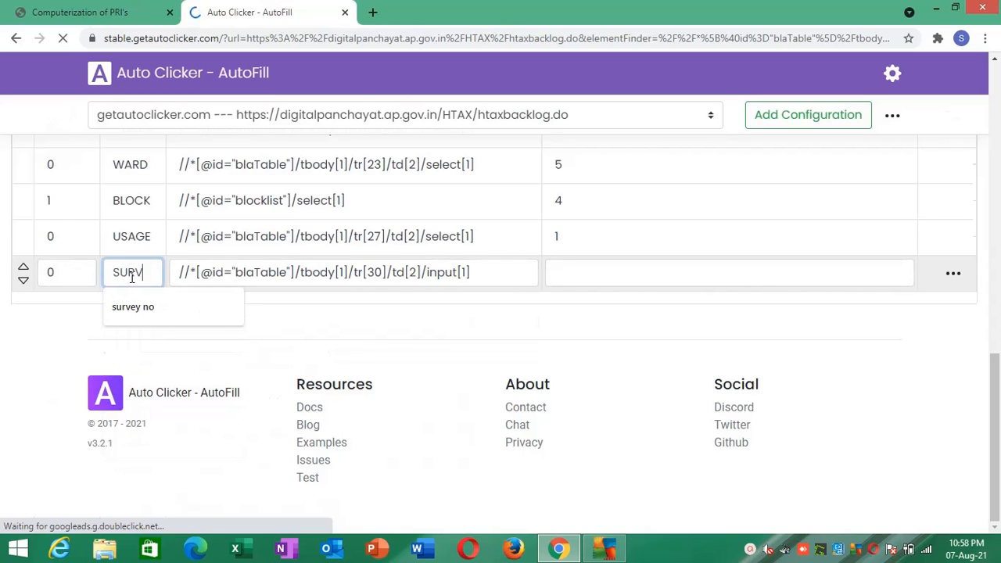
{"action": "type", "text": "EY NO"}
- Set the SURVEY NO action's Value to 10 and save the actions
{"action": "left_click", "coordinate": [607, 272]}
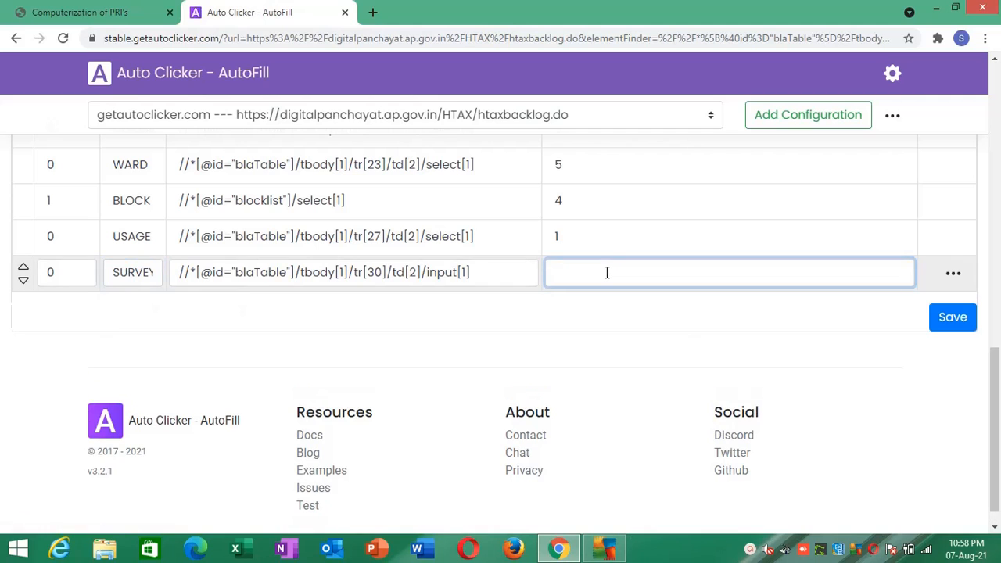
{"action": "type", "text": "10"}
{"action": "left_click", "coordinate": [952, 316]}
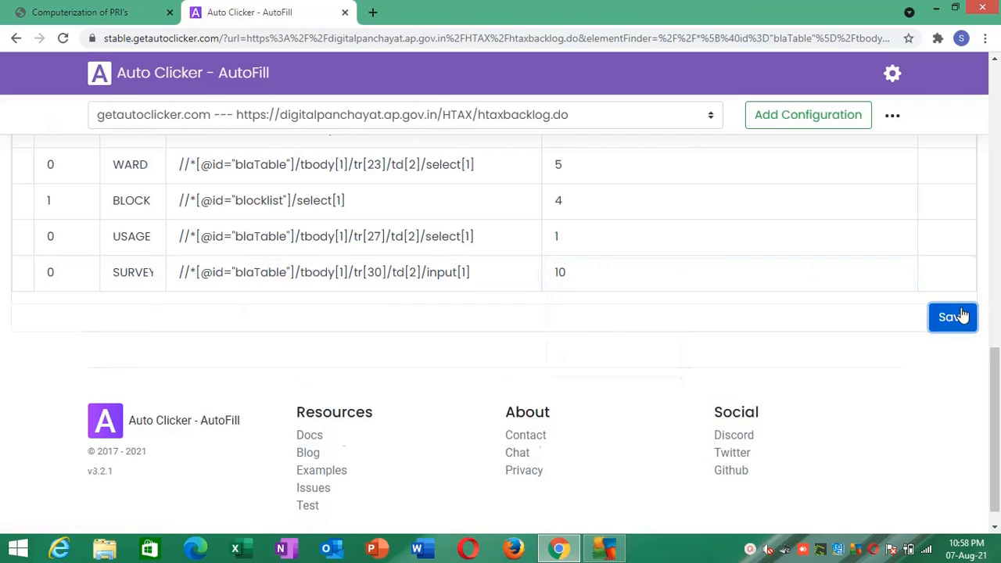
- Return to the backlog form, add the Layout option 2.UnApproved as a new AutoFill action and name it LAYOUT
{"action": "left_click", "coordinate": [125, 9]}
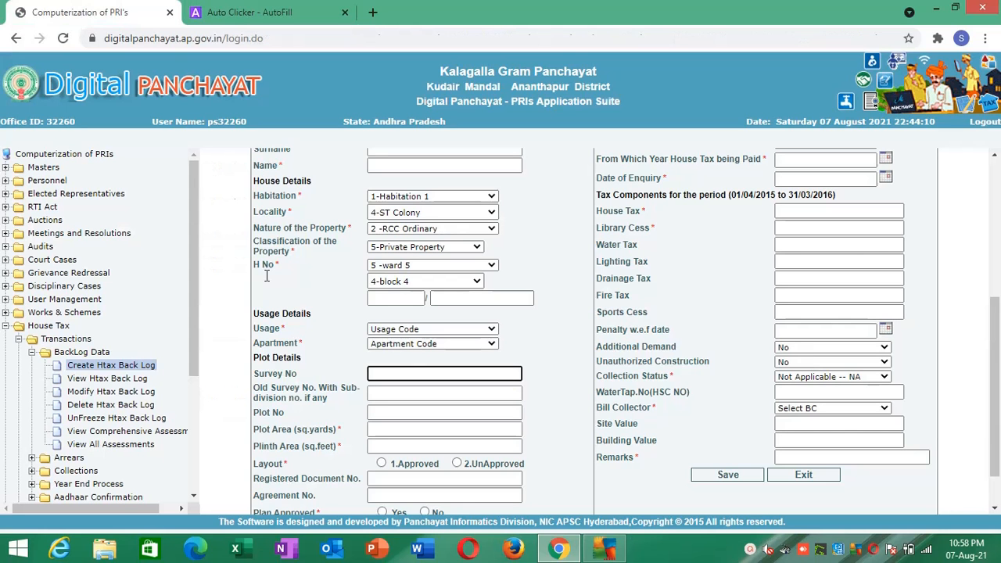
{"action": "right_click", "coordinate": [456, 466]}
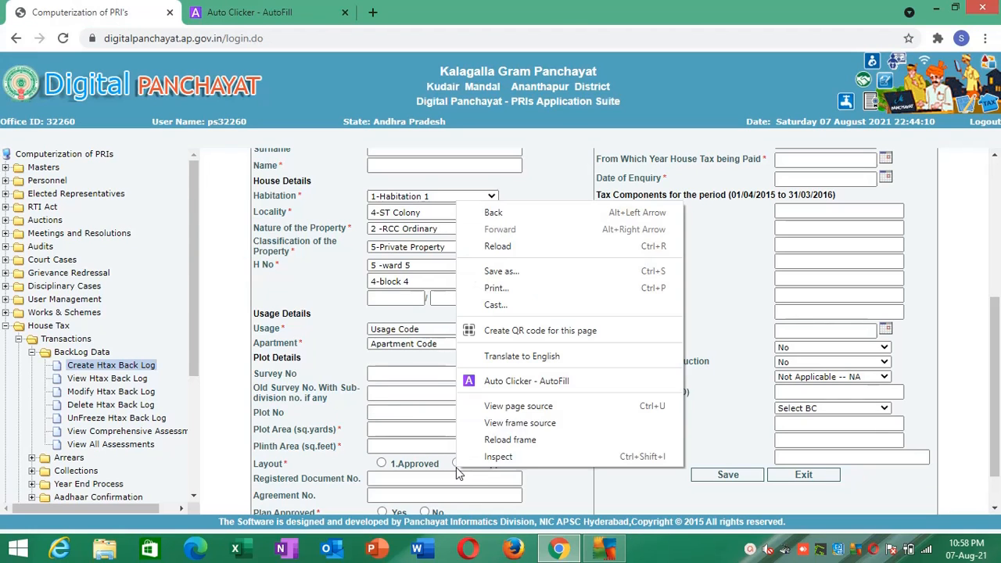
{"action": "left_click", "coordinate": [478, 388]}
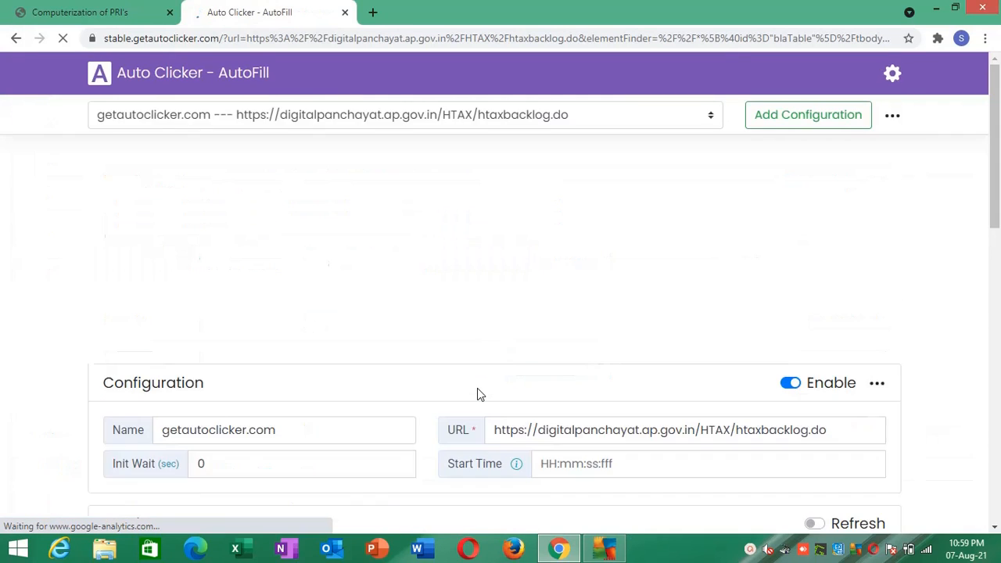
{"action": "left_click", "coordinate": [999, 315]}
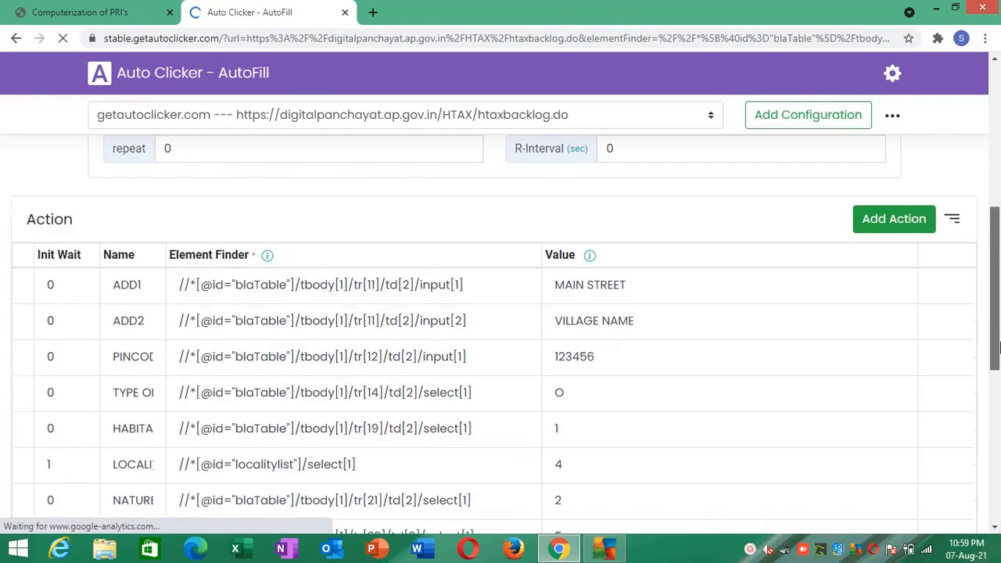
{"action": "left_click_drag", "start_coordinate": [998, 318], "coordinate": [998, 470]}
{"action": "left_click", "coordinate": [127, 273]}
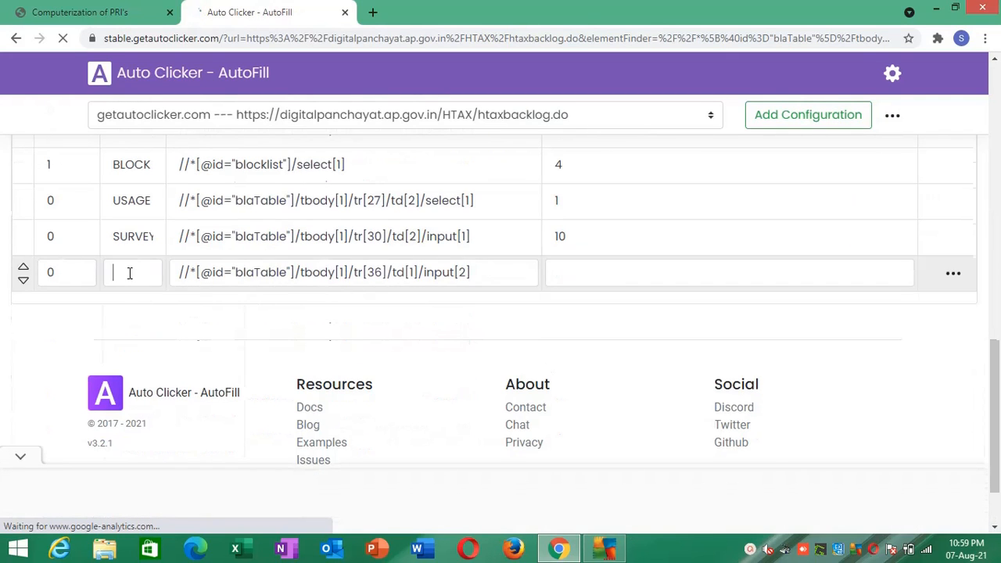
{"action": "left_click", "coordinate": [78, 7]}
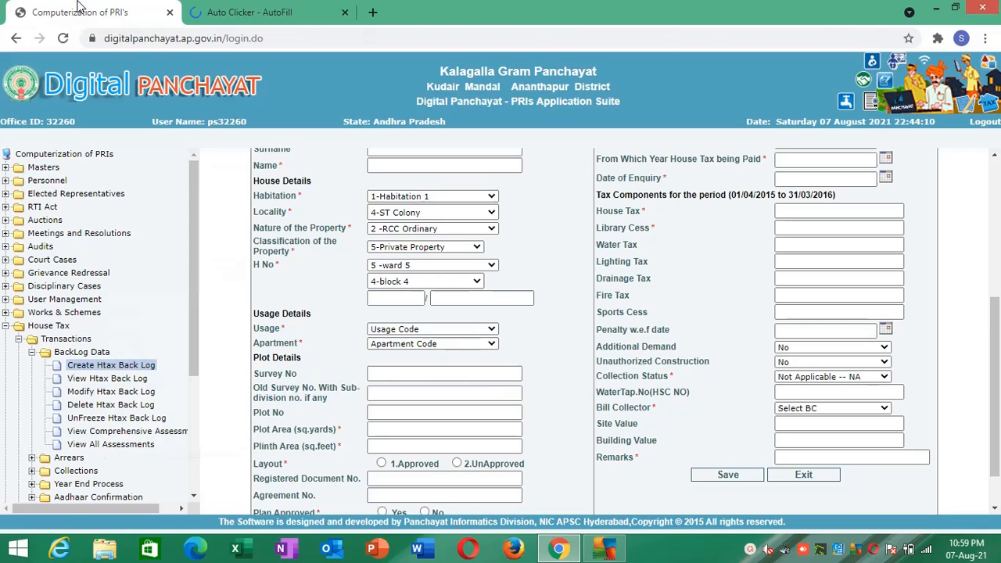
{"action": "left_click", "coordinate": [197, 7]}
{"action": "type", "text": "L"}
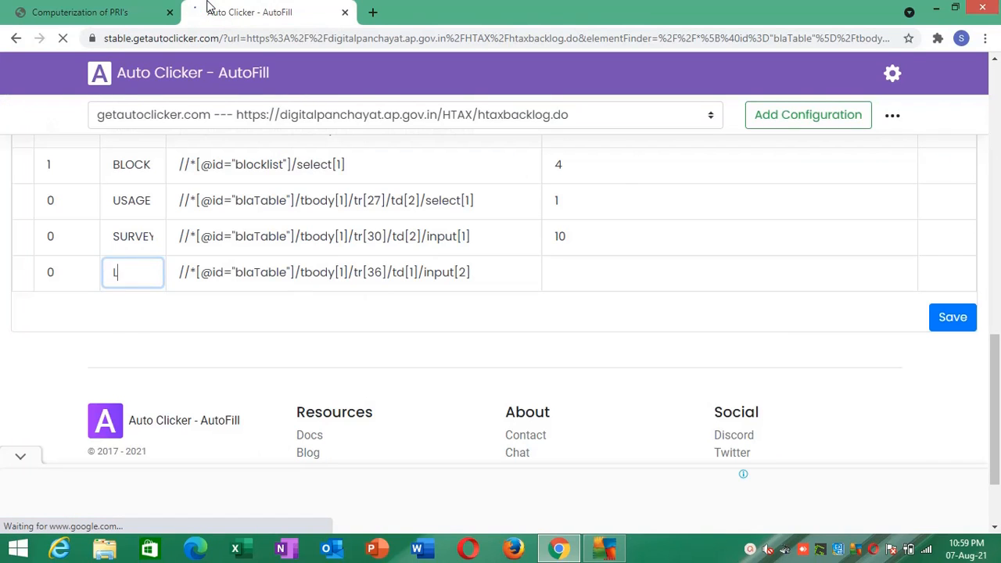
{"action": "type", "text": "AYSSIO"}
{"action": "key", "text": "BackSpace"}
{"action": "key", "text": "BackSpace"}
{"action": "key", "text": "BackSpace"}
{"action": "key", "text": "BackSpace"}
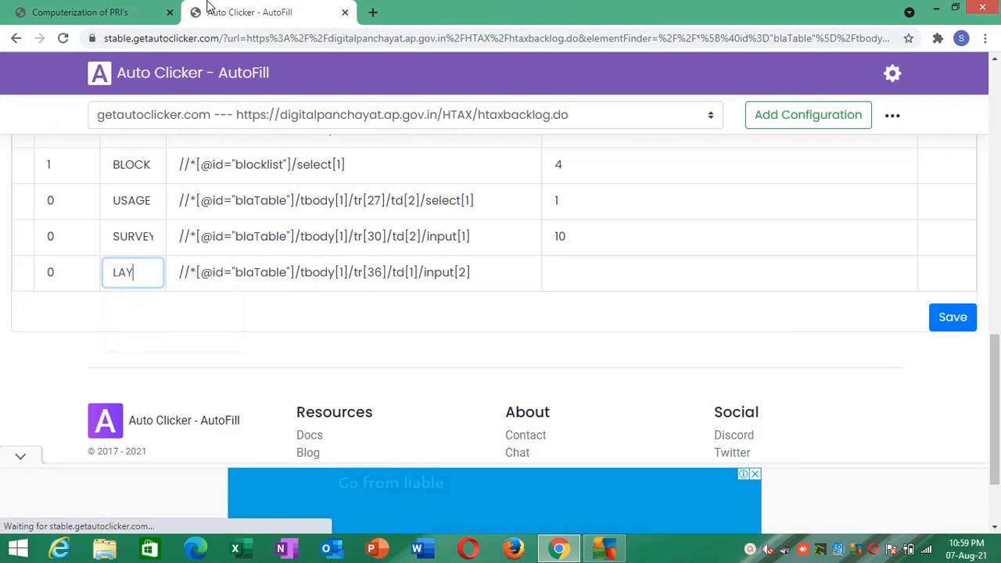
{"action": "type", "text": "OUT"}
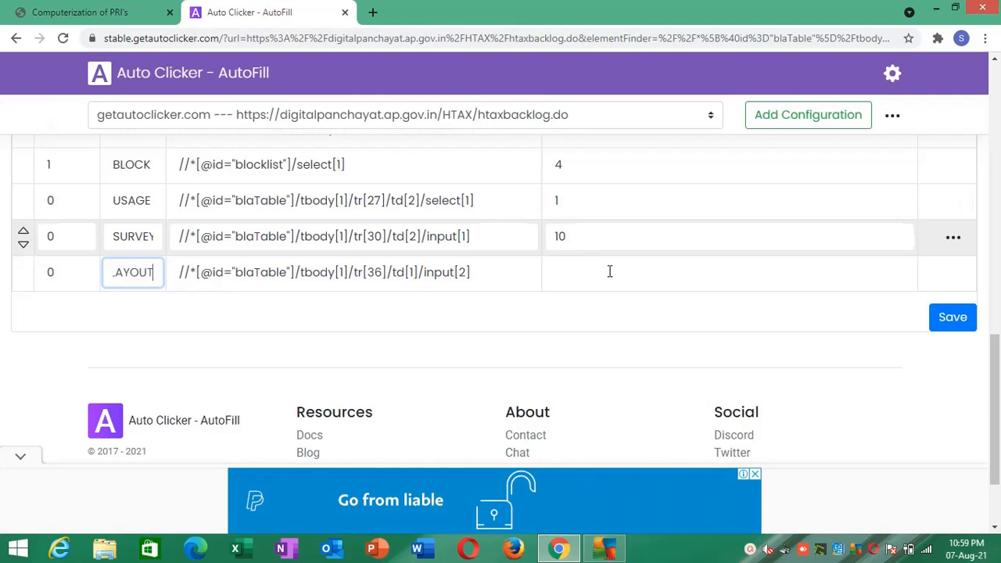
- Set the LAYOUT action's Value to N and save the actions
{"action": "left_click", "coordinate": [612, 279]}
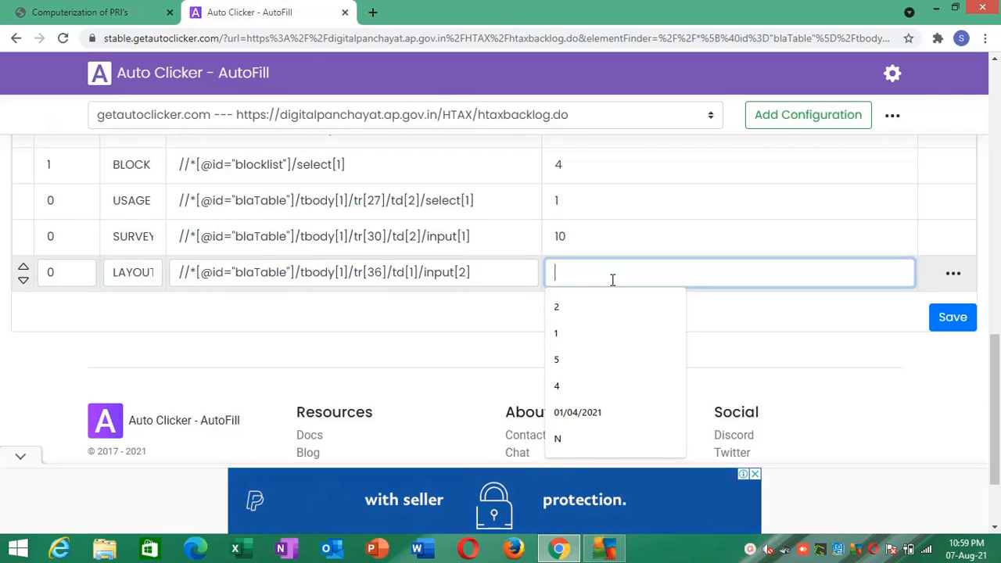
{"action": "type", "text": "N"}
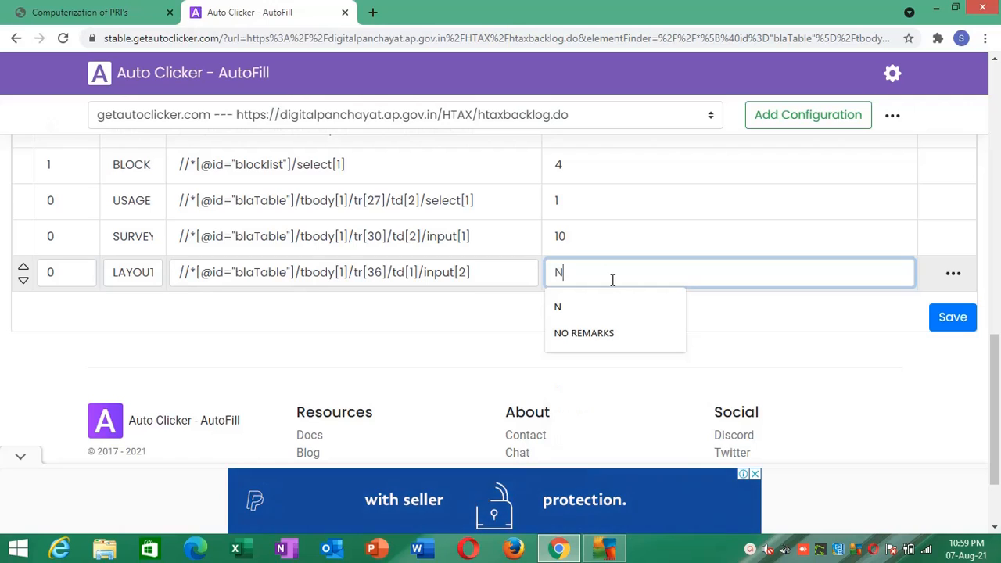
{"action": "left_click", "coordinate": [757, 342]}
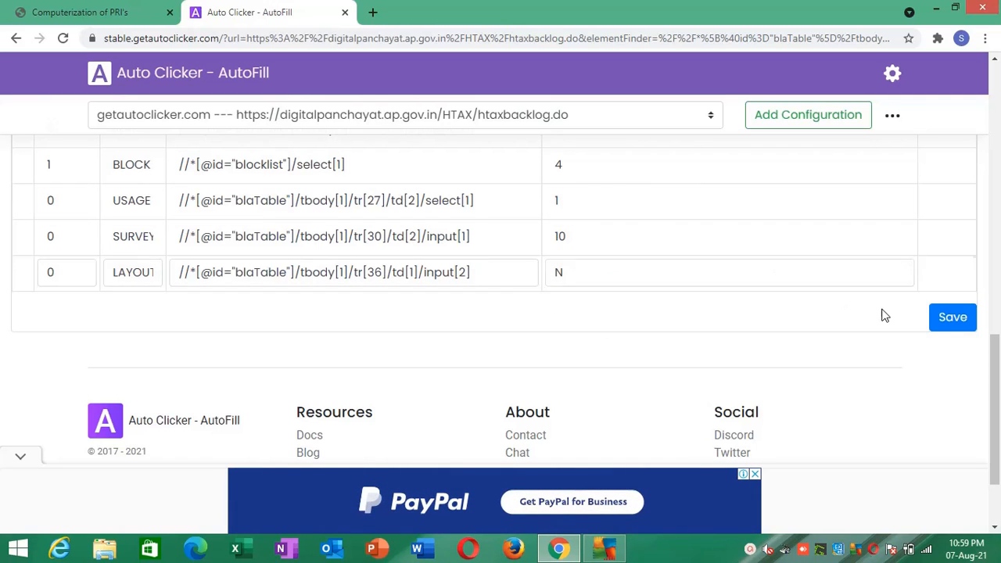
{"action": "left_click", "coordinate": [950, 319]}
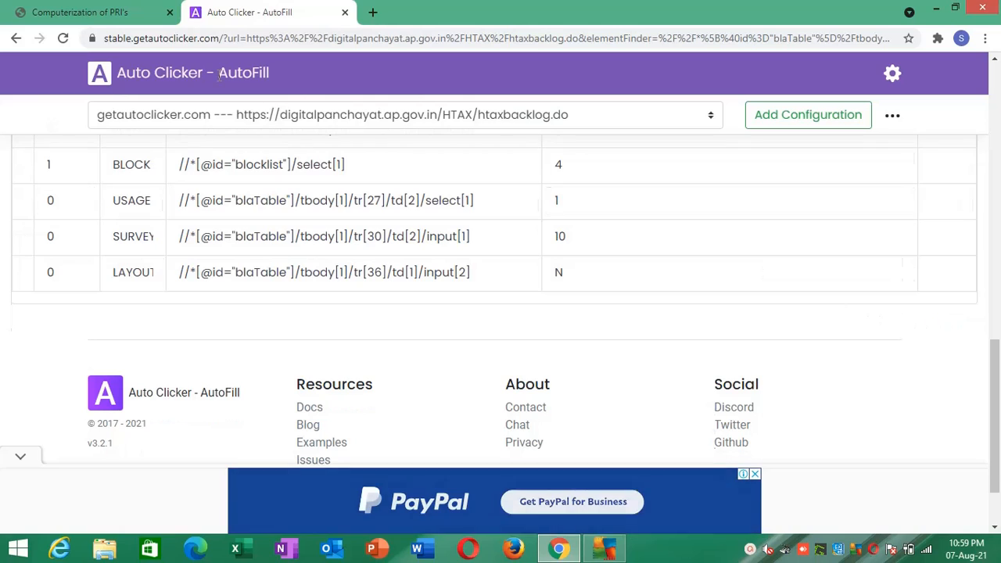
- Return to the backlog form and inspect the Layout option 2.UnApproved in the page source
{"action": "left_click", "coordinate": [125, 12]}
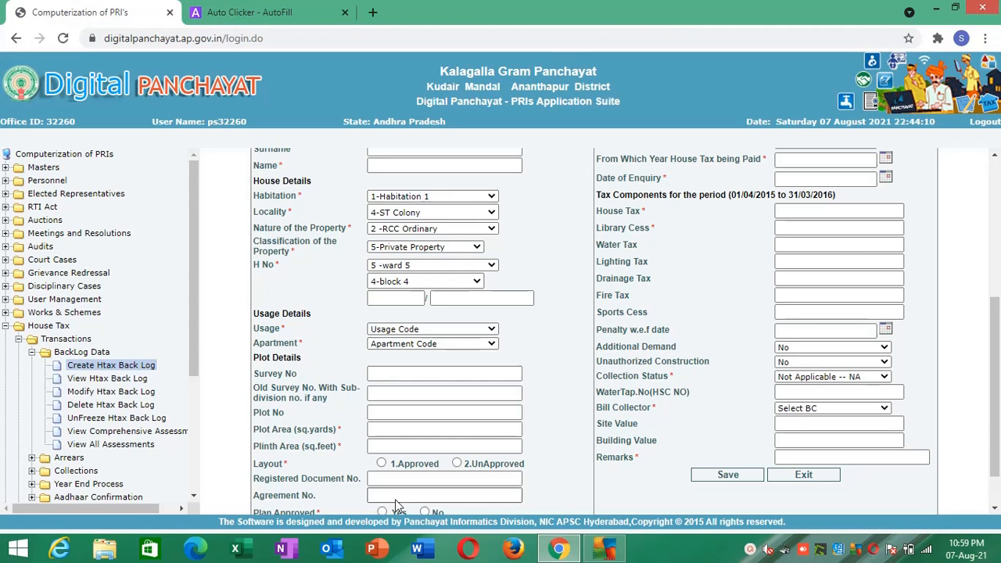
{"action": "right_click", "coordinate": [457, 467]}
{"action": "left_click", "coordinate": [469, 458]}
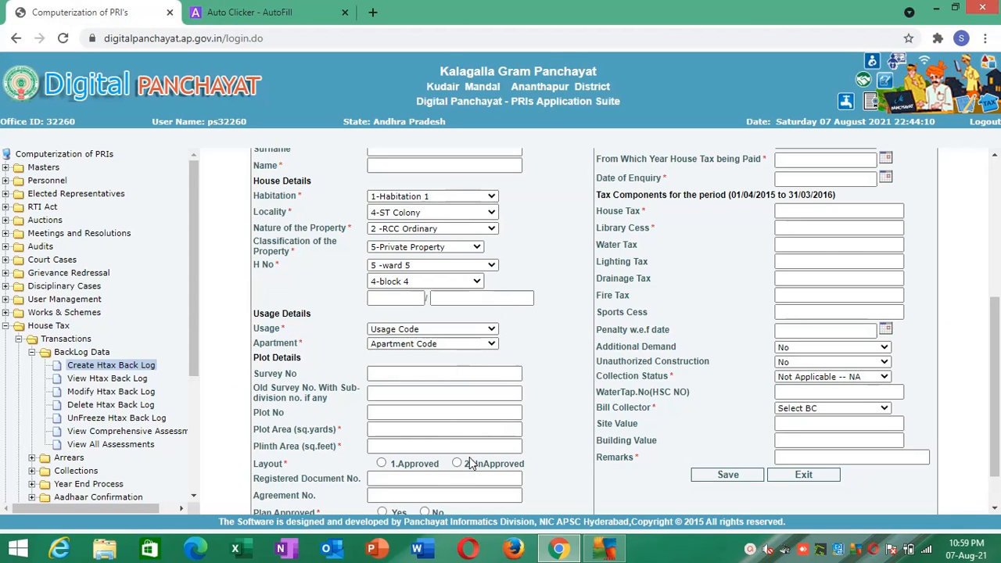
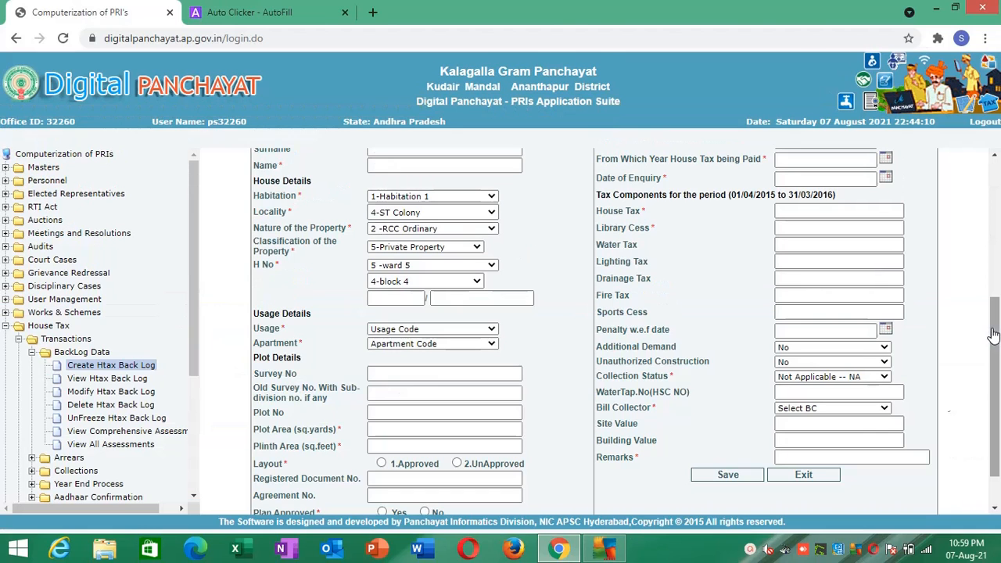
- Close the page inspector, add the Plan Approved option No as a new AutoFill action and name it PLAN APPROVAL
{"action": "left_click", "coordinate": [990, 325]}
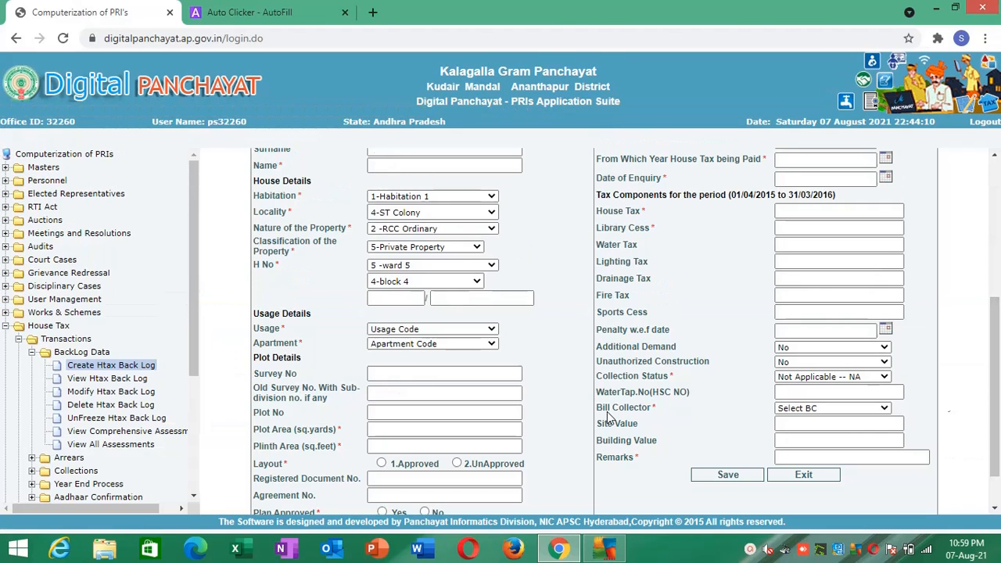
{"action": "scroll", "coordinate": [989, 432], "scroll_direction": "down", "scroll_amount": 2}
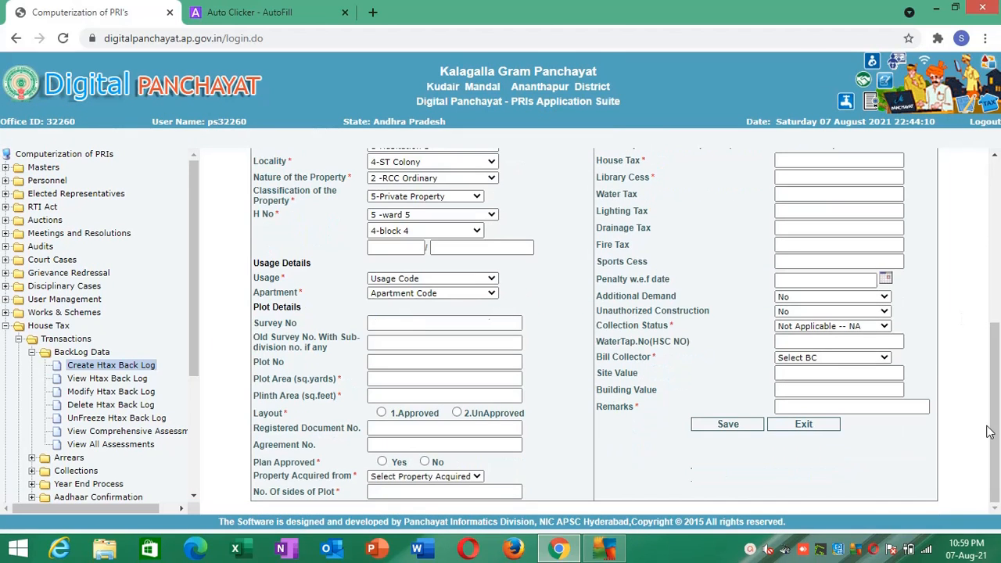
{"action": "right_click", "coordinate": [428, 467]}
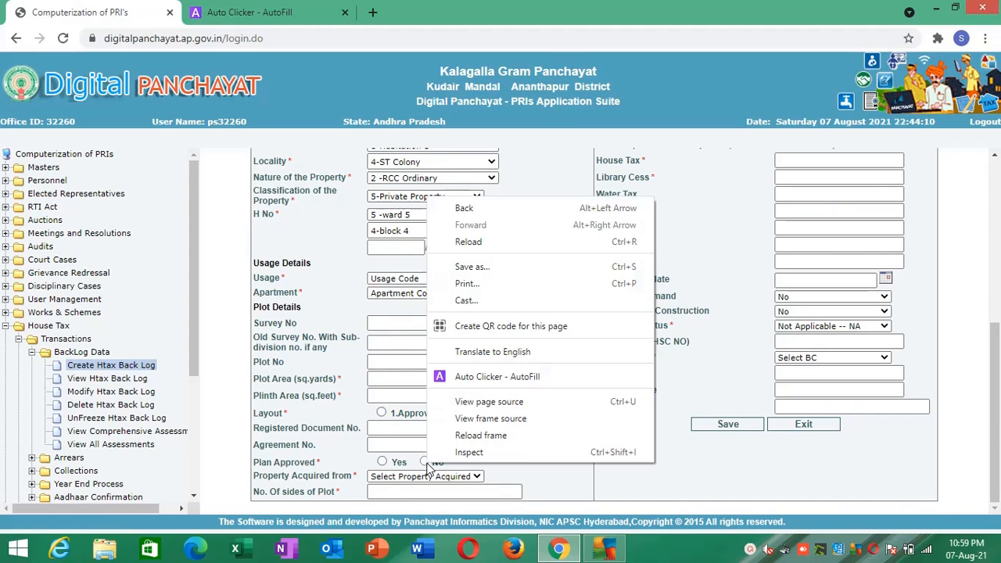
{"action": "left_click", "coordinate": [482, 377]}
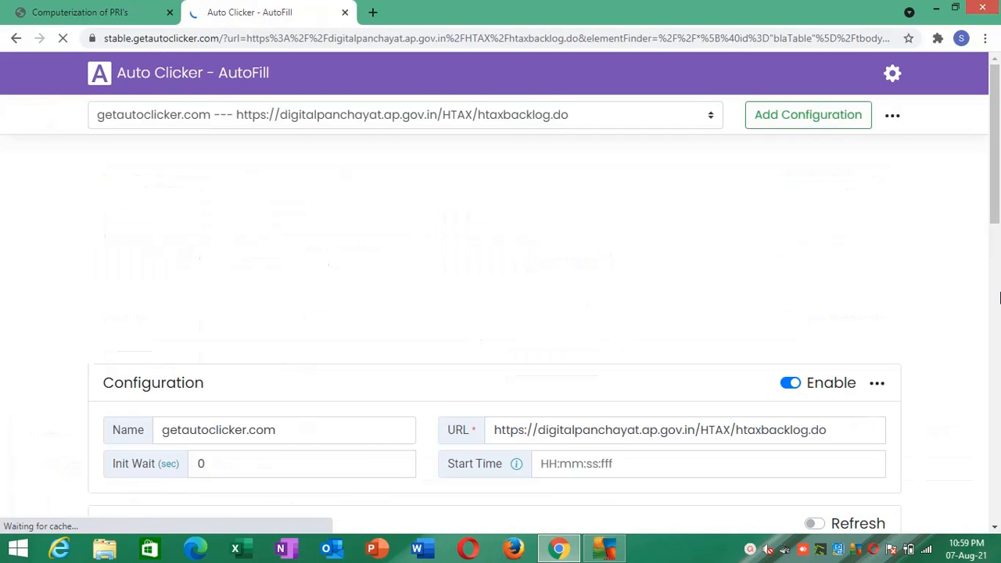
{"action": "left_click", "coordinate": [997, 294]}
{"action": "left_click_drag", "start_coordinate": [997, 294], "coordinate": [987, 422]}
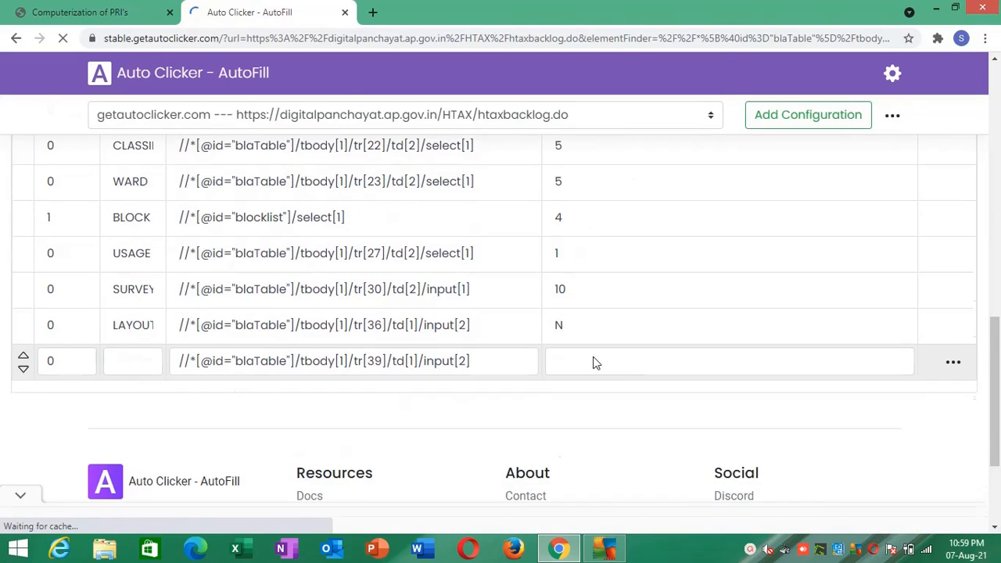
{"action": "left_click", "coordinate": [133, 369]}
{"action": "type", "text": "PL"}
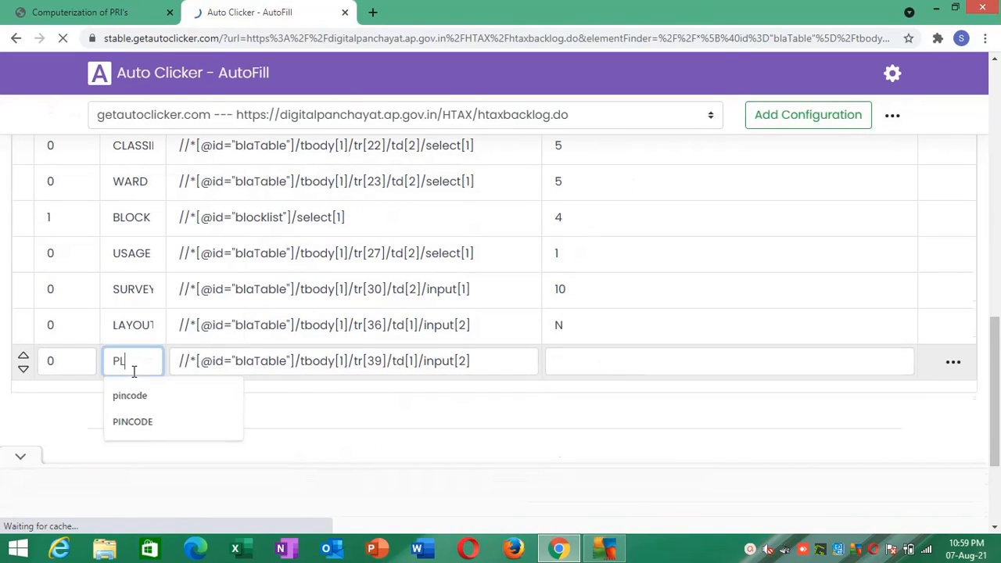
{"action": "type", "text": "AN APPROVAL"}
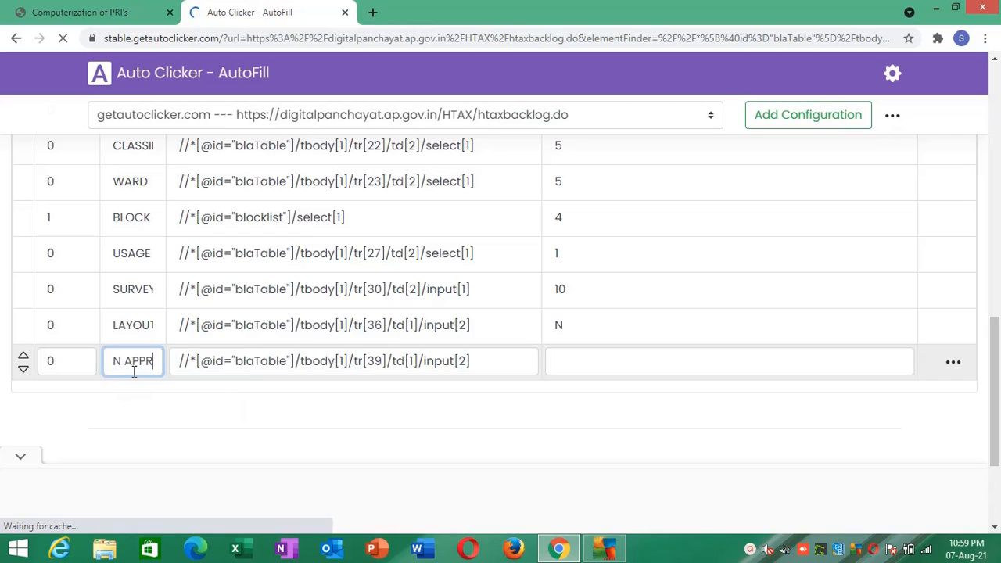
- Set the PLAN APPROVAL action's Value to N and save the actions
{"action": "left_click", "coordinate": [594, 363]}
{"action": "type", "text": "N"}
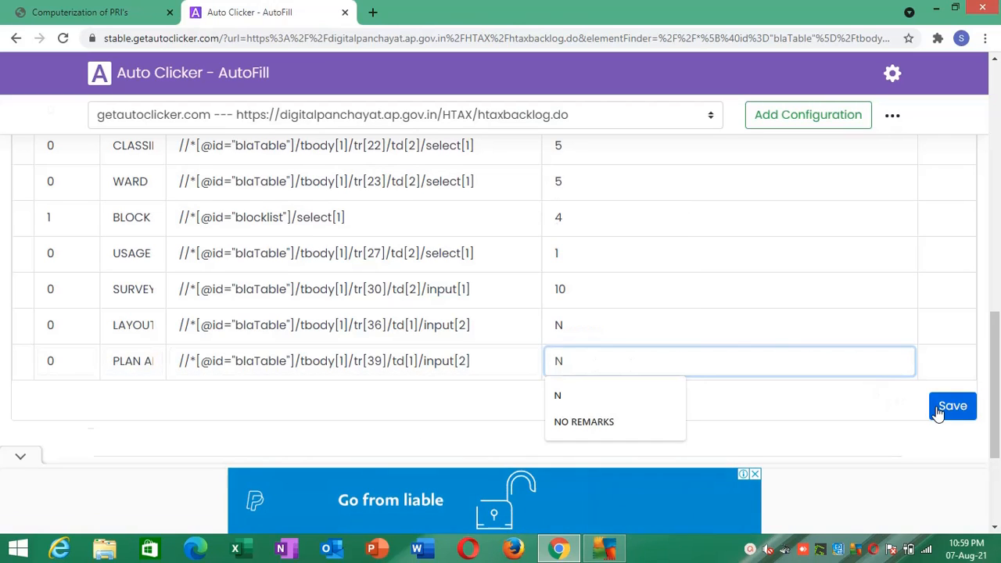
{"action": "left_click", "coordinate": [946, 406]}
- Return to the backlog form, add the No. Of sides of Plot field as a new AutoFill action and name it SIDES OF PLOT
{"action": "left_click", "coordinate": [66, 7]}
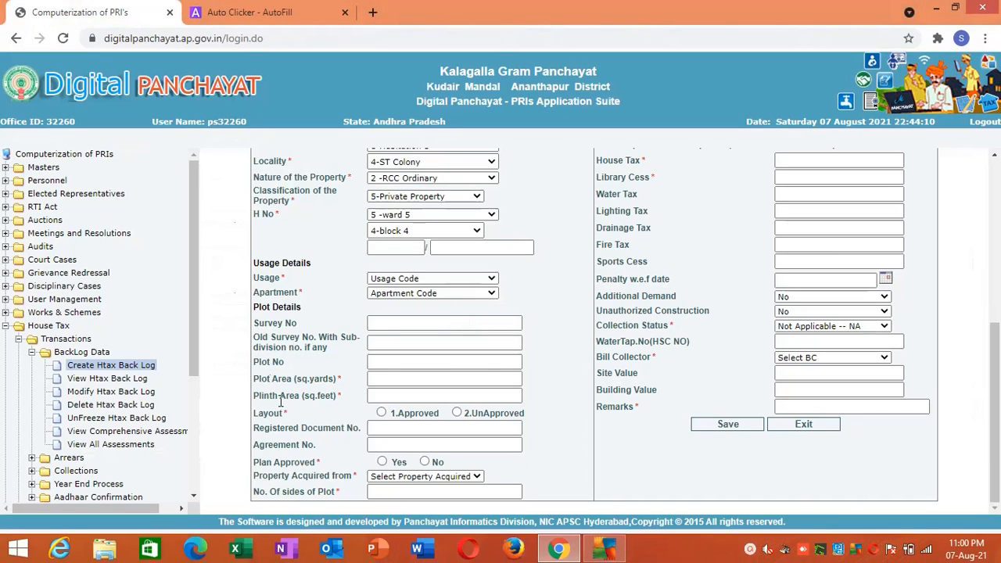
{"action": "left_click", "coordinate": [398, 478]}
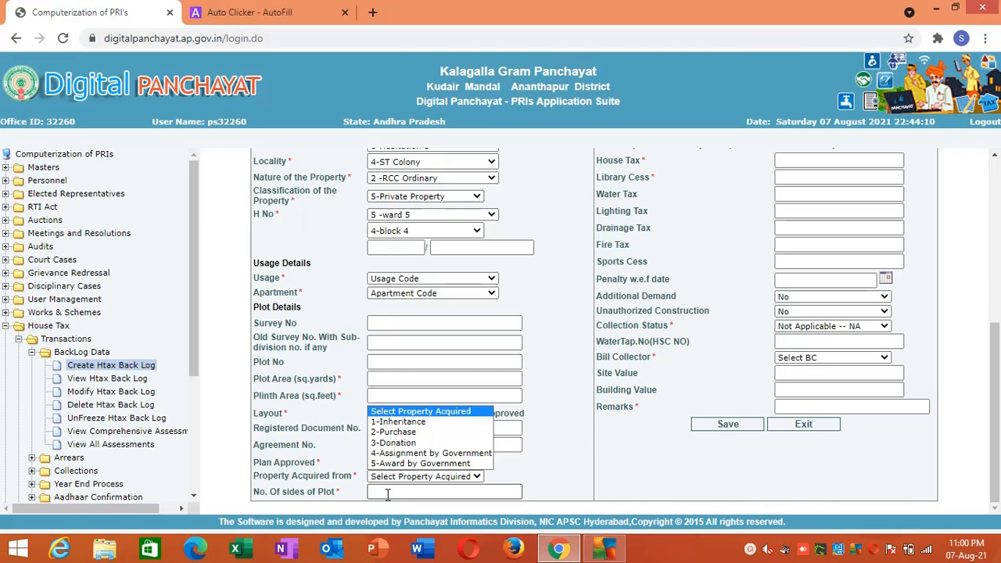
{"action": "right_click", "coordinate": [386, 491]}
{"action": "left_click", "coordinate": [417, 459]}
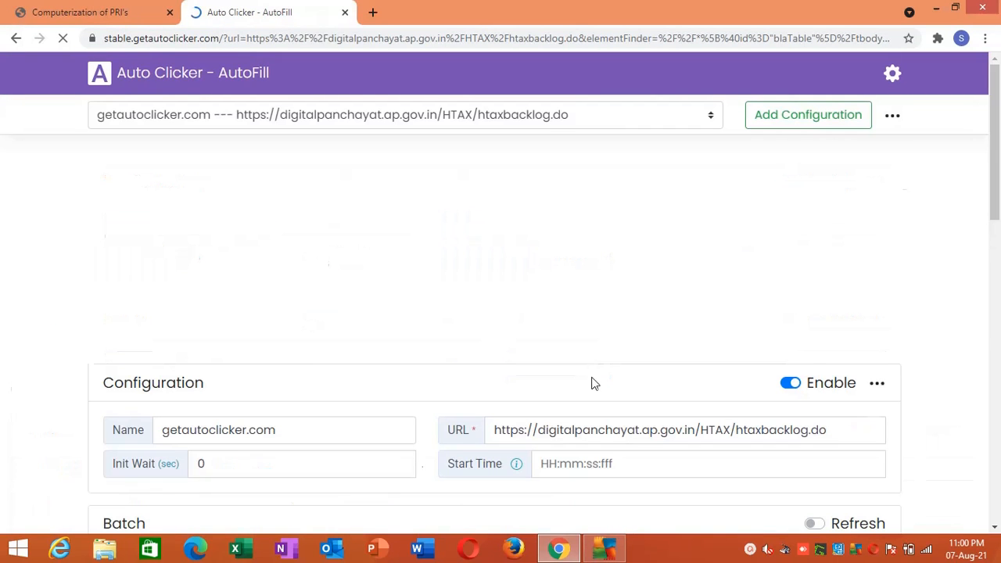
{"action": "left_click", "coordinate": [996, 328]}
{"action": "left_click_drag", "start_coordinate": [996, 329], "coordinate": [993, 489]}
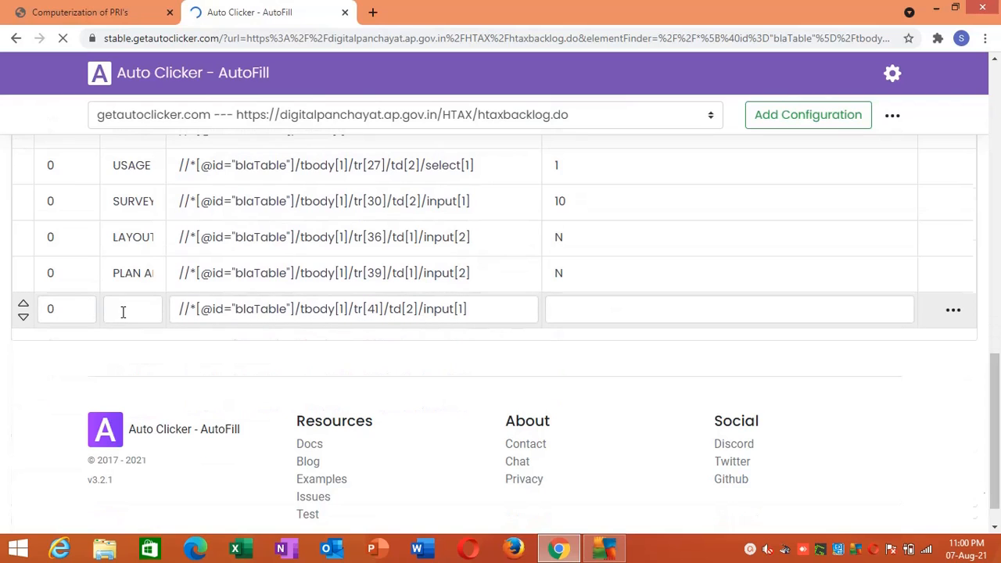
{"action": "left_click", "coordinate": [123, 312]}
{"action": "type", "text": "PLO"}
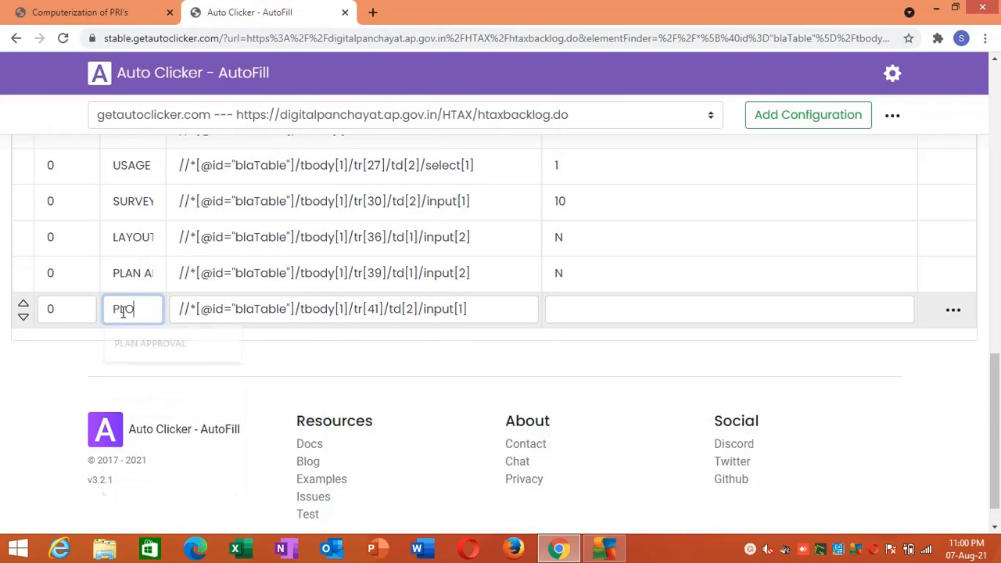
{"action": "key", "text": "BackSpace"}
{"action": "key", "text": "BackSpace"}
{"action": "key", "text": "BackSpace"}
{"action": "type", "text": "SID"}
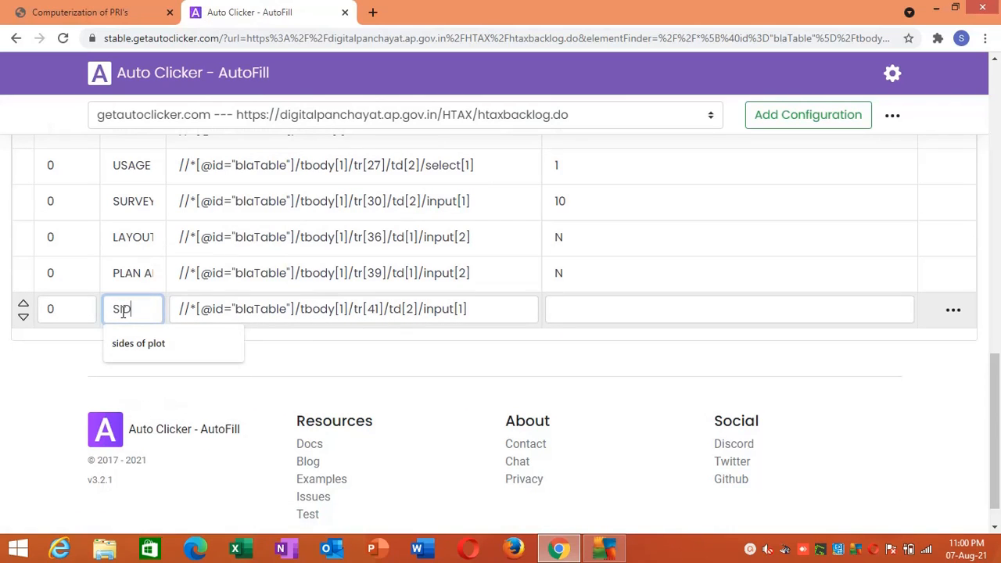
{"action": "type", "text": "ES OF PLOT"}
- Set the SIDES OF PLOT action's Value to 4 and save the actions
{"action": "left_click", "coordinate": [551, 313]}
{"action": "type", "text": "4"}
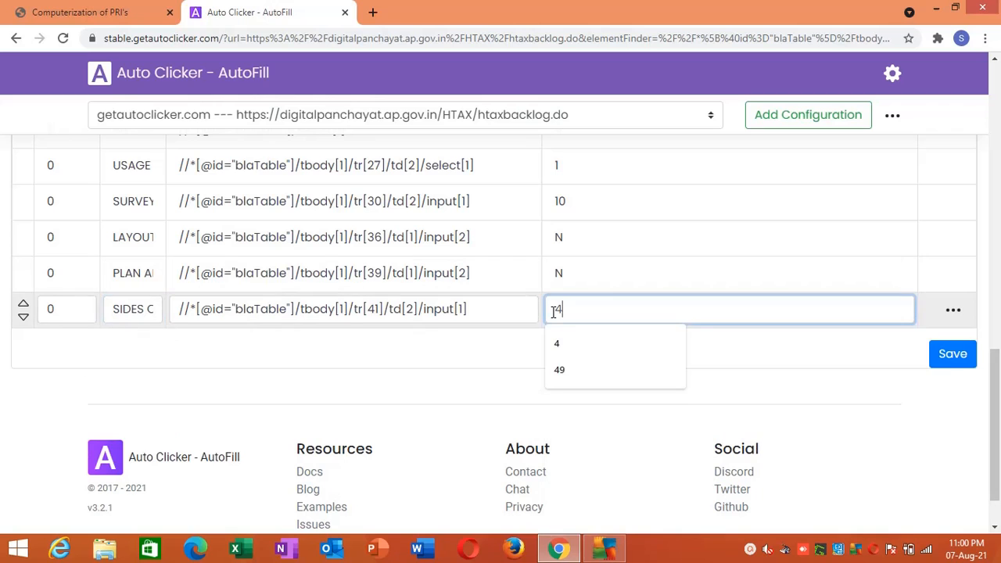
{"action": "left_click", "coordinate": [755, 354]}
{"action": "left_click", "coordinate": [967, 352]}
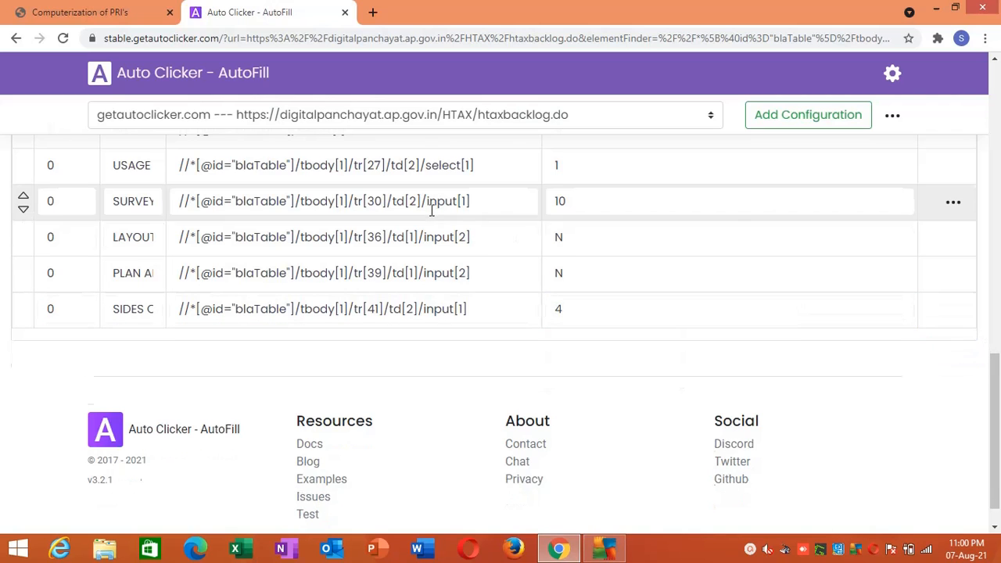
- Return to the backlog form and reload its frame to test the Layout, Plan Approved and No. Of sides of Plot actions
{"action": "left_click", "coordinate": [152, 6]}
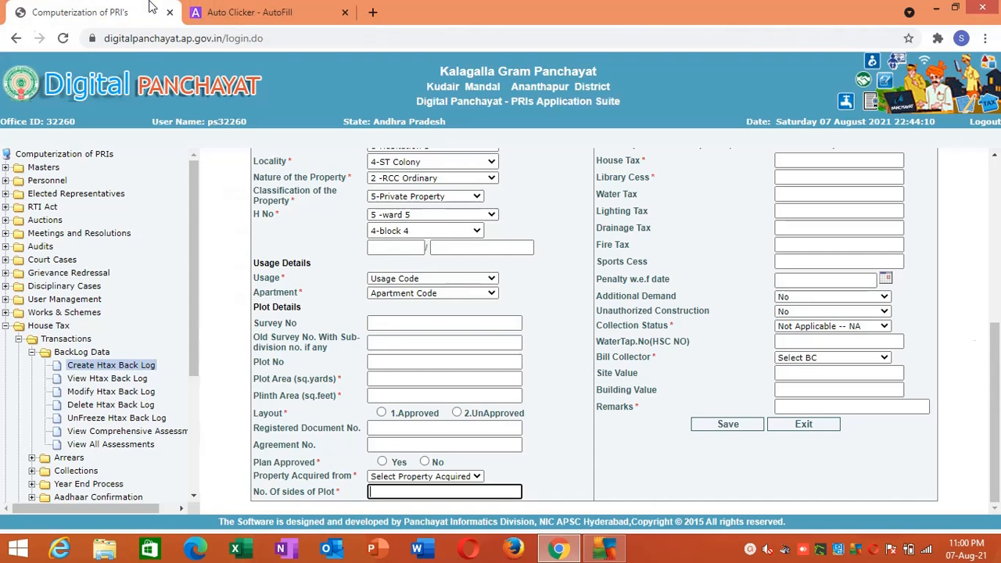
{"action": "right_click", "coordinate": [217, 311]}
{"action": "left_click", "coordinate": [244, 280]}
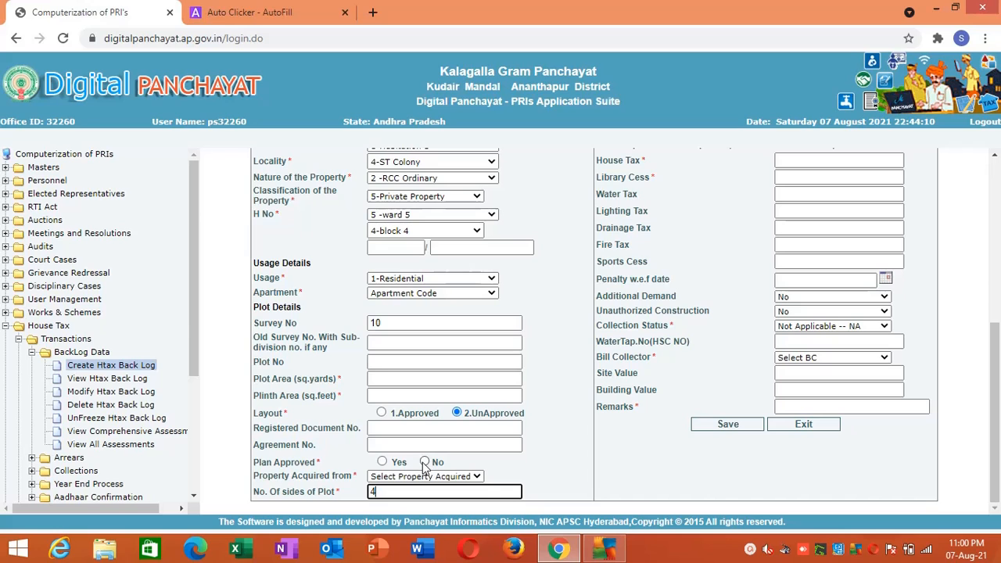
- Return to the AutoFill actions, move the LAYOUT action up two places to above USAGE and save the new order
{"action": "left_click", "coordinate": [263, 9]}
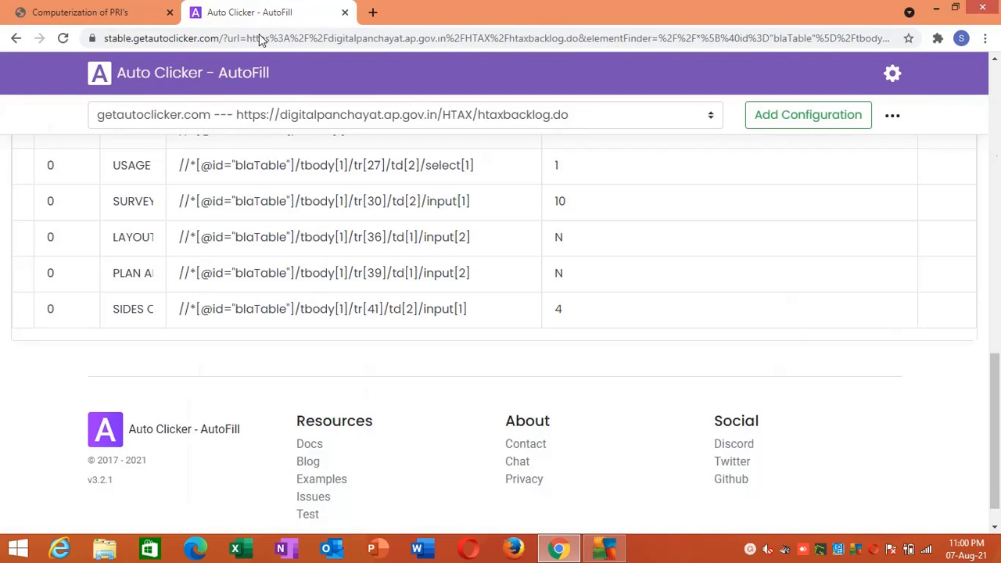
{"action": "left_click", "coordinate": [24, 236]}
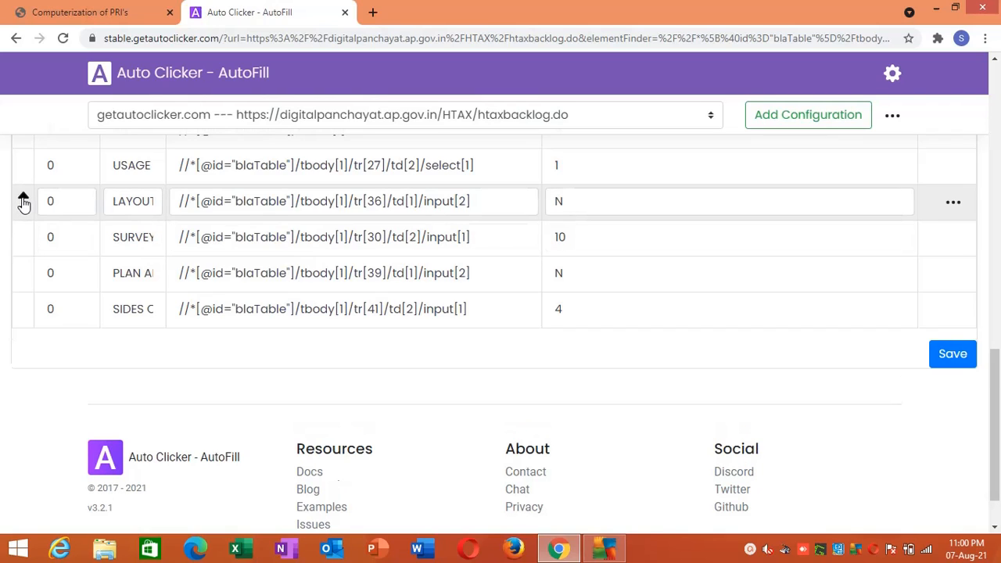
{"action": "left_click", "coordinate": [24, 201]}
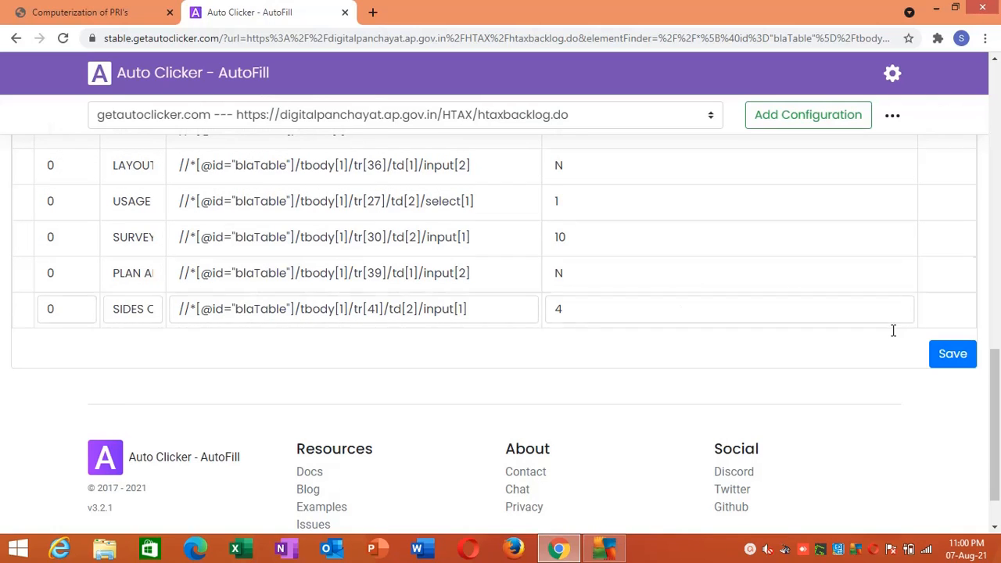
{"action": "left_click", "coordinate": [954, 356]}
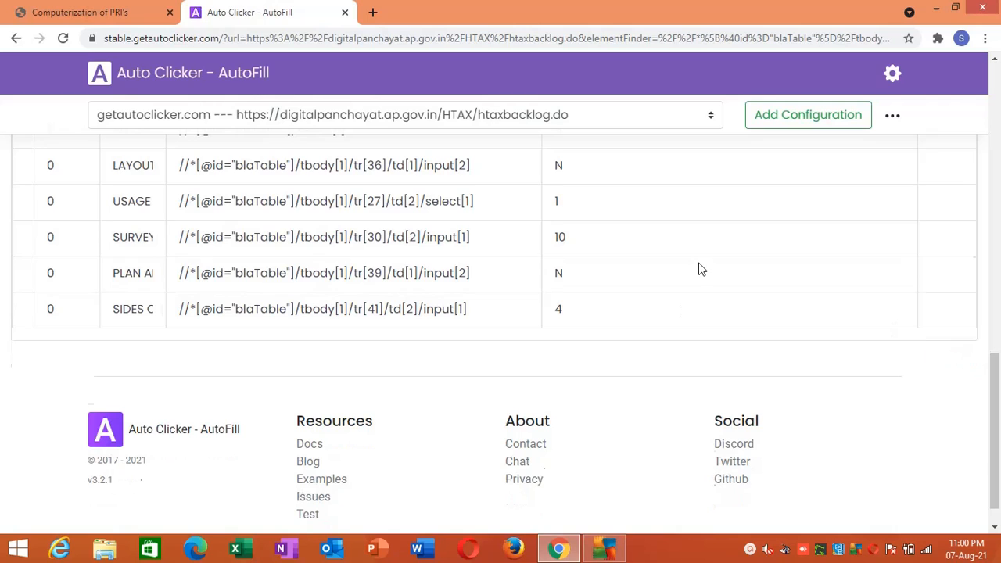
- Reload the backlog form's frame to test the reordered AutoFill actions
{"action": "left_click", "coordinate": [152, 14]}
{"action": "right_click", "coordinate": [217, 219]}
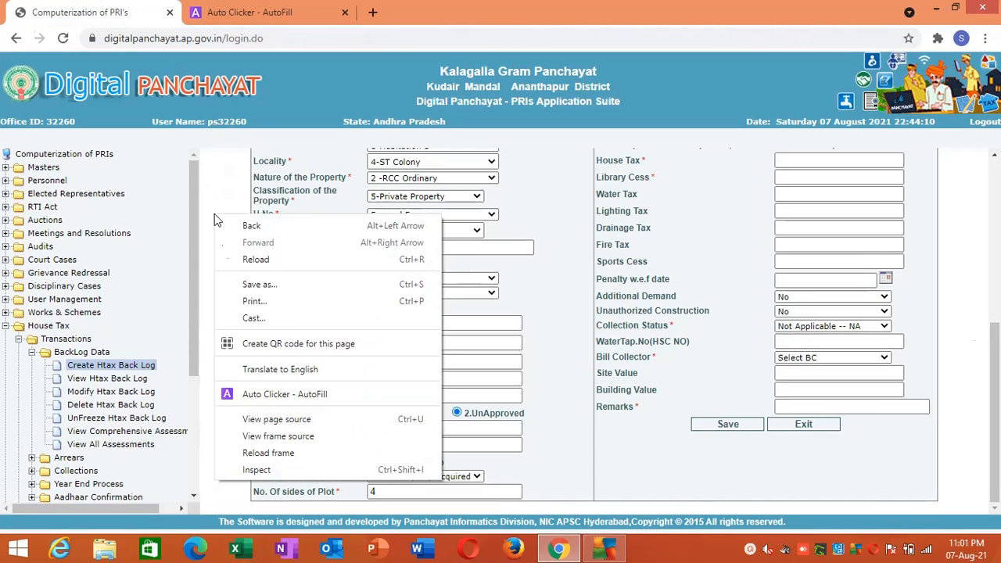
{"action": "left_click", "coordinate": [268, 453]}
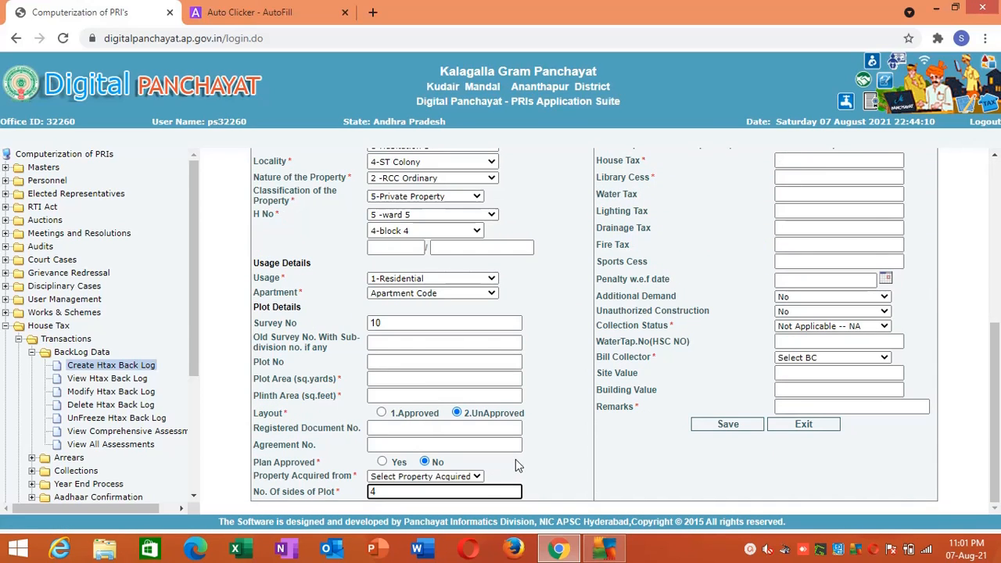
- Add the form's Date Of Assessment field as a new AutoFill action and name it DATE1
{"action": "left_click", "coordinate": [986, 411]}
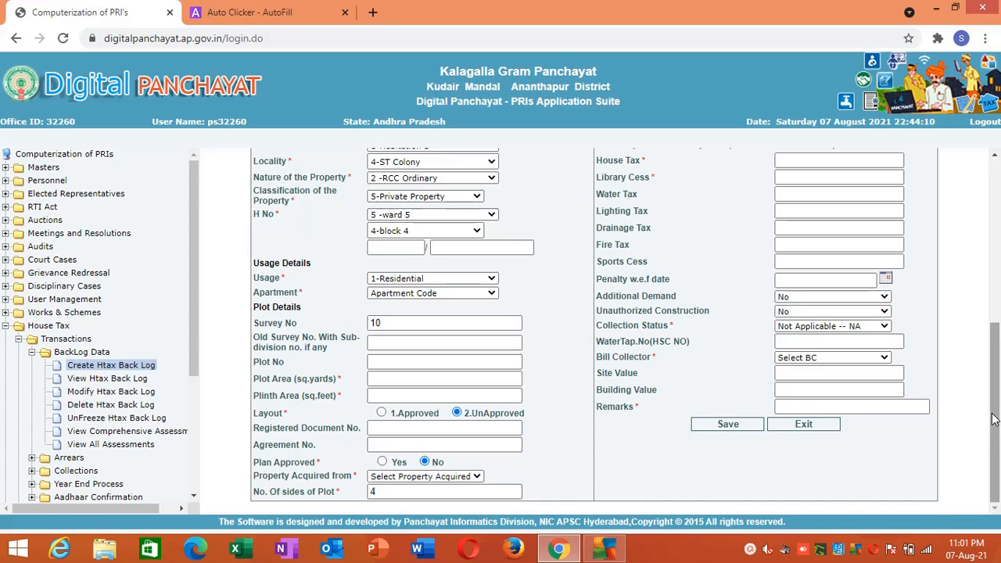
{"action": "left_click_drag", "start_coordinate": [992, 420], "coordinate": [992, 296]}
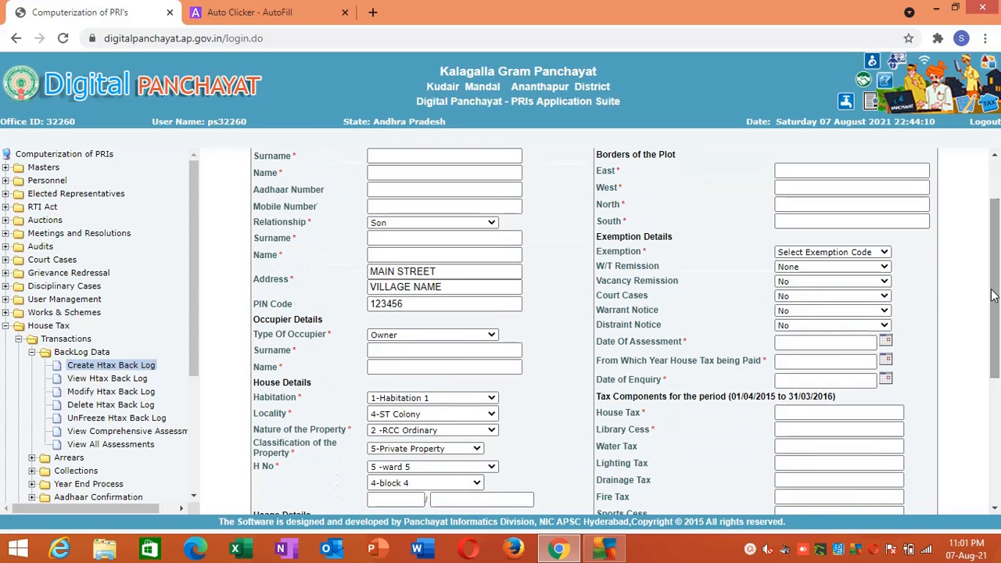
{"action": "right_click", "coordinate": [803, 342]}
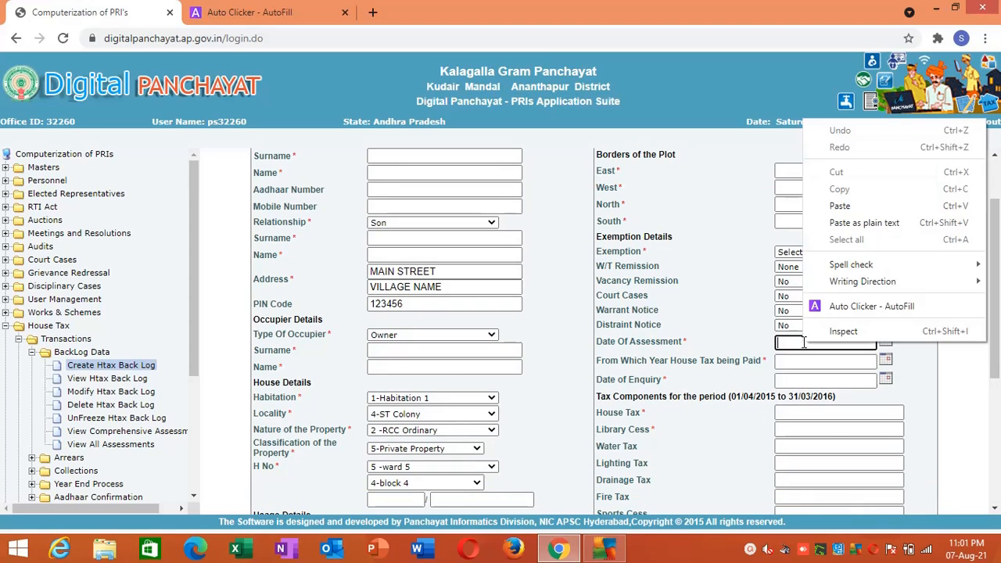
{"action": "left_click", "coordinate": [823, 306]}
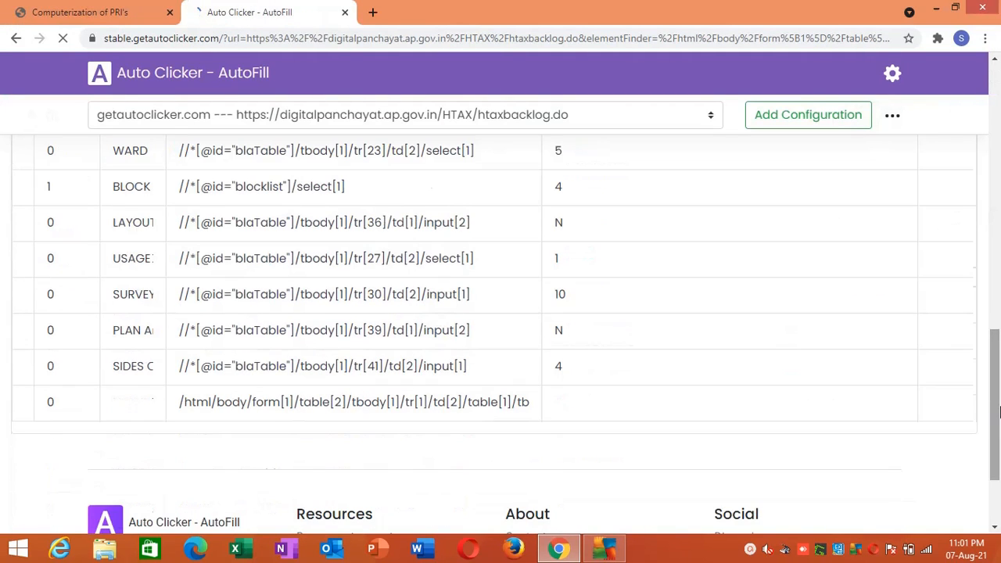
{"action": "left_click", "coordinate": [123, 403]}
{"action": "type", "text": "DATE1"}
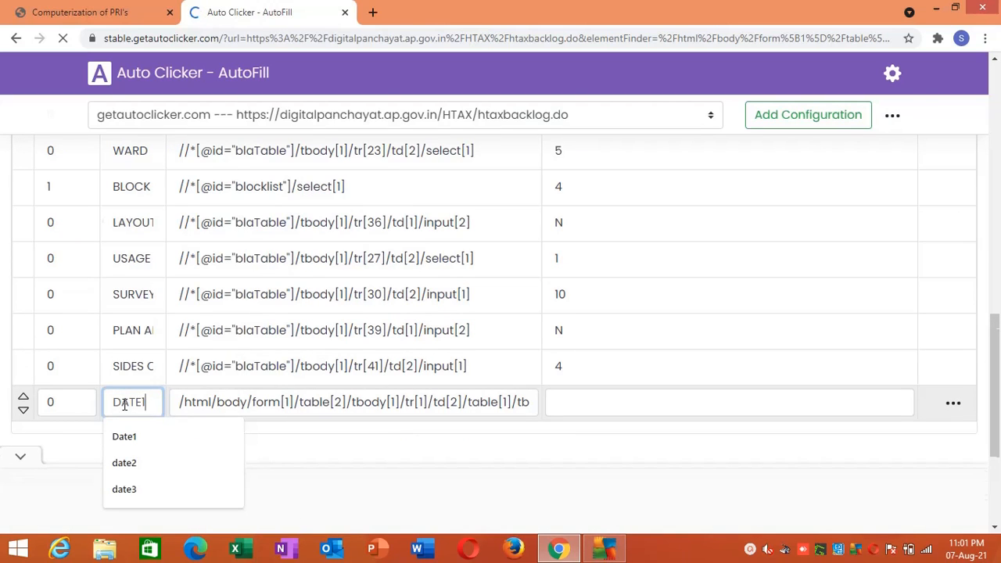
- Set the DATE1 action's Value to 01/04/2021 and save the actions
{"action": "left_click", "coordinate": [566, 399]}
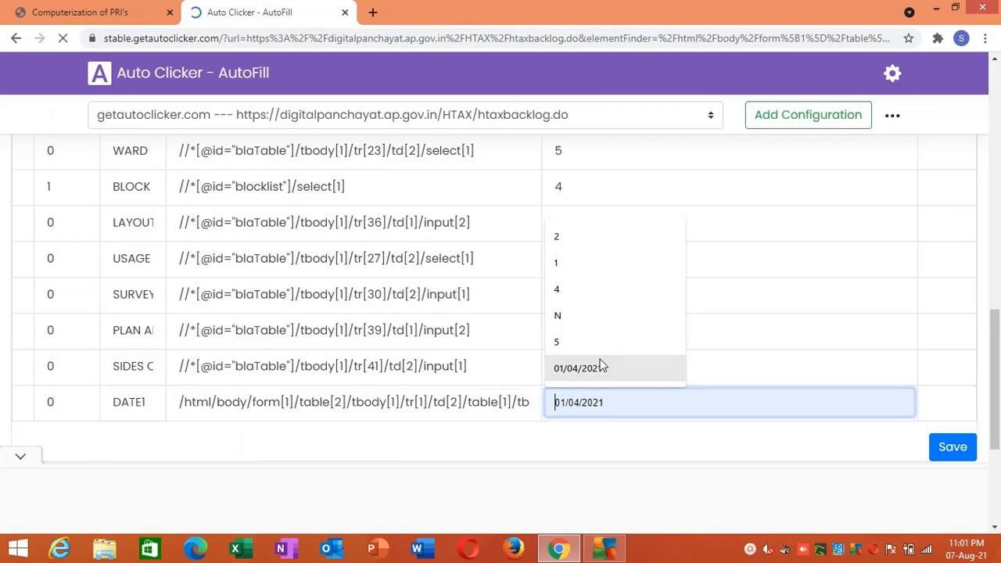
{"action": "left_click", "coordinate": [602, 366]}
{"action": "left_click", "coordinate": [953, 446]}
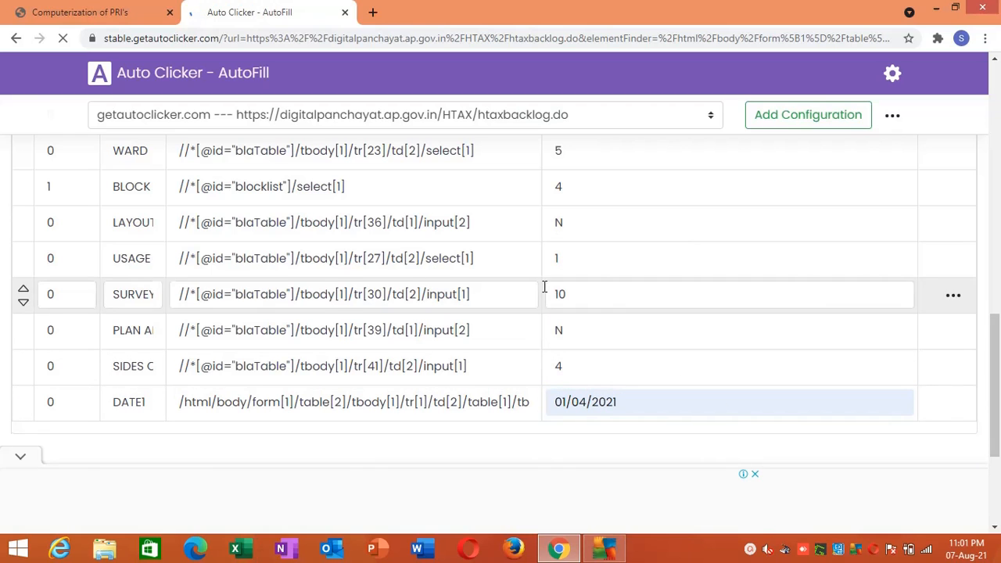
- Add the form's From Which Year House Tax being Paid field as a new AutoFill action and name it DATE2
{"action": "left_click", "coordinate": [79, 12]}
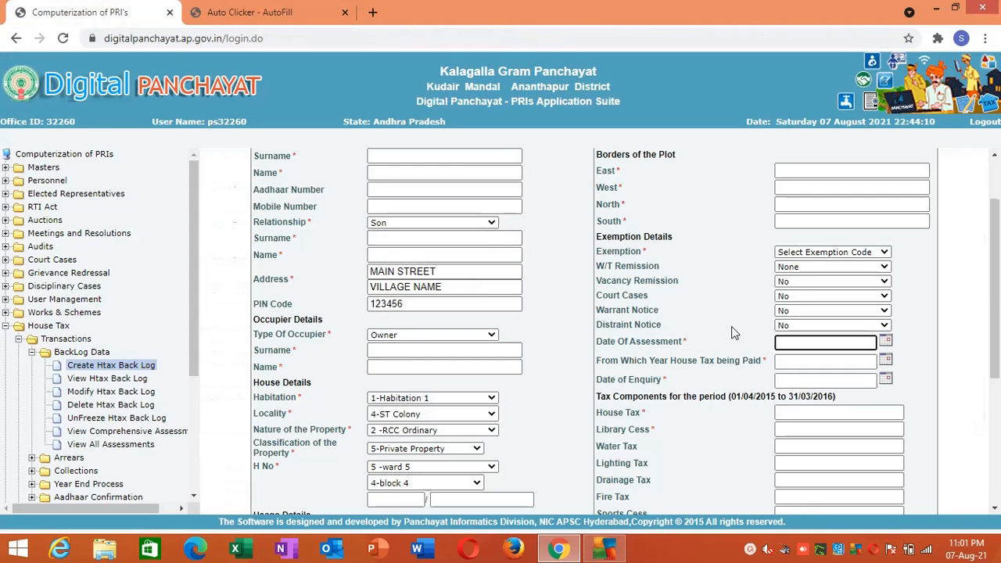
{"action": "left_click", "coordinate": [791, 361]}
{"action": "right_click", "coordinate": [791, 363]}
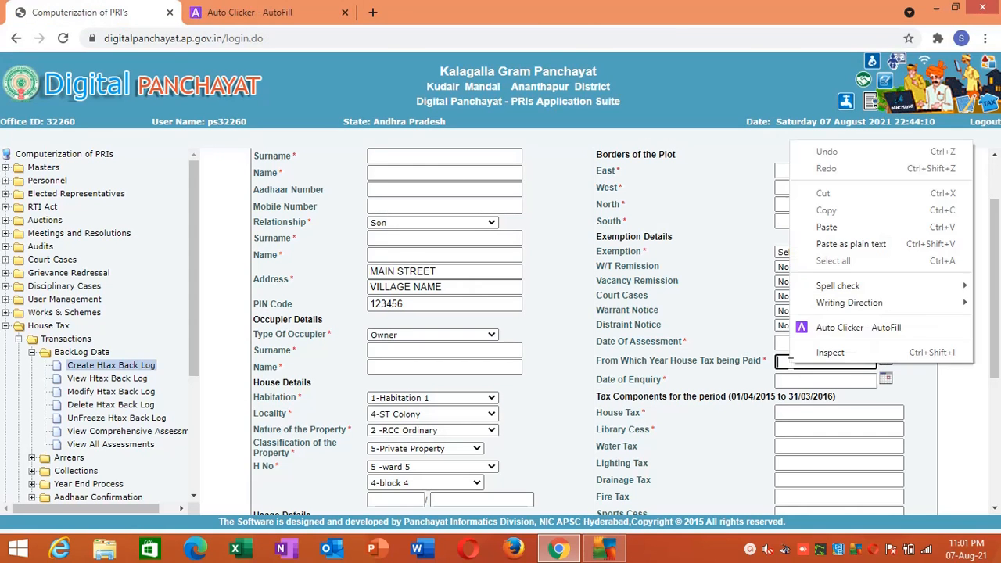
{"action": "left_click", "coordinate": [823, 330]}
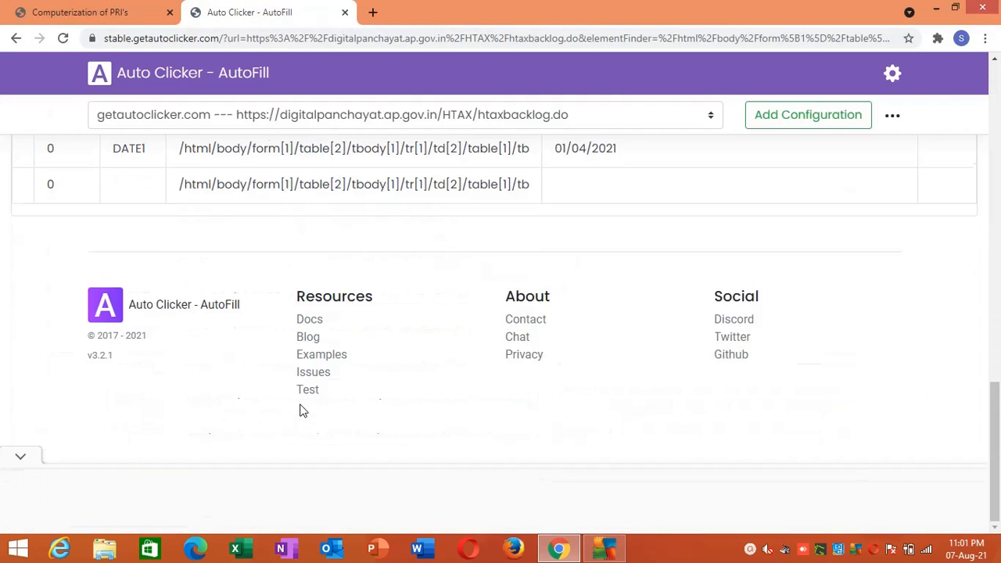
{"action": "left_click", "coordinate": [134, 183]}
{"action": "type", "text": "DA"}
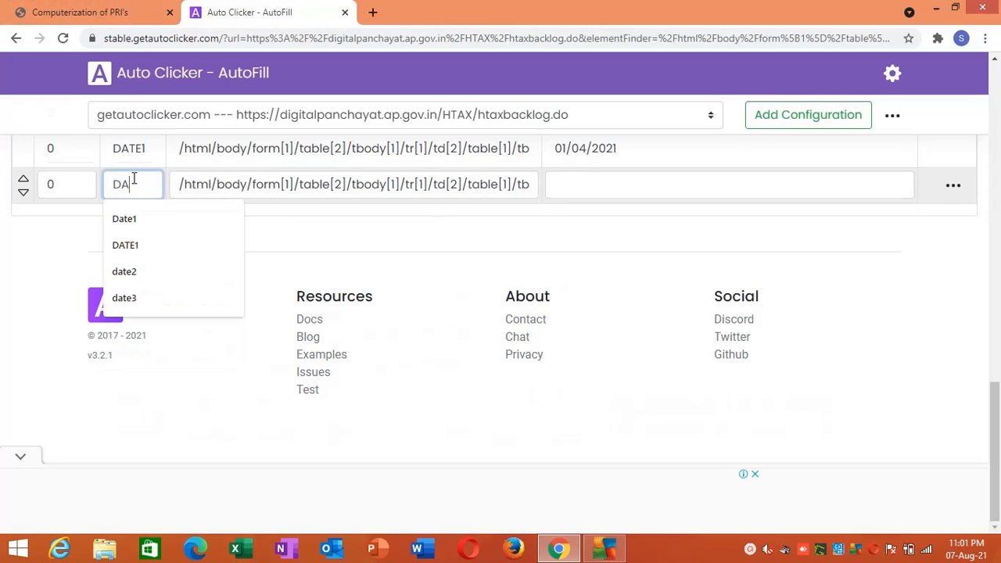
{"action": "type", "text": "TE2"}
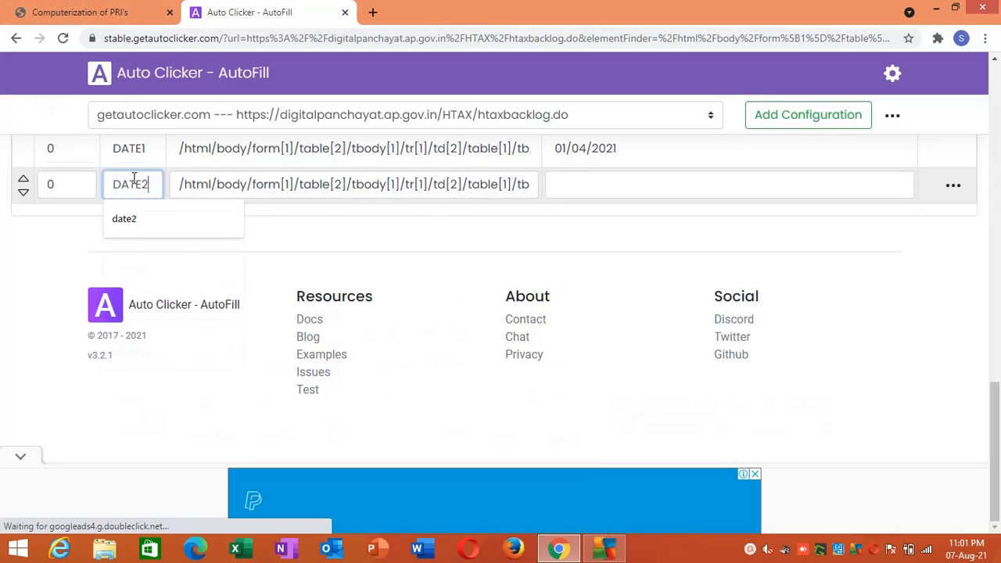
- Set the DATE2 action's Value to 01/04/2021 and save the actions
{"action": "left_click", "coordinate": [618, 180]}
{"action": "left_click", "coordinate": [571, 354]}
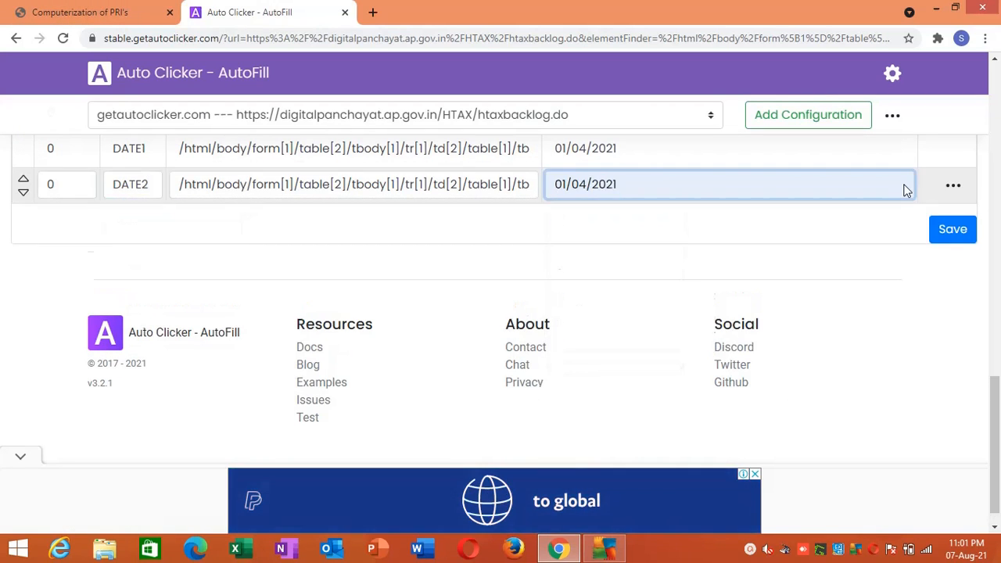
{"action": "left_click", "coordinate": [942, 231]}
- Add the form's Date of Enquiry field as a new AutoFill action and name it DATE3
{"action": "left_click", "coordinate": [79, 11]}
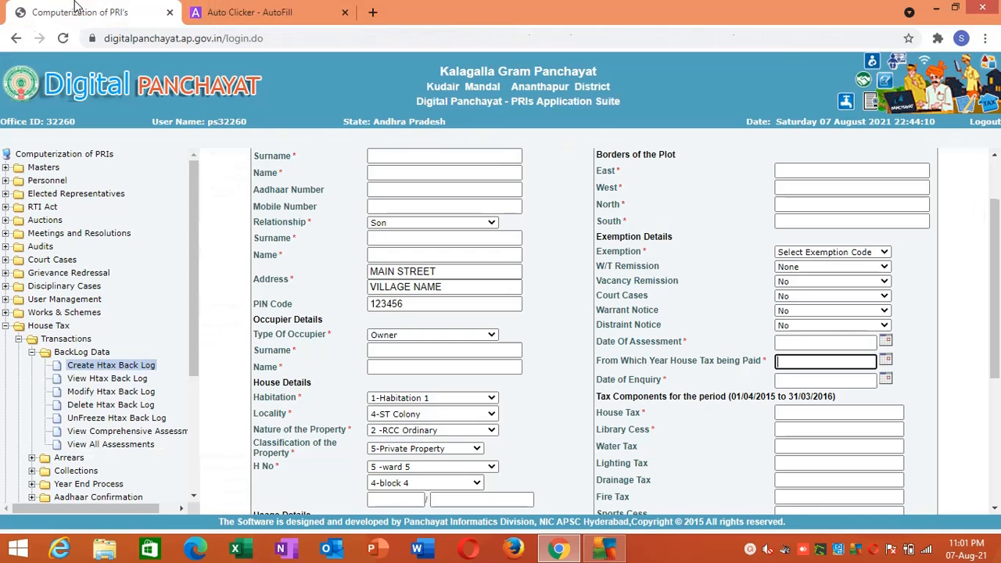
{"action": "right_click", "coordinate": [787, 382]}
{"action": "left_click", "coordinate": [852, 349]}
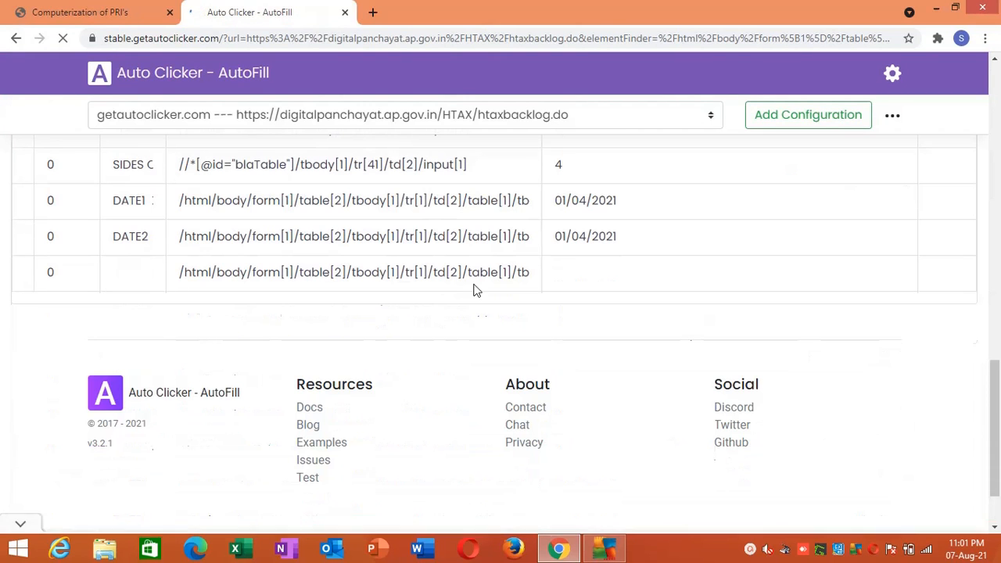
{"action": "left_click", "coordinate": [130, 271]}
{"action": "type", "text": "DATE"}
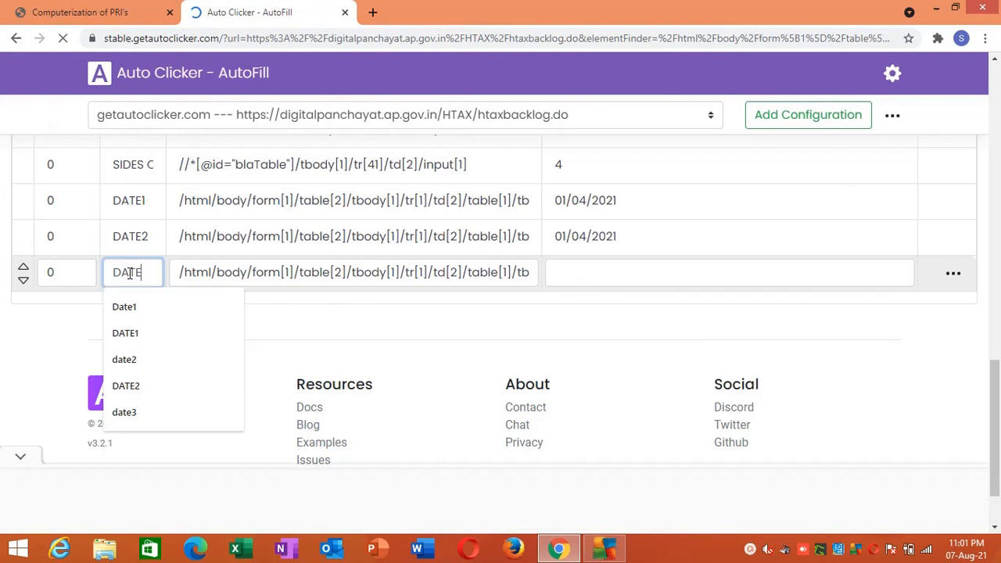
{"action": "type", "text": "3"}
- Set the DATE3 action's Value to 01/04/2021 and save the actions
{"action": "left_click", "coordinate": [610, 273]}
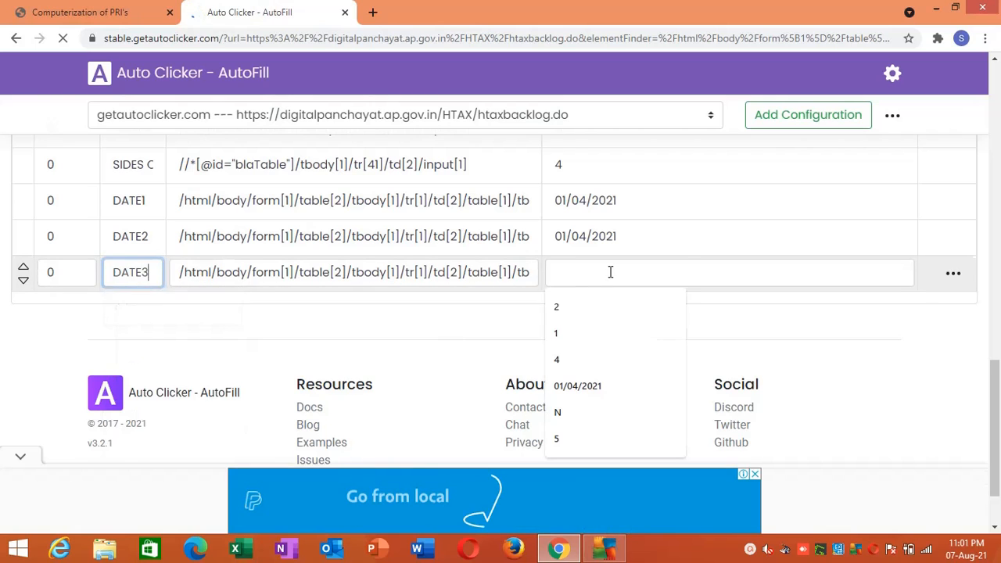
{"action": "key", "text": "Down"}
{"action": "left_click", "coordinate": [577, 385]}
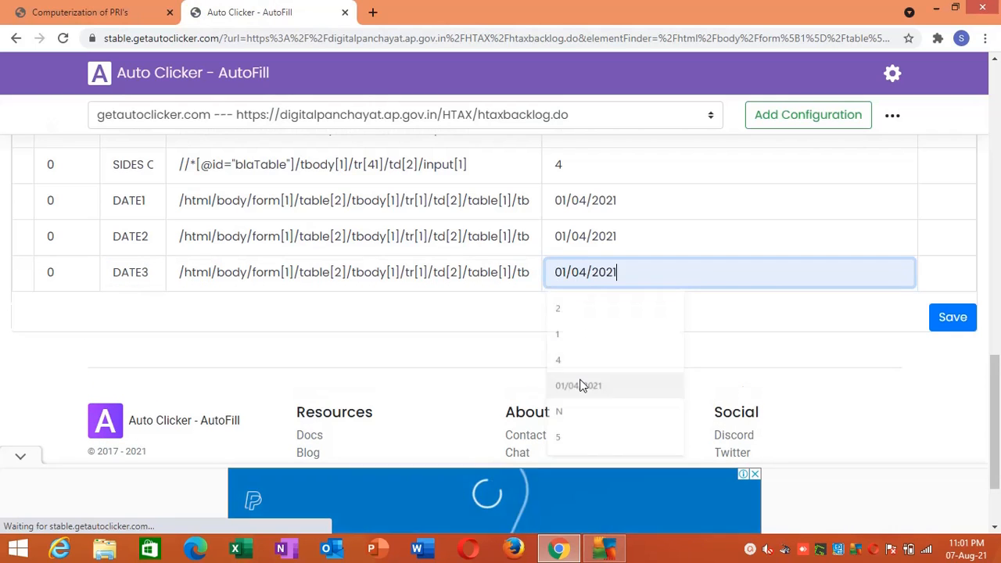
{"action": "left_click", "coordinate": [954, 321]}
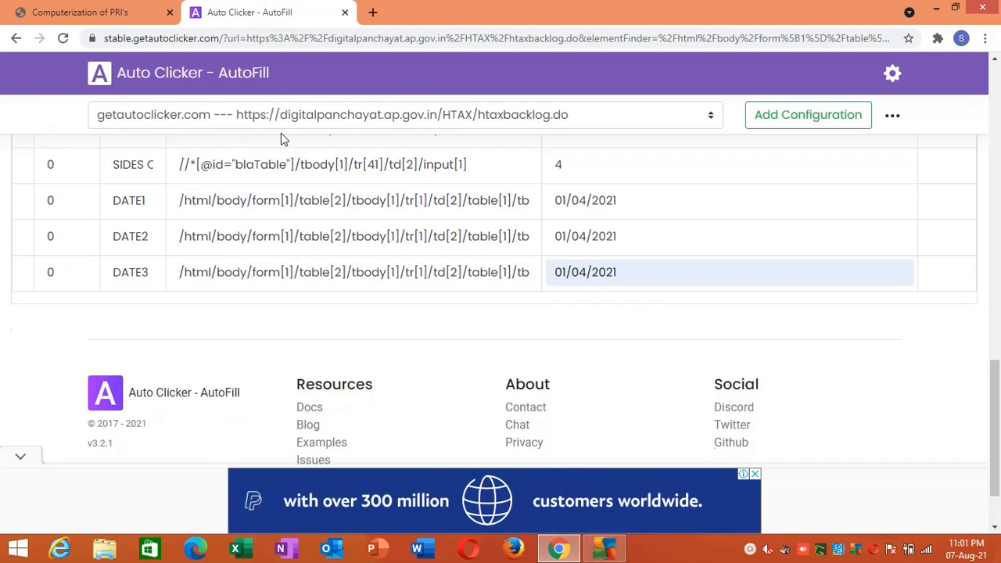
- Add the form's Collection Status field as a new AutoFill action and name it COLLECTION STATUS
{"action": "left_click", "coordinate": [106, 8]}
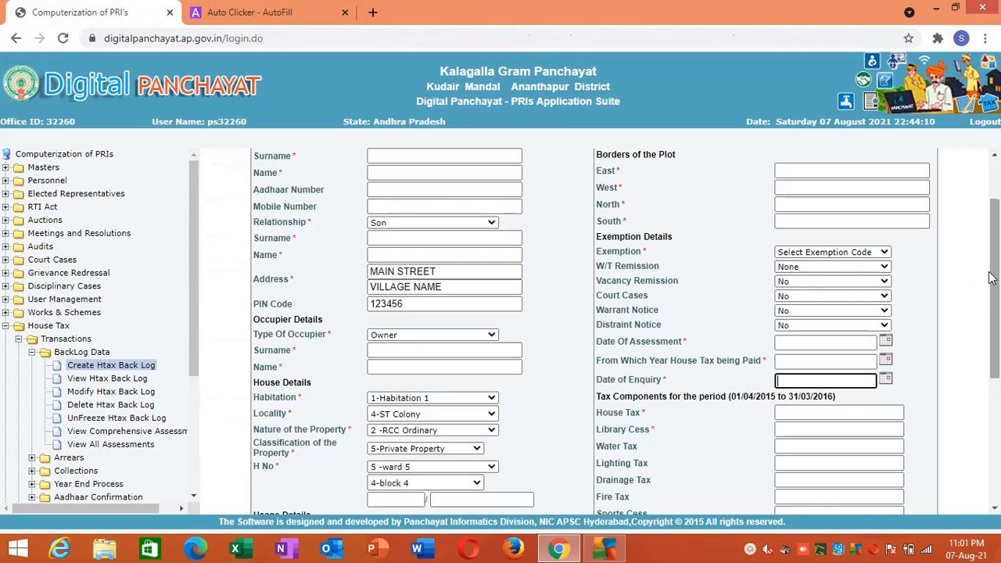
{"action": "scroll", "coordinate": [993, 294], "scroll_direction": "down", "scroll_amount": 2}
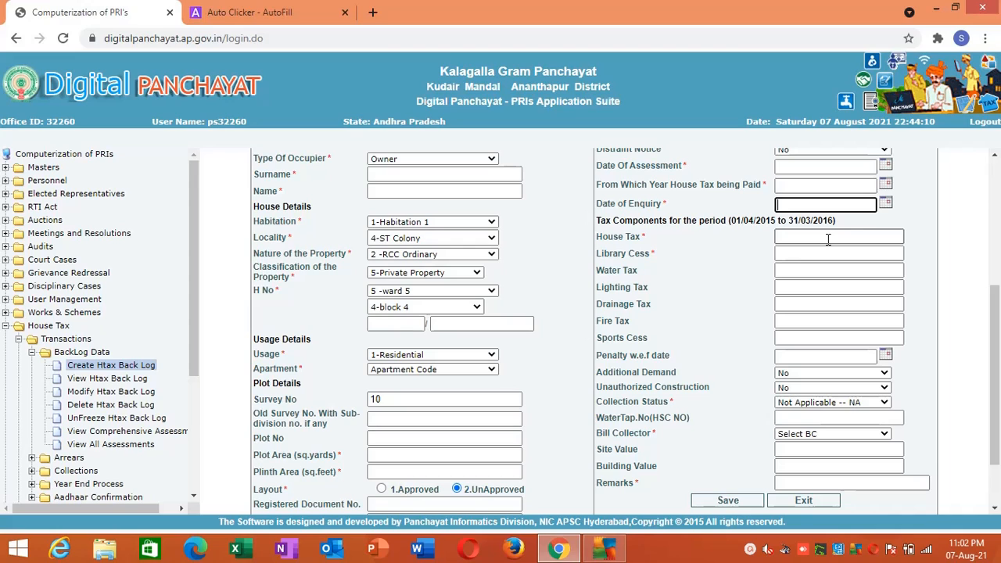
{"action": "left_click", "coordinate": [818, 404]}
{"action": "right_click", "coordinate": [819, 403]}
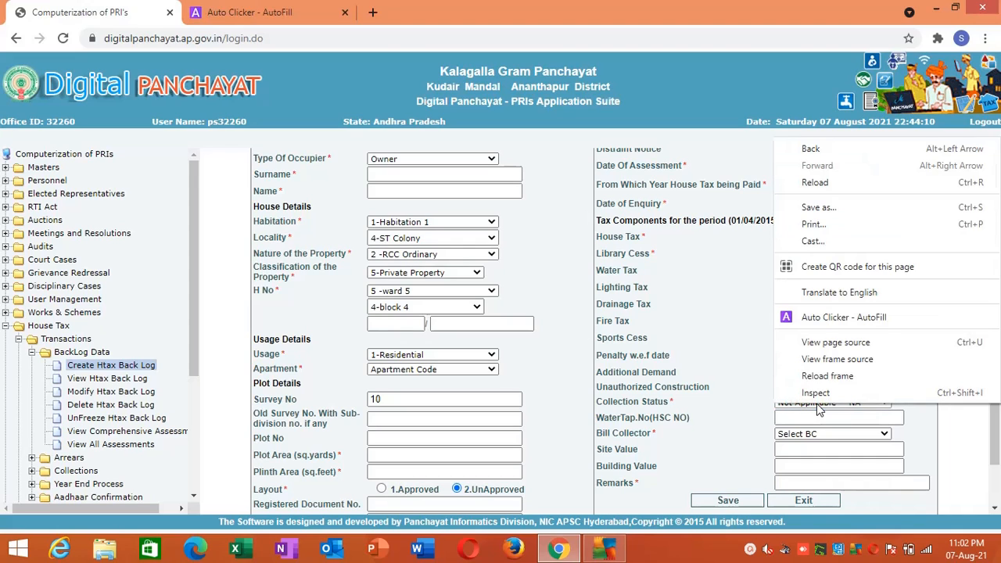
{"action": "left_click", "coordinate": [857, 320]}
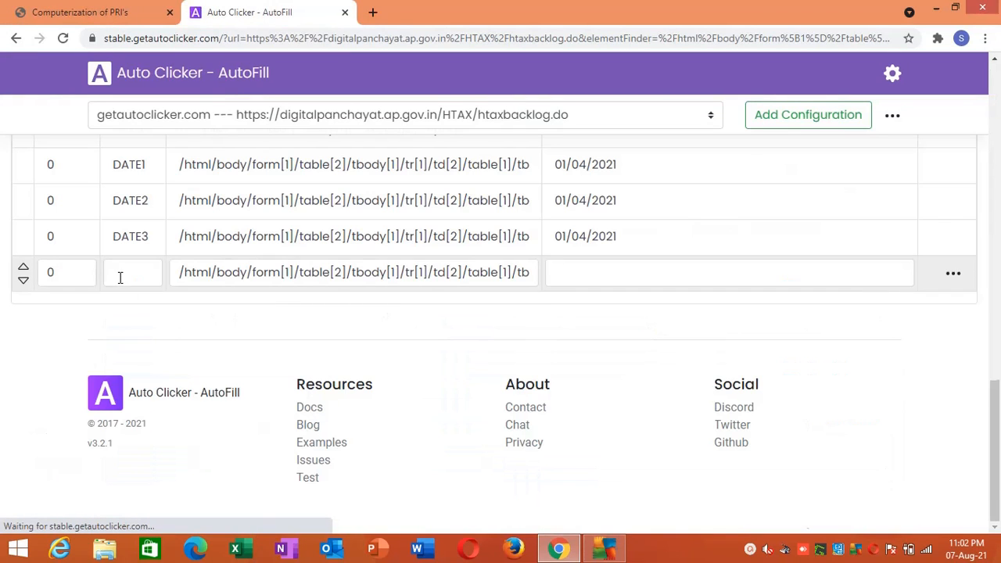
{"action": "left_click", "coordinate": [121, 274]}
{"action": "type", "text": "COLL"}
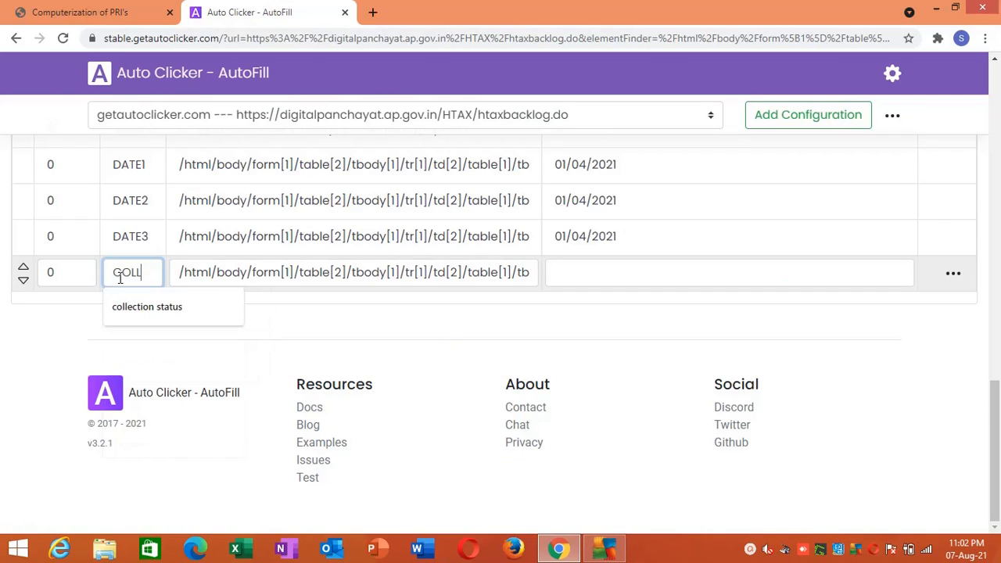
{"action": "type", "text": "ECTION STUATU"}
{"action": "key", "text": "BackSpace"}
{"action": "key", "text": "BackSpace"}
{"action": "key", "text": "BackSpace"}
{"action": "key", "text": "BackSpace"}
{"action": "type", "text": "ATUS"}
- Set the Collection Status action's Value to CN and save the actions
{"action": "left_click", "coordinate": [592, 276]}
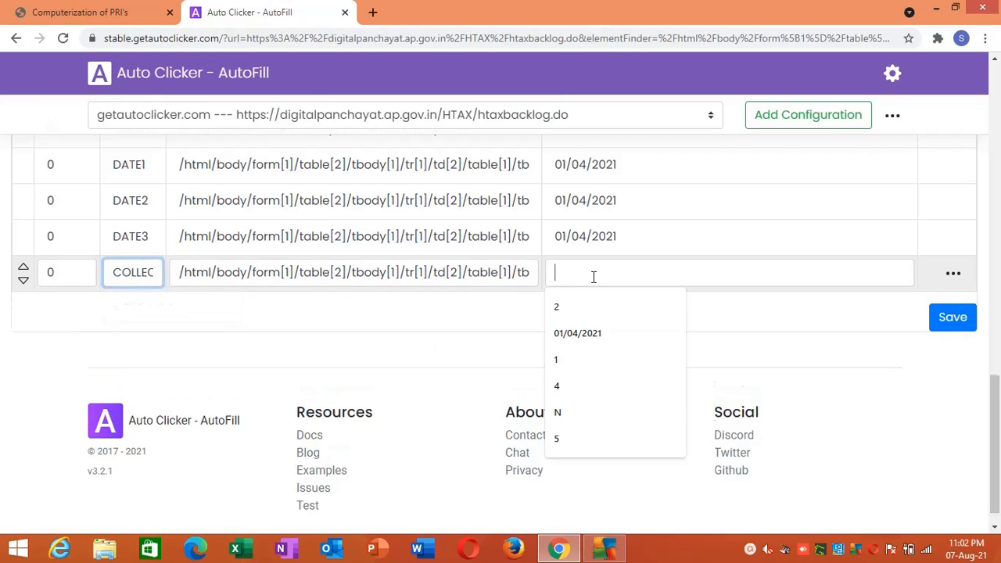
{"action": "type", "text": "CN"}
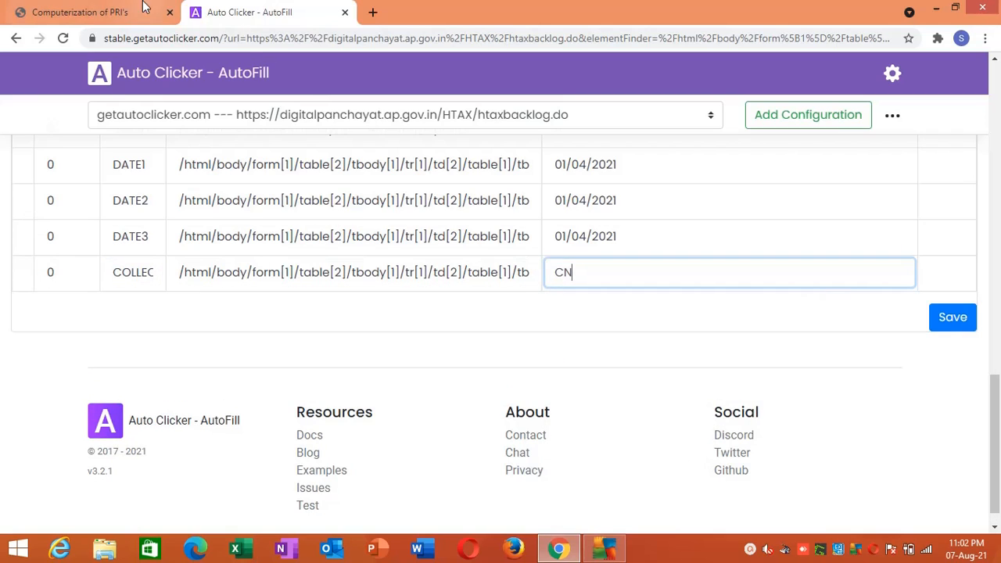
{"action": "left_click", "coordinate": [955, 319]}
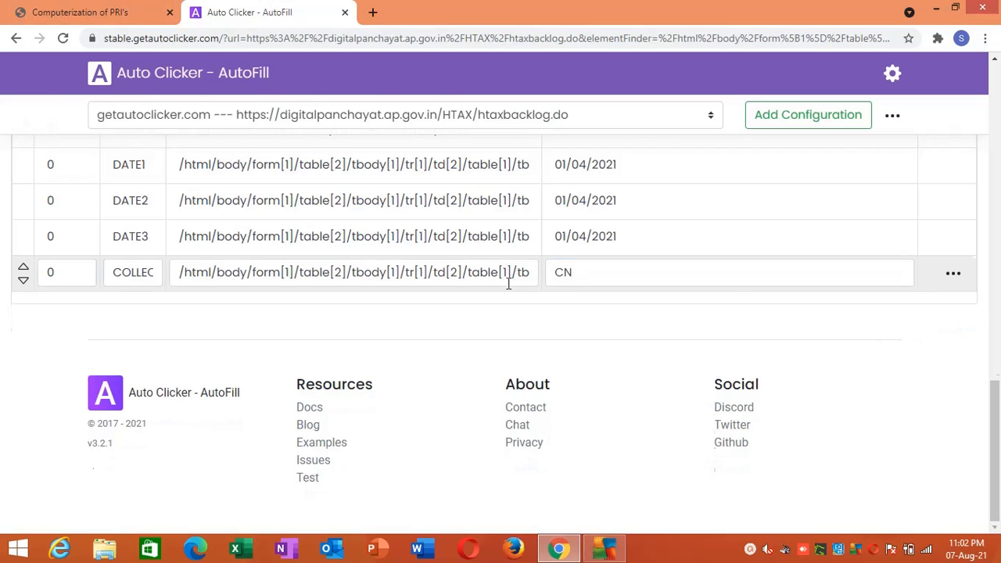
- Inspect the backlog form's Collection Status dropdown to check the option value for Current Not Paid, and close the inspector
{"action": "left_click", "coordinate": [78, 11]}
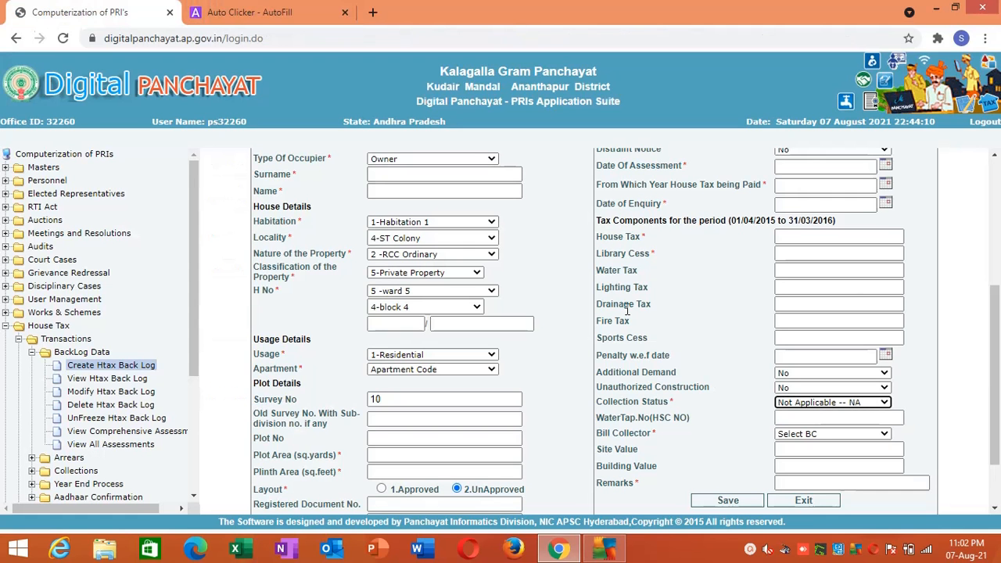
{"action": "right_click", "coordinate": [788, 404]}
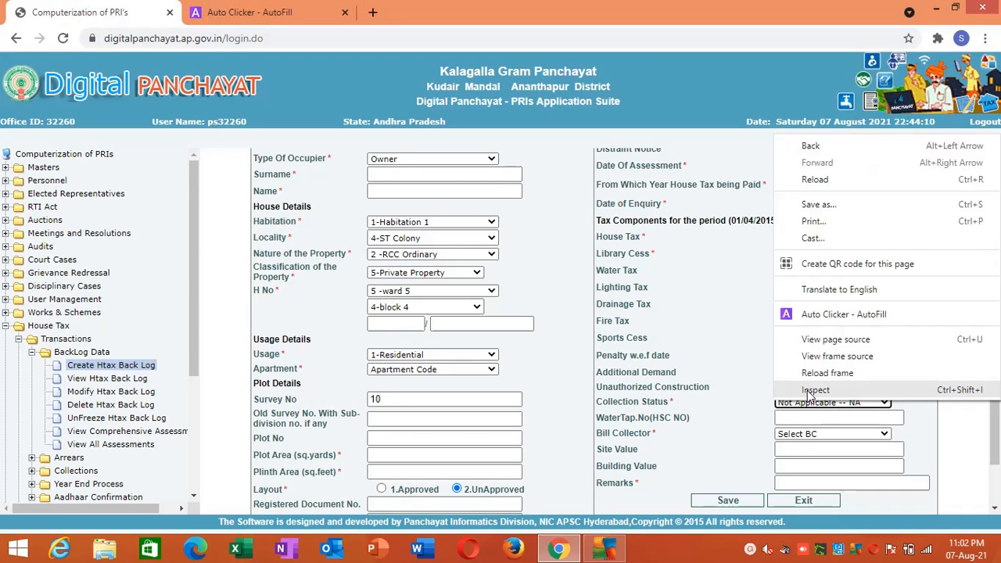
{"action": "left_click", "coordinate": [809, 390]}
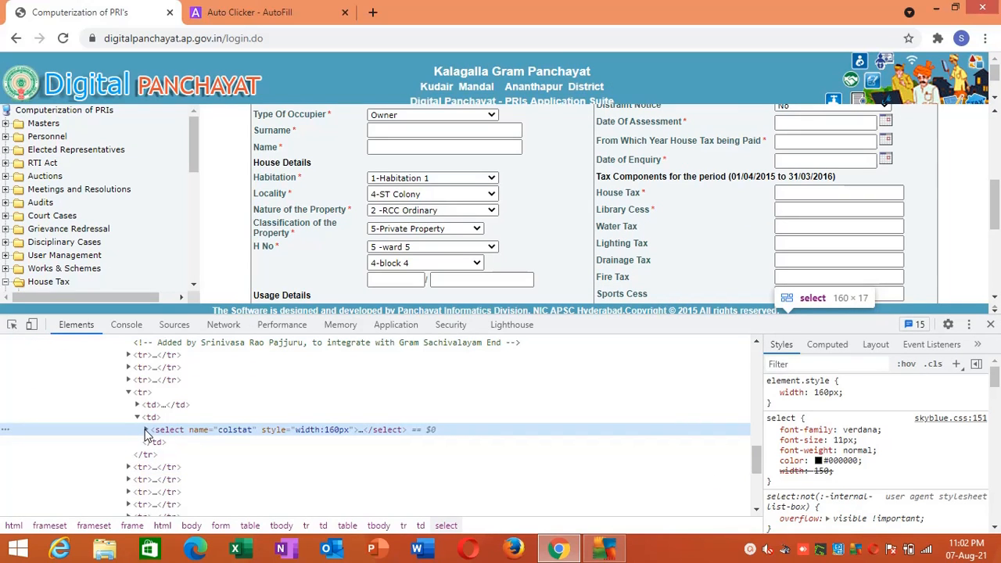
{"action": "left_click", "coordinate": [146, 430]}
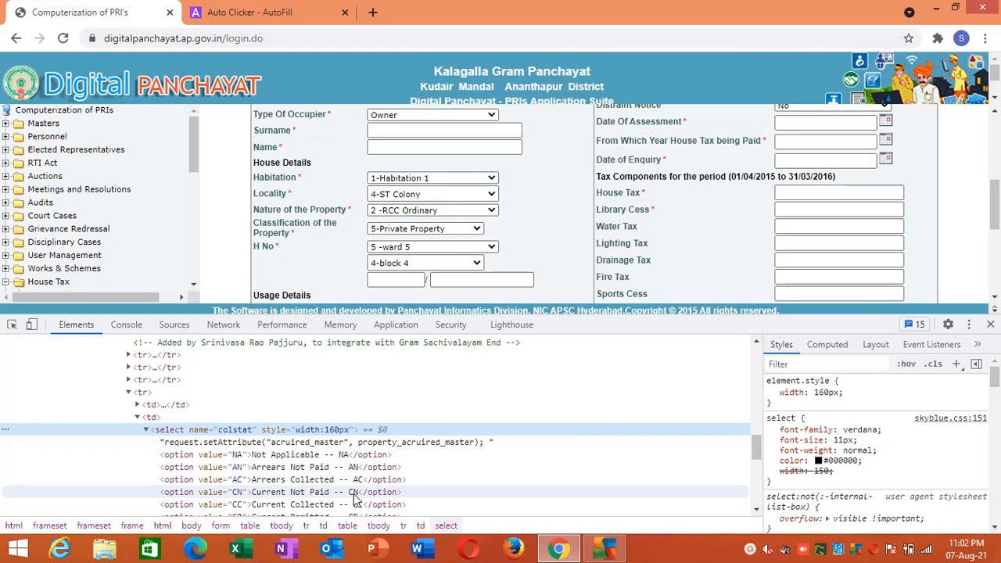
{"action": "double_click", "coordinate": [238, 492]}
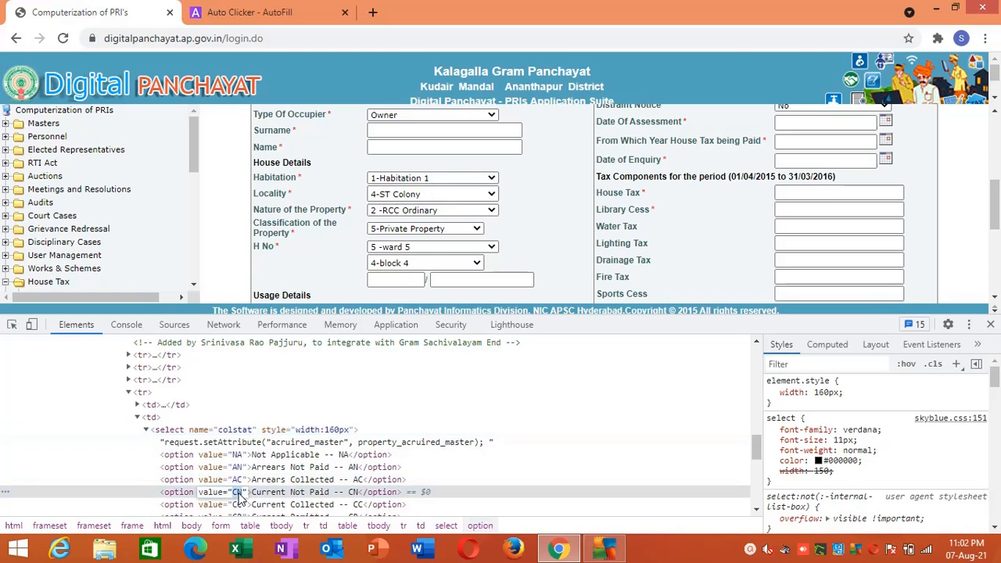
{"action": "left_click", "coordinate": [990, 325]}
- Add the backlog form's Bill Collector field as a new AutoFill action
{"action": "scroll", "coordinate": [998, 339], "scroll_direction": "down", "scroll_amount": 1}
{"action": "scroll", "coordinate": [998, 338], "scroll_direction": "down", "scroll_amount": 1}
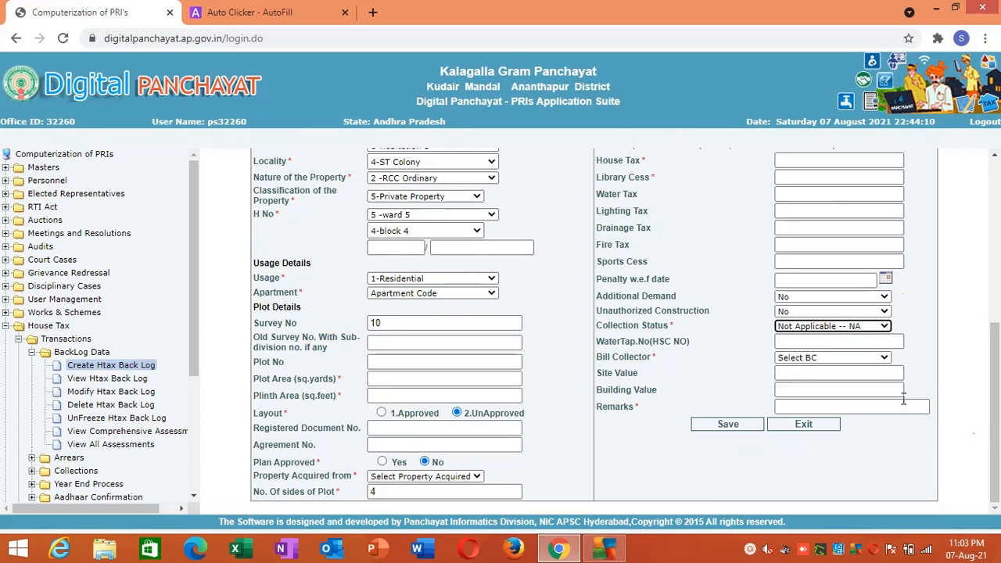
{"action": "left_click", "coordinate": [842, 357]}
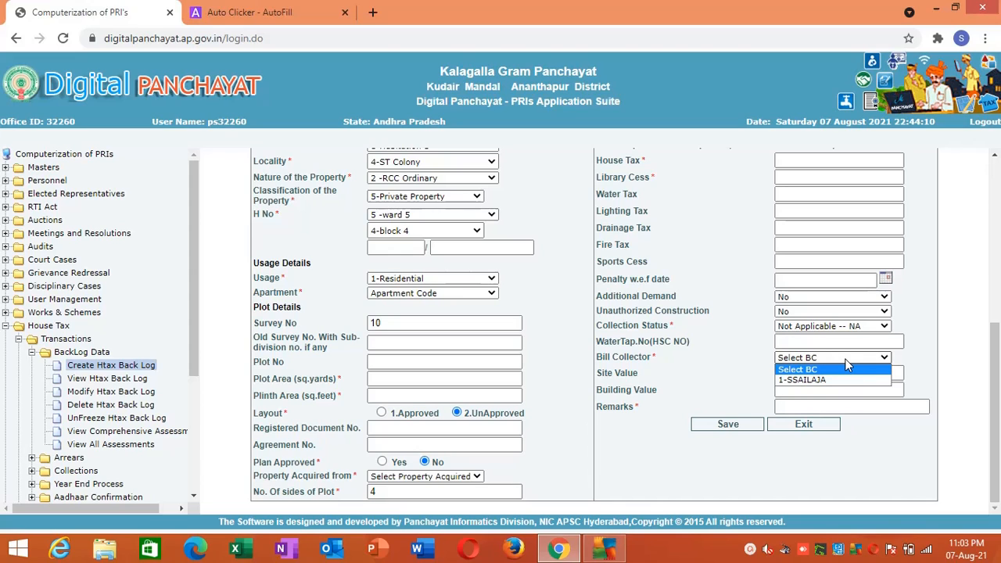
{"action": "right_click", "coordinate": [848, 365]}
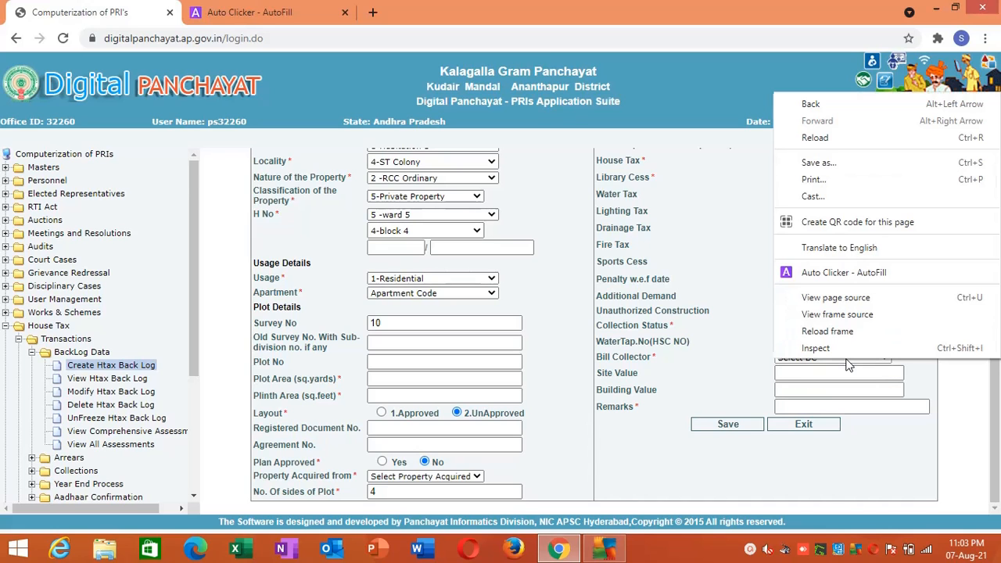
{"action": "left_click", "coordinate": [889, 274]}
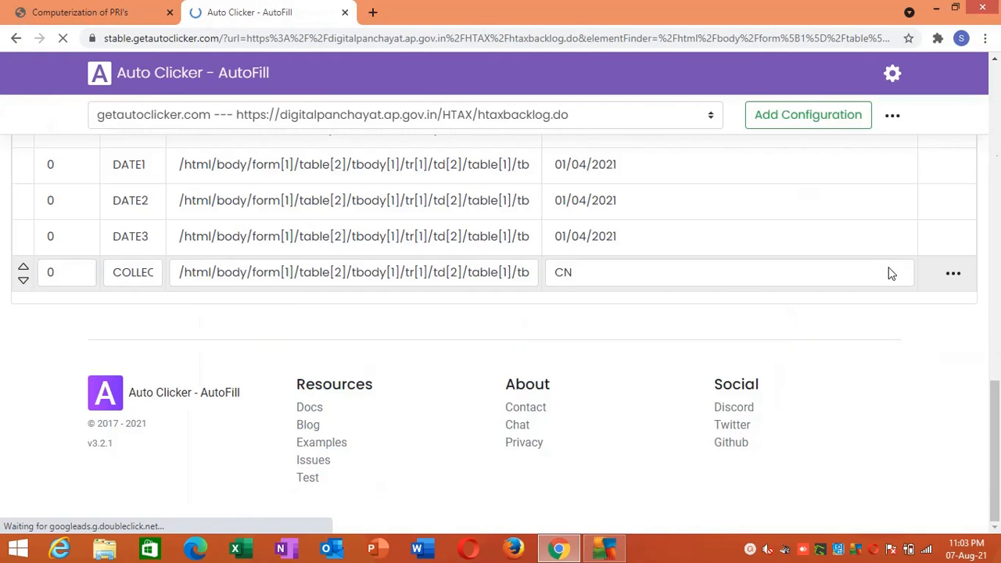
{"action": "left_click", "coordinate": [999, 381]}
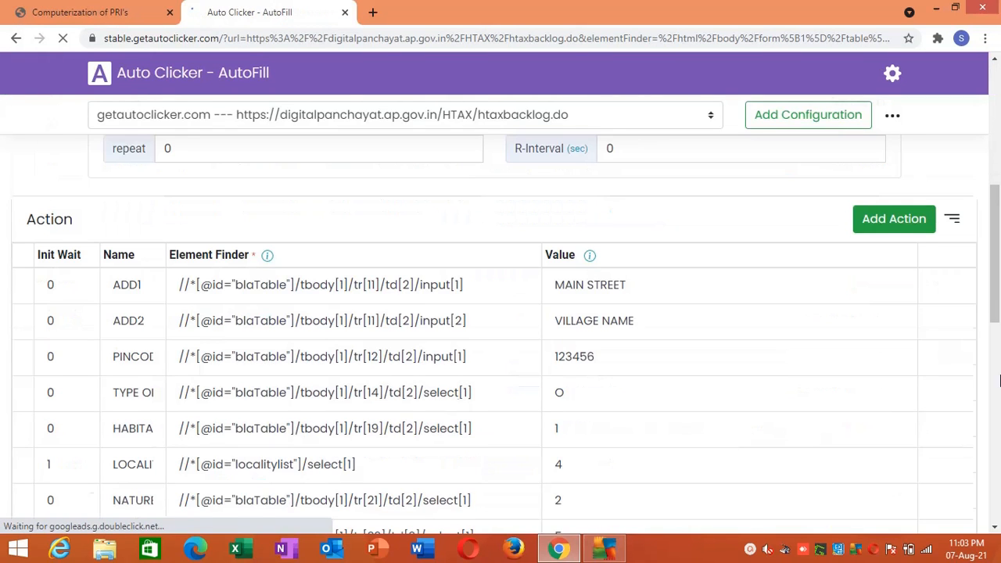
{"action": "left_click", "coordinate": [999, 381]}
- Name the newly added Bill Collector action BILL COLLECTOR
{"action": "left_click", "coordinate": [141, 271]}
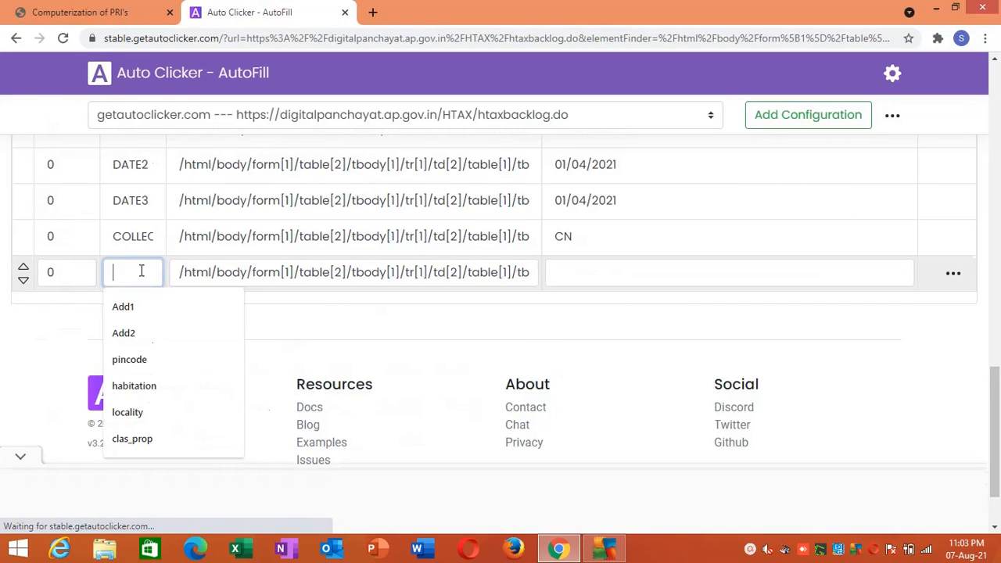
{"action": "type", "text": "ViBILL"}
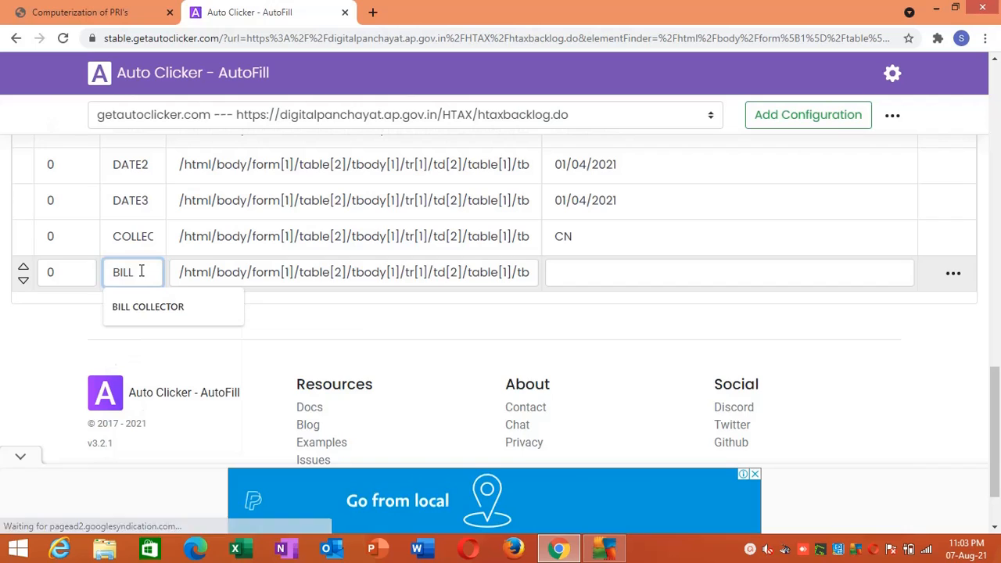
{"action": "key", "text": "Down"}
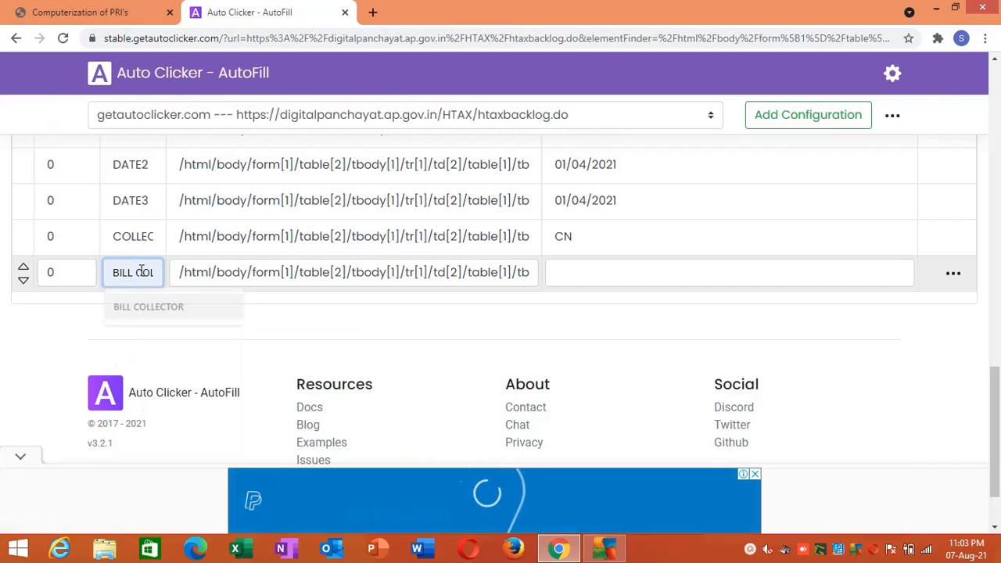
{"action": "key", "text": "Tab"}
{"action": "left_click", "coordinate": [561, 274]}
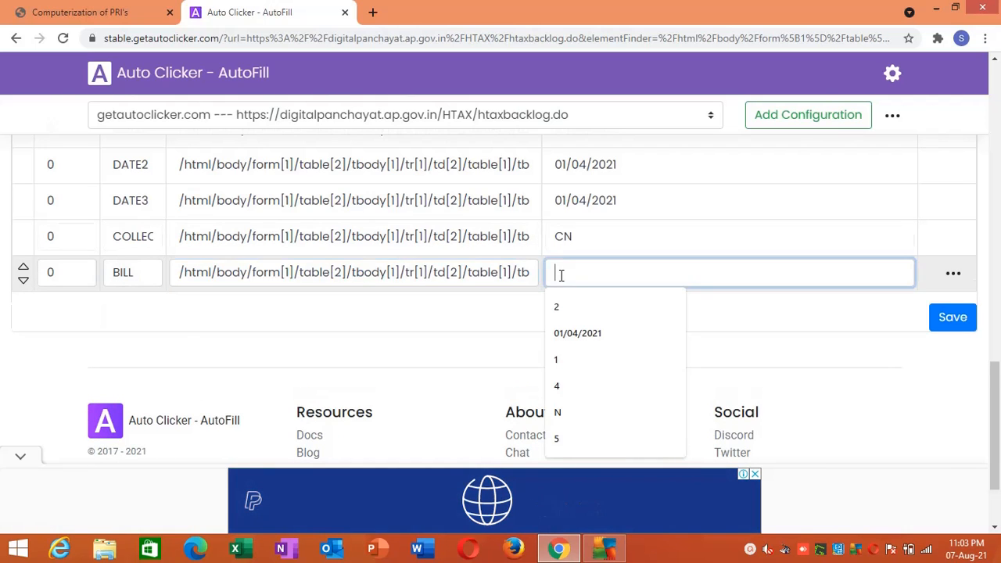
{"action": "left_click", "coordinate": [132, 265]}
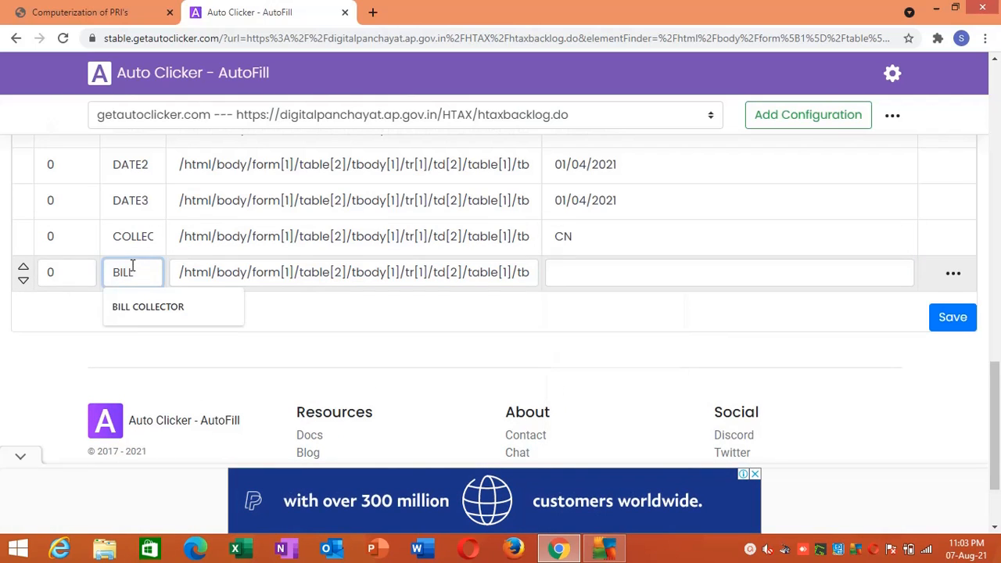
{"action": "left_click", "coordinate": [139, 313]}
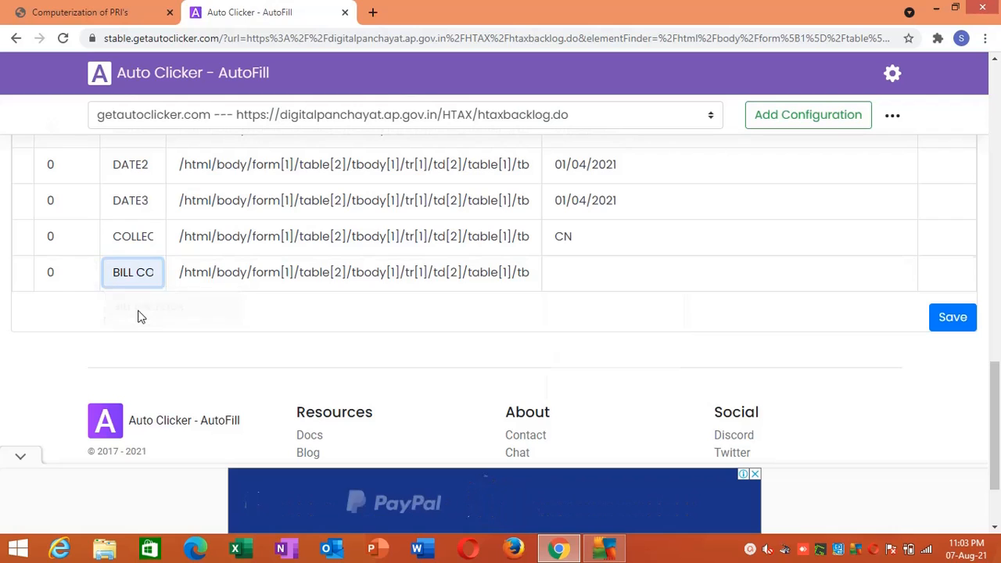
- Set the Bill Collector action's Value to 1 and save the actions
{"action": "left_click", "coordinate": [608, 271]}
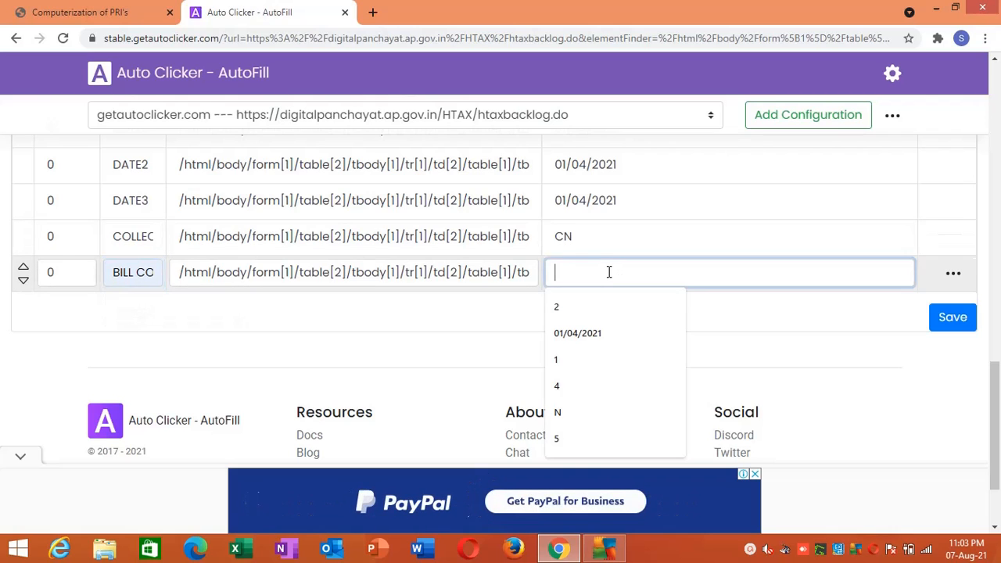
{"action": "left_click", "coordinate": [564, 358]}
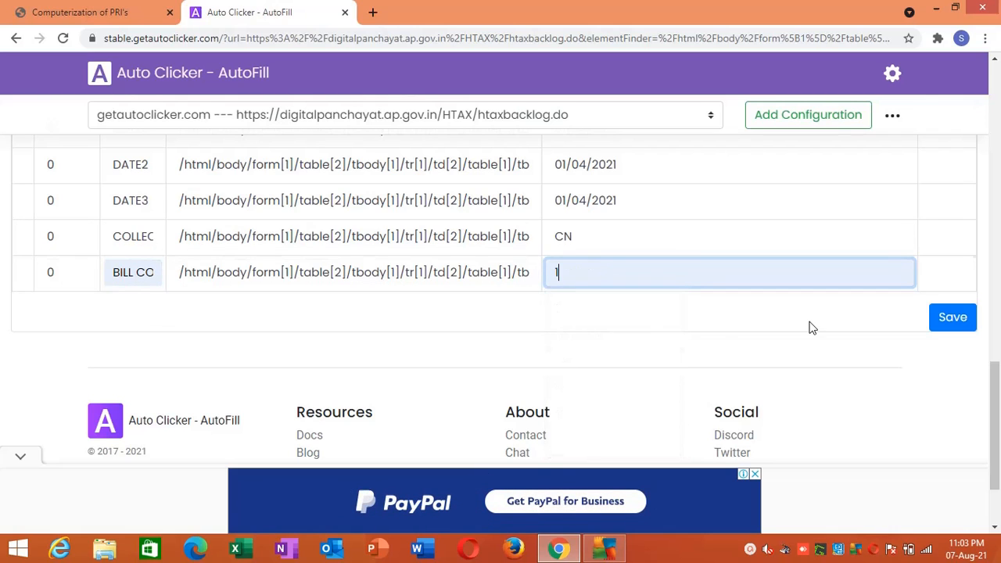
{"action": "left_click", "coordinate": [951, 318]}
- Add the backlog form's Remarks field as a new AutoFill action and name it REMARKS
{"action": "left_click", "coordinate": [94, 12]}
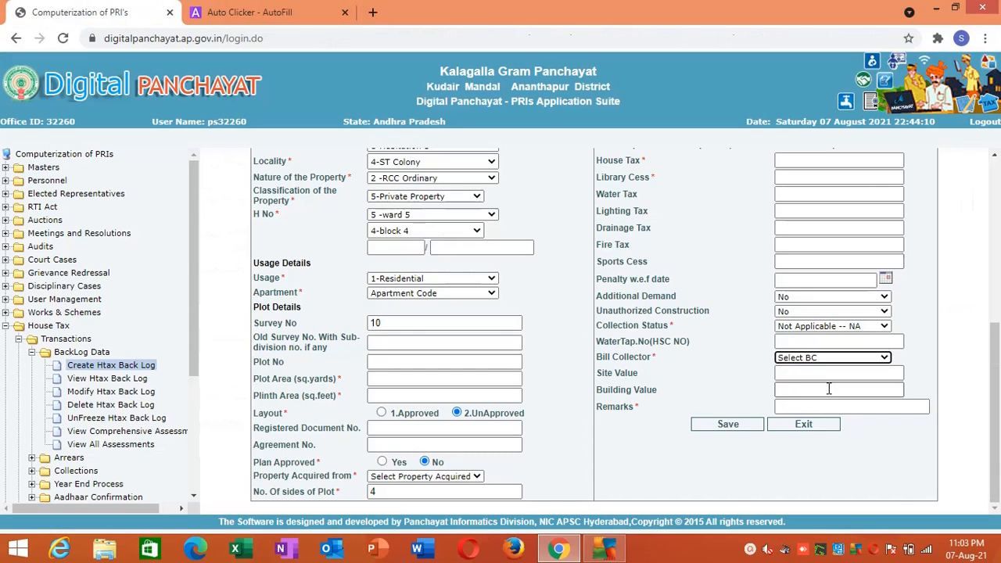
{"action": "right_click", "coordinate": [861, 408]}
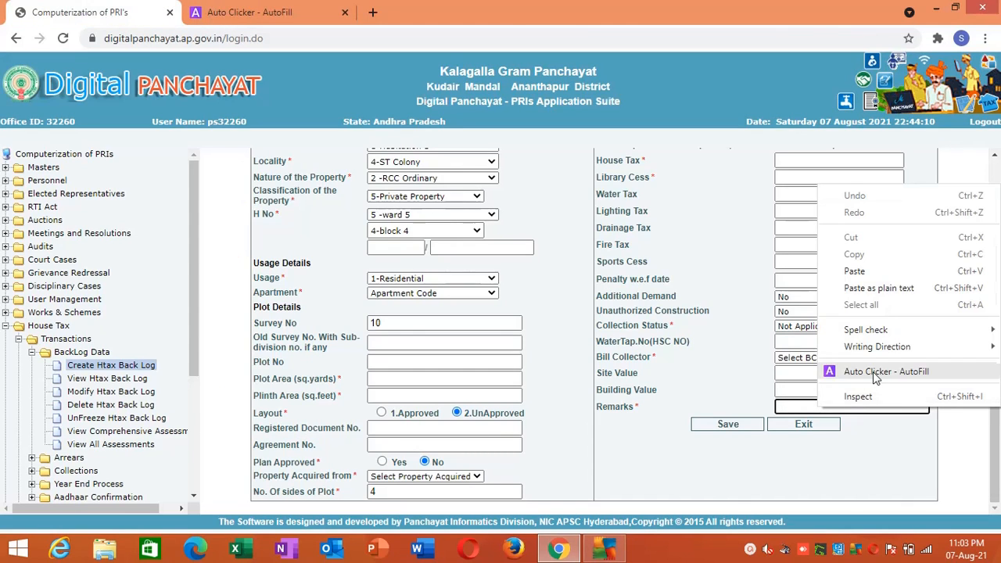
{"action": "left_click", "coordinate": [872, 372]}
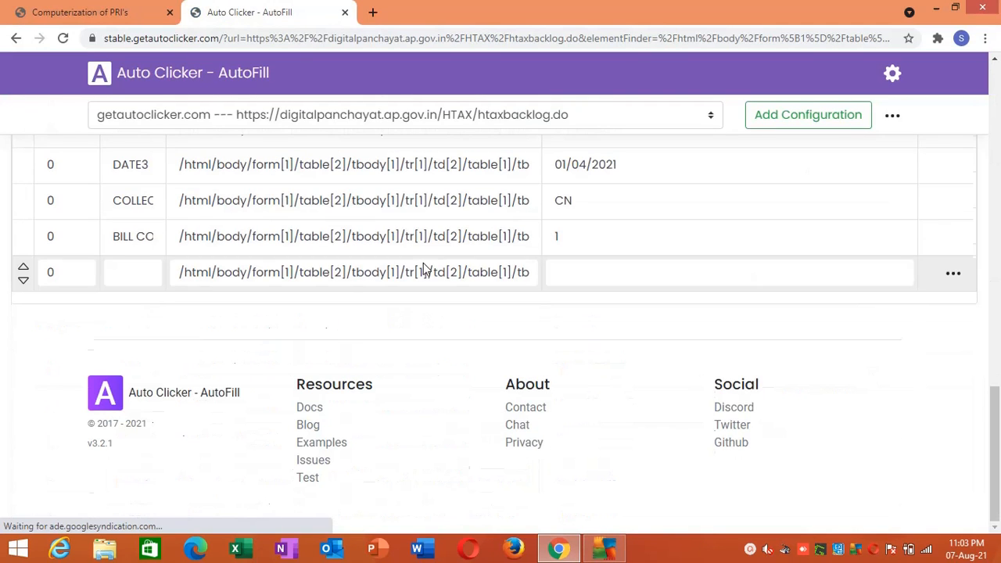
{"action": "left_click", "coordinate": [159, 281]}
{"action": "type", "text": "REMARK"}
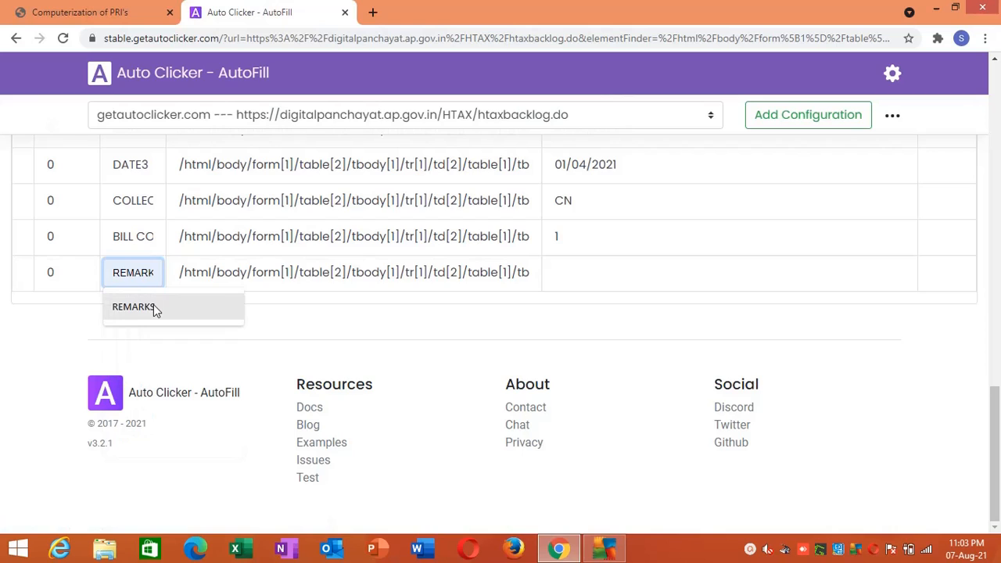
{"action": "left_click", "coordinate": [154, 307]}
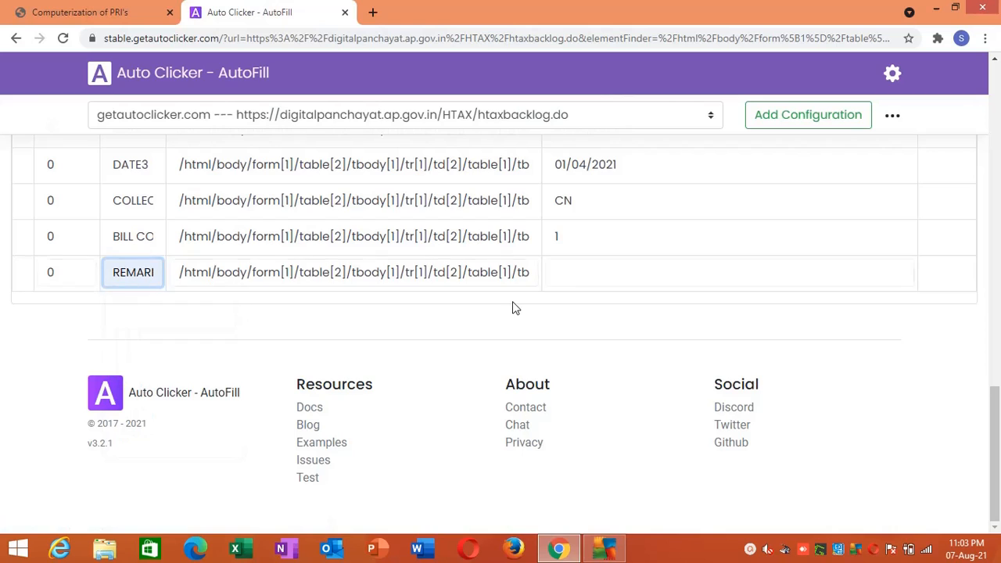
- Set the Remarks action's Value to NO REMARKS and save the actions
{"action": "left_click", "coordinate": [600, 259]}
{"action": "type", "text": "NO REMARKS"}
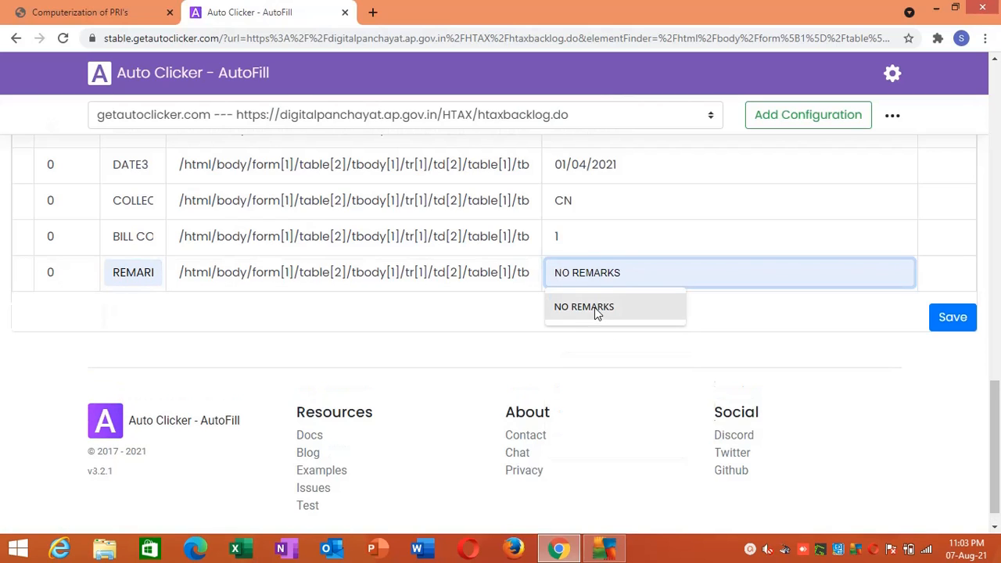
{"action": "left_click", "coordinate": [594, 307]}
{"action": "left_click", "coordinate": [952, 327]}
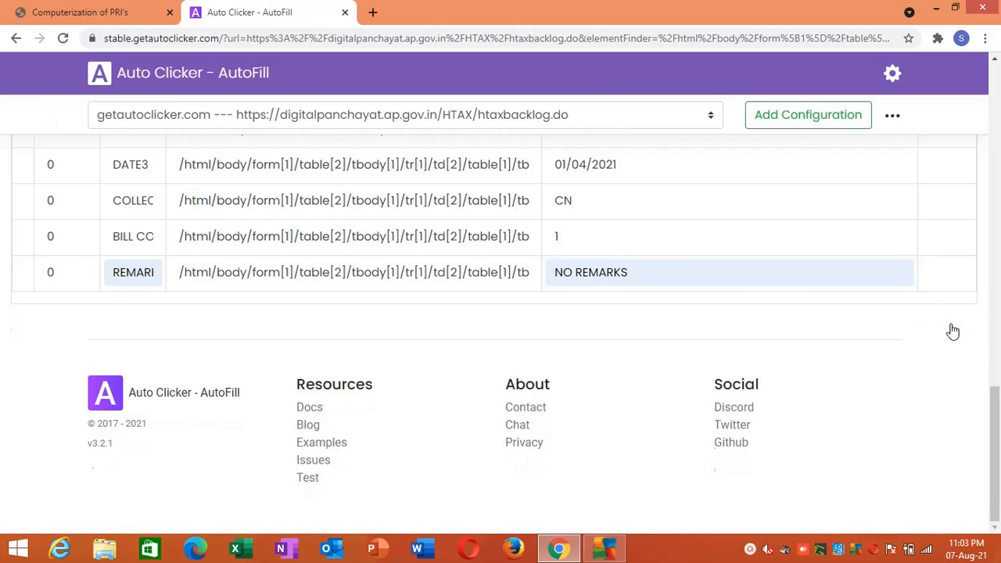
- Return to the house tax backlog form and reload only its frame to test the autofill
{"action": "left_click", "coordinate": [6, 10]}
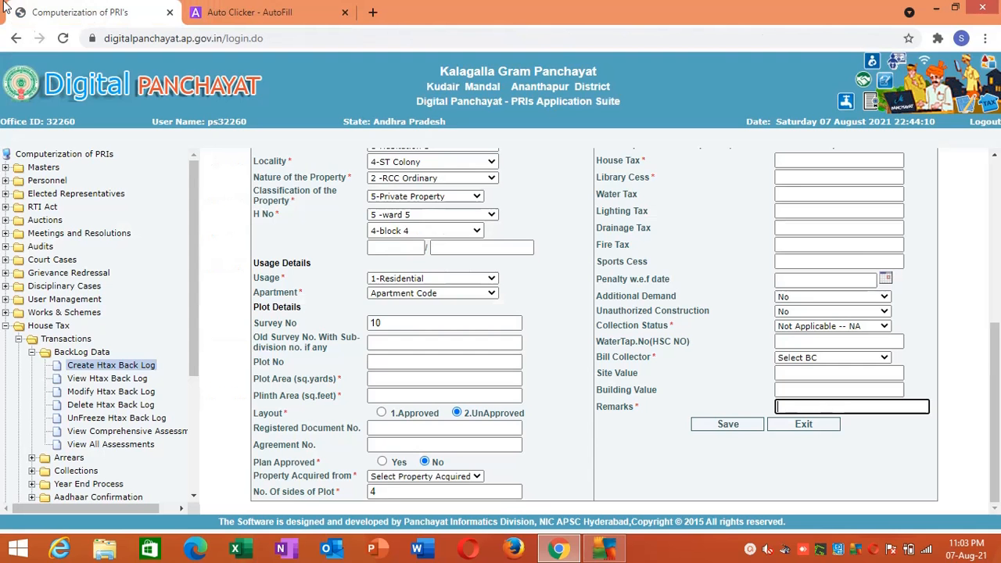
{"action": "right_click", "coordinate": [221, 198]}
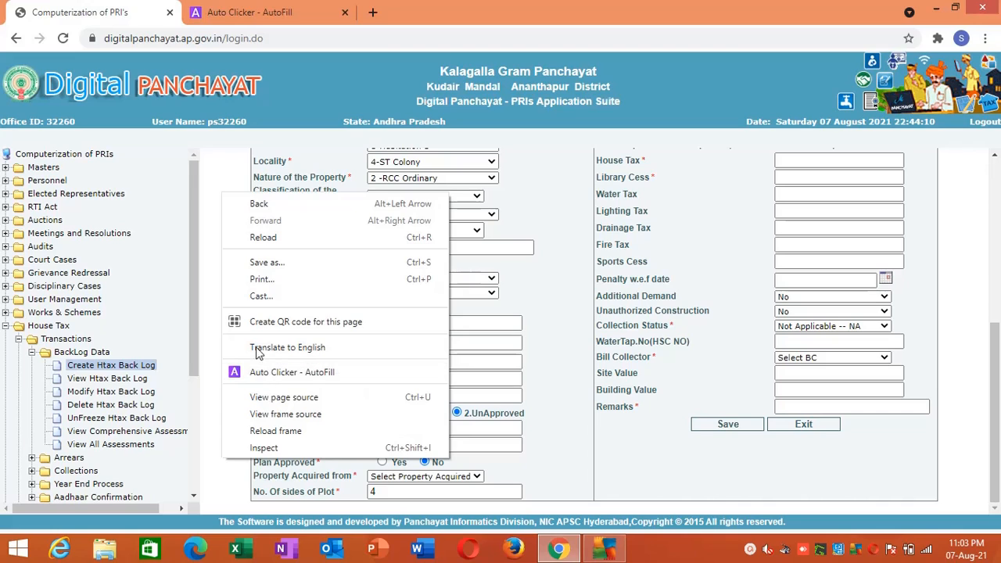
{"action": "left_click", "coordinate": [219, 182]}
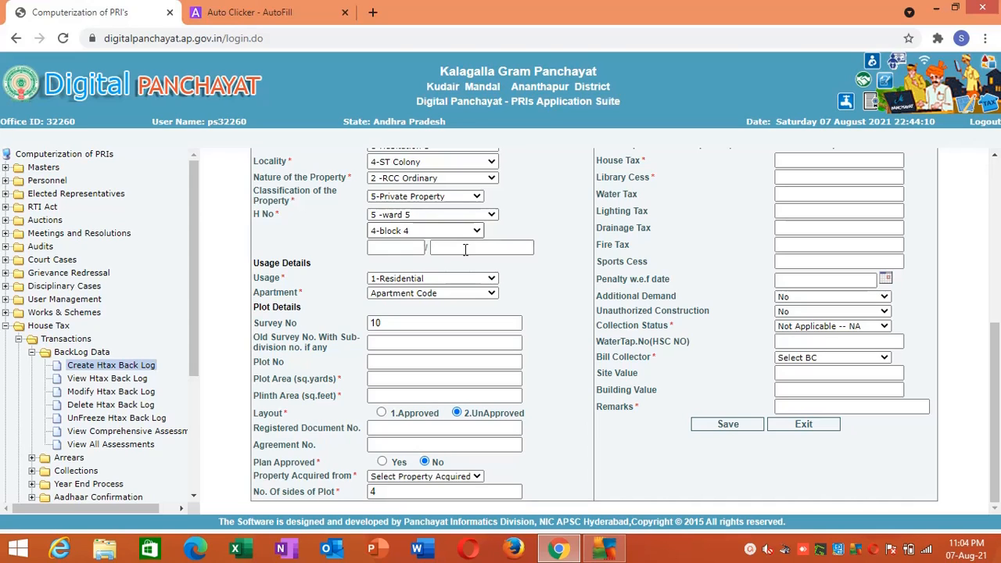
{"action": "right_click", "coordinate": [588, 252]}
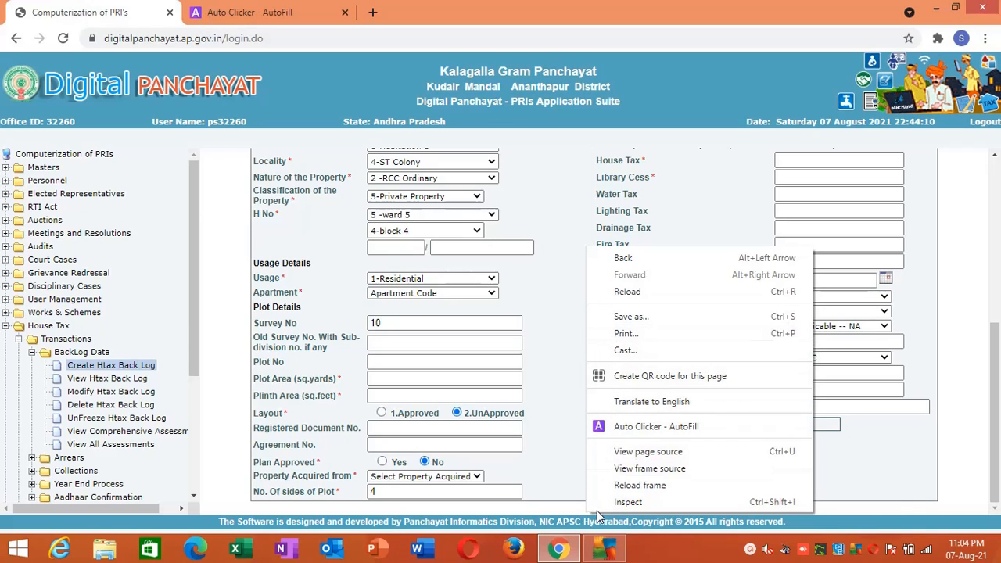
{"action": "left_click", "coordinate": [607, 486]}
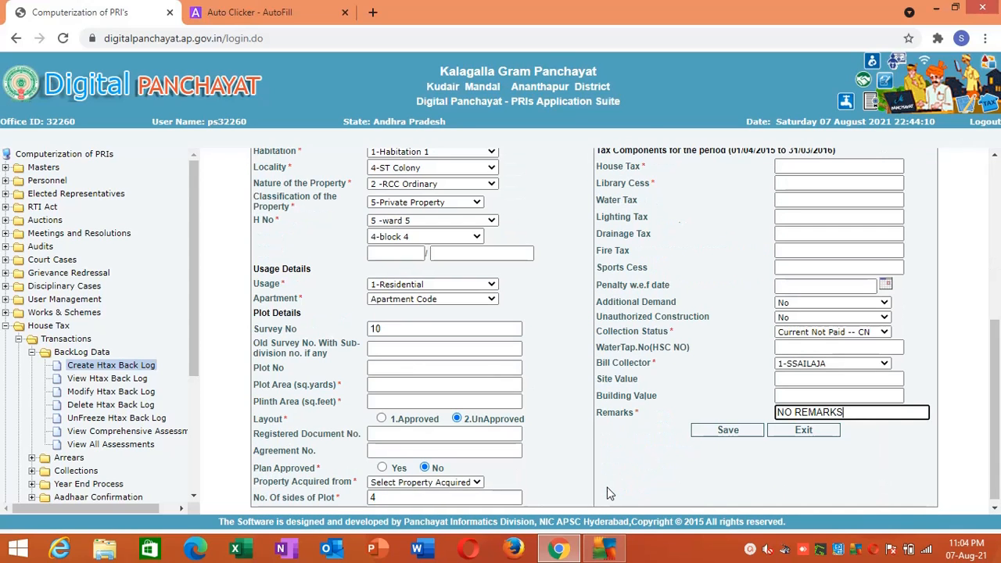
- Review the autofilled backlog form from end to end, including the Property Acquired from options, for mandatory fields without an action
{"action": "scroll", "coordinate": [997, 358], "scroll_direction": "up", "scroll_amount": 2}
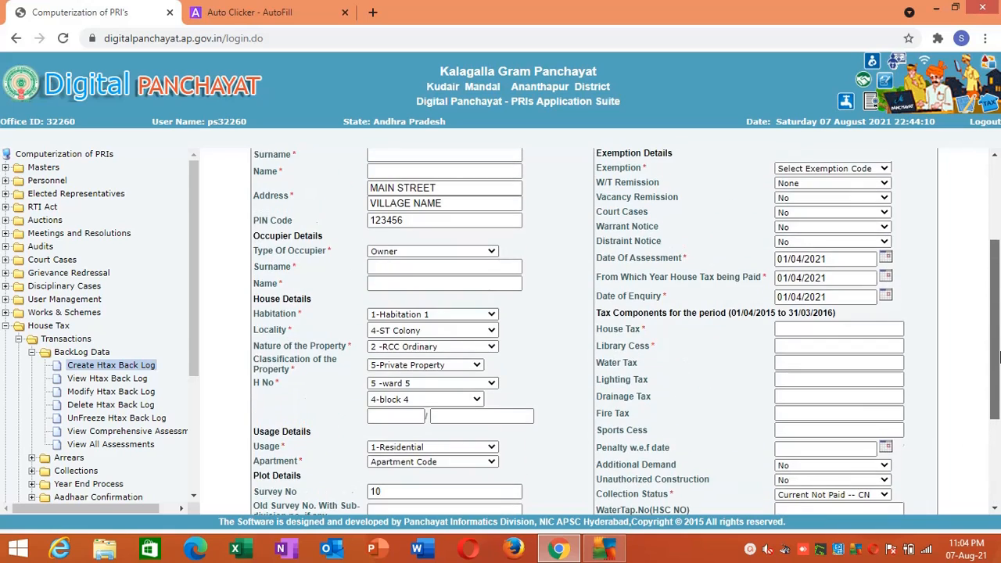
{"action": "scroll", "coordinate": [998, 357], "scroll_direction": "up", "scroll_amount": 2}
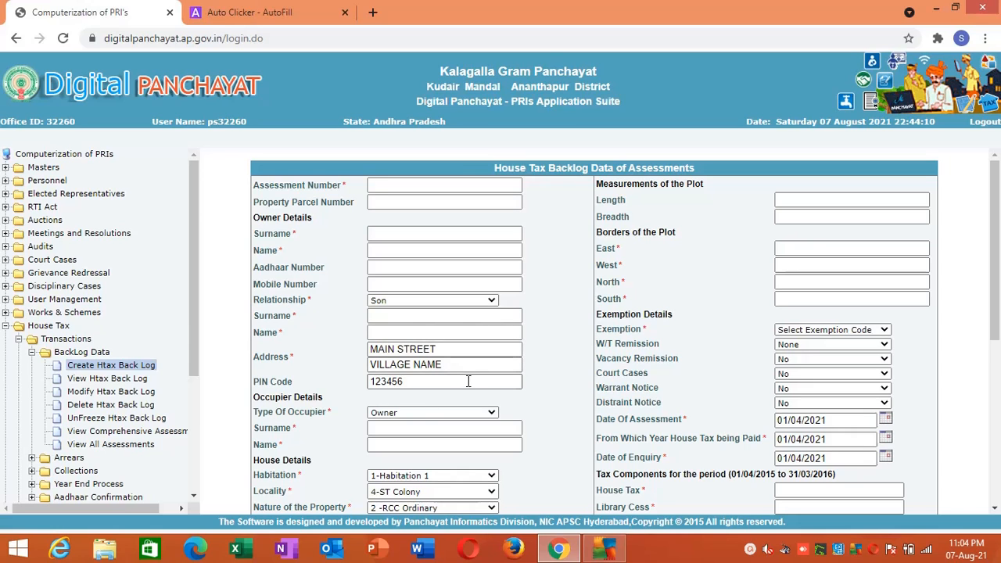
{"action": "left_click_drag", "start_coordinate": [993, 314], "coordinate": [987, 377]}
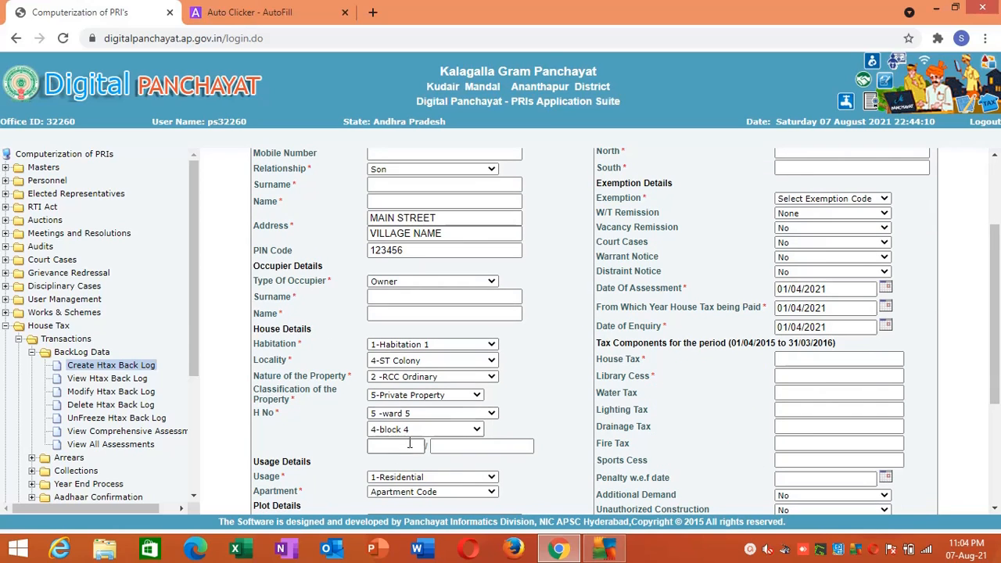
{"action": "left_click_drag", "start_coordinate": [992, 354], "coordinate": [987, 455]}
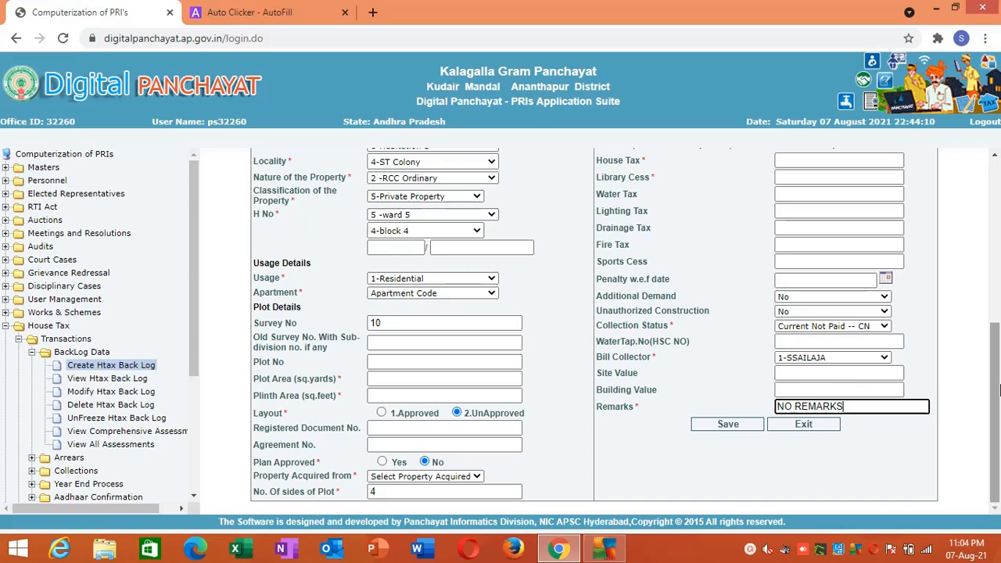
{"action": "left_click", "coordinate": [466, 477]}
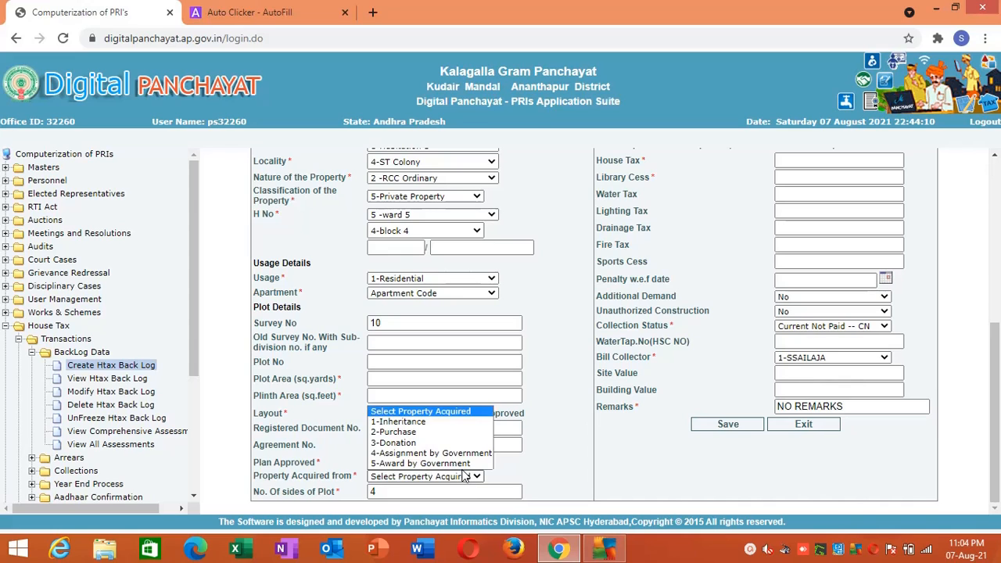
{"action": "left_click", "coordinate": [517, 446]}
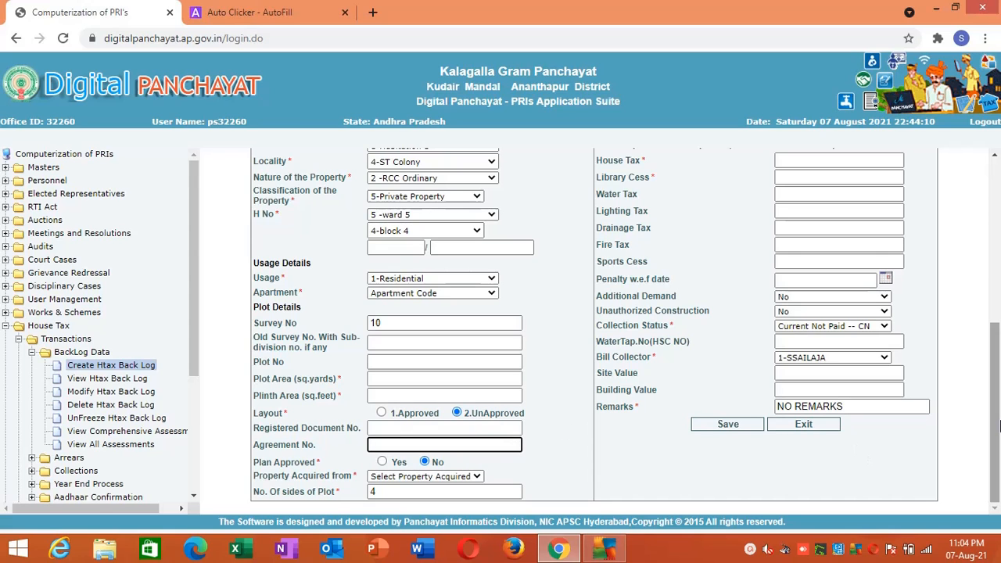
{"action": "left_click_drag", "start_coordinate": [999, 424], "coordinate": [998, 283]}
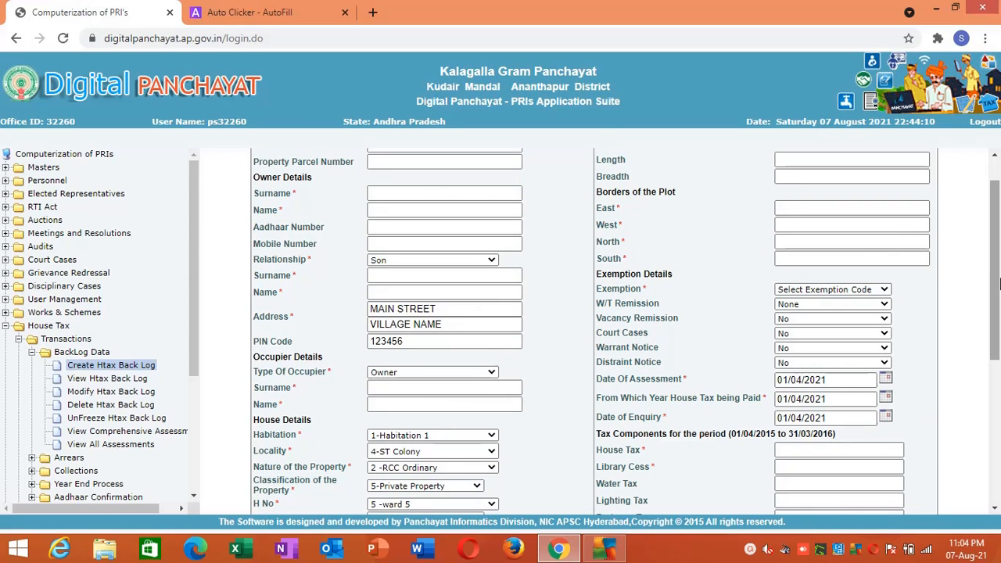
{"action": "scroll", "coordinate": [782, 266], "scroll_direction": "up", "scroll_amount": 1}
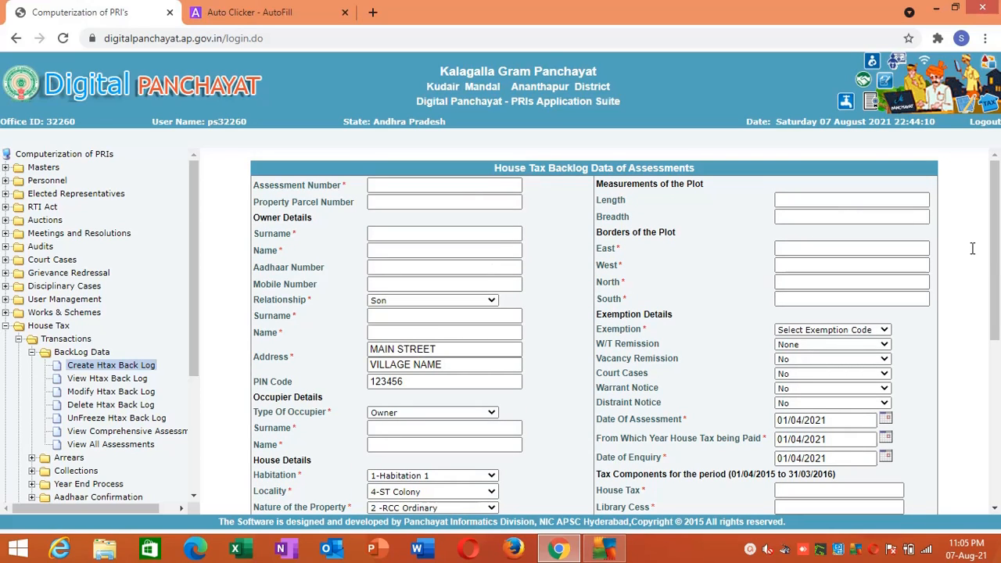
- Add the backlog form's Exemption field as a new AutoFill action and name it EXCEPTION
{"action": "left_click_drag", "start_coordinate": [999, 270], "coordinate": [998, 344]}
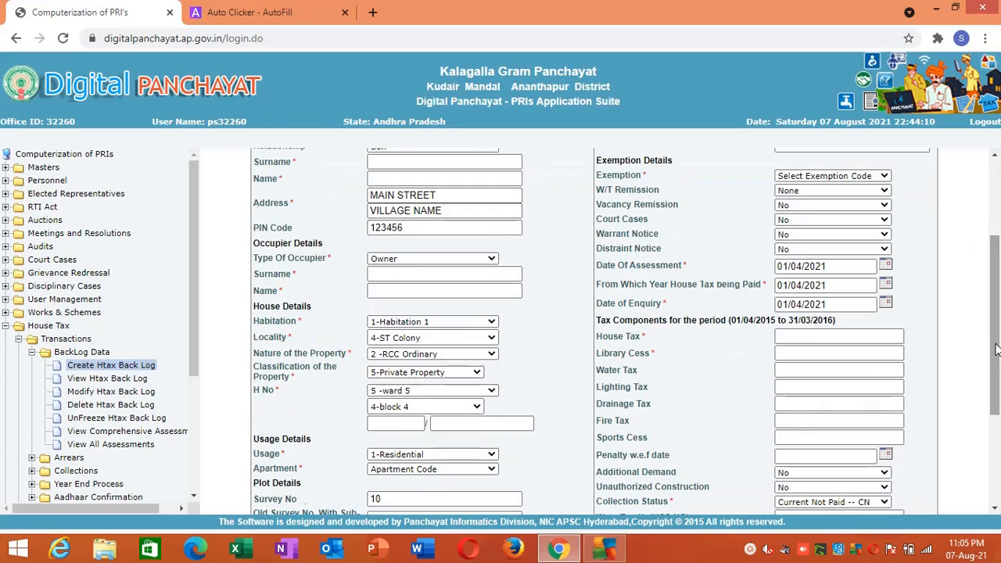
{"action": "left_click", "coordinate": [883, 178]}
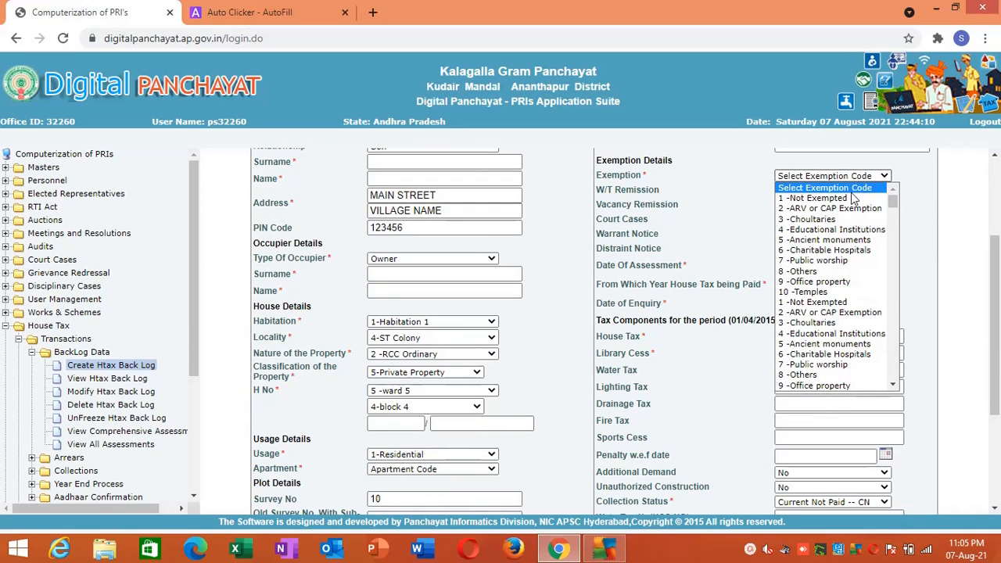
{"action": "left_click", "coordinate": [878, 176]}
{"action": "right_click", "coordinate": [878, 176]}
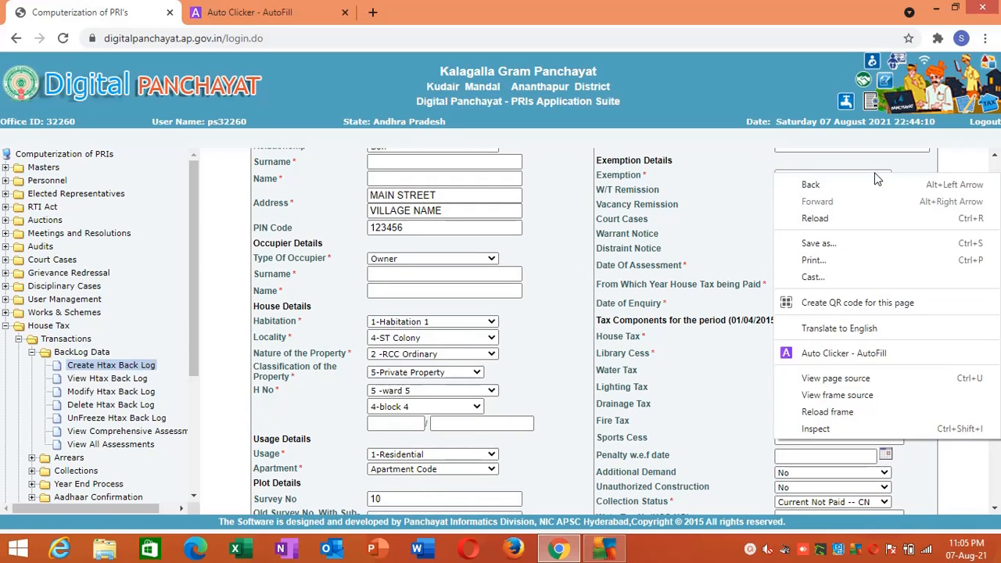
{"action": "left_click", "coordinate": [816, 357]}
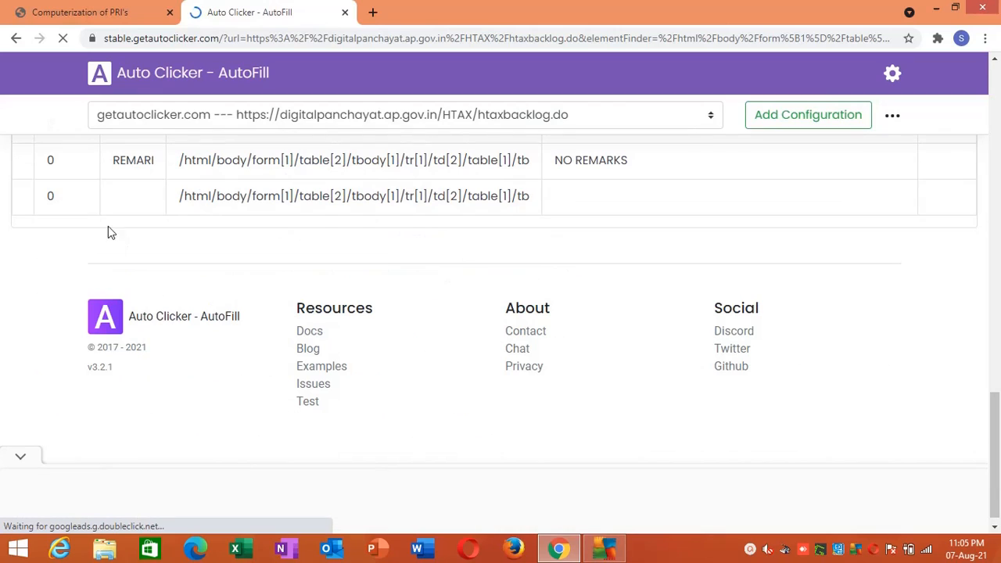
{"action": "left_click", "coordinate": [130, 192]}
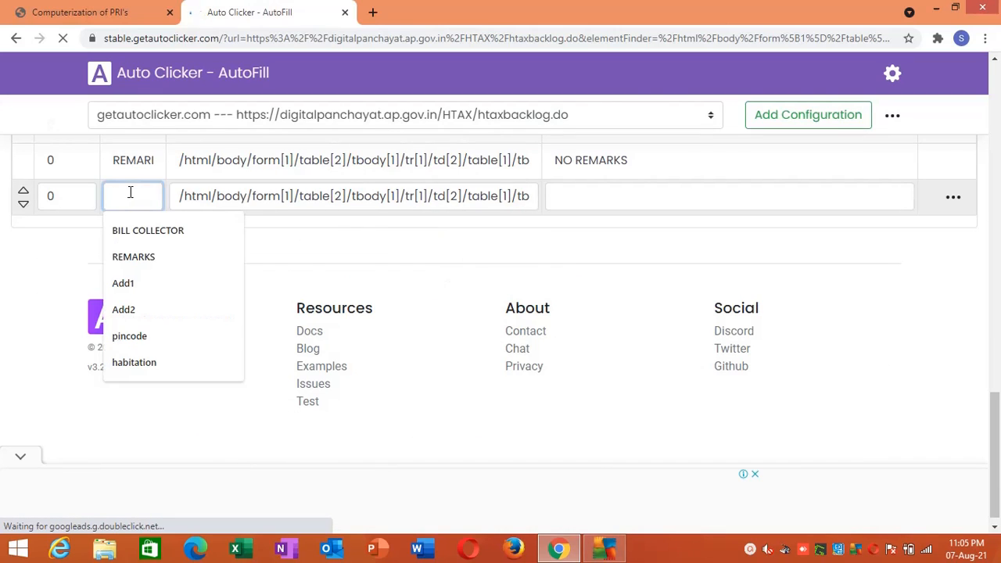
{"action": "type", "text": "EXCE"}
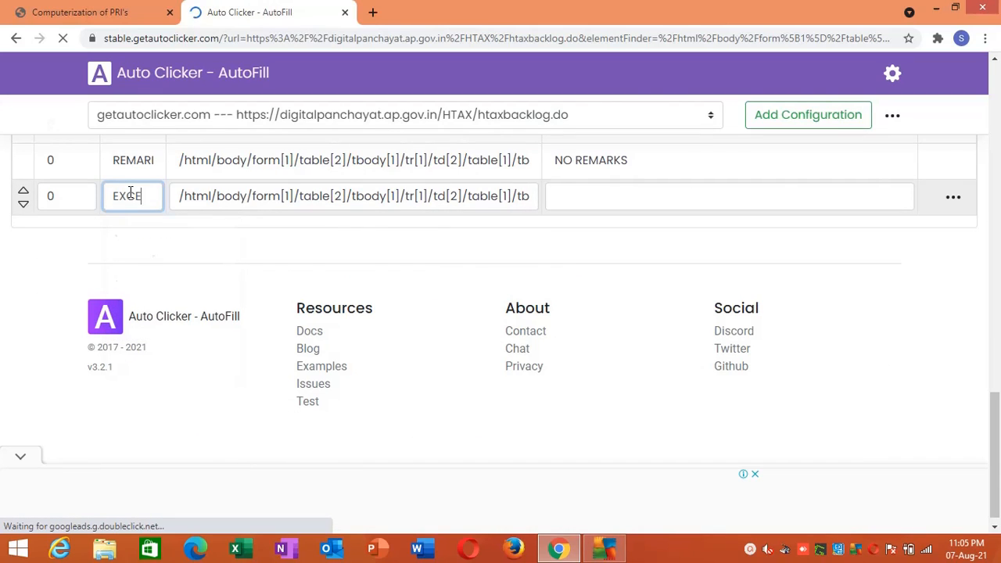
{"action": "type", "text": "PTION"}
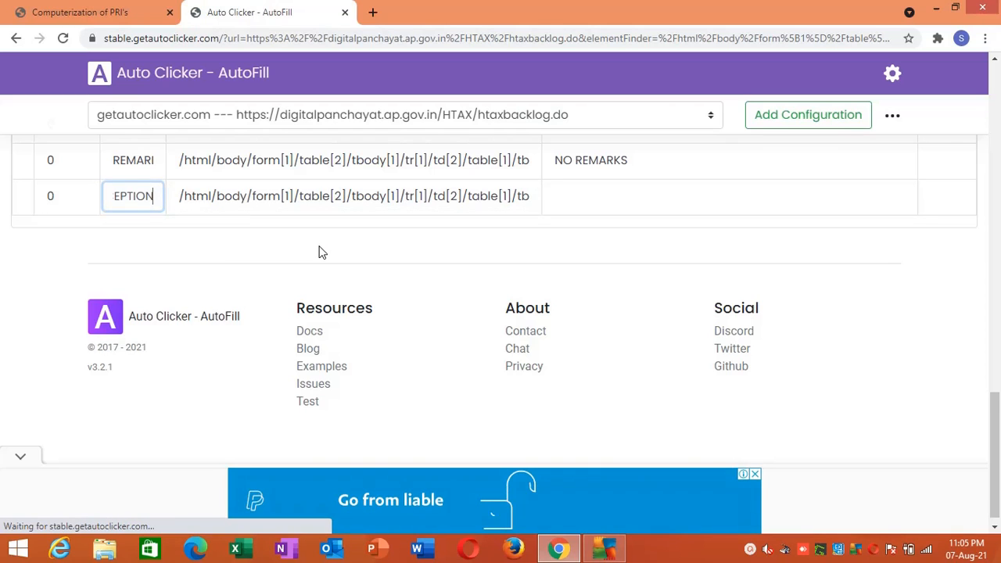
- Inspect the backlog form's Exemption dropdown and expand its select element to look up the option values
{"action": "left_click", "coordinate": [320, 251]}
{"action": "left_click", "coordinate": [78, 12]}
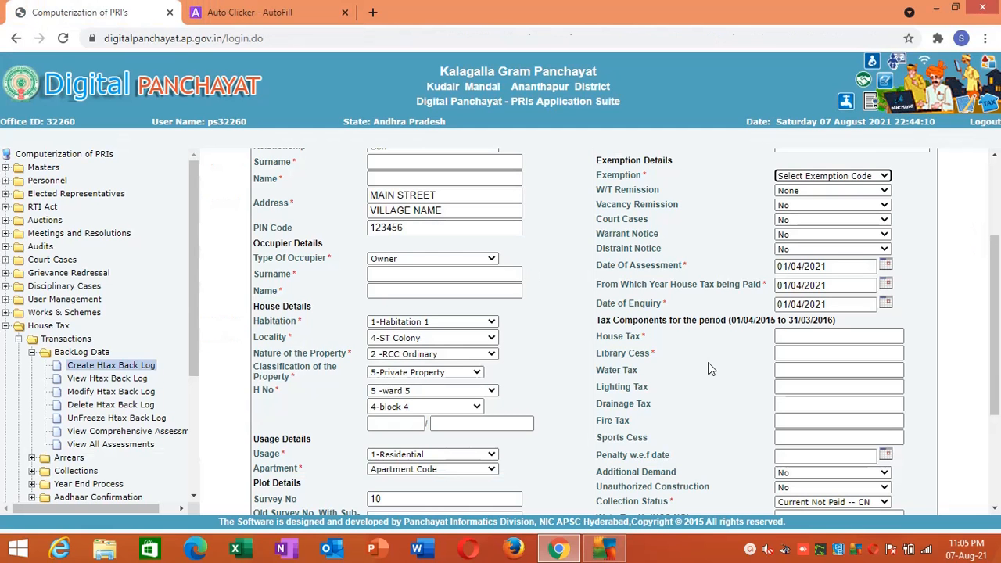
{"action": "right_click", "coordinate": [789, 181]}
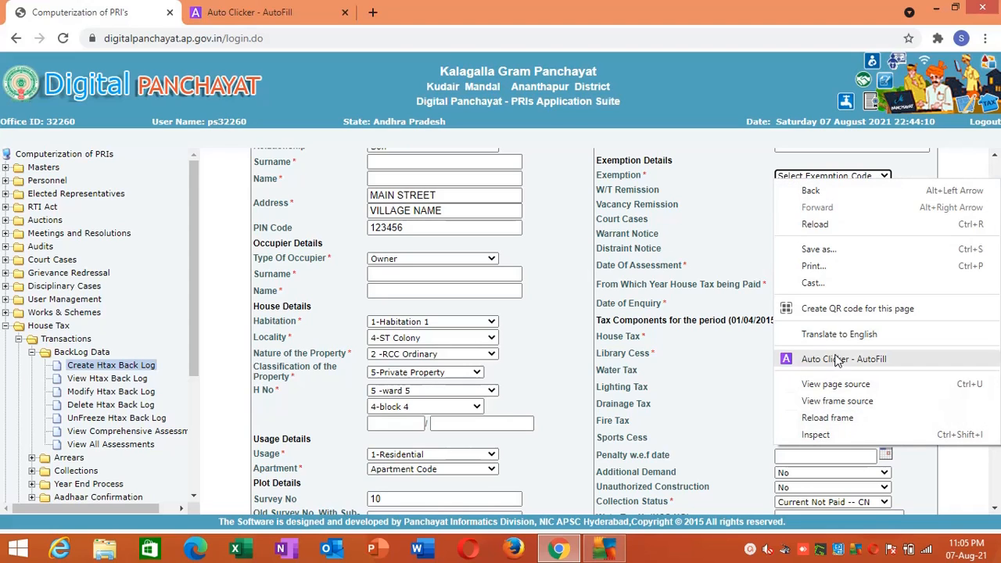
{"action": "left_click", "coordinate": [808, 434]}
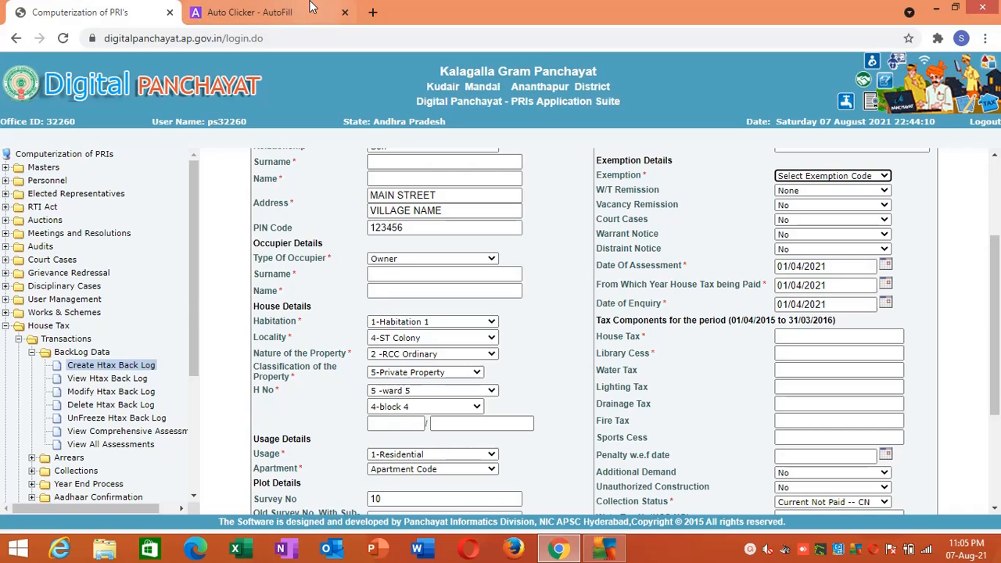
{"action": "left_click", "coordinate": [285, 10]}
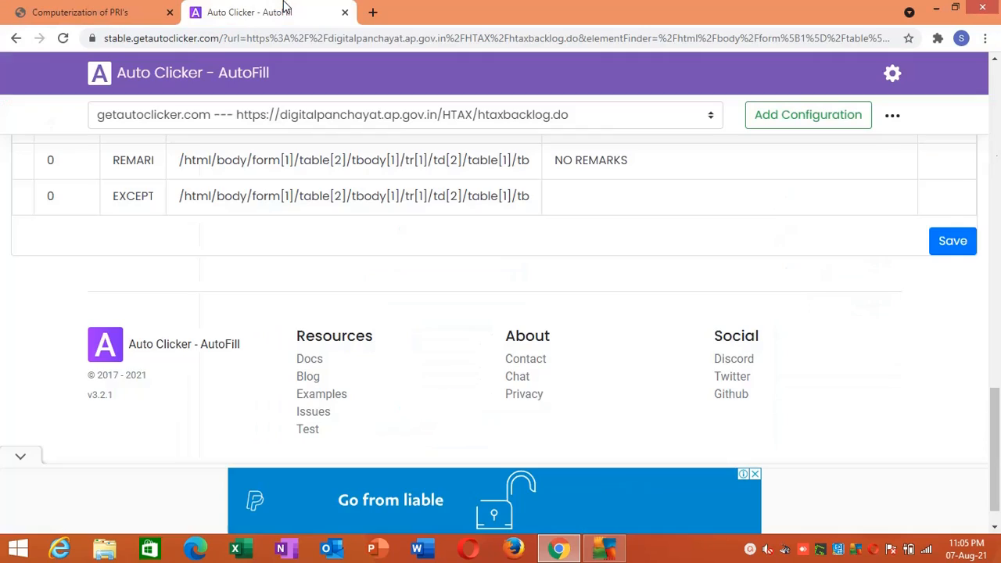
{"action": "left_click", "coordinate": [137, 201]}
{"action": "key", "text": "ctrl+Tab"}
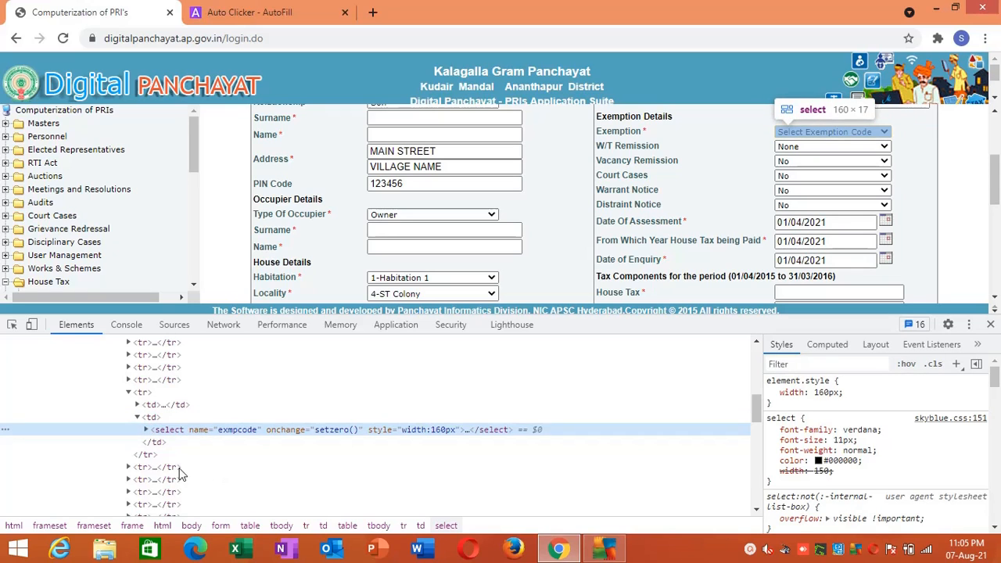
{"action": "left_click", "coordinate": [146, 430]}
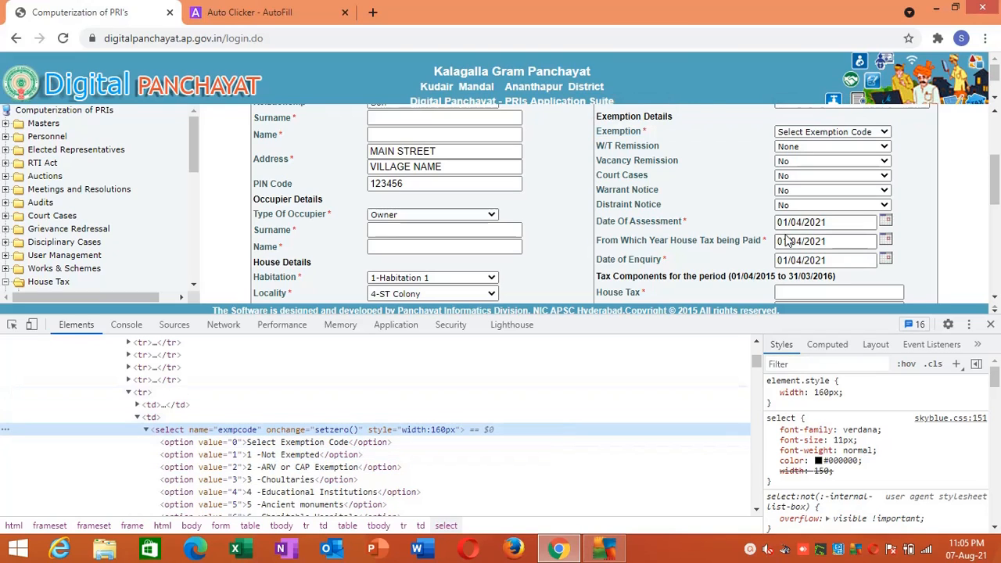
- Copy the Exemption label from the backlog form, close the inspector and rename the last AutoFill action to Exemption
{"action": "triple_click", "coordinate": [622, 135]}
{"action": "key", "text": "ctrl+c"}
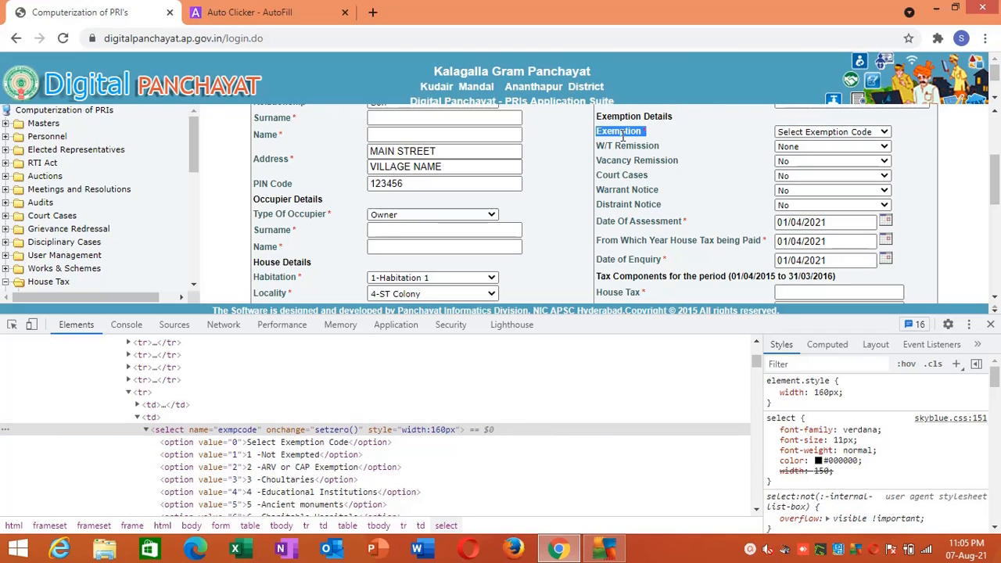
{"action": "left_click", "coordinate": [990, 324]}
{"action": "left_click", "coordinate": [250, 12]}
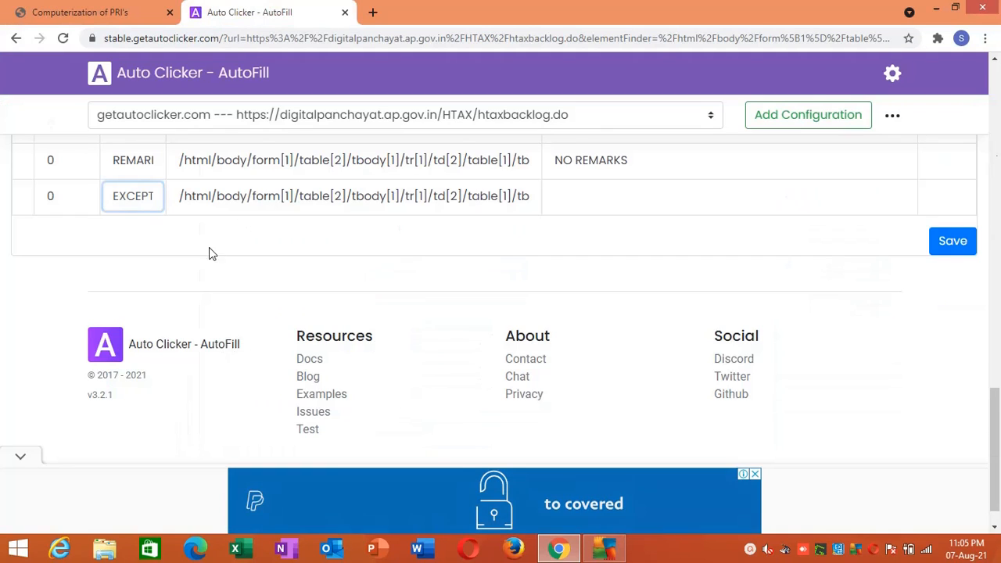
{"action": "key", "text": "ctrl+a"}
{"action": "key", "text": "ctrl+v"}
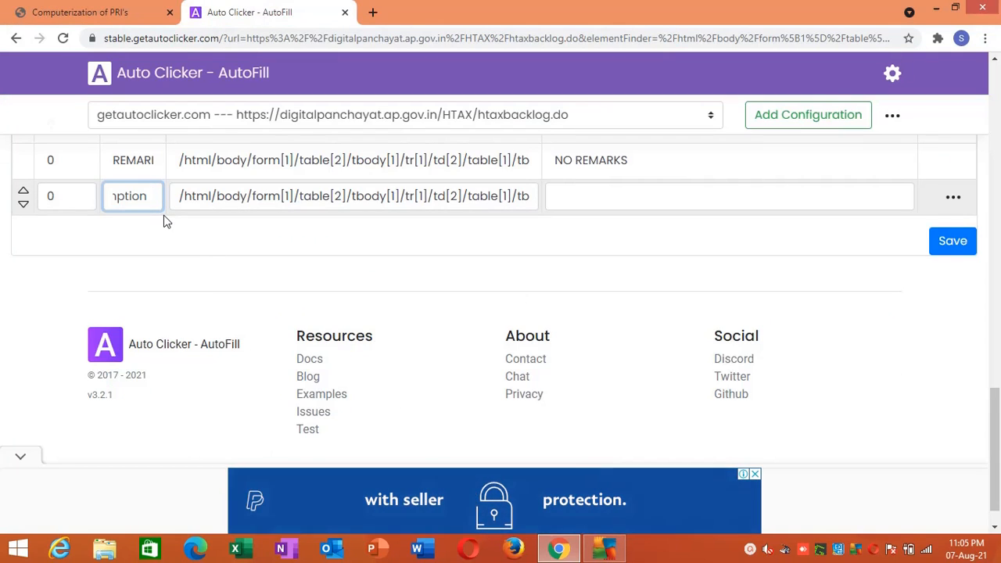
{"action": "key", "text": "BackSpace"}
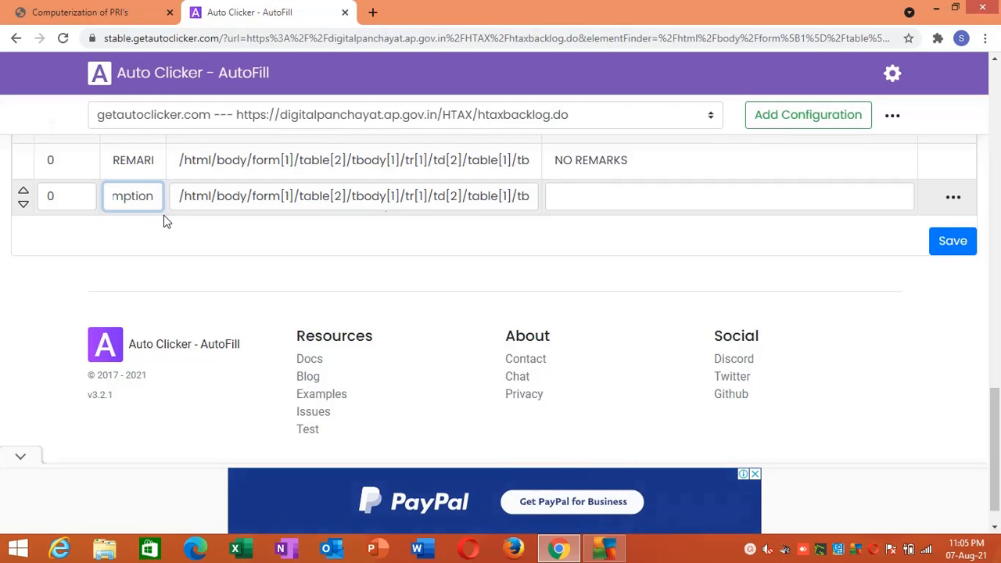
- Set the Exemption action's Value to 1 and save the actions
{"action": "left_click", "coordinate": [560, 196]}
{"action": "type", "text": "1"}
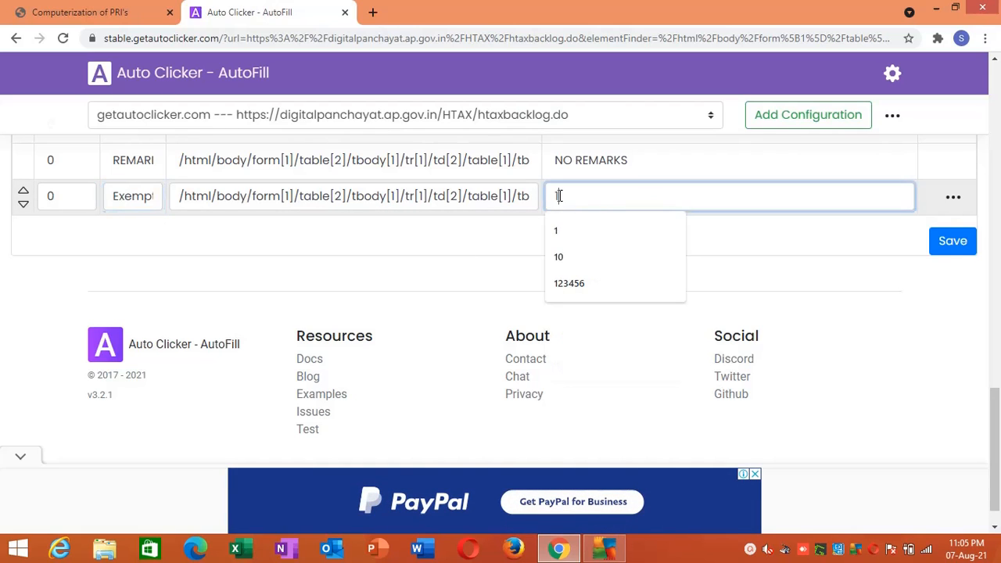
{"action": "left_click", "coordinate": [956, 242]}
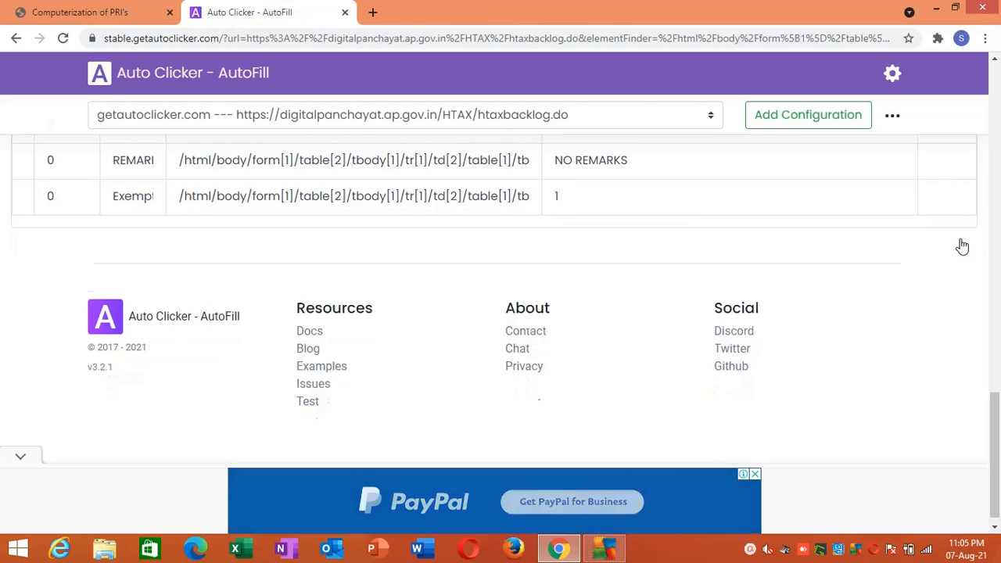
- Reload only the backlog form's frame and review the autofilled fields from end to end, including Exemption
{"action": "left_click", "coordinate": [109, 11]}
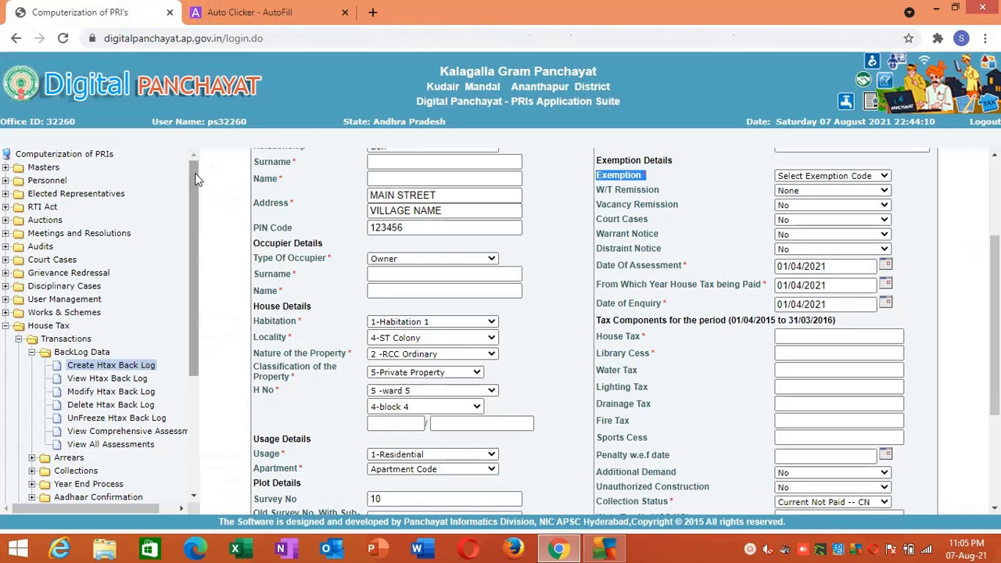
{"action": "right_click", "coordinate": [206, 185]}
{"action": "left_click", "coordinate": [252, 423]}
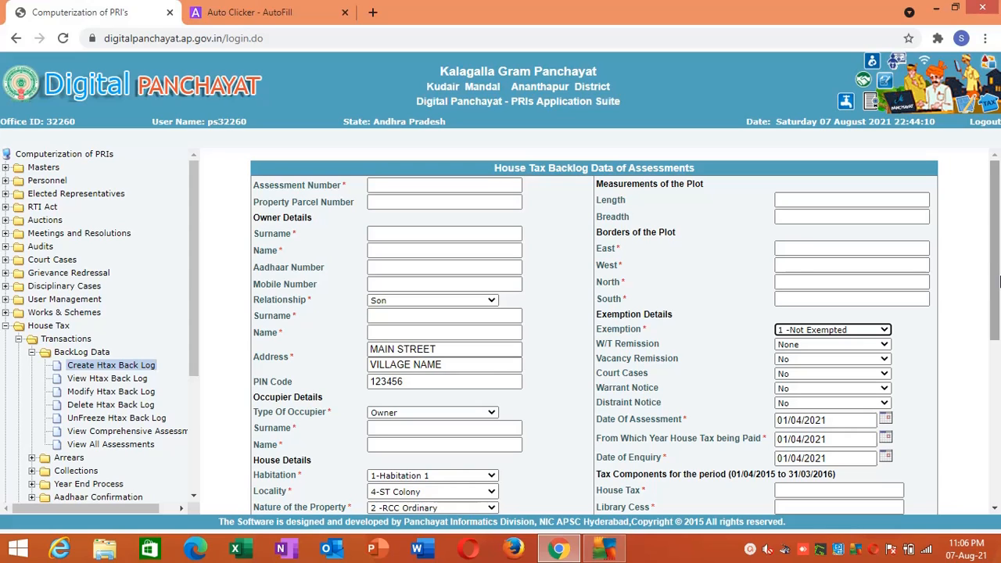
{"action": "mouse_move", "coordinate": [1000, 282]}
{"action": "left_mouse_down"}
{"action": "mouse_move", "coordinate": [999, 316]}
{"action": "mouse_move", "coordinate": [999, 293]}
{"action": "left_mouse_up"}
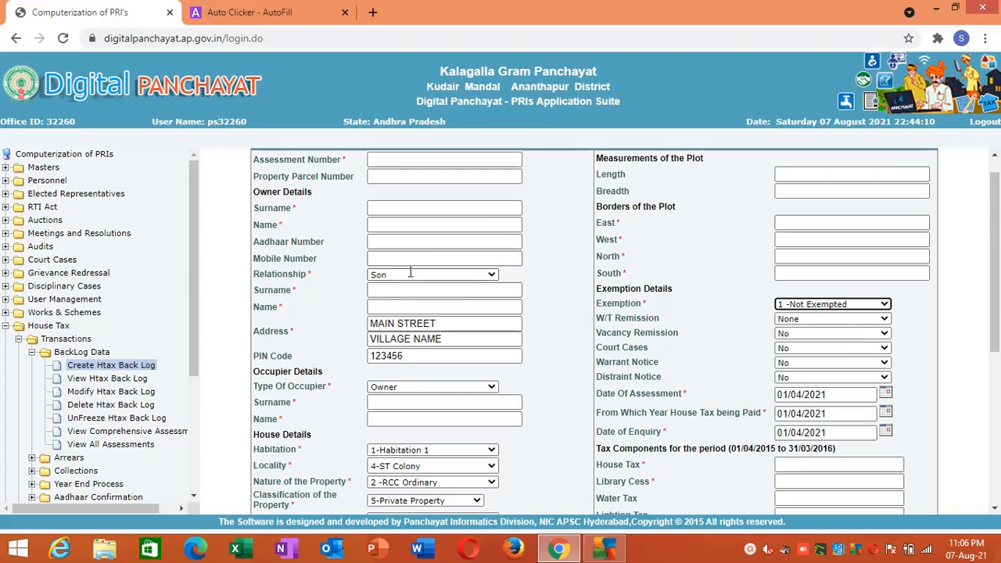
{"action": "scroll", "coordinate": [920, 353], "scroll_direction": "down", "scroll_amount": 3}
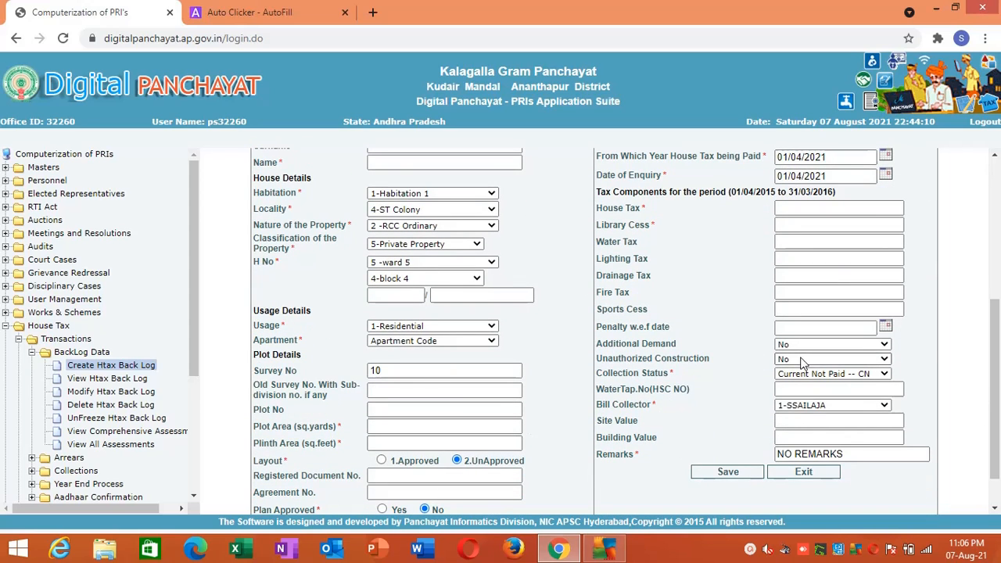
{"action": "scroll", "coordinate": [999, 271], "scroll_direction": "up", "scroll_amount": 2}
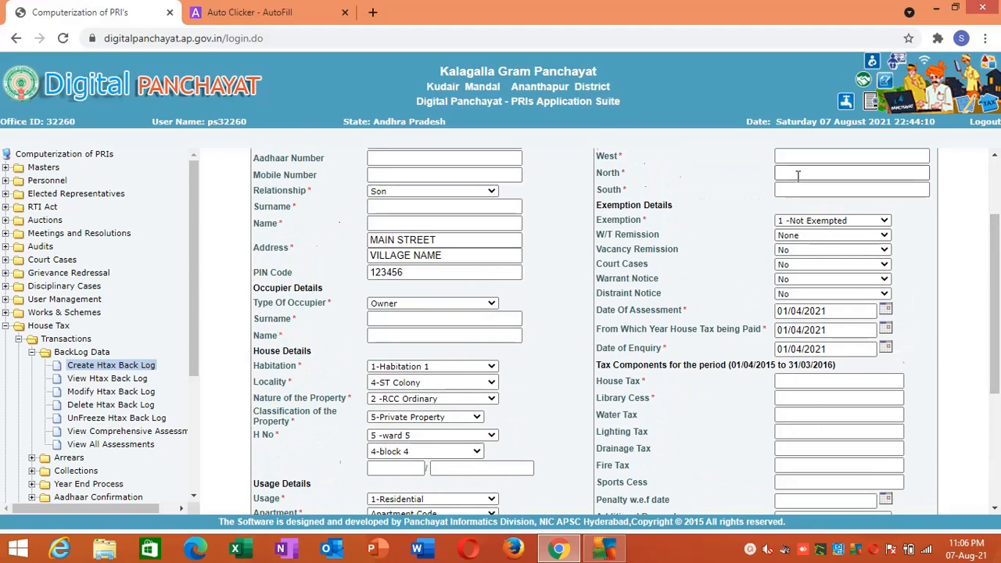
{"action": "scroll", "coordinate": [997, 231], "scroll_direction": "up", "scroll_amount": 2}
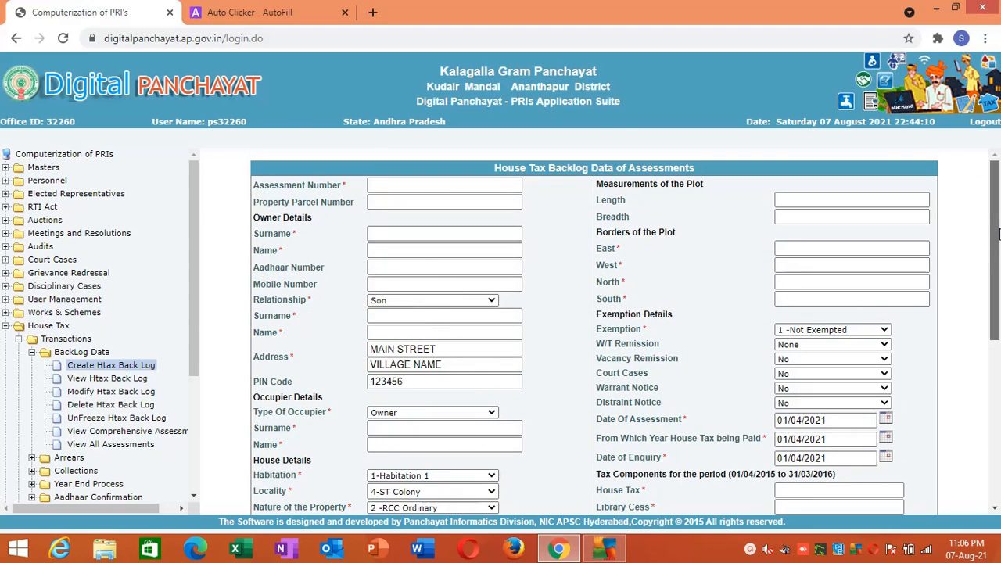
{"action": "left_click_drag", "start_coordinate": [1000, 235], "coordinate": [998, 145]}
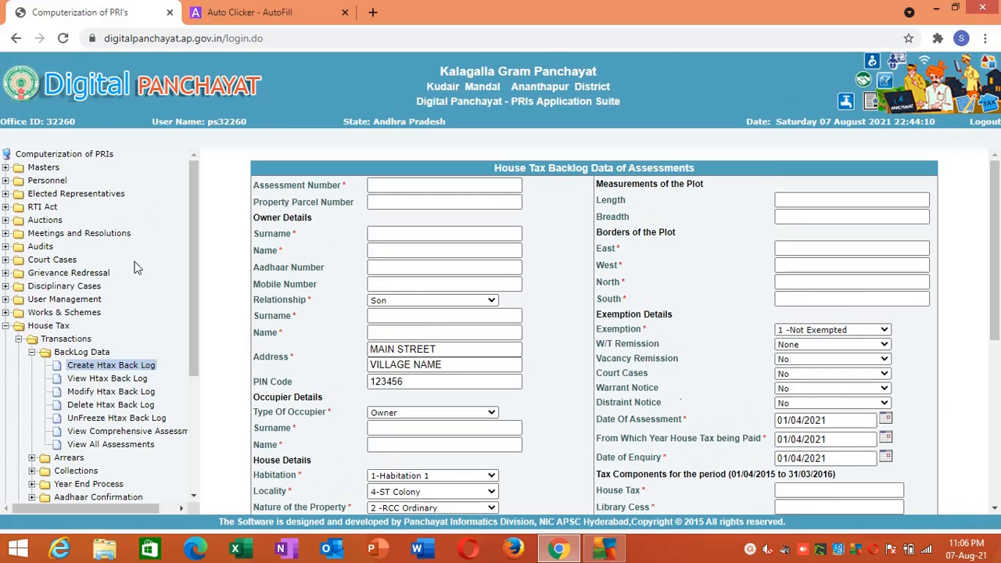
- Look up an existing assessment by its number in Modify Htax Back Log and return to Create Htax Back Log
{"action": "left_click", "coordinate": [87, 393]}
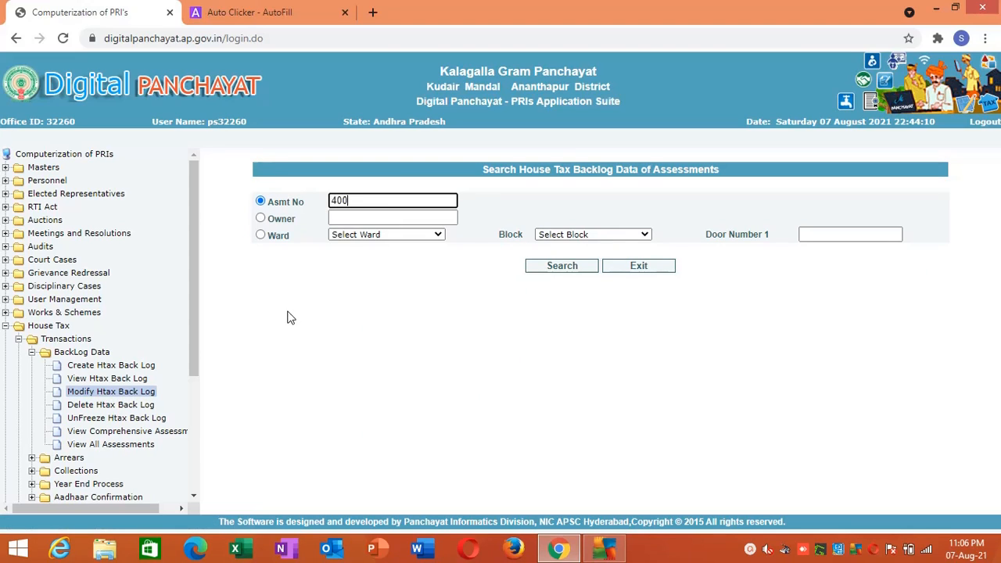
{"action": "left_click", "coordinate": [539, 269]}
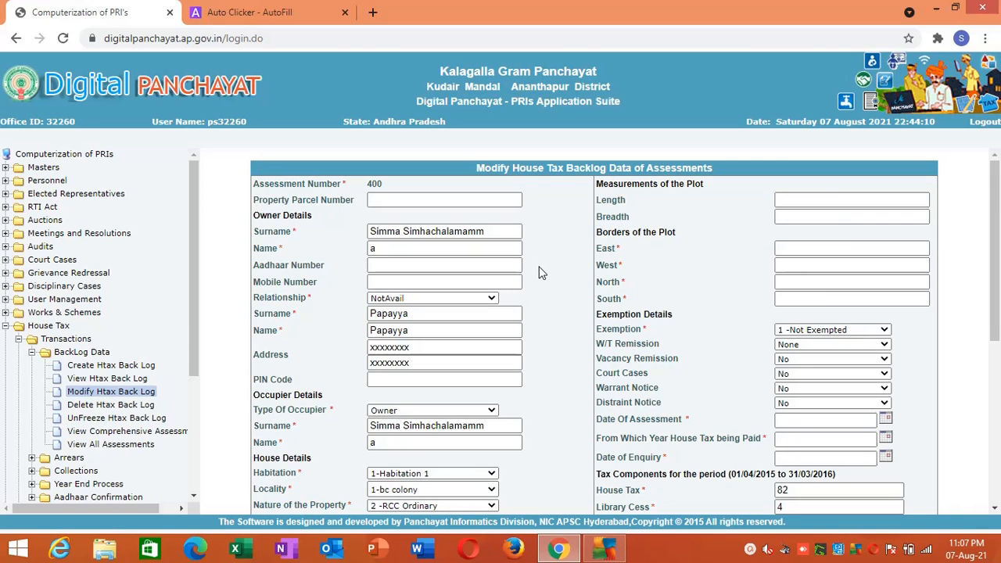
{"action": "left_click", "coordinate": [142, 370]}
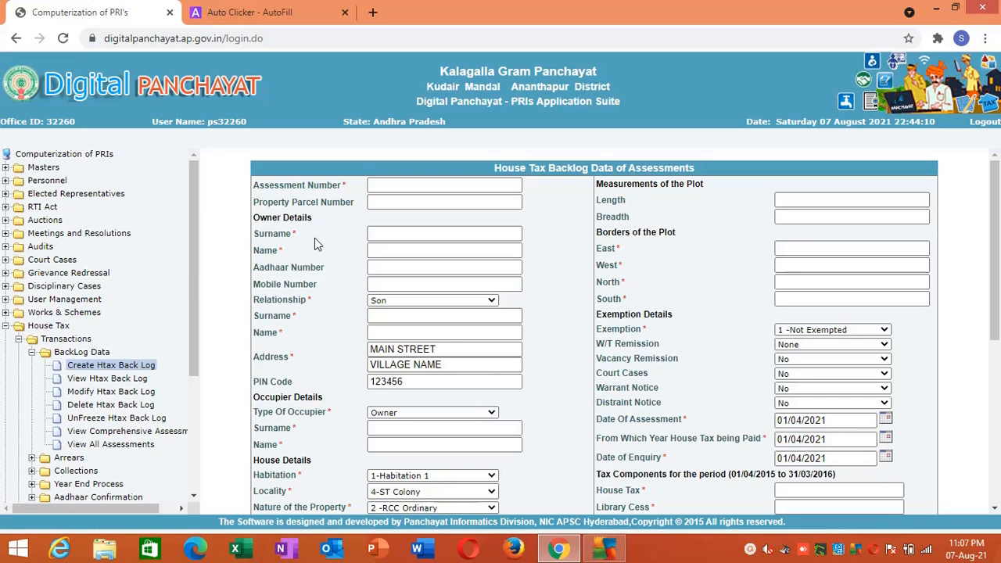
- Switch to Auto Clicker - AutoFill and export all configurations as a JSON file
{"action": "left_click", "coordinate": [275, 11]}
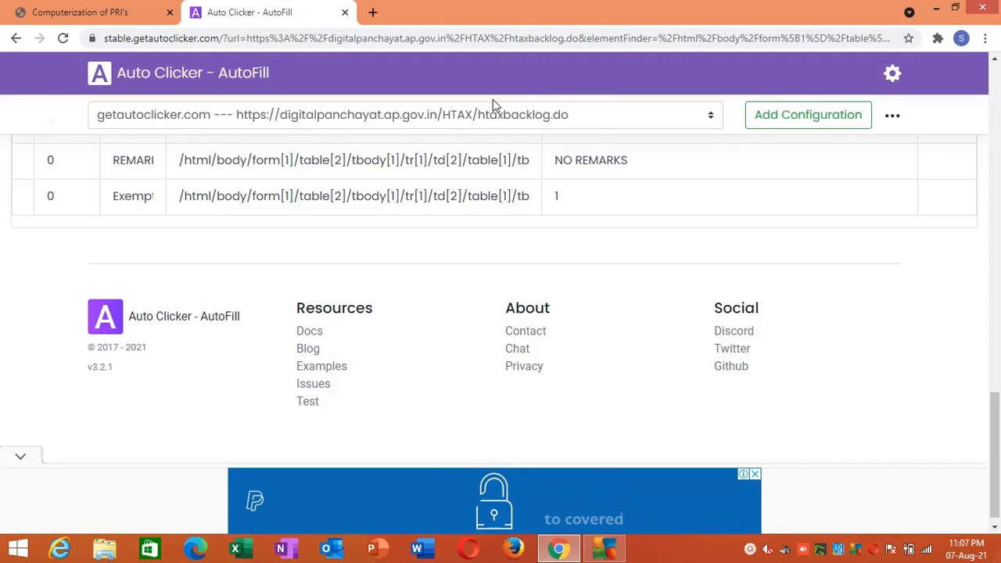
{"action": "left_click", "coordinate": [892, 118]}
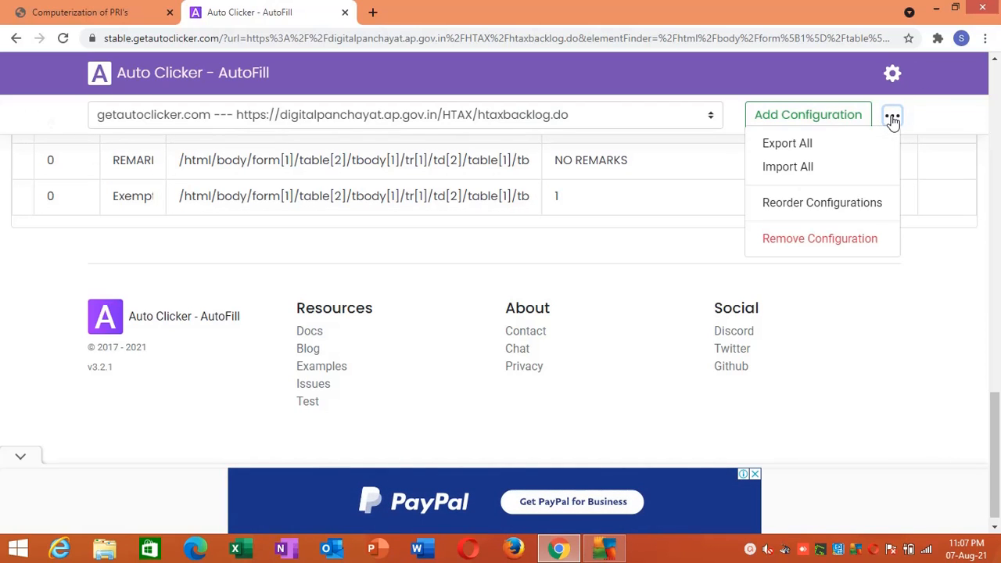
{"action": "left_click", "coordinate": [862, 146]}
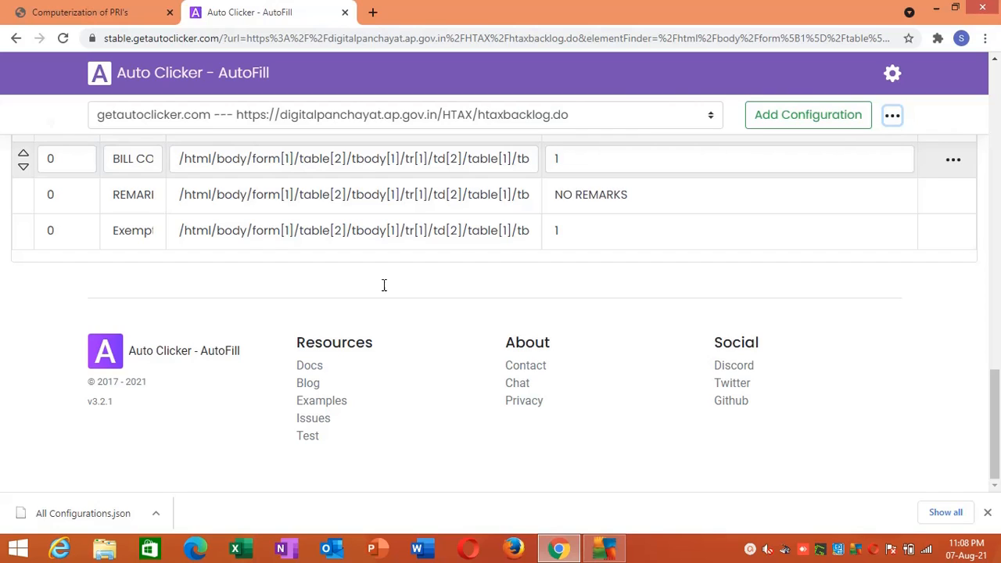
{"action": "left_click", "coordinate": [749, 544]}
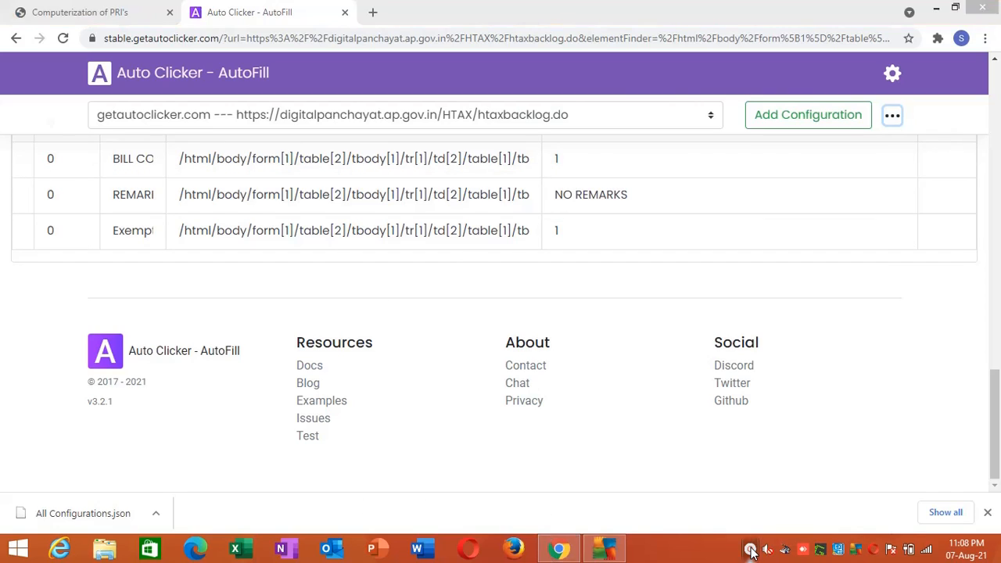